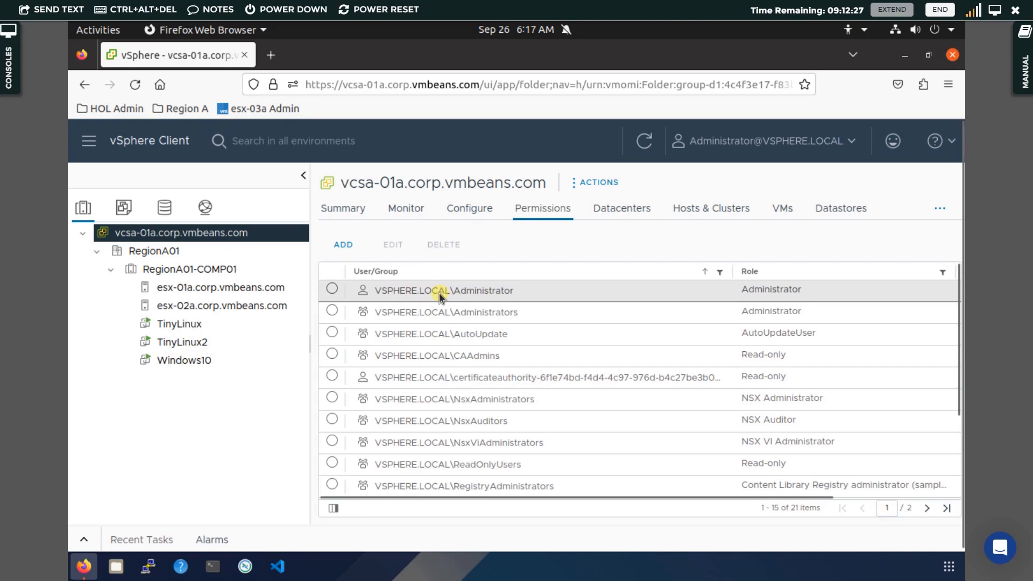
Select the VSPHERE.LOCAL\Administrator permission entry and duplicate the vSphere Client tab
click(498, 293)
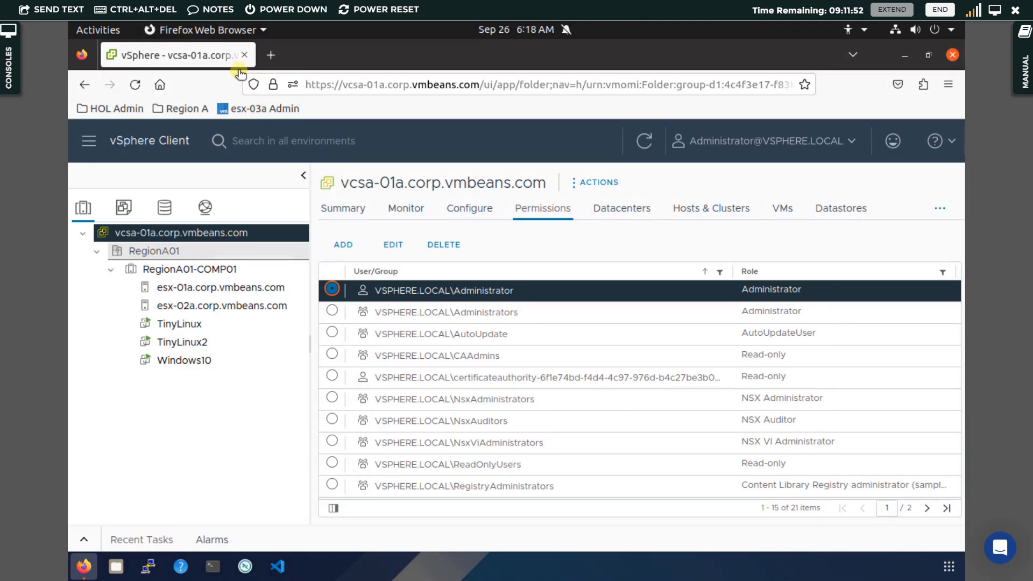
right_click(212, 54)
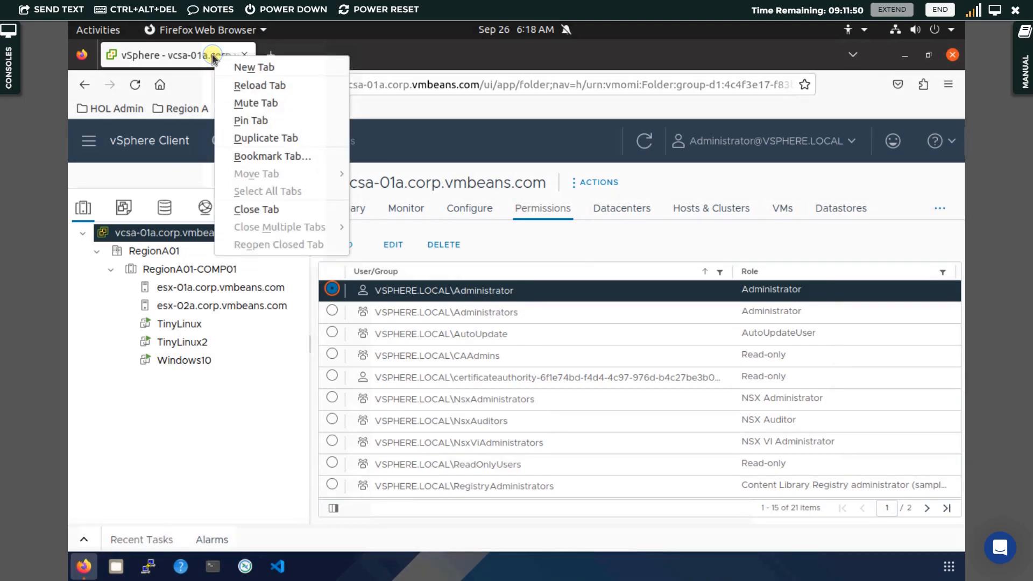
click(278, 140)
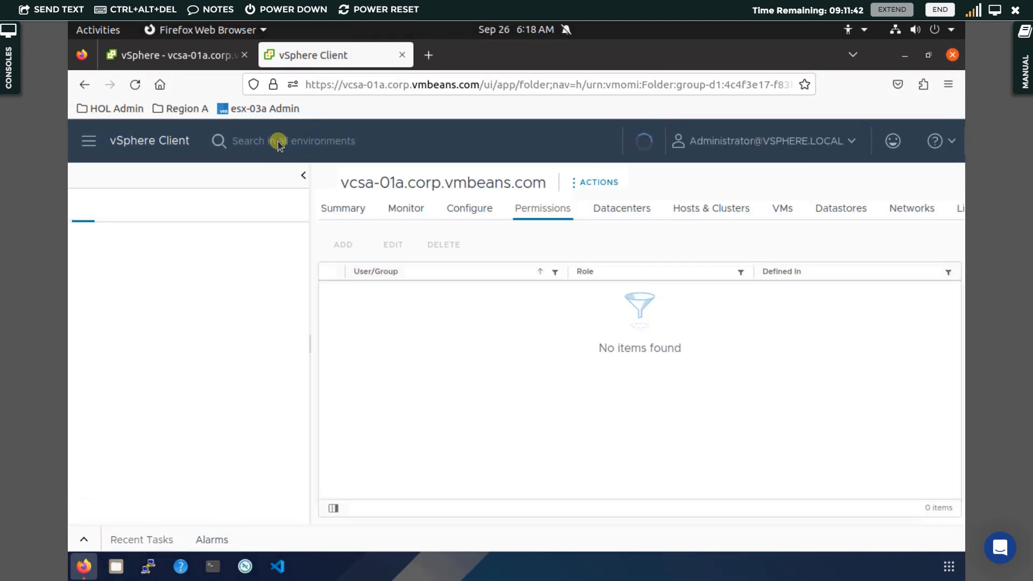
Go to Administration from the main menu and expand the sidebar down to Single Sign On
click(90, 144)
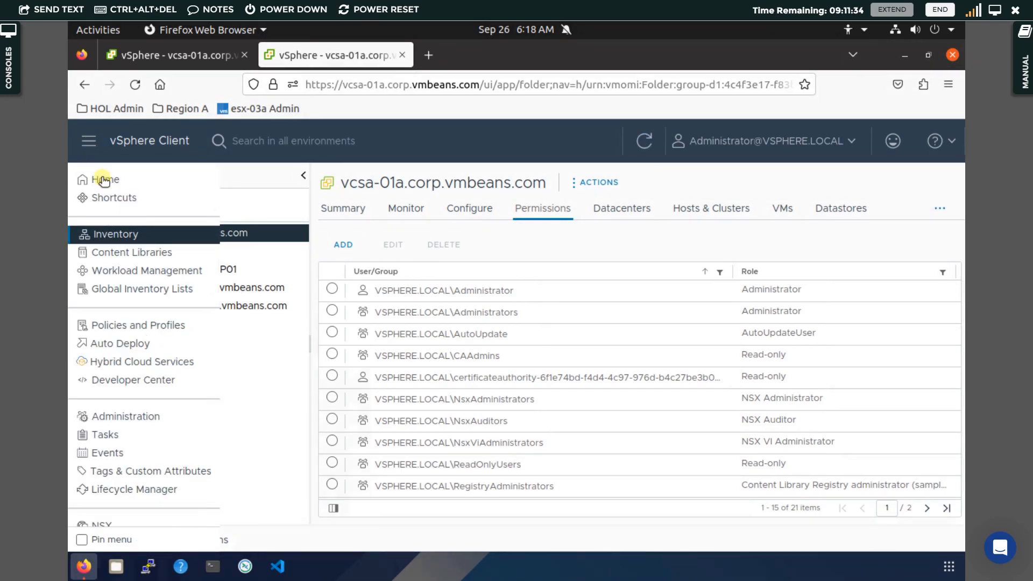
click(129, 417)
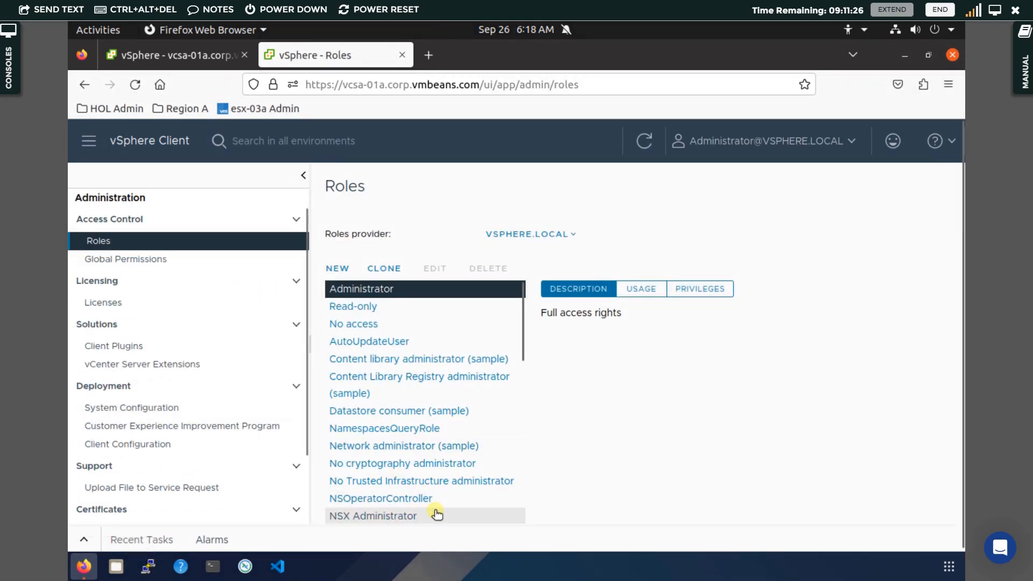
key(ctrl+plus)
key(ctrl+plus)
key(ctrl+plus)
key(ctrl+plus)
key(ctrl+plus)
key(ctrl+plus)
key(ctrl+plus)
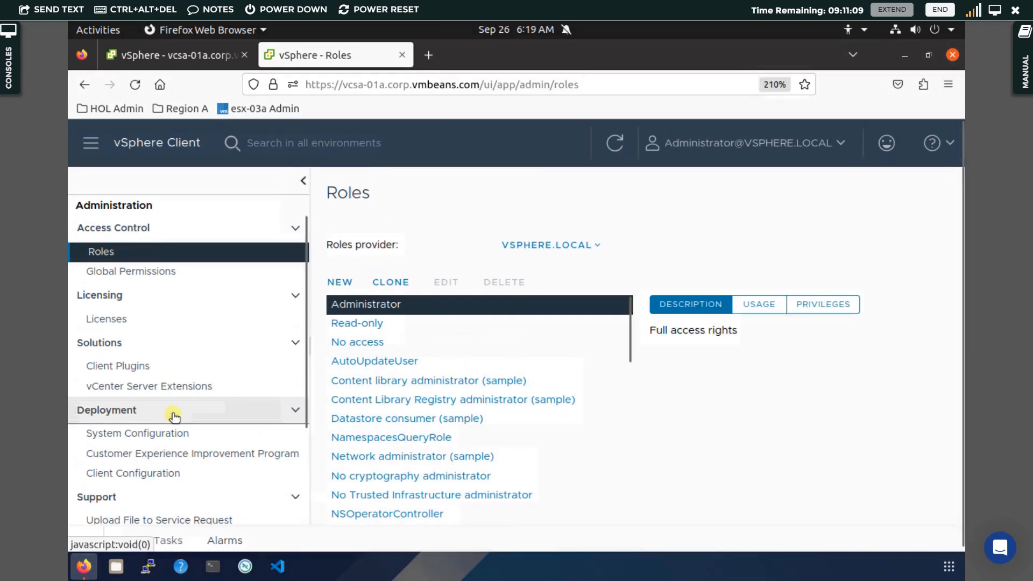
key(ctrl+0)
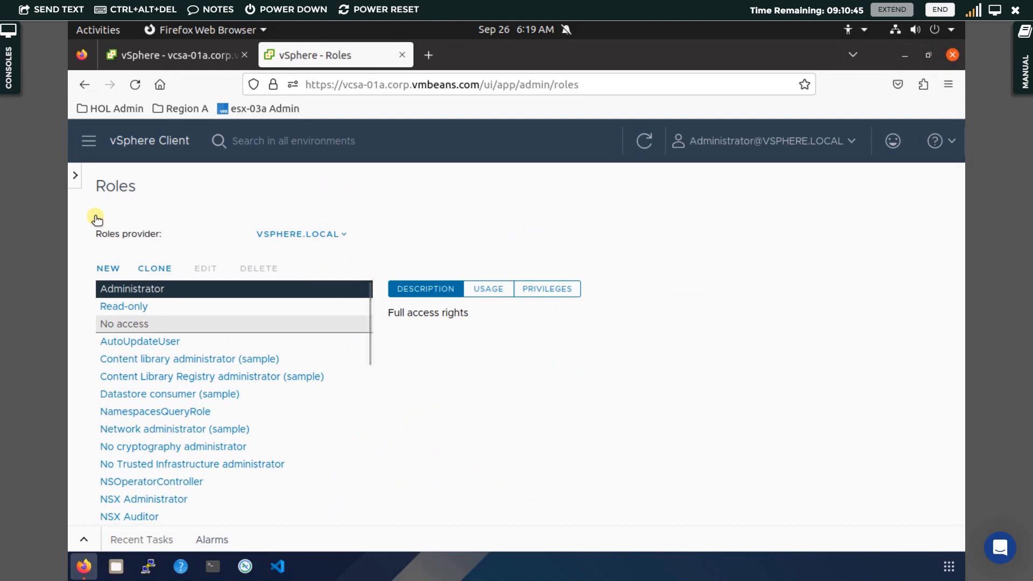
click(74, 176)
scroll(172, 364, down, 2)
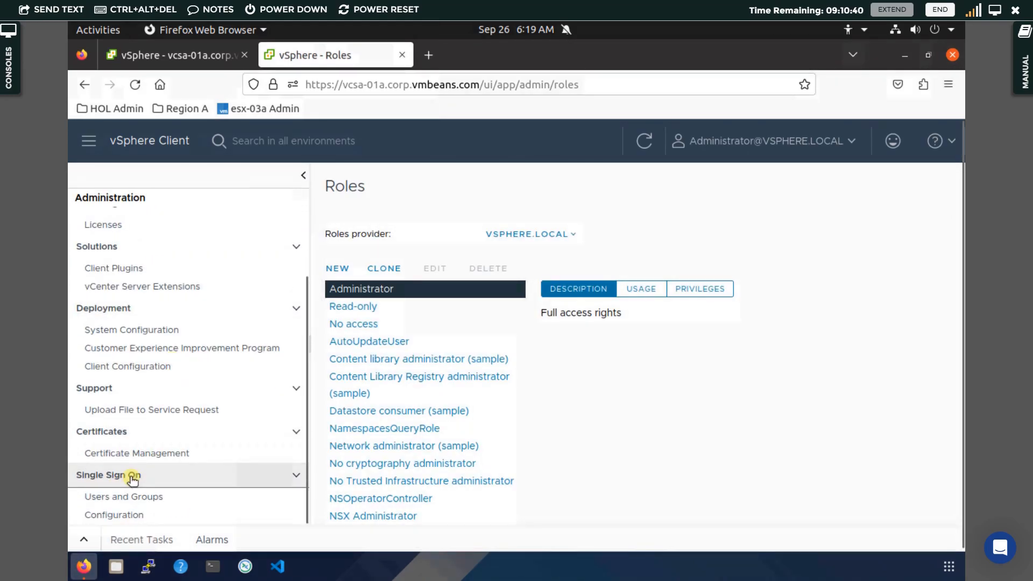
Show Single Sign On Configuration with identity sources vsphere.local and localos
click(126, 517)
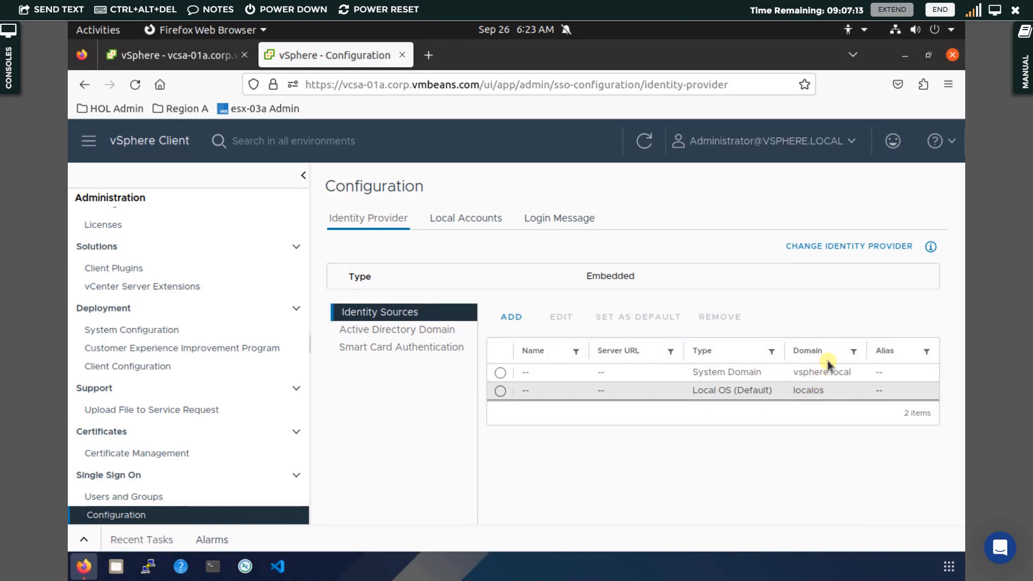
click(815, 371)
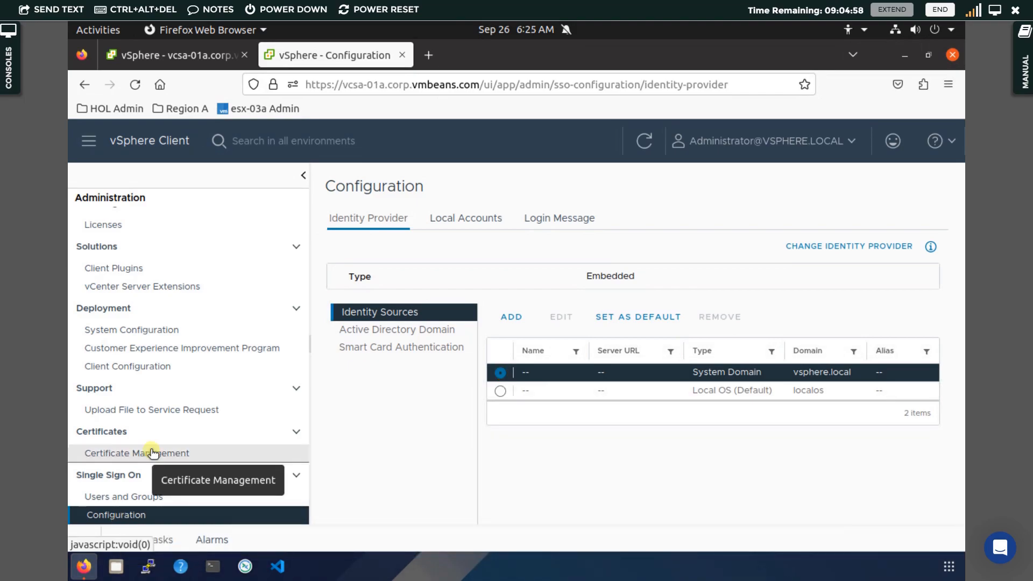
Show Single Sign On Users and Groups, listing the 67 localos users
click(163, 497)
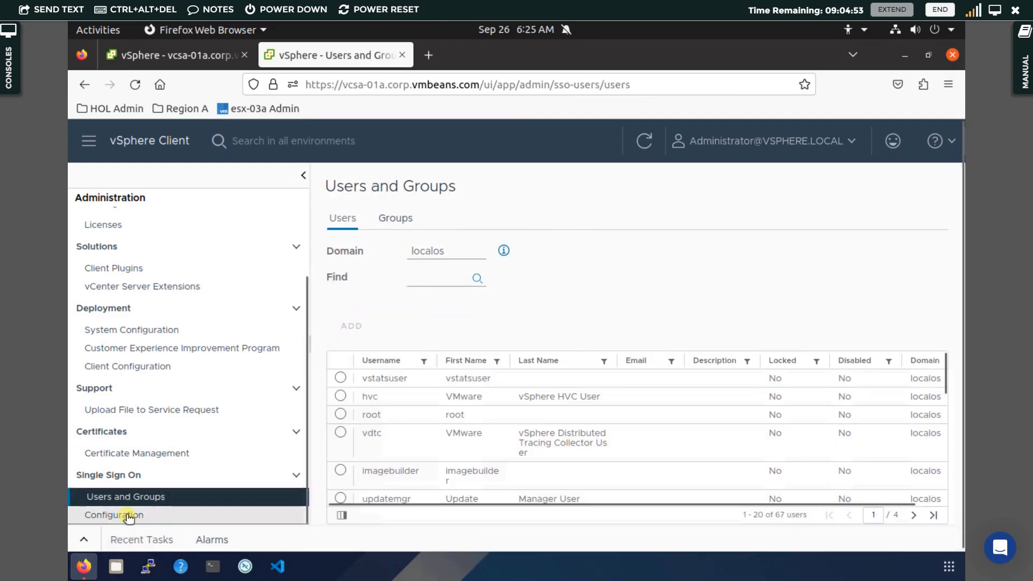
click(128, 516)
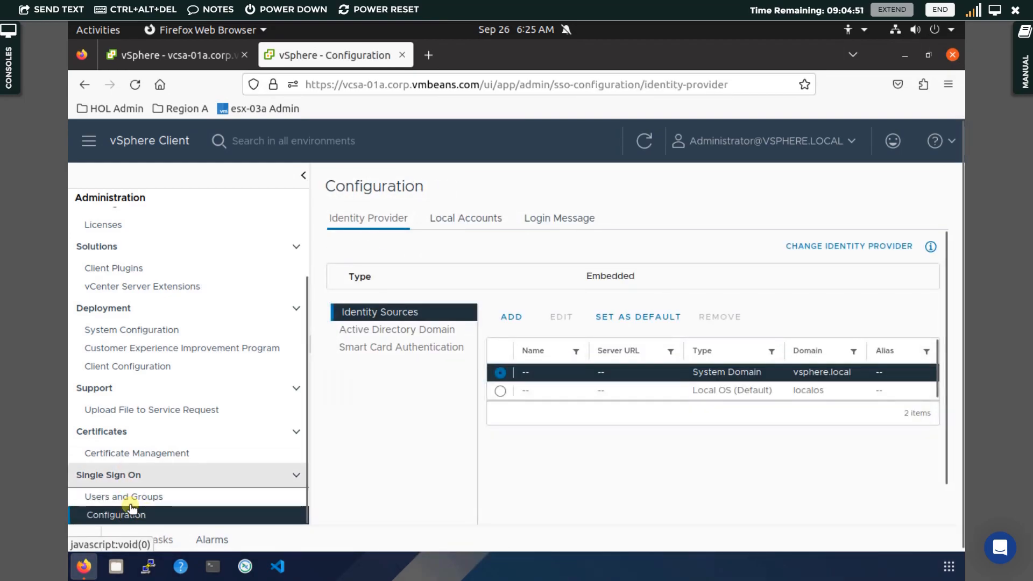
click(140, 500)
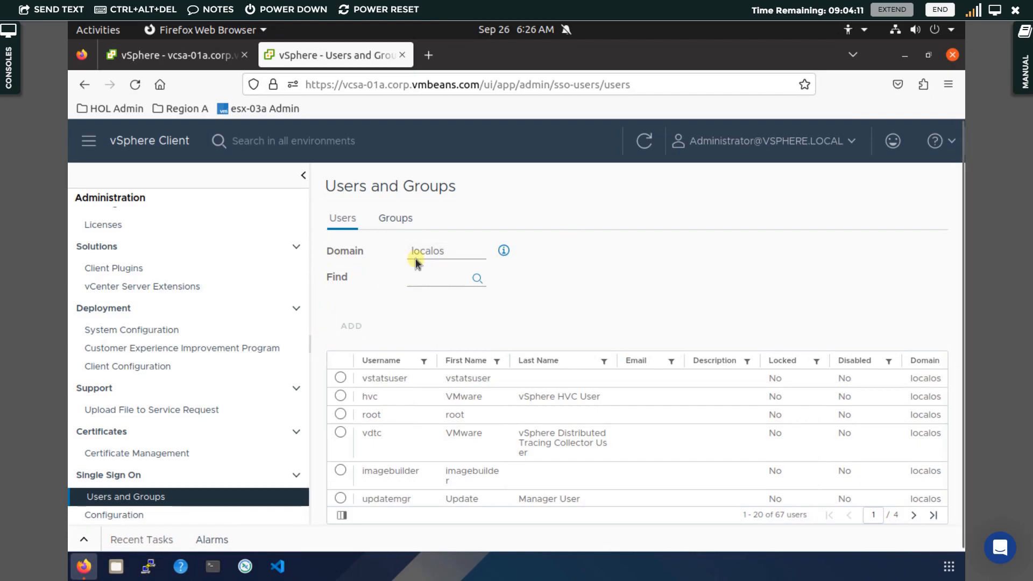
Filter the Users list to the vsphere.local domain, showing its 4 users
click(437, 254)
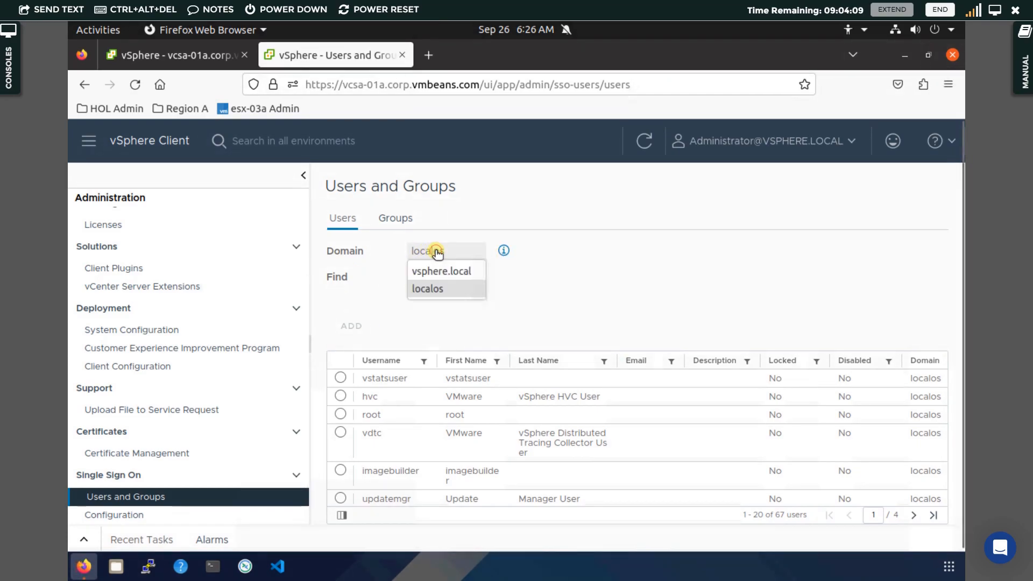
click(457, 274)
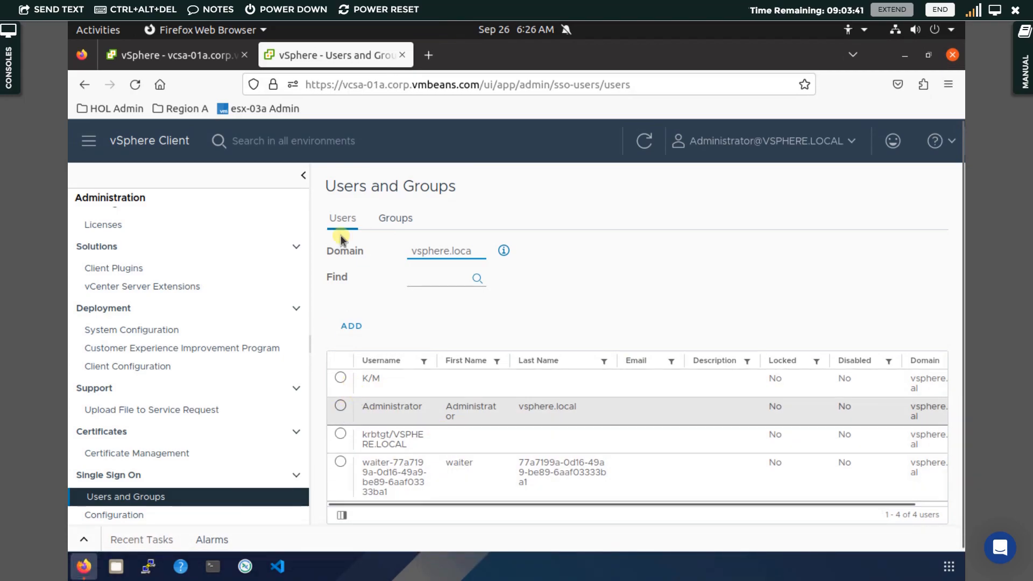
click(358, 326)
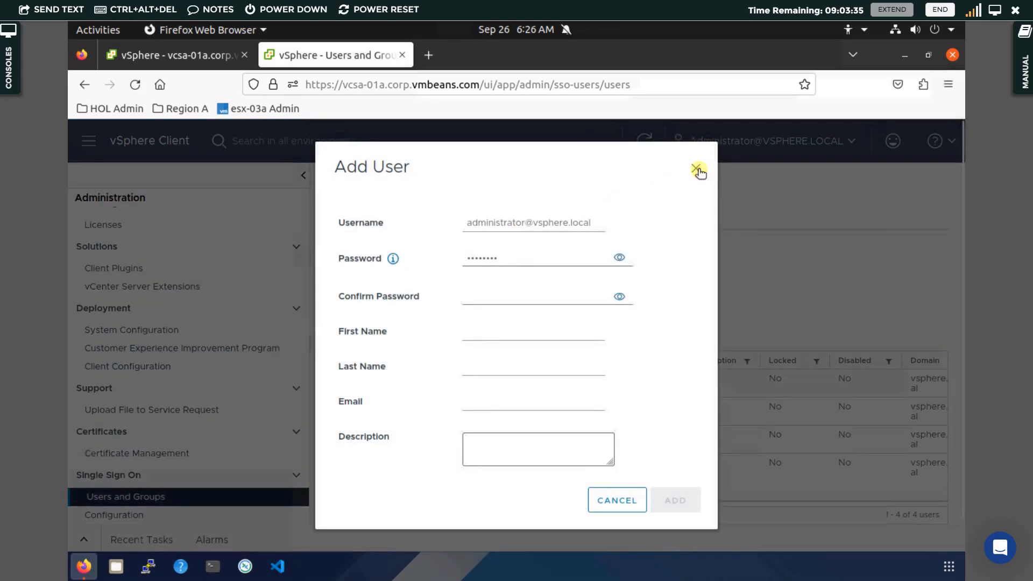
click(698, 170)
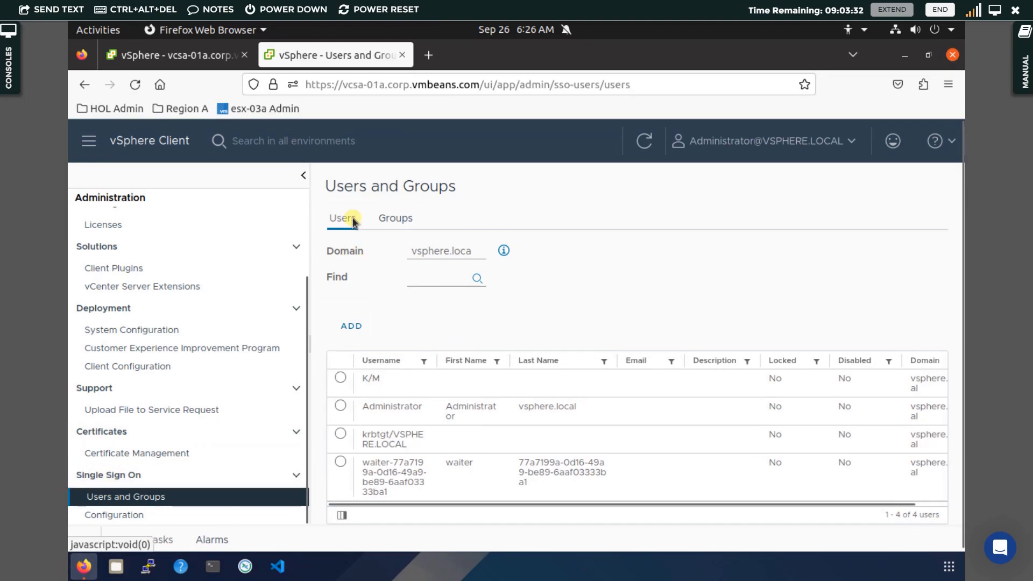
click(448, 253)
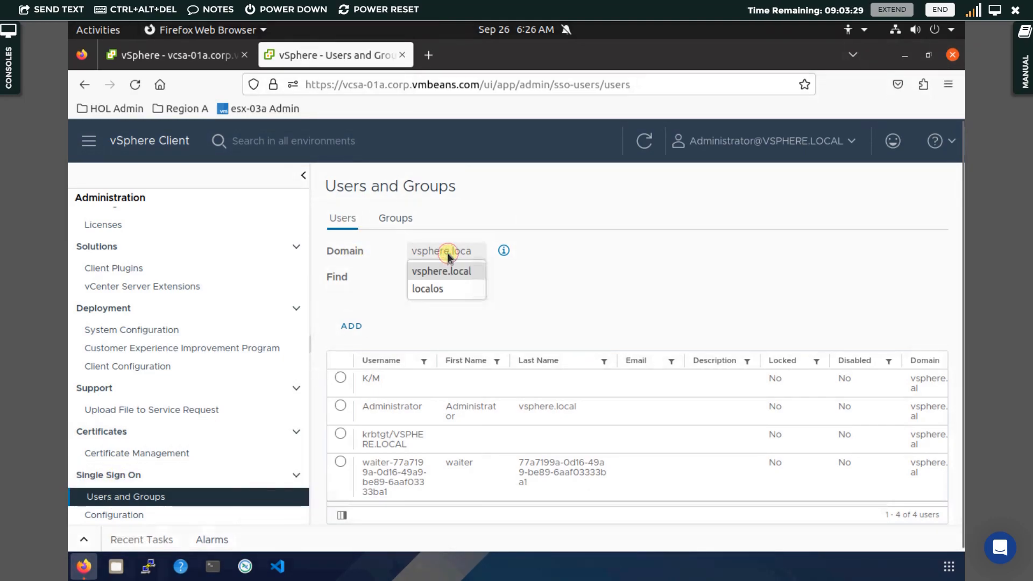
click(467, 273)
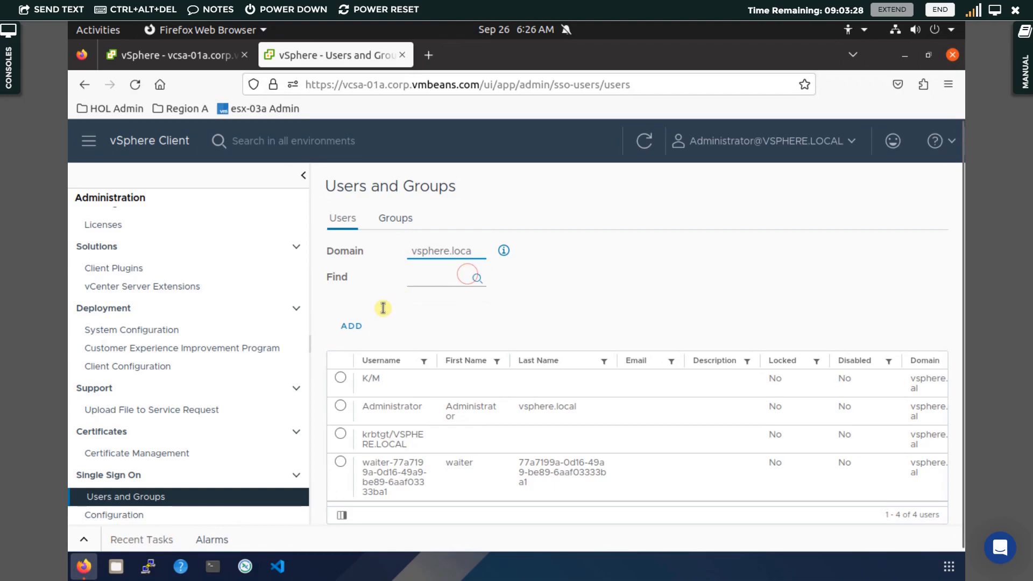
click(352, 327)
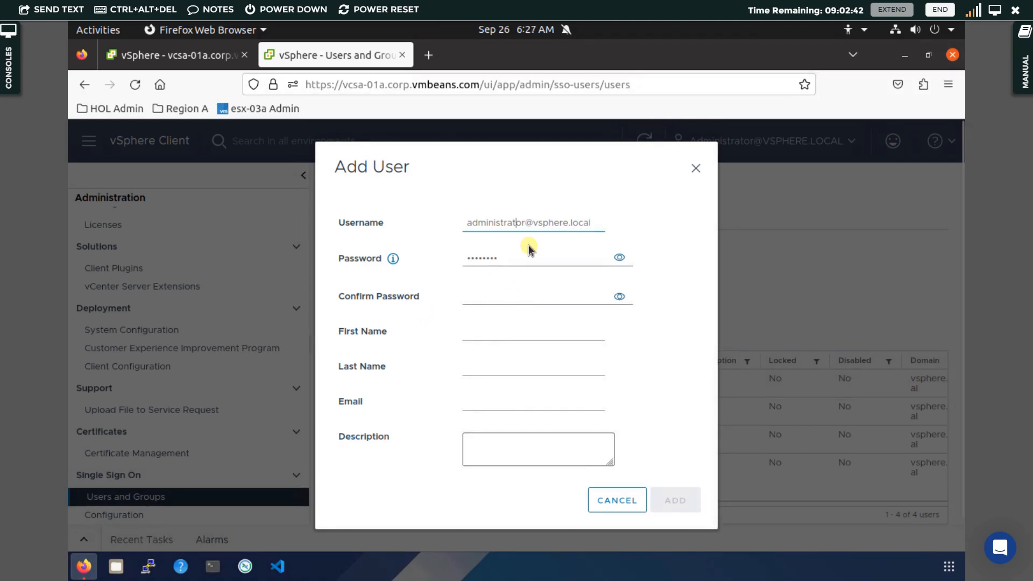
click(527, 224)
drag(526, 224, 491, 228)
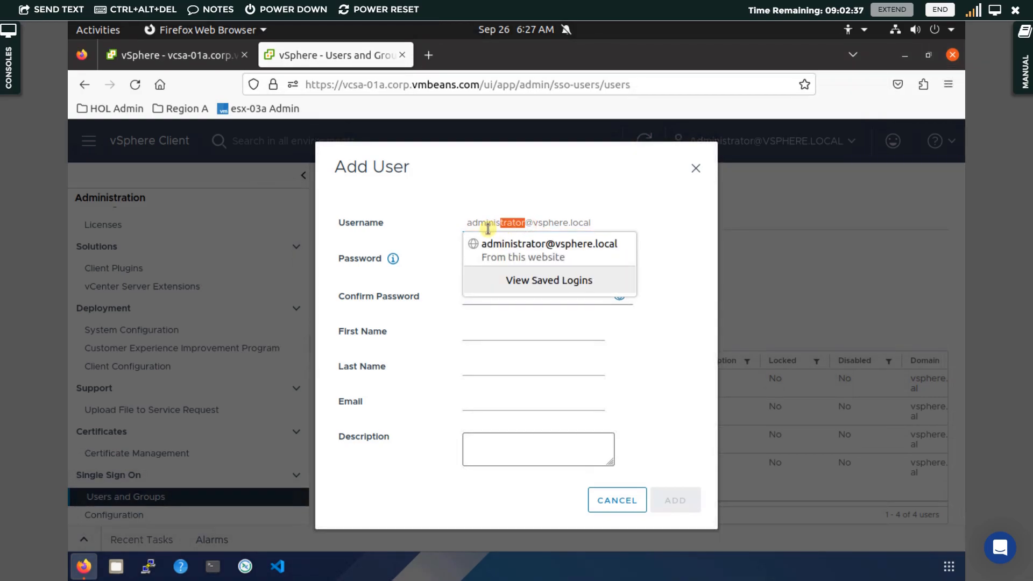
key(BackSpace)
key(BackSpace)
key(BackSpace)
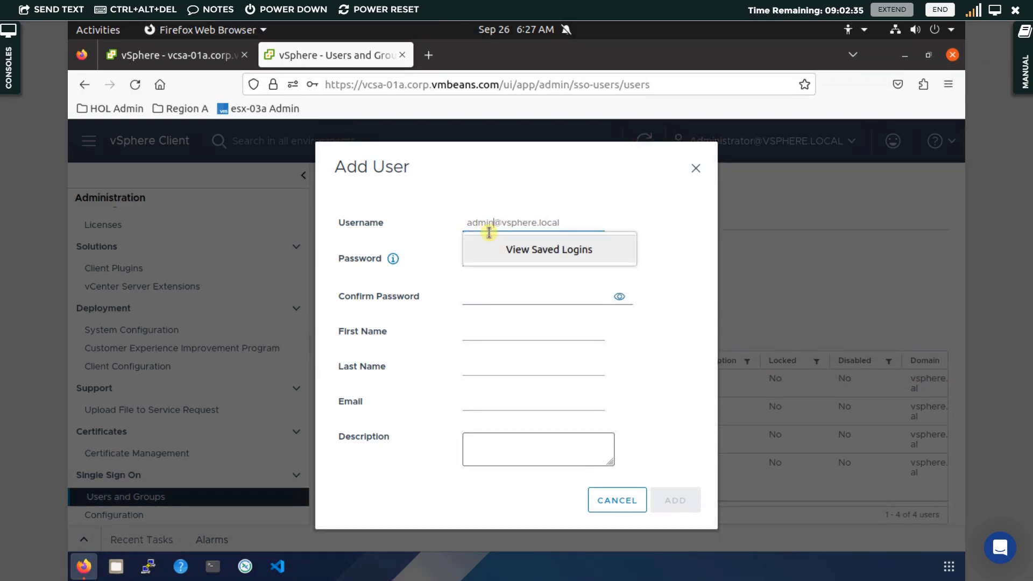
drag(487, 228, 535, 330)
text(1)
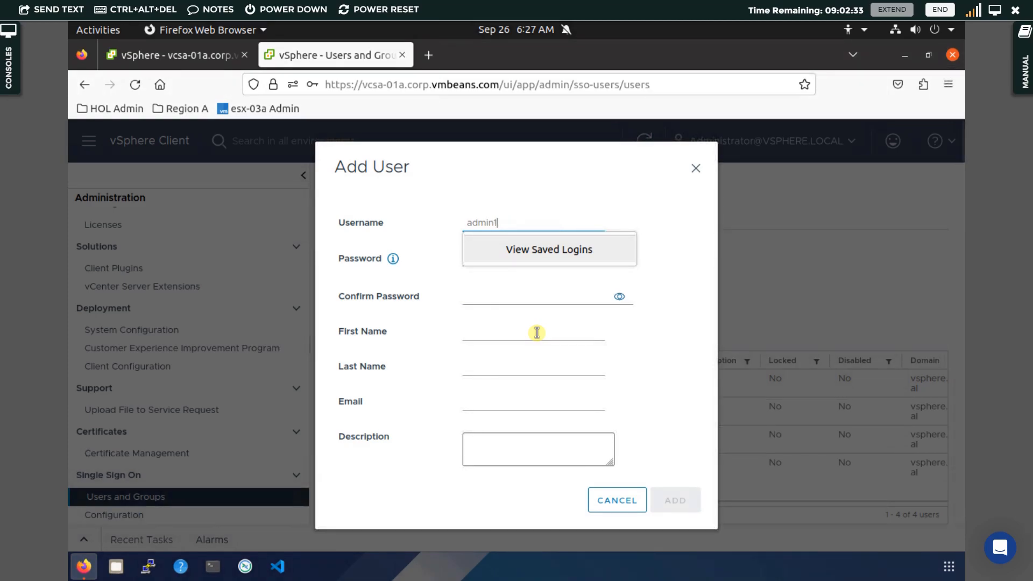
key(BackSpace)
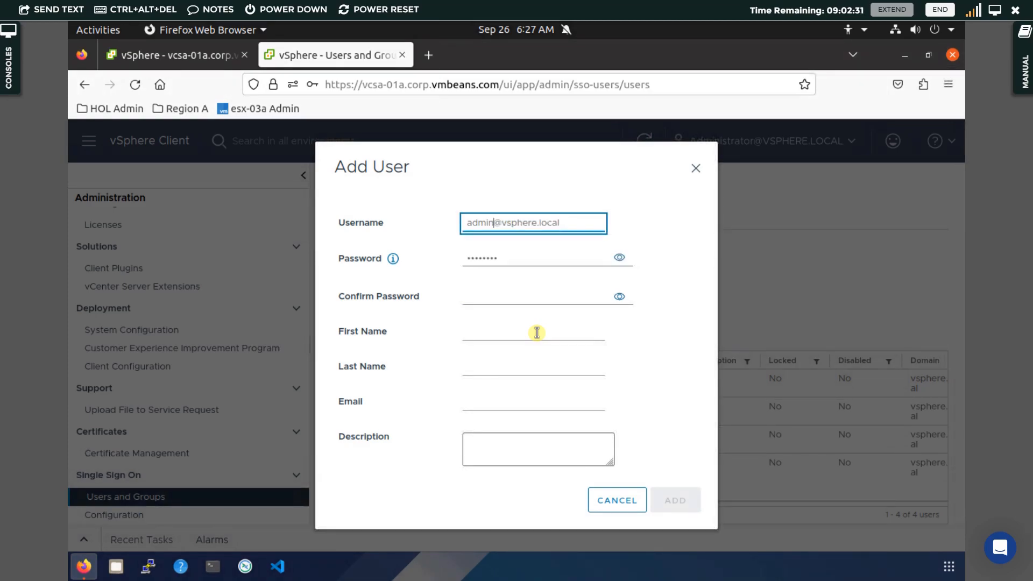
text(1)
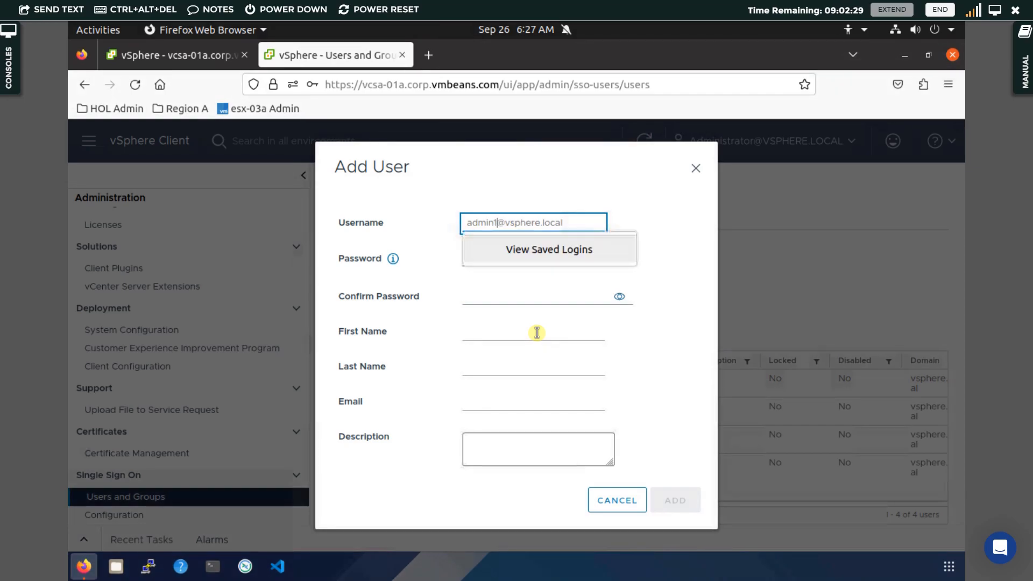
key(shift+End)
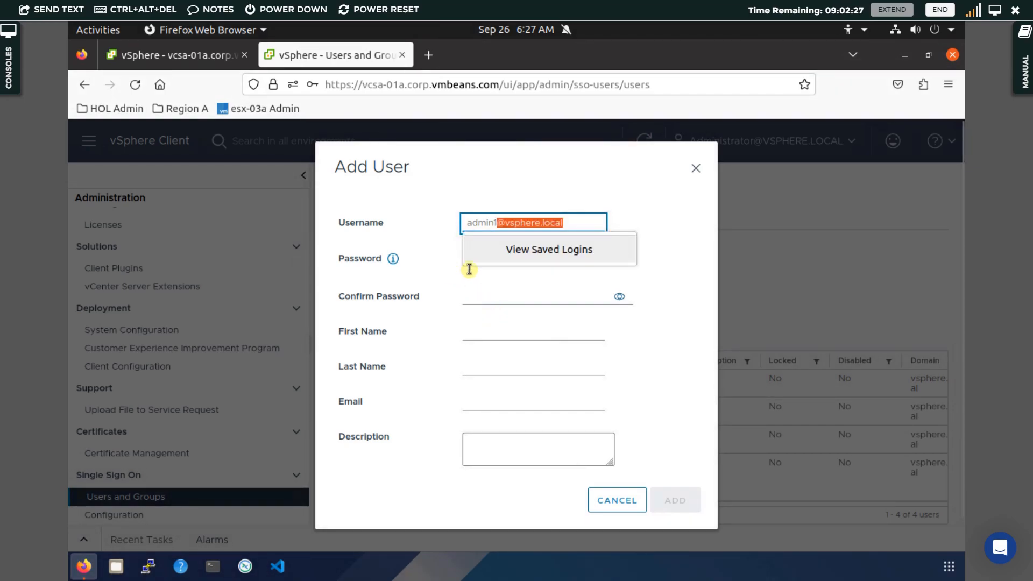
click(502, 268)
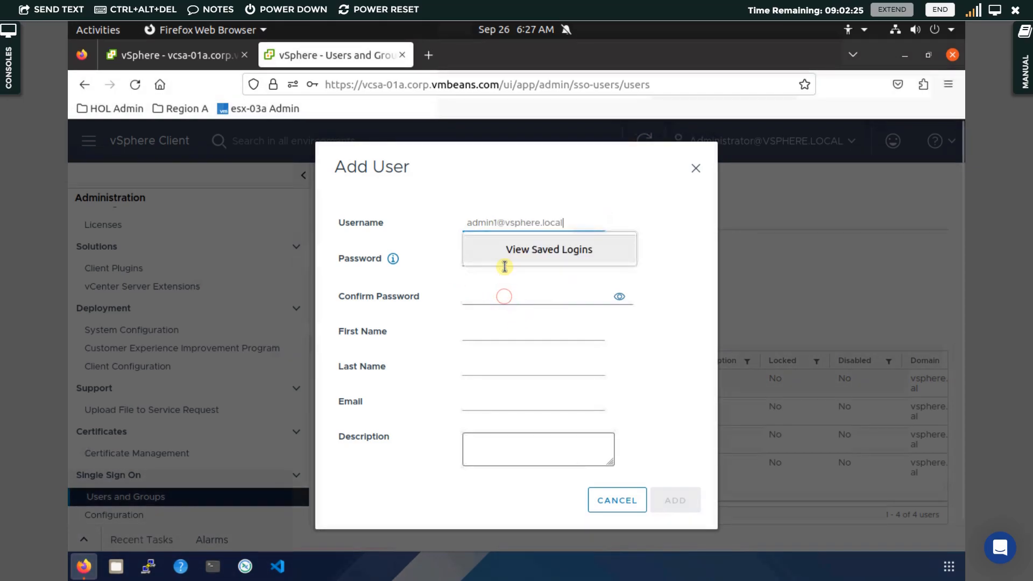
click(470, 283)
text(VMware1!)
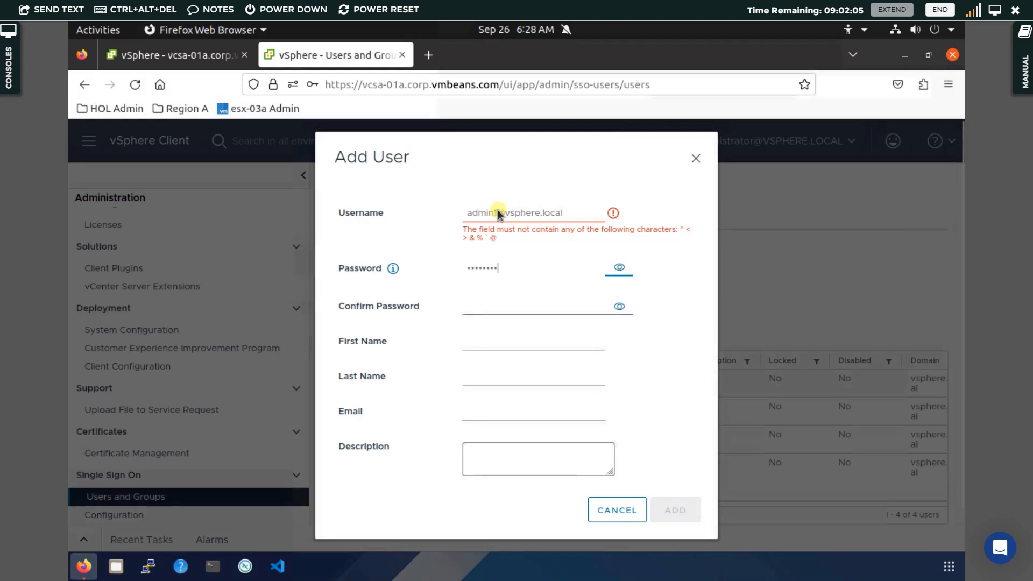
drag(497, 212, 521, 214)
drag(605, 222, 649, 233)
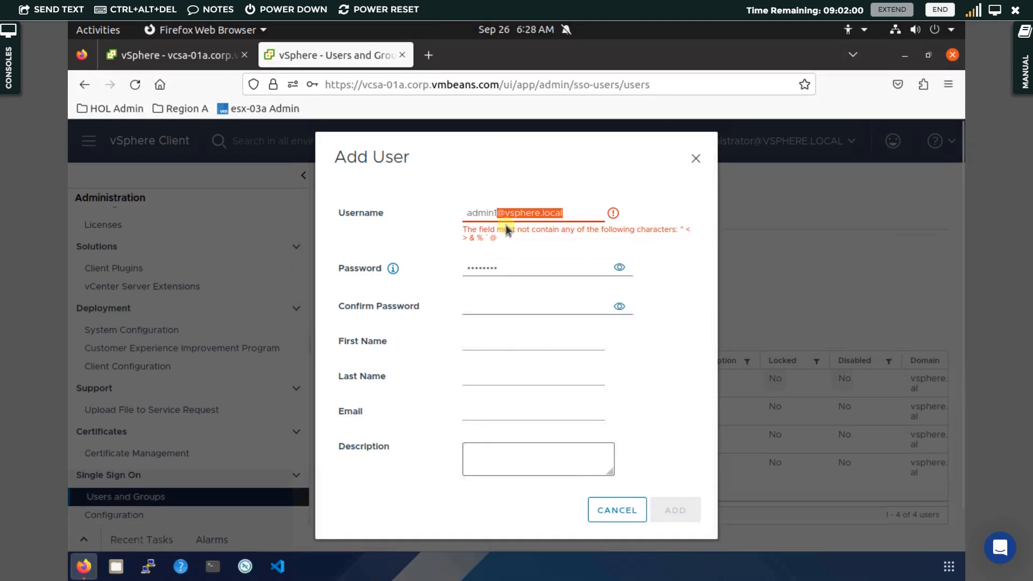
key(BackSpace)
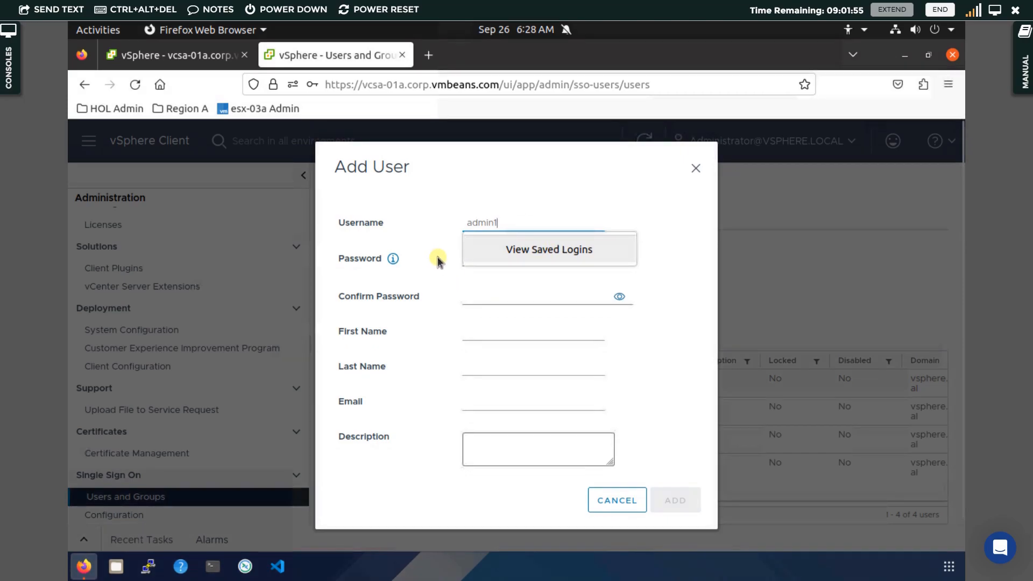
key(Tab)
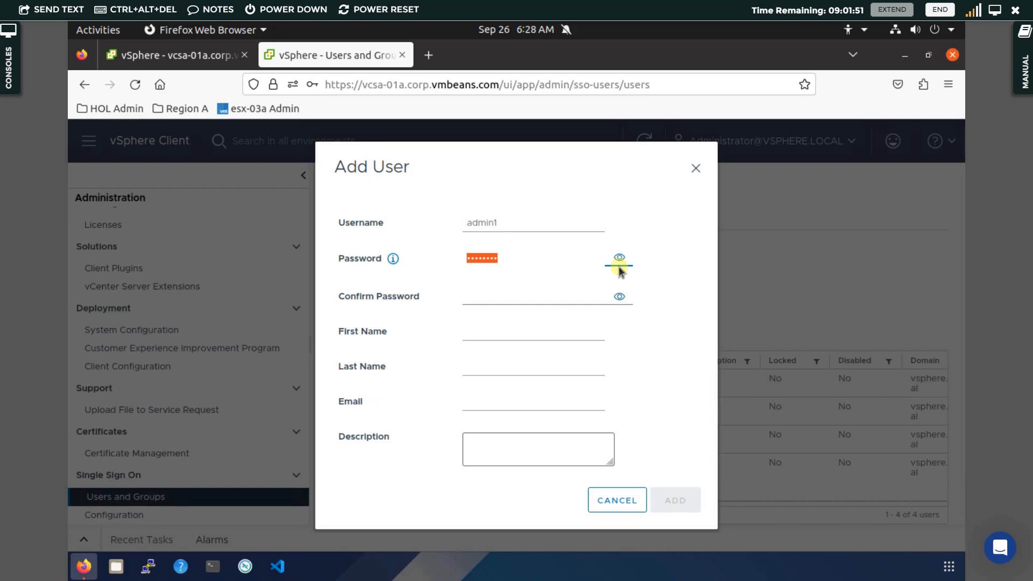
Confirm the matching password, checking both with the eye icons, and create admin1
click(620, 259)
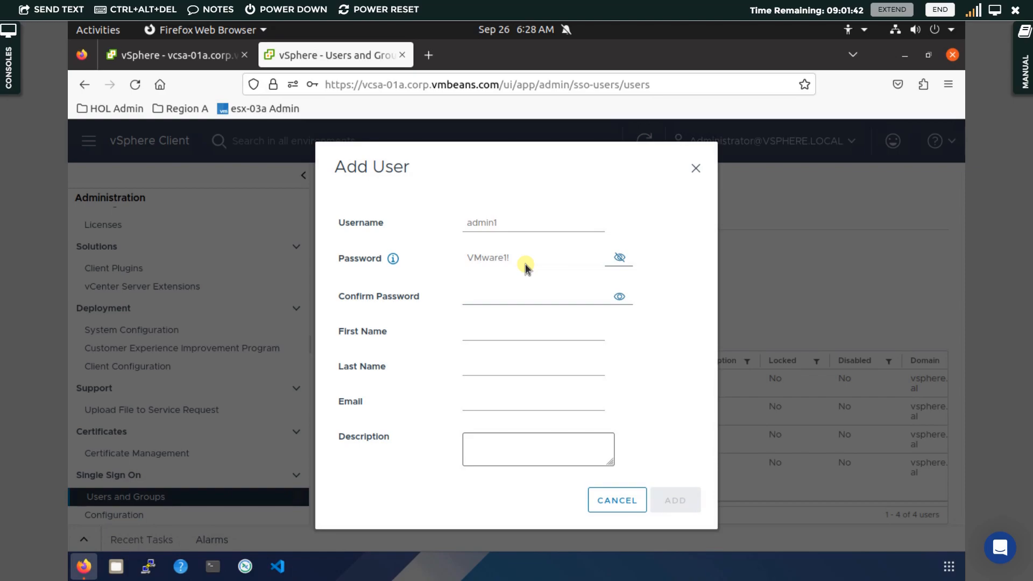
click(620, 257)
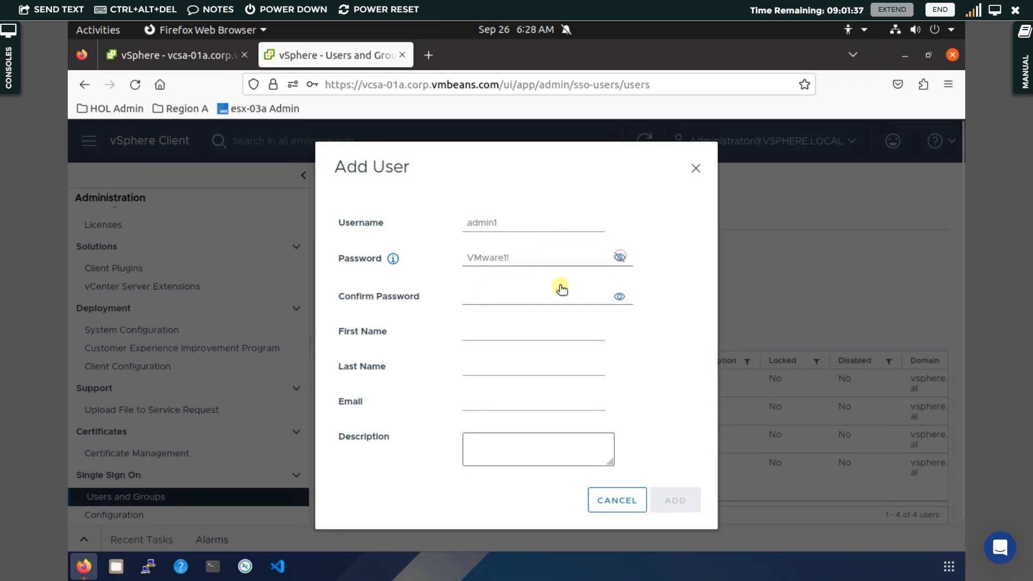
click(534, 294)
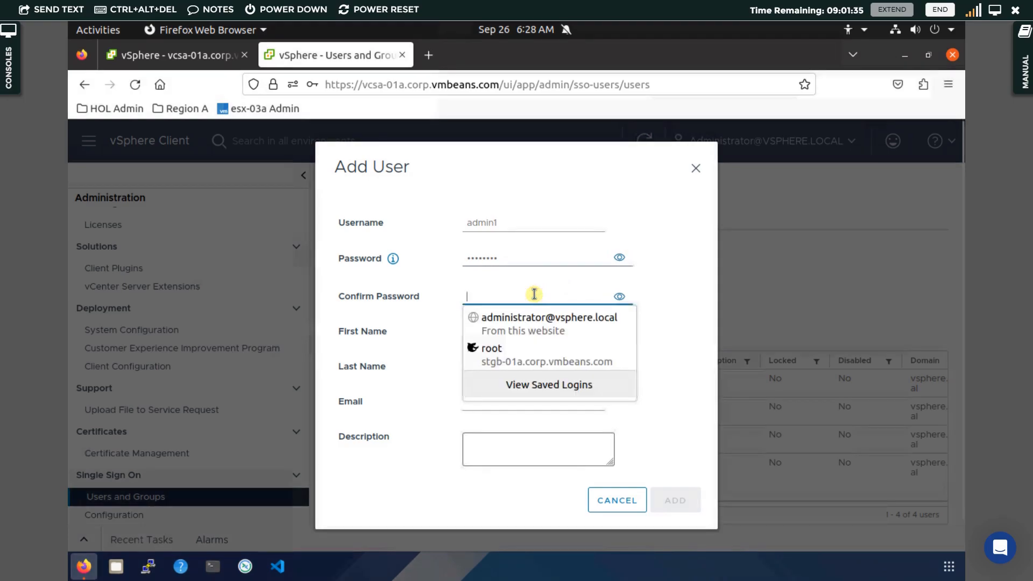
click(544, 330)
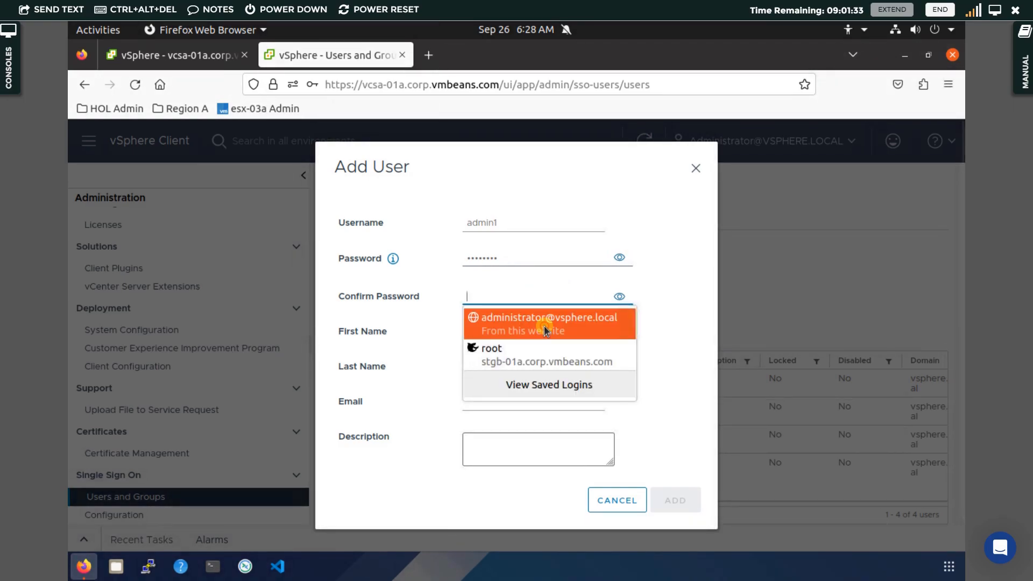
click(621, 296)
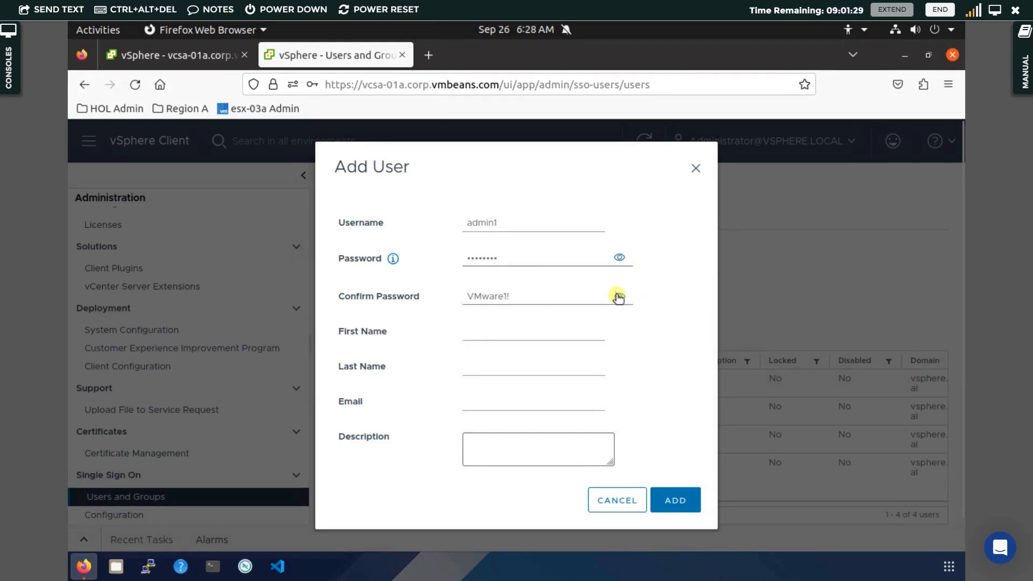
click(619, 296)
click(514, 333)
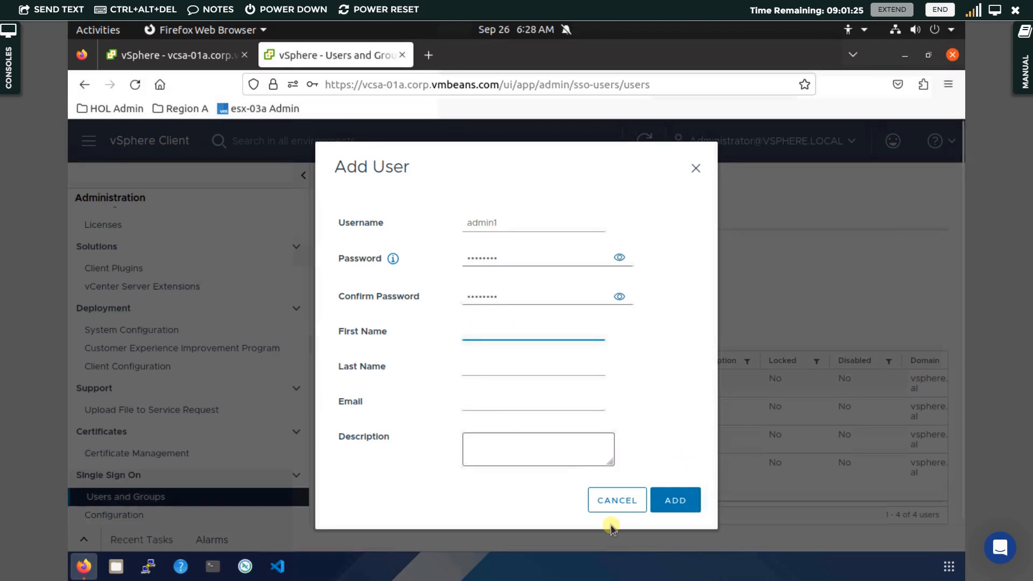
click(690, 505)
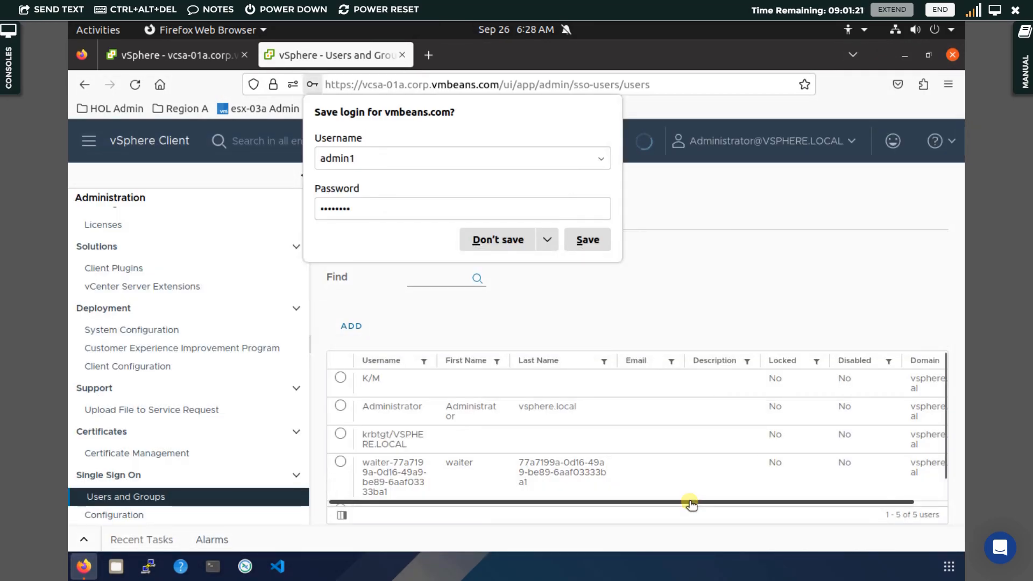
Decline Firefox's save-login prompt and add user admin2 with a confirmed password
click(498, 239)
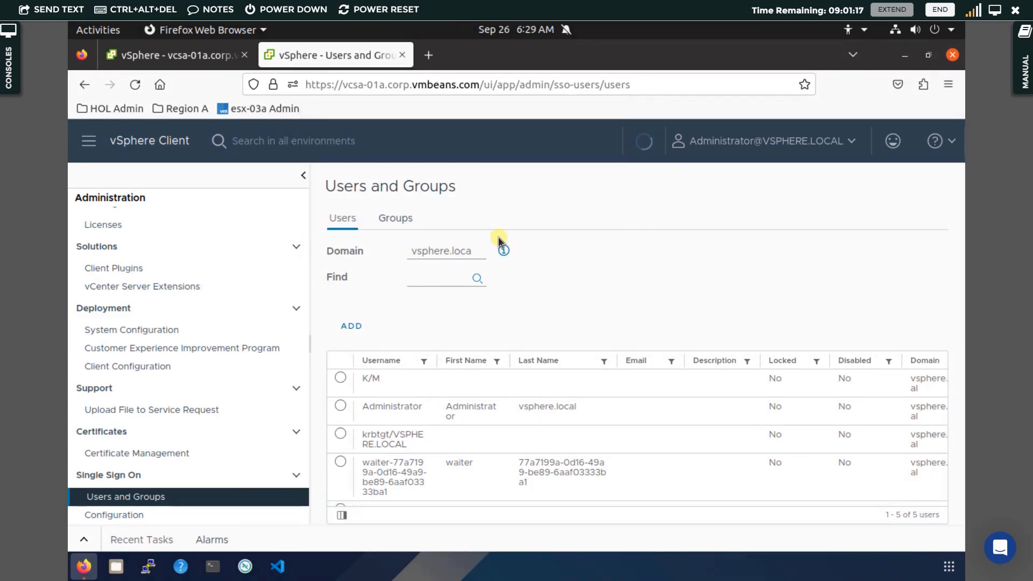
click(355, 328)
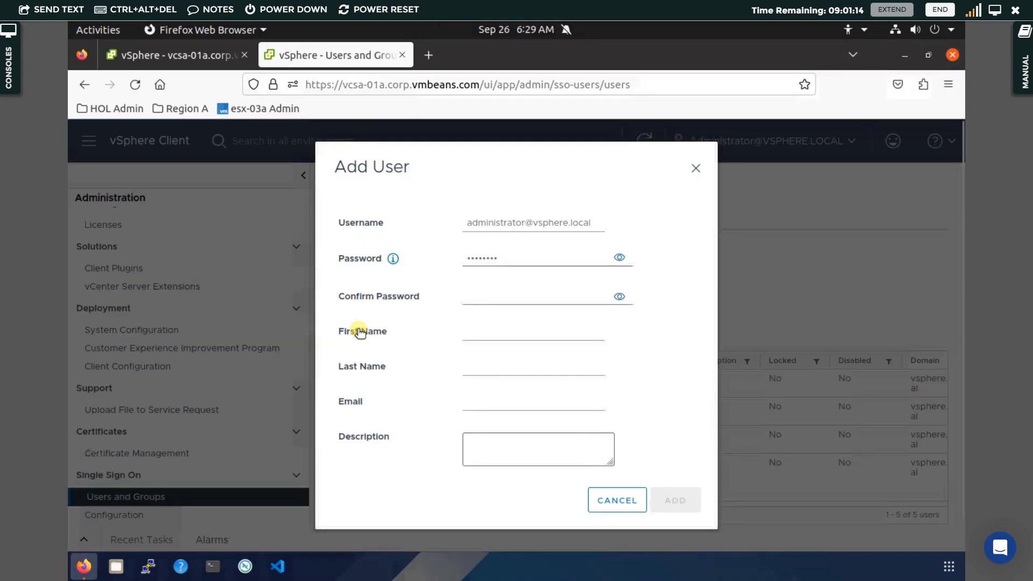
triple_click(503, 217)
text(admin2)
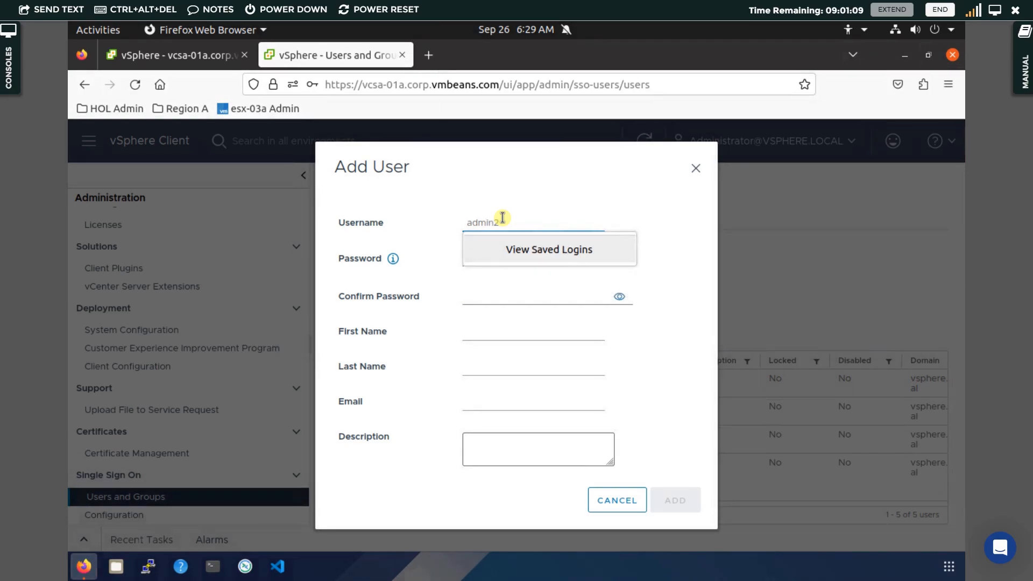
click(519, 276)
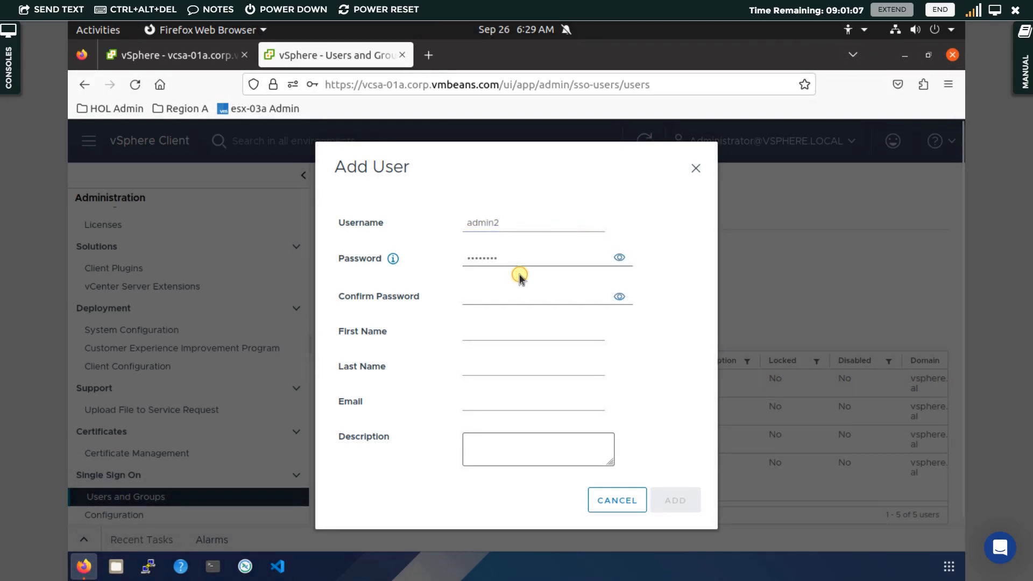
click(555, 299)
click(553, 318)
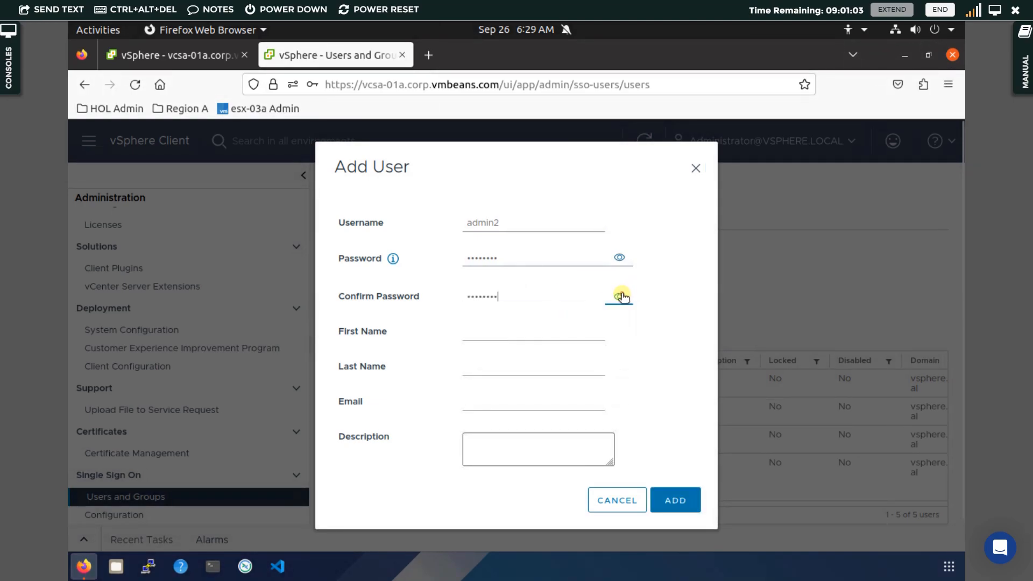
click(621, 295)
click(621, 296)
click(674, 496)
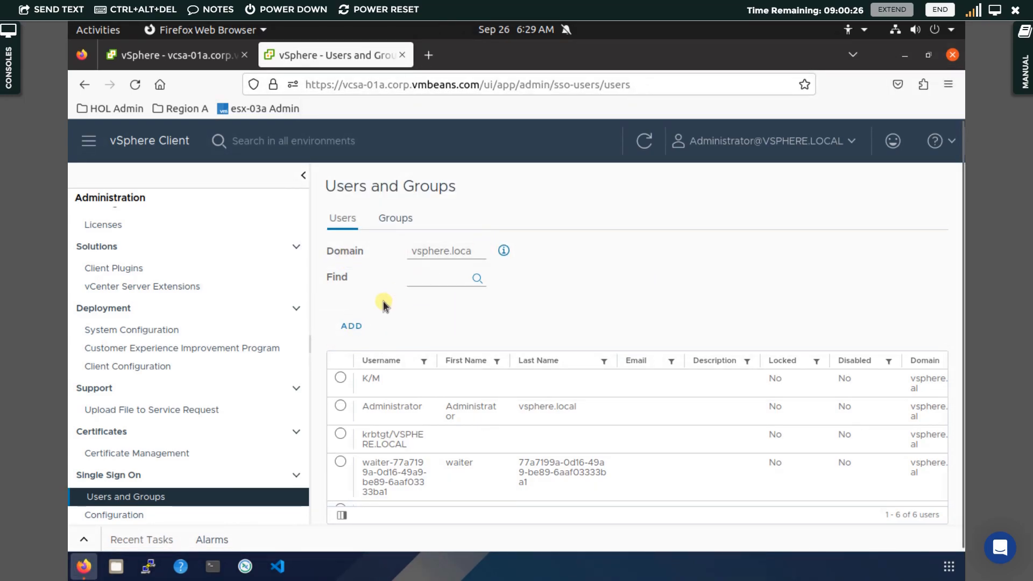
Add user L1 with a confirmed password, then decline Firefox's save-login prompt
click(358, 329)
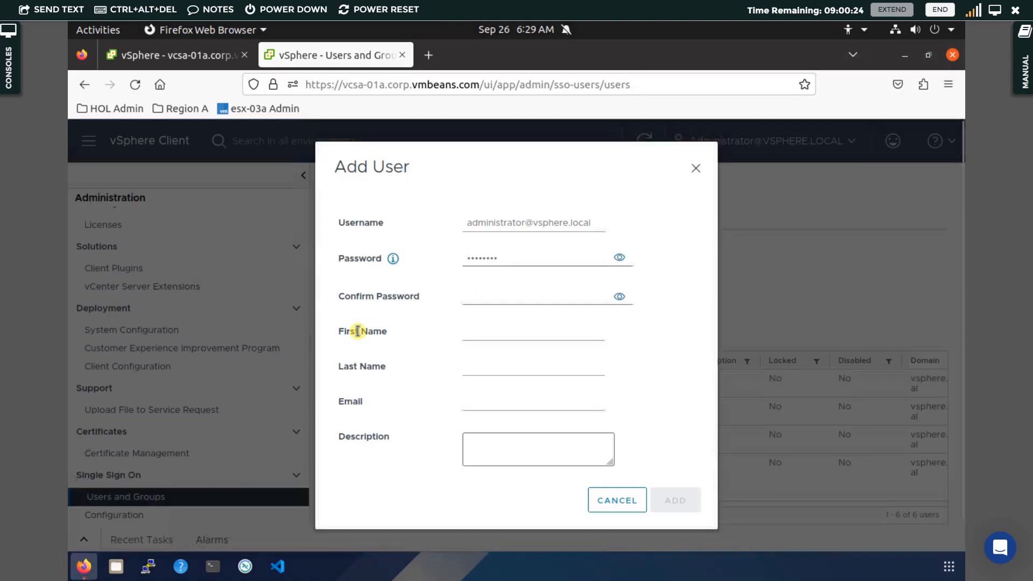
triple_click(525, 222)
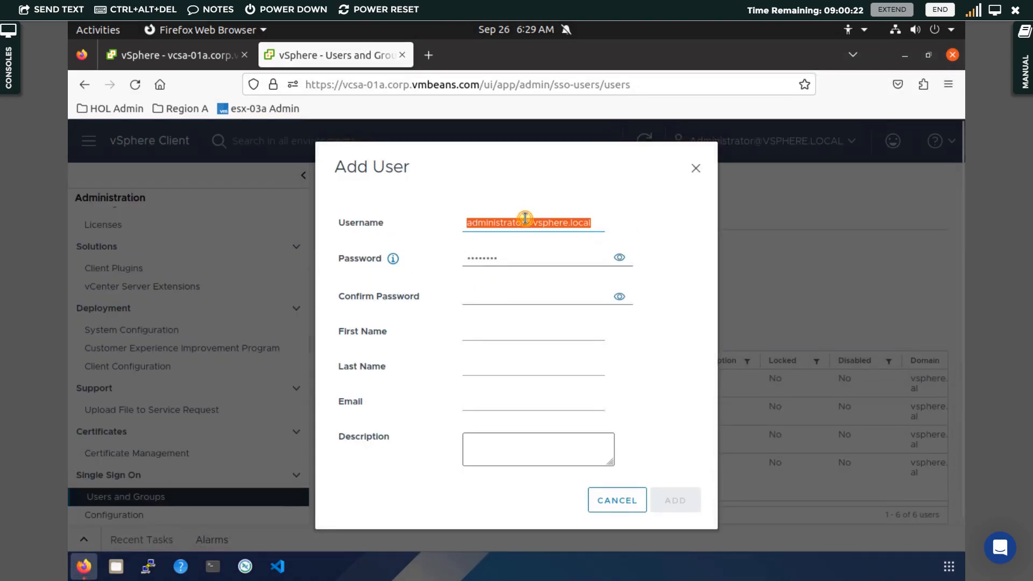
text(L1`)
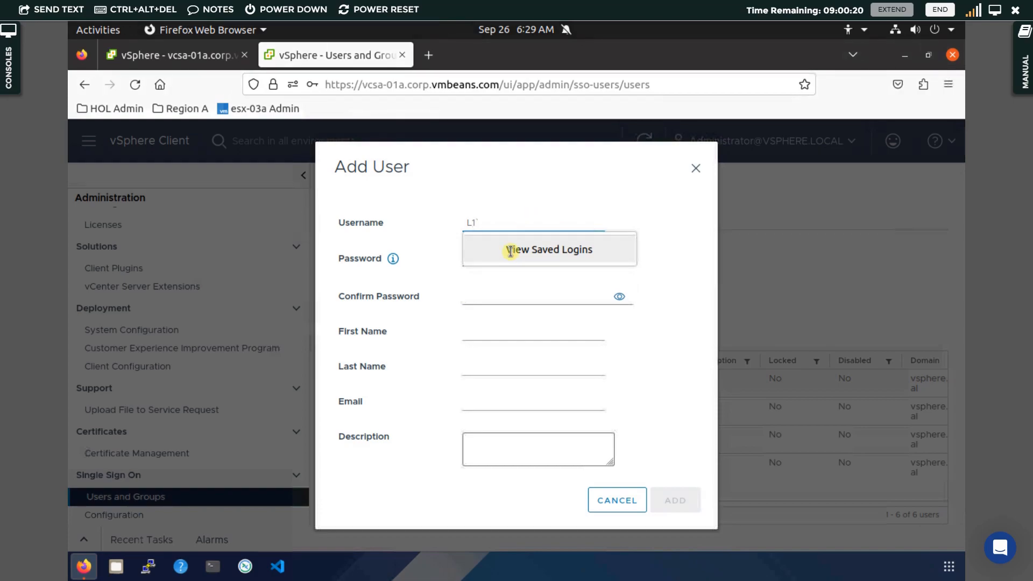
click(507, 290)
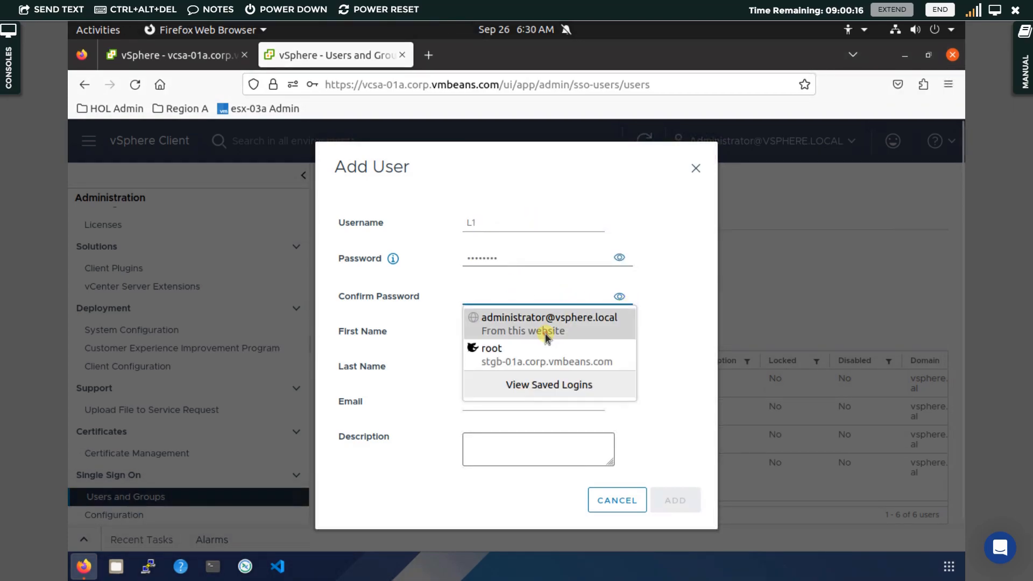
click(560, 324)
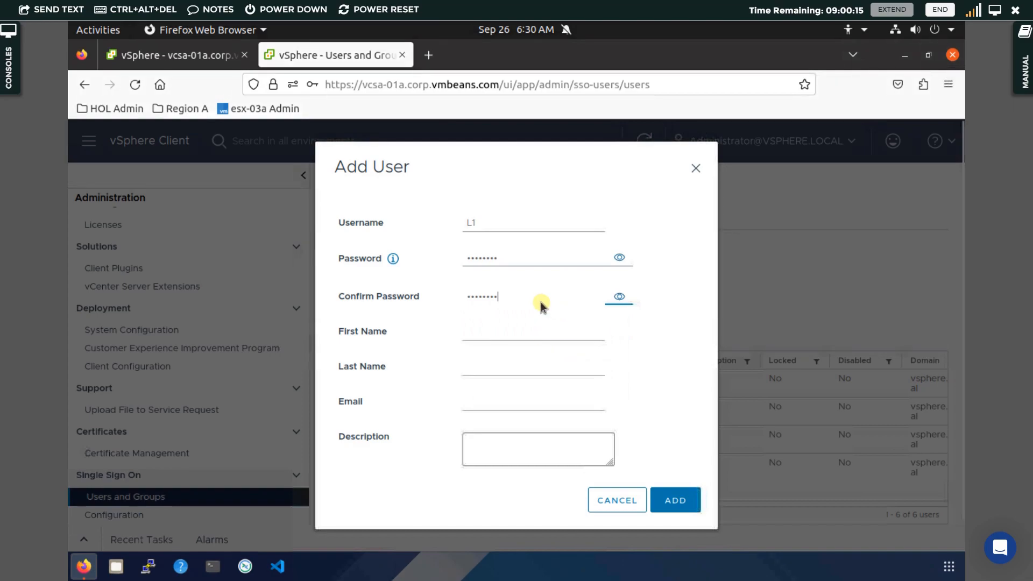
click(620, 297)
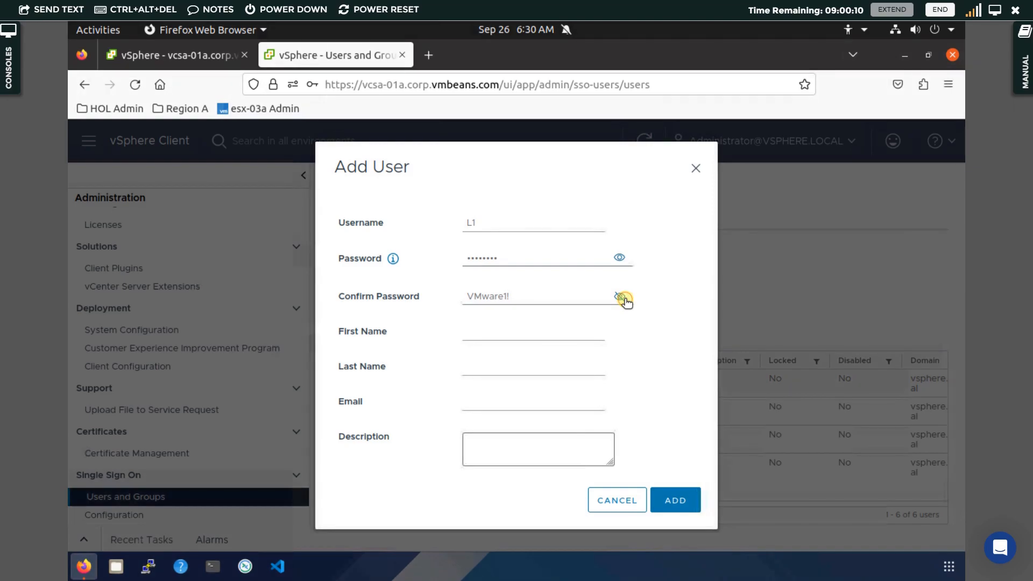
click(621, 297)
click(677, 500)
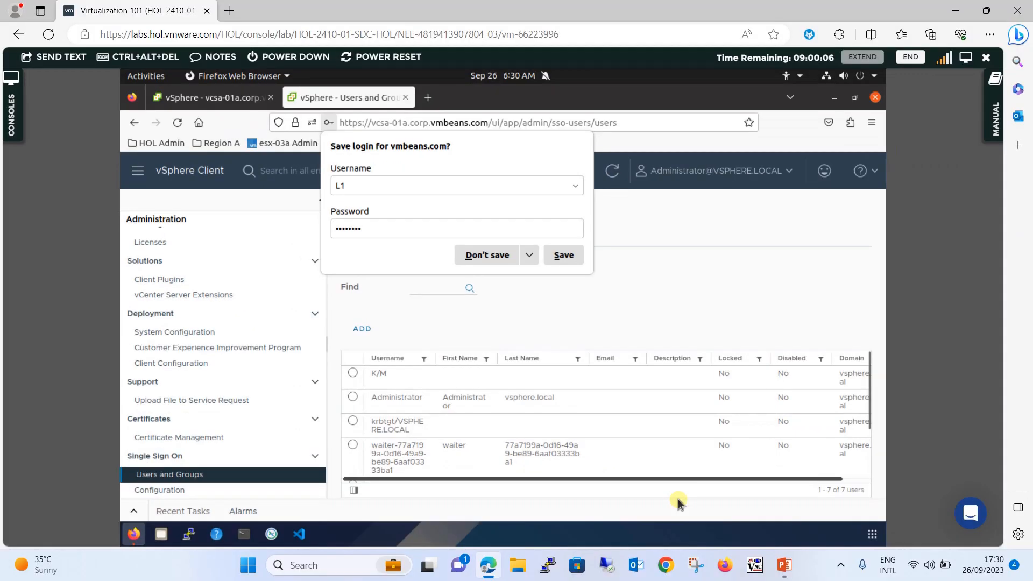
click(968, 58)
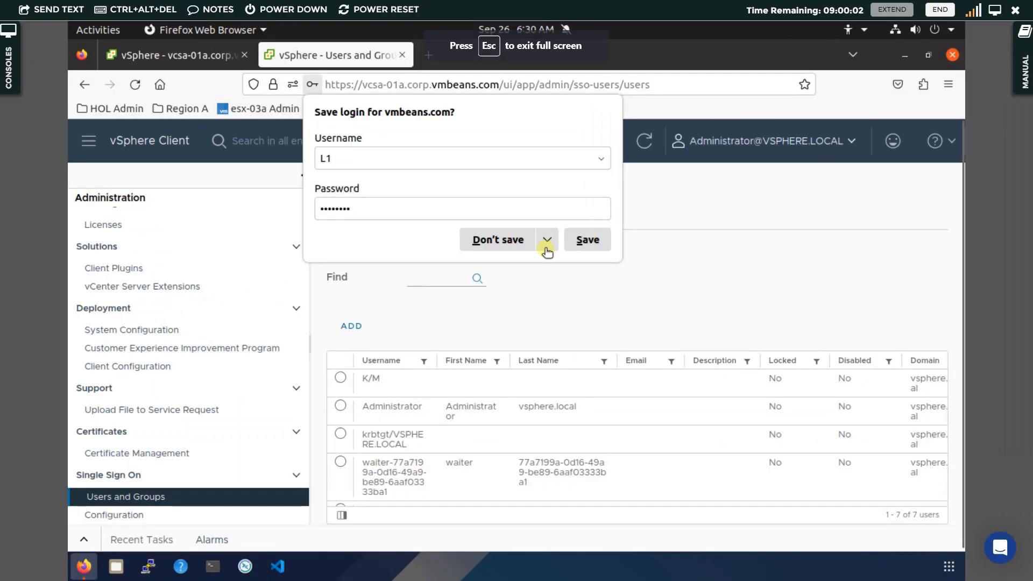
click(505, 240)
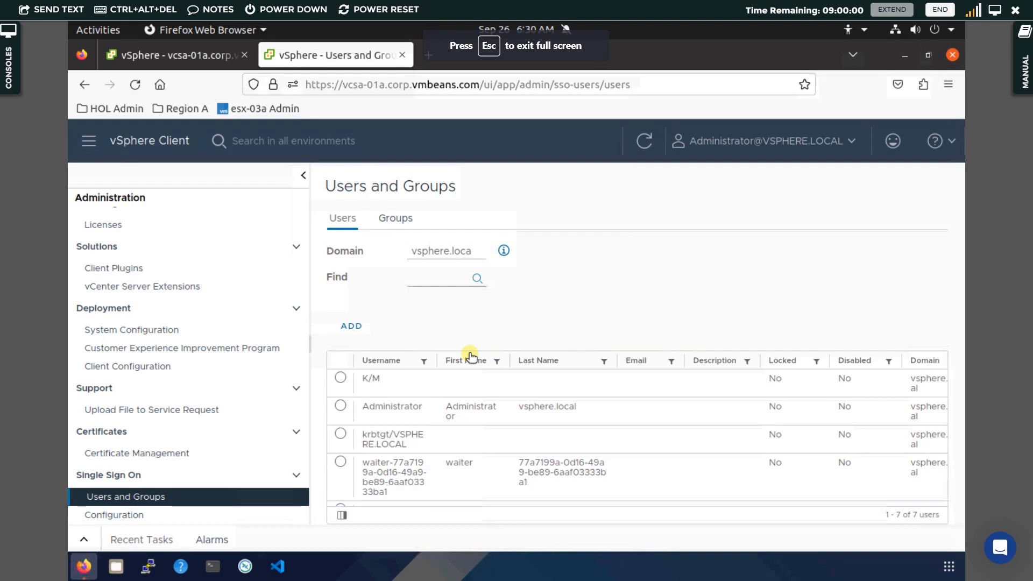
Start a new group on the Groups tab named 'Admin Group'
click(394, 218)
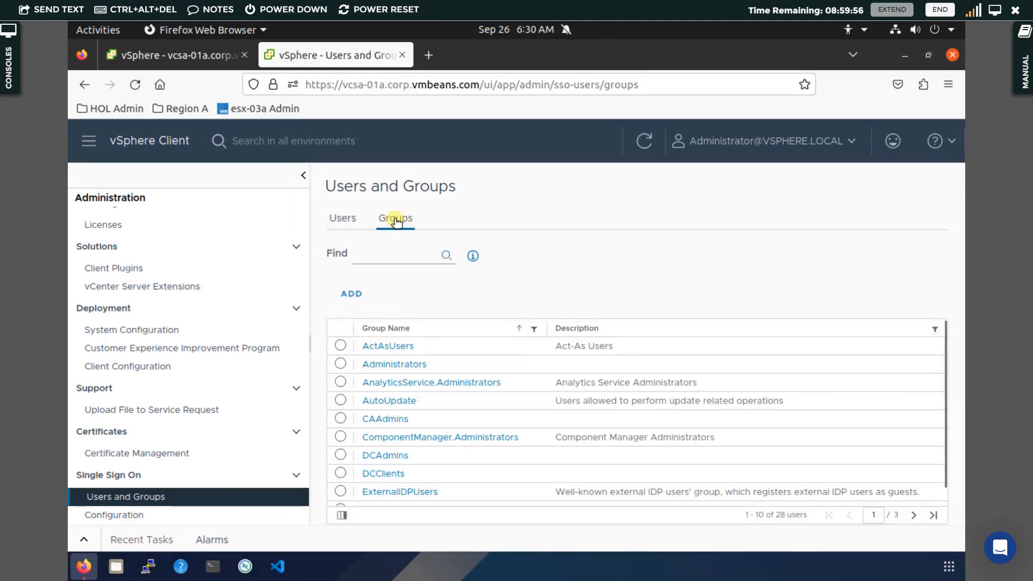
click(359, 293)
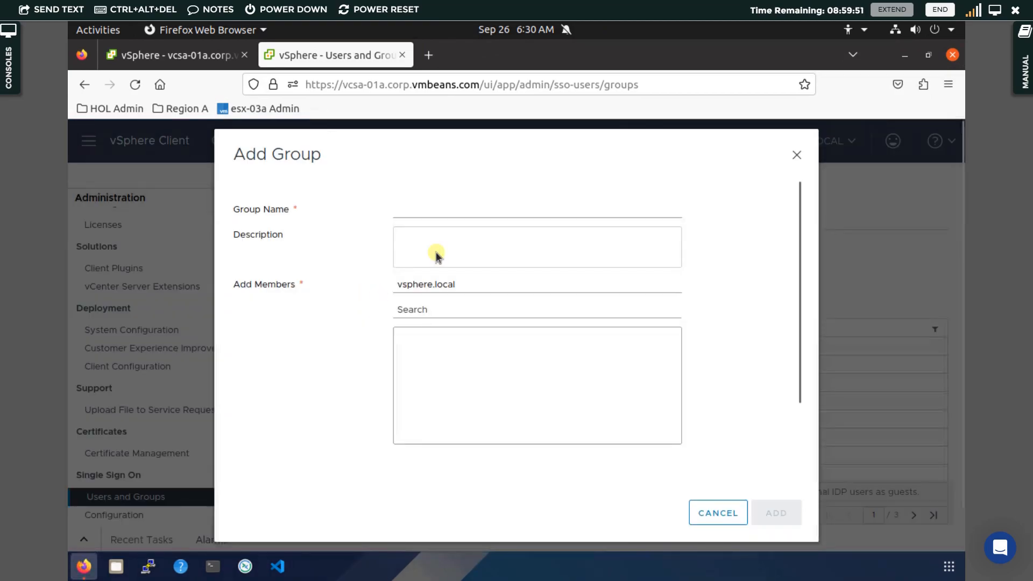
click(493, 208)
text(A)
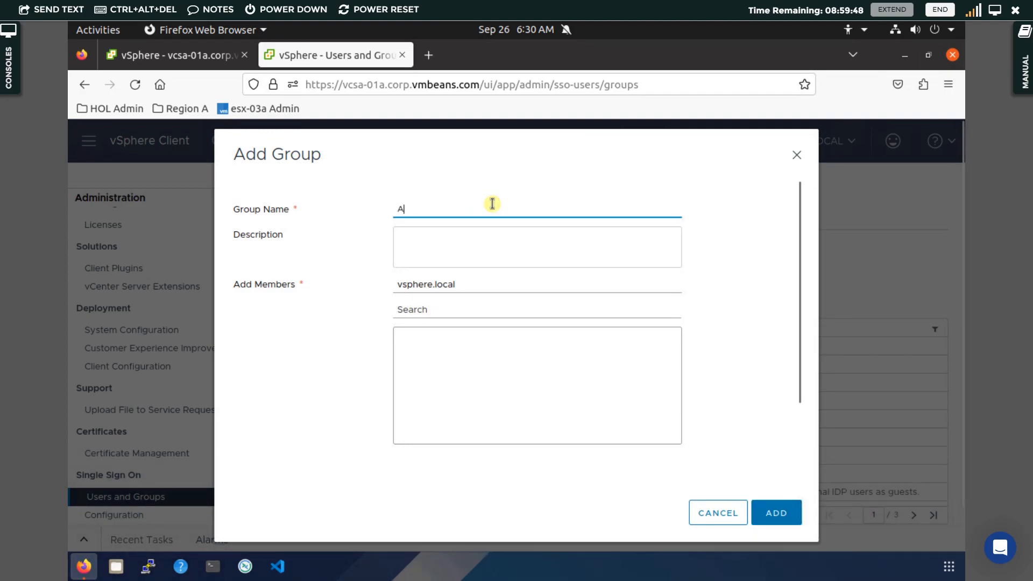
text(dmin Gro)
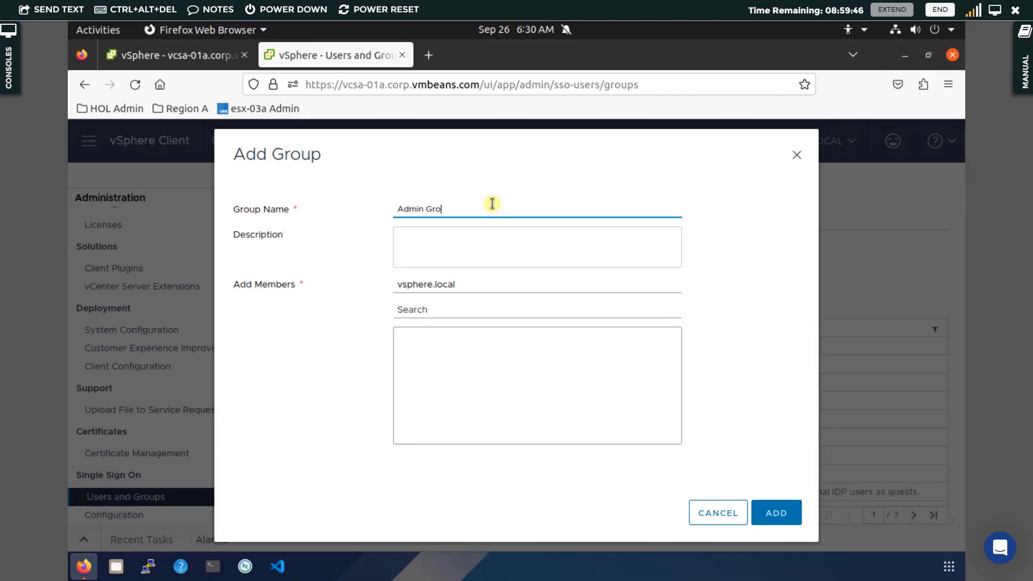
text(up)
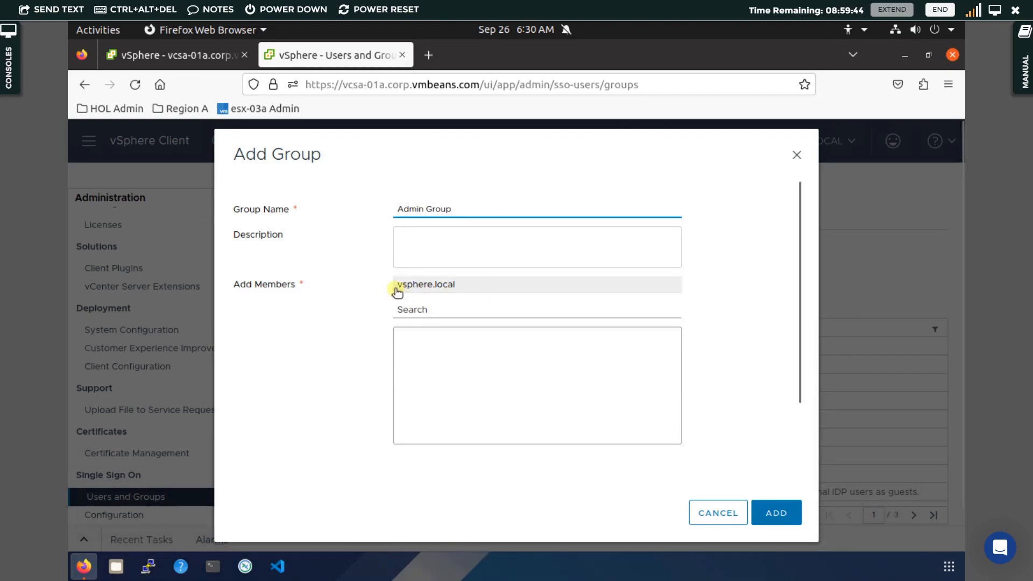
Add vsphere.local users admin1 and admin2 as members and create the group
click(430, 286)
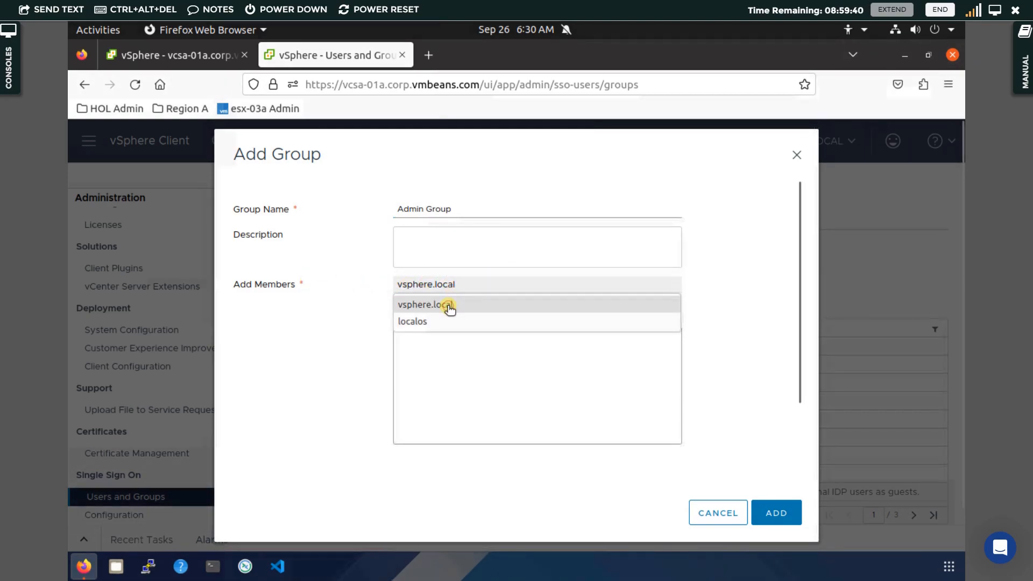
click(449, 306)
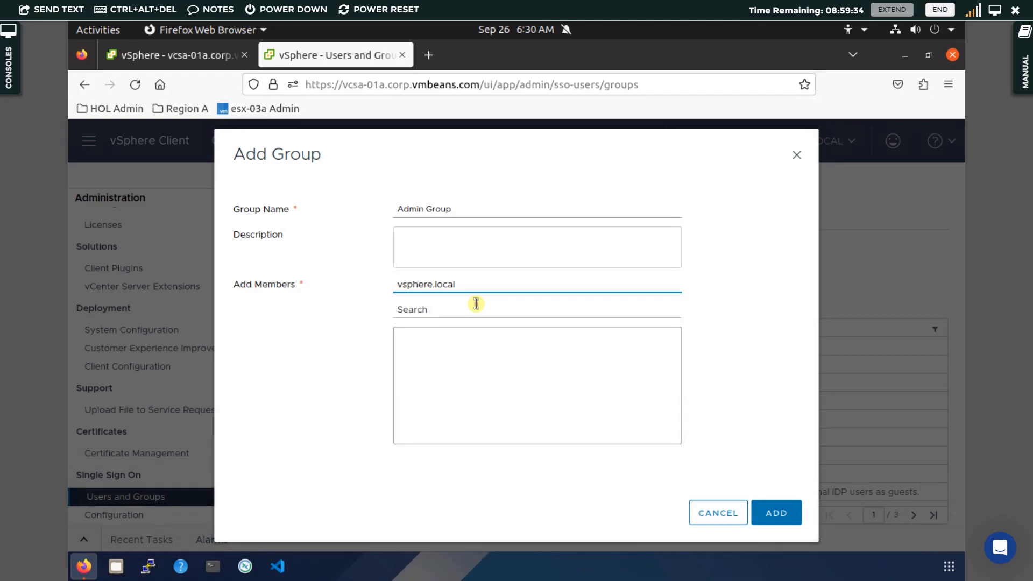
click(476, 304)
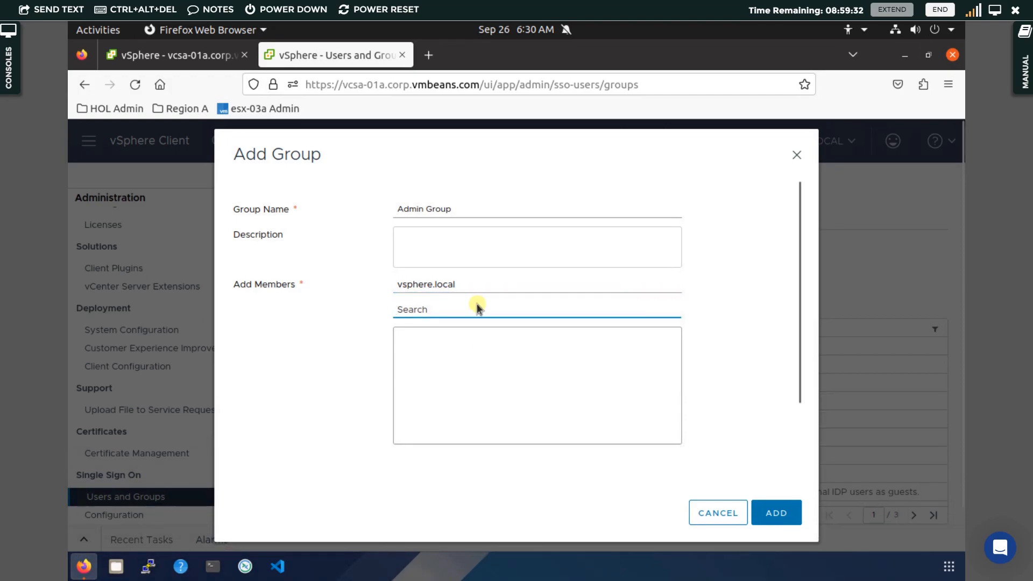
text(adm)
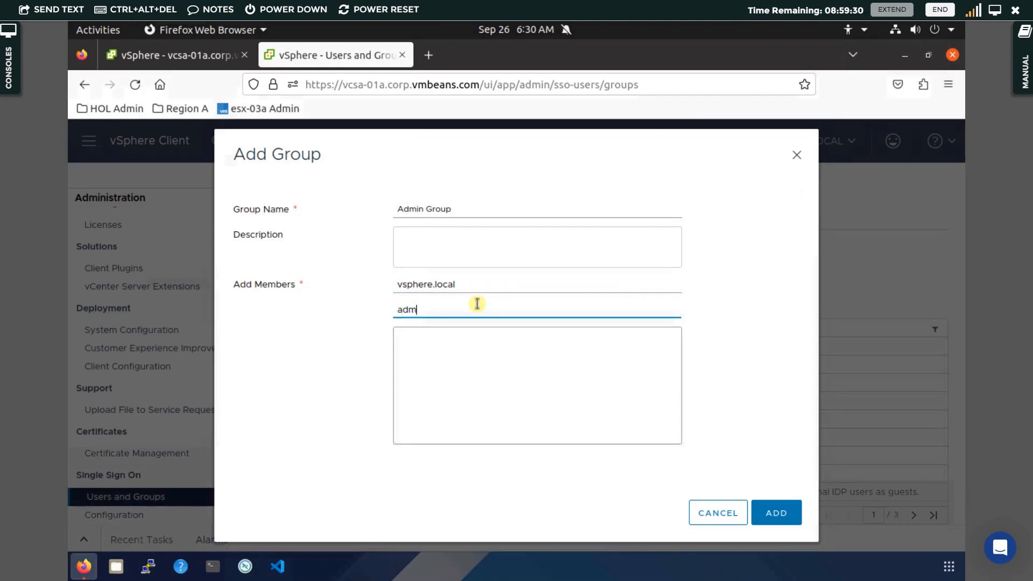
text(in)
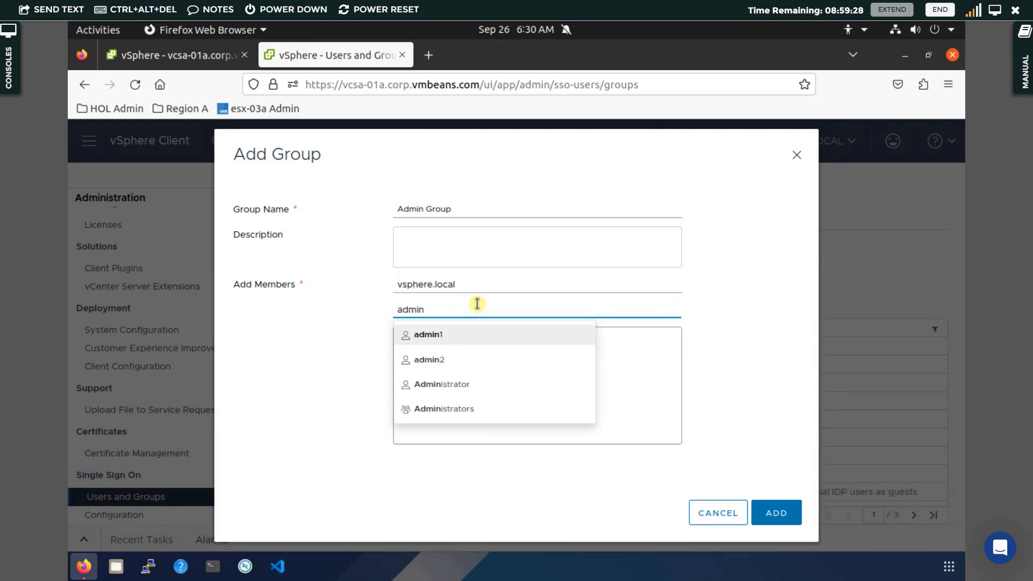
click(468, 334)
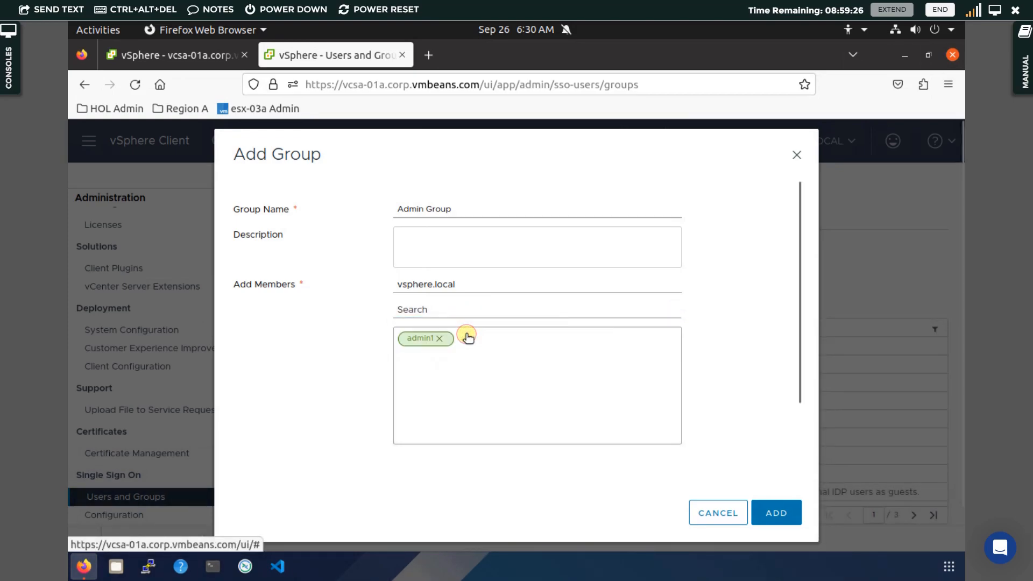
click(475, 304)
text(admin)
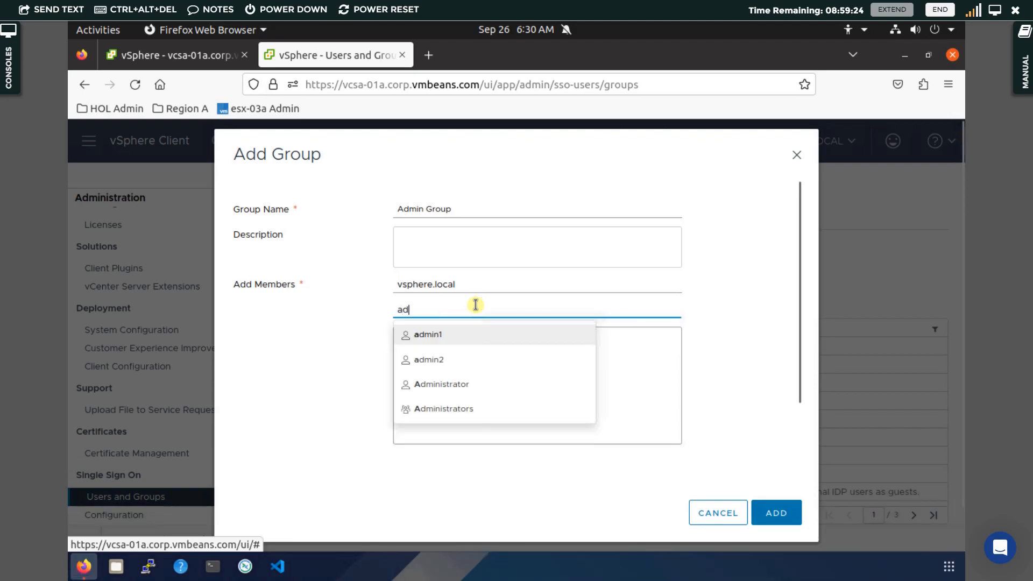
click(451, 359)
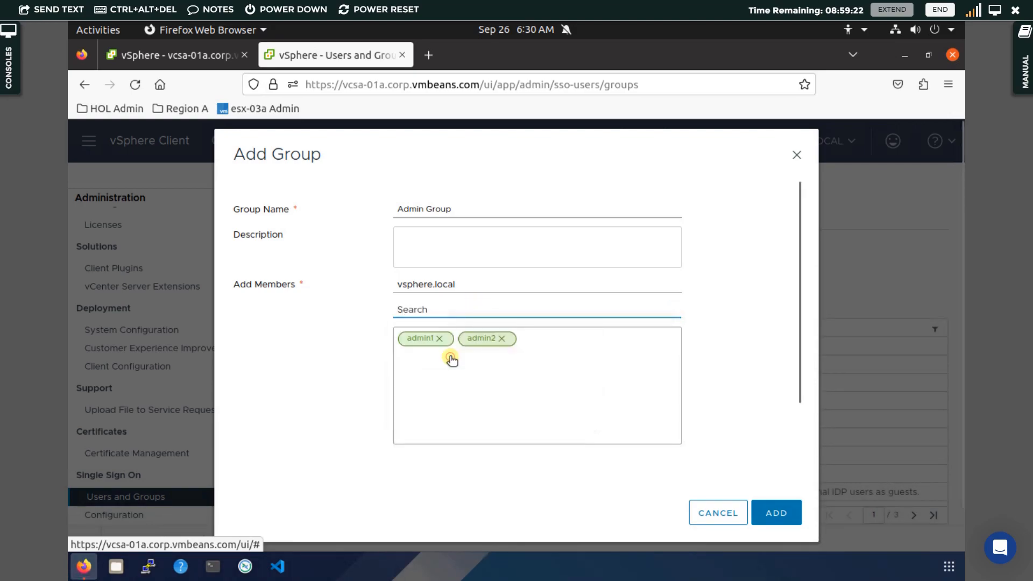
click(795, 515)
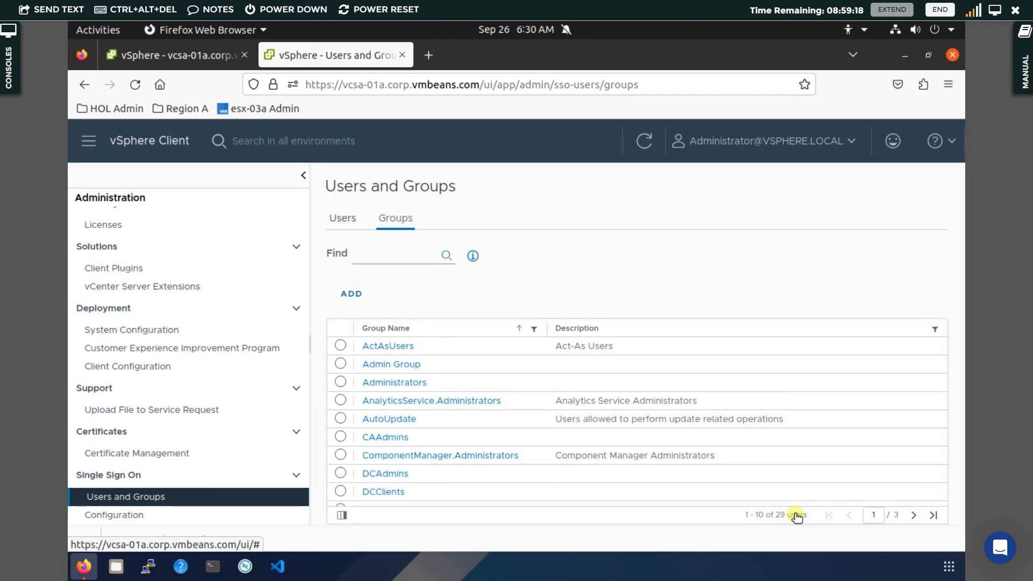
Return to the Users tab listing all 7 vsphere.local accounts, including admin1, admin2 and L1
click(359, 219)
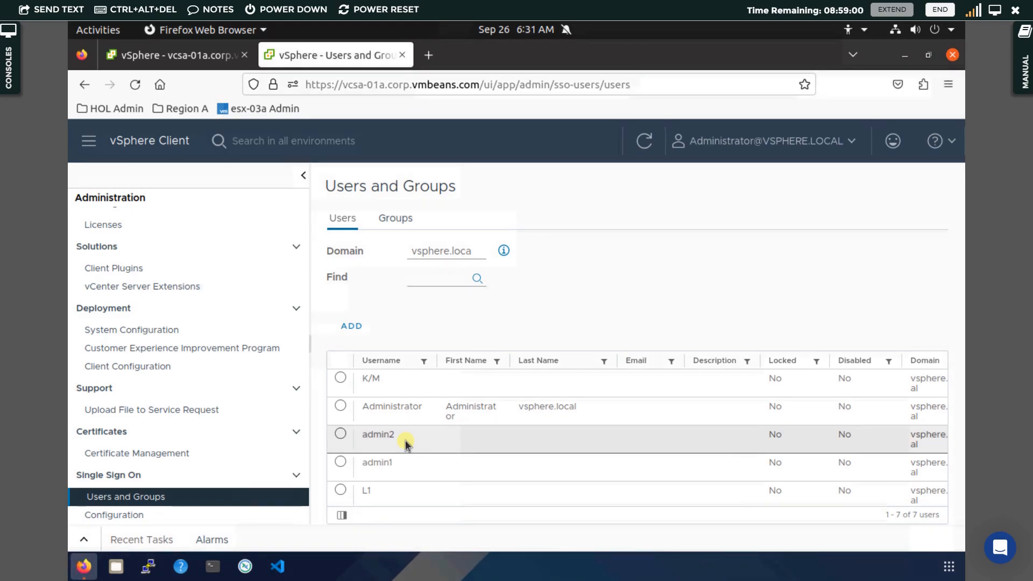
Switch the user list from the localos domain to vsphere.local, showing its 7 users including admin1 and admin2
click(452, 253)
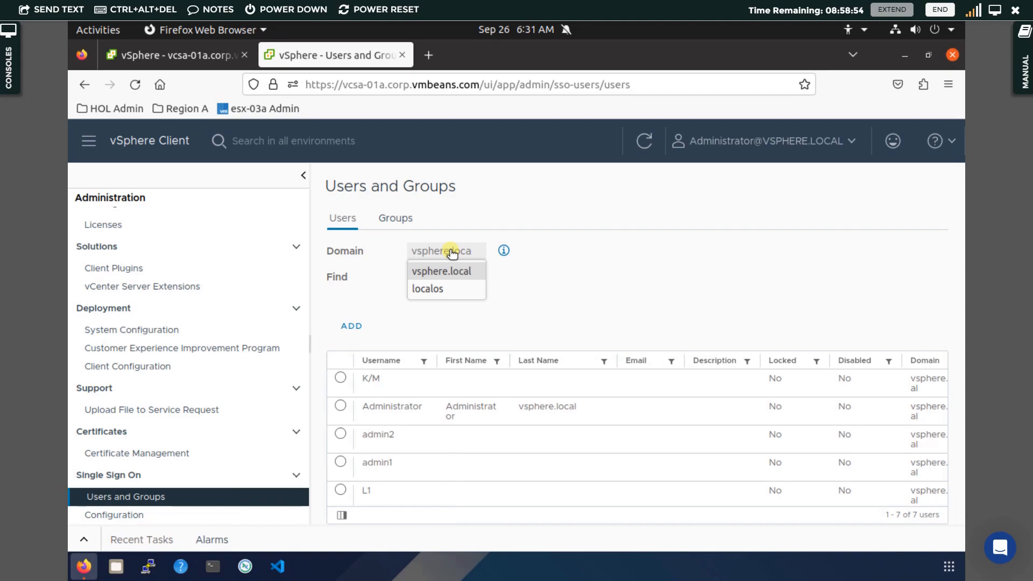
click(447, 291)
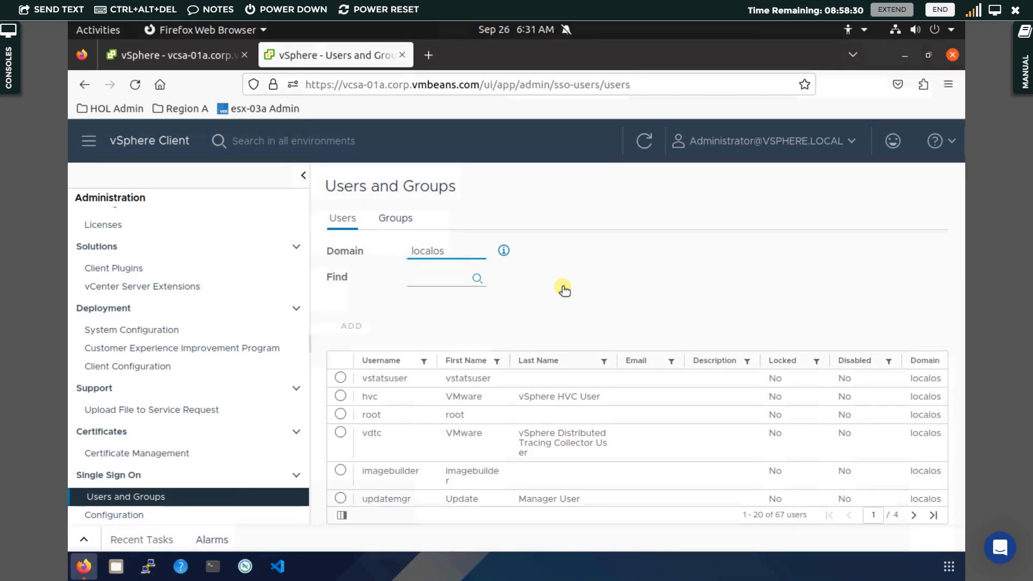
click(439, 250)
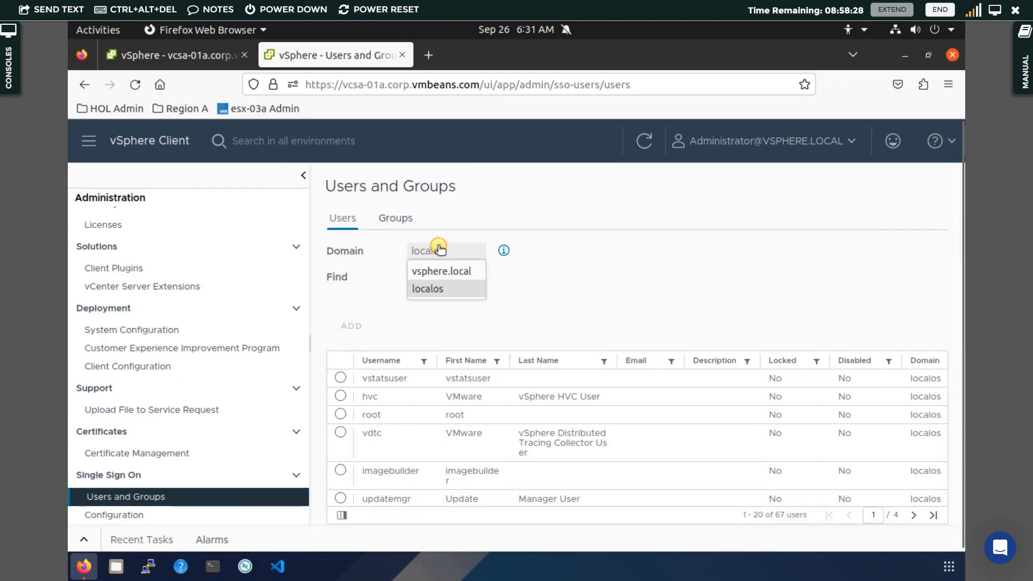
click(447, 271)
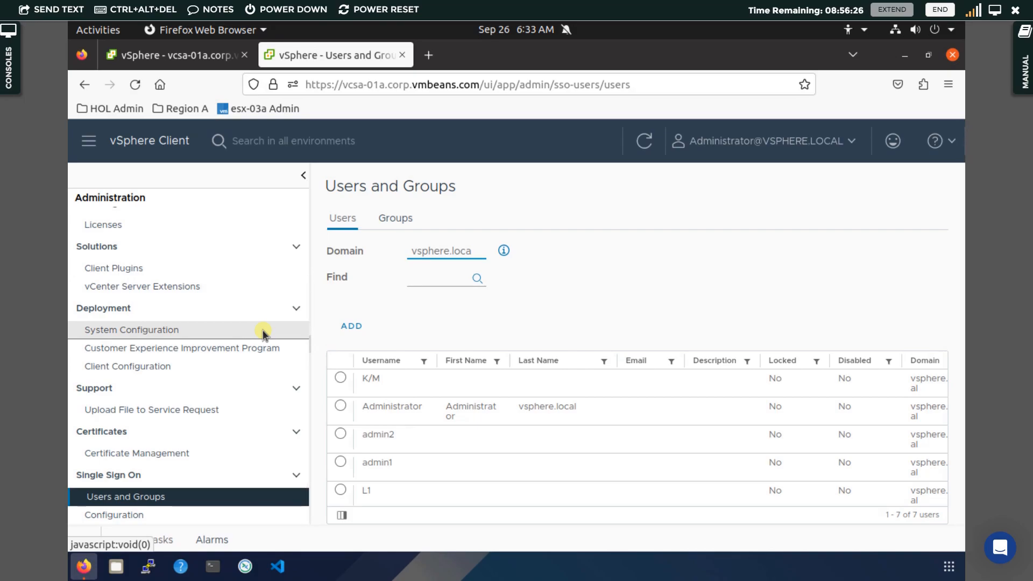
Open Single Sign On Configuration's Active Directory Domain page, confirming vcsa-01a hasn't joined any domain
click(127, 518)
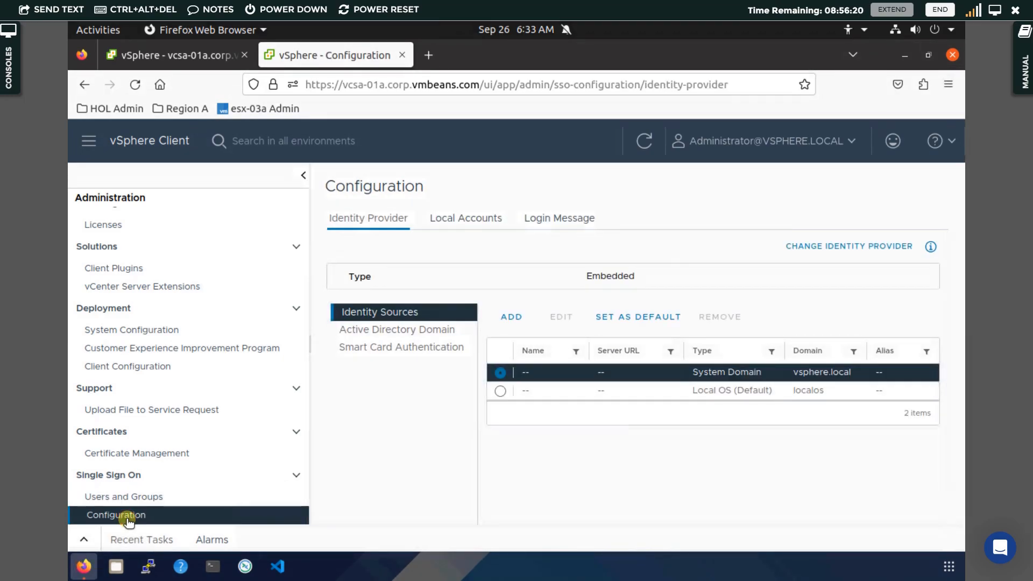
click(379, 331)
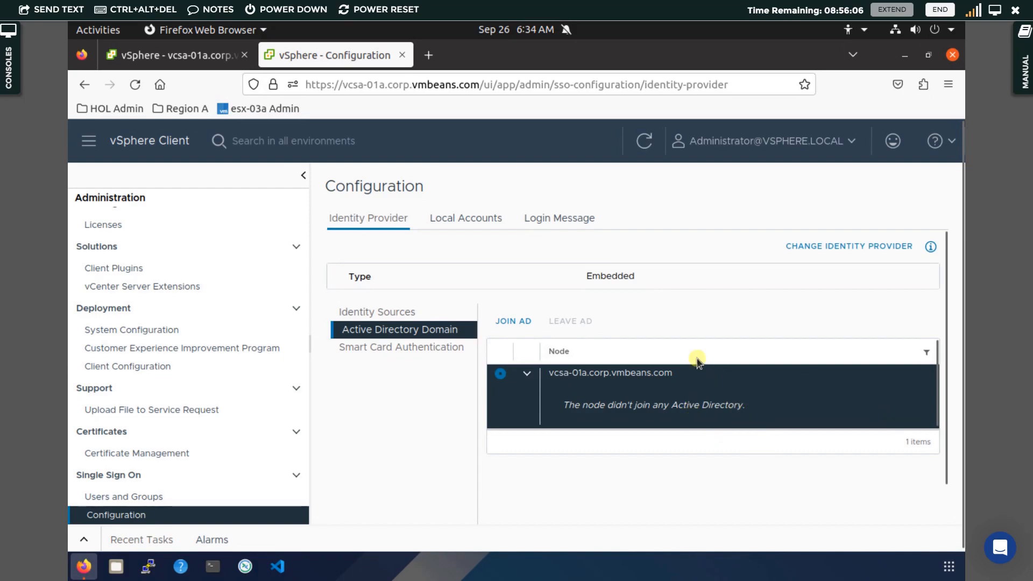
click(526, 324)
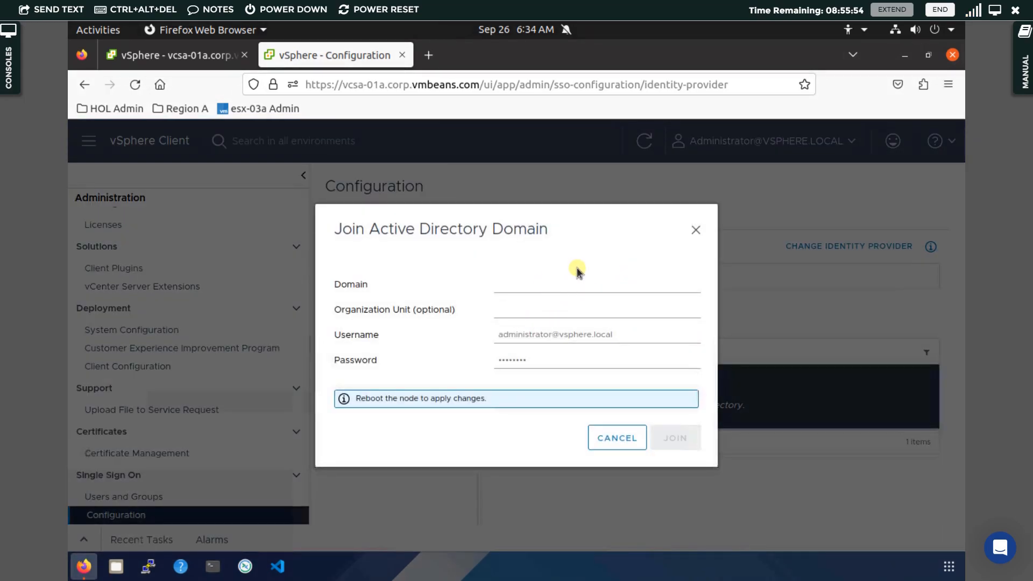
click(697, 231)
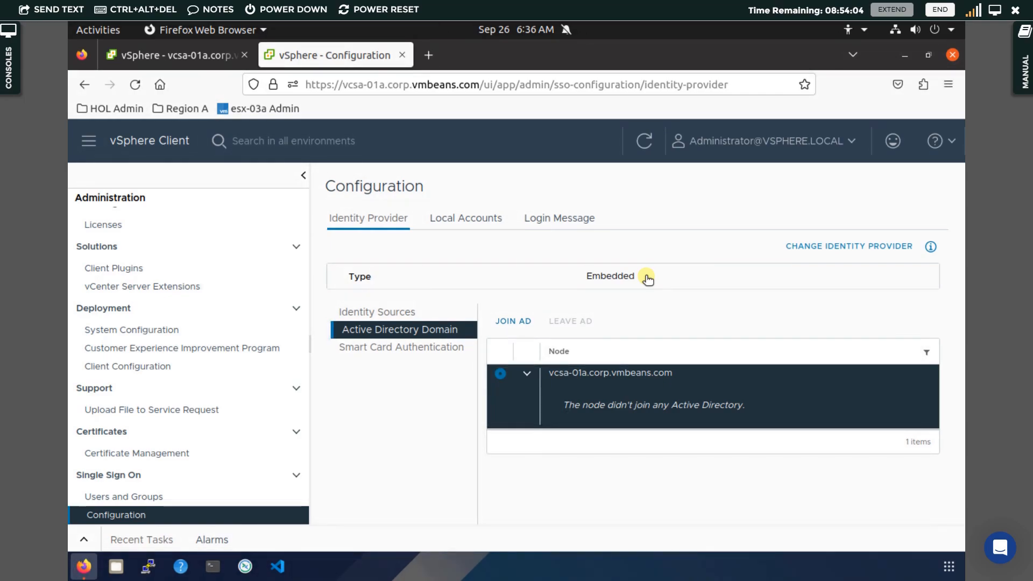
click(123, 500)
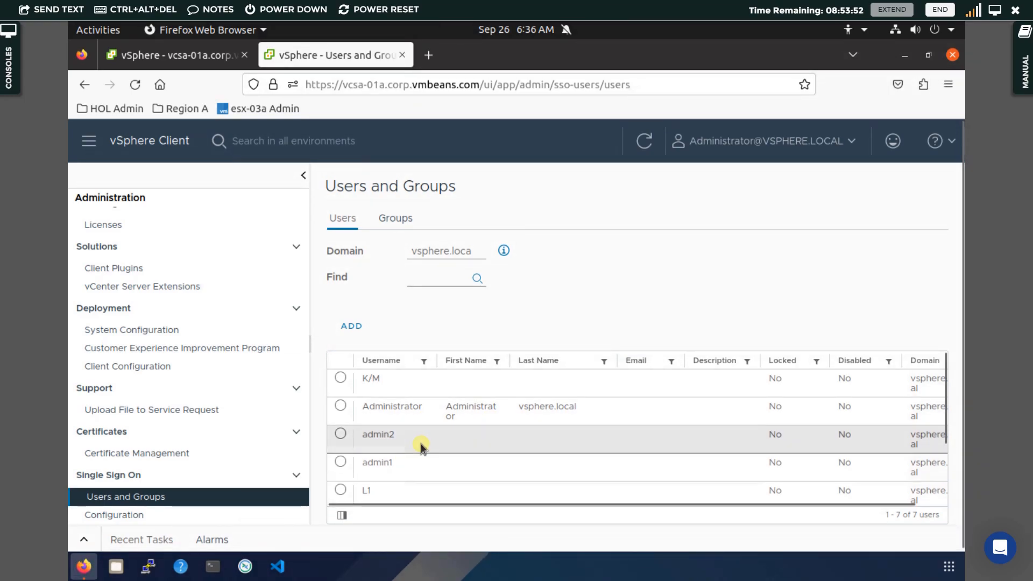
click(155, 516)
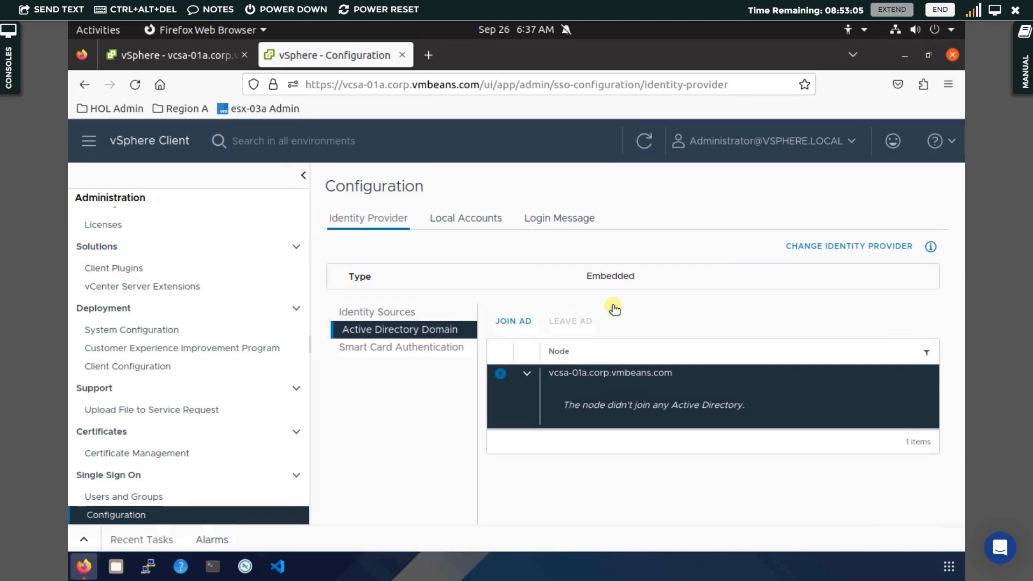
Return to the first browser tab showing vcsa-01a.corp.vmbeans.com's 21 permission entries
click(185, 55)
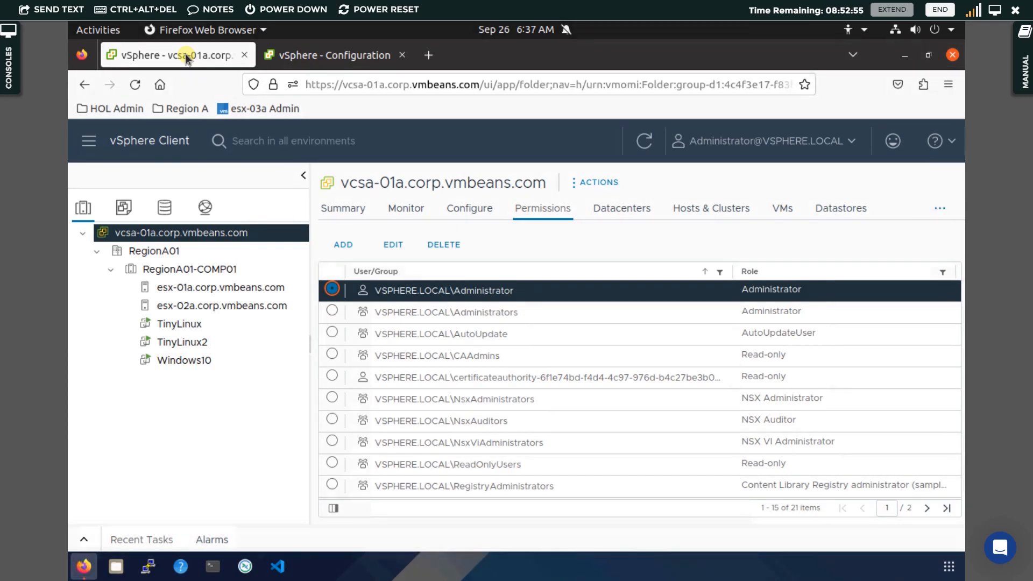
Select cluster RegionA01-COMP01 and view its Permissions tab listing 21 role assignments
click(192, 271)
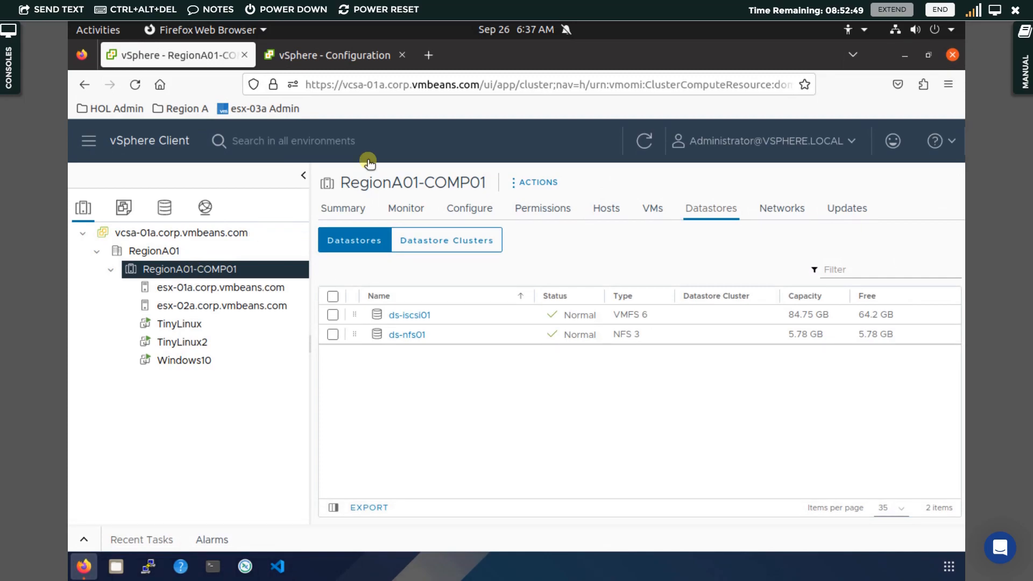
click(333, 211)
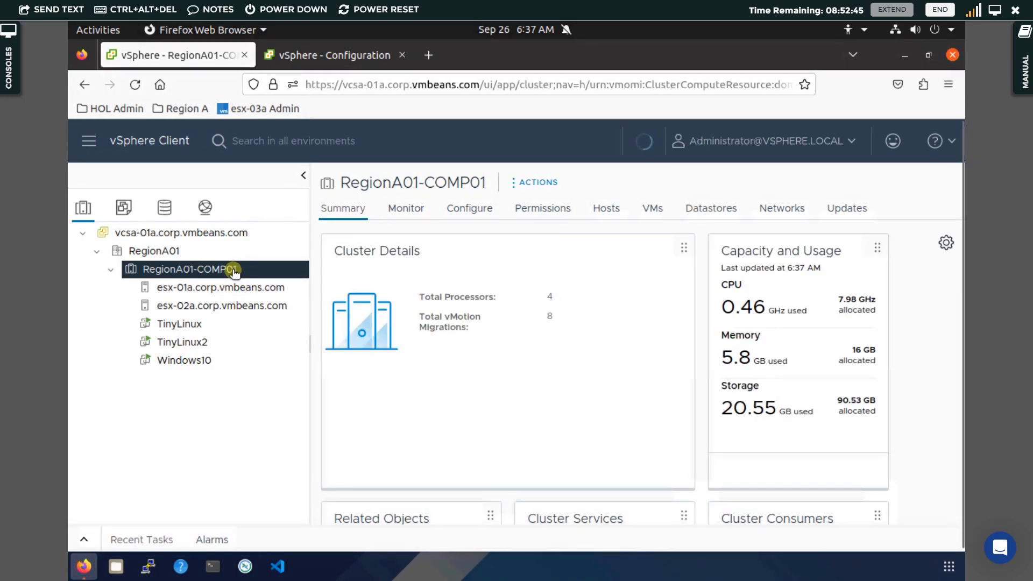
click(555, 211)
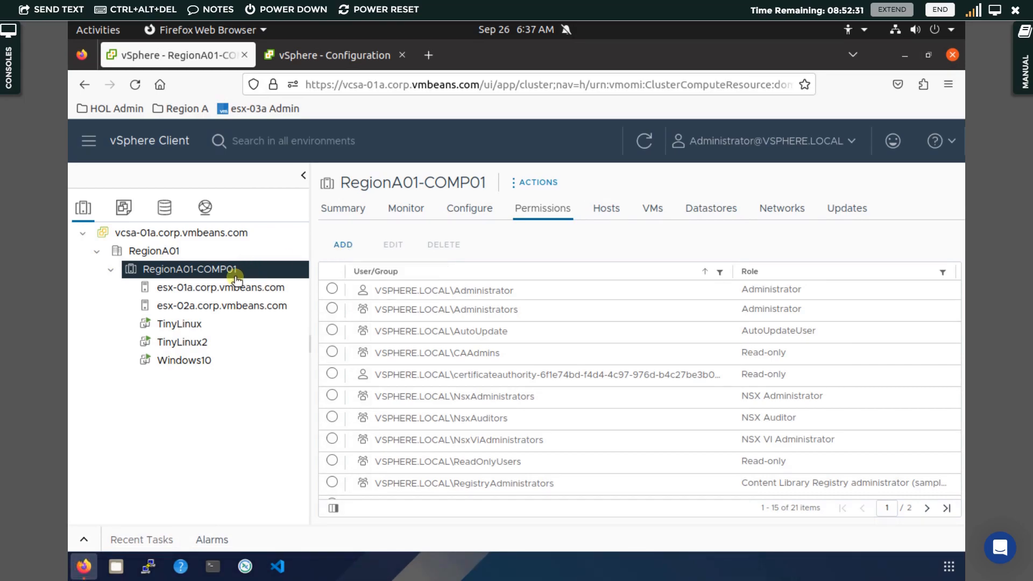
click(546, 208)
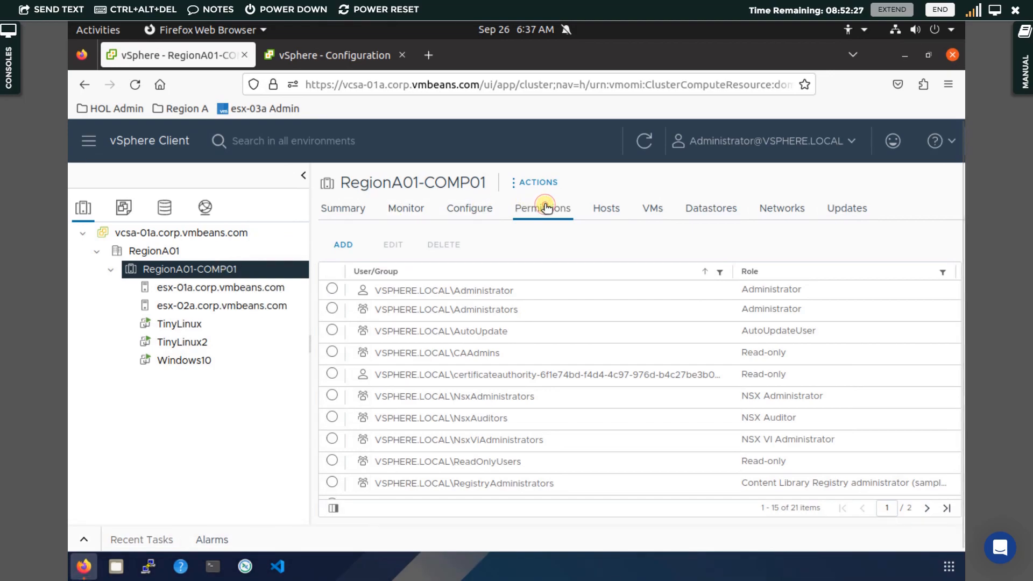
Add a permission granting admin1 the Administrator role on RegionA01-COMP01, propagated to children
click(350, 249)
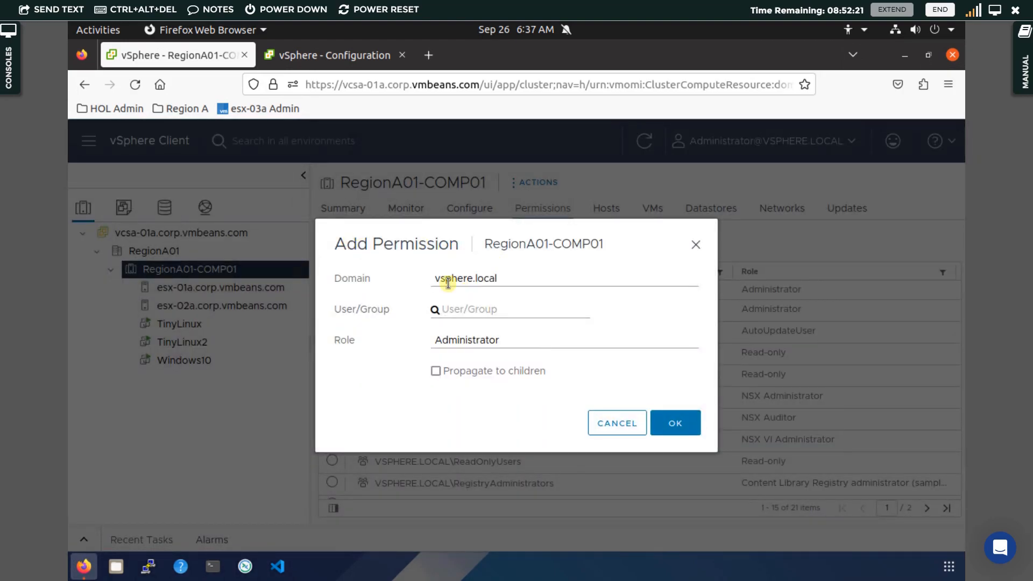
click(464, 310)
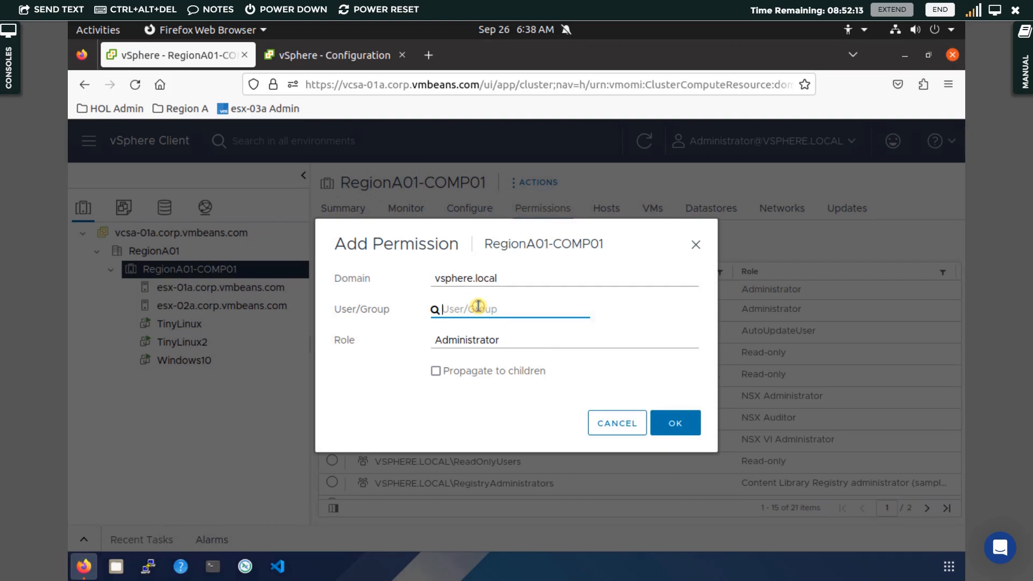
text(admin)
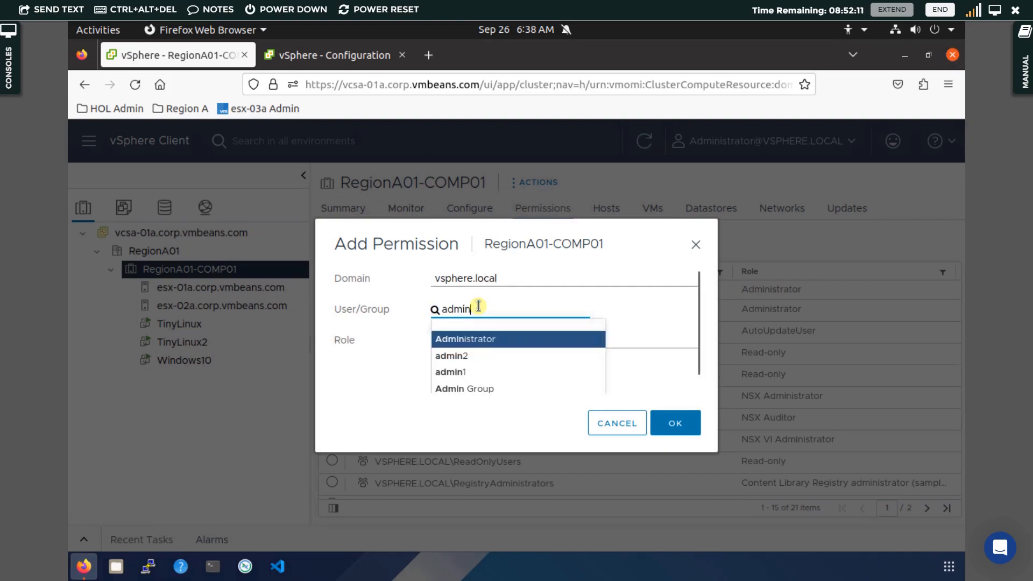
click(463, 372)
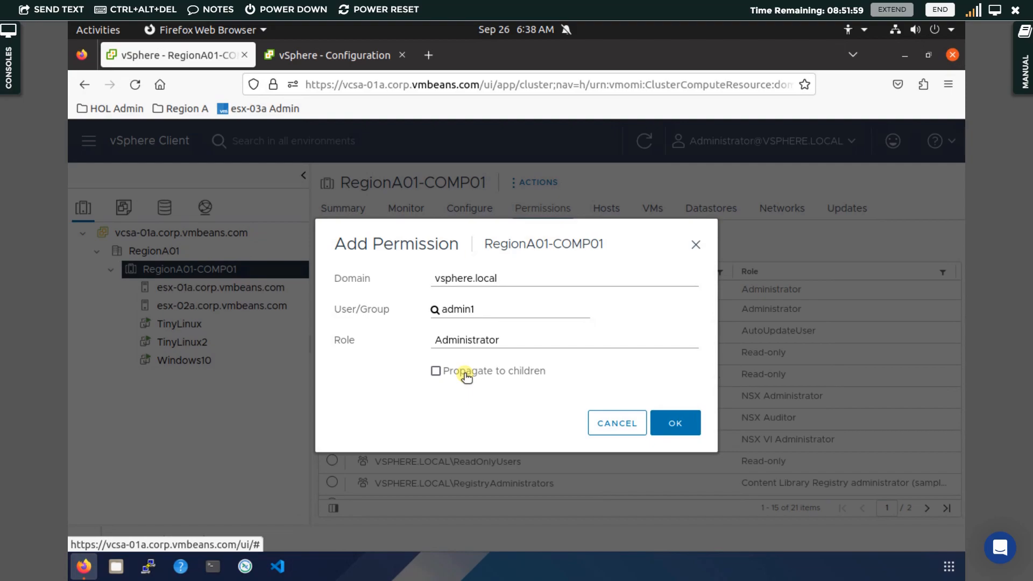
click(436, 372)
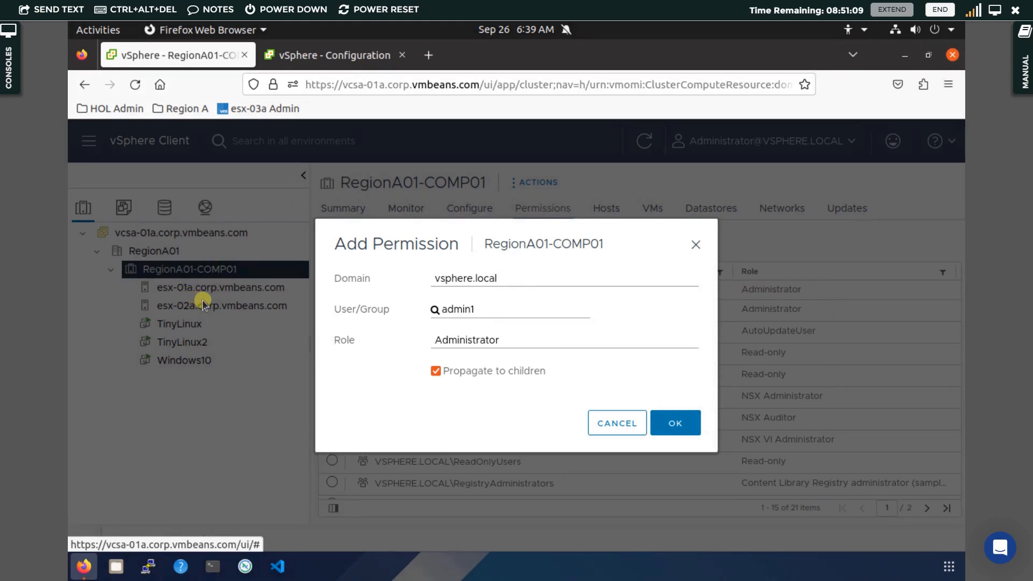
click(684, 422)
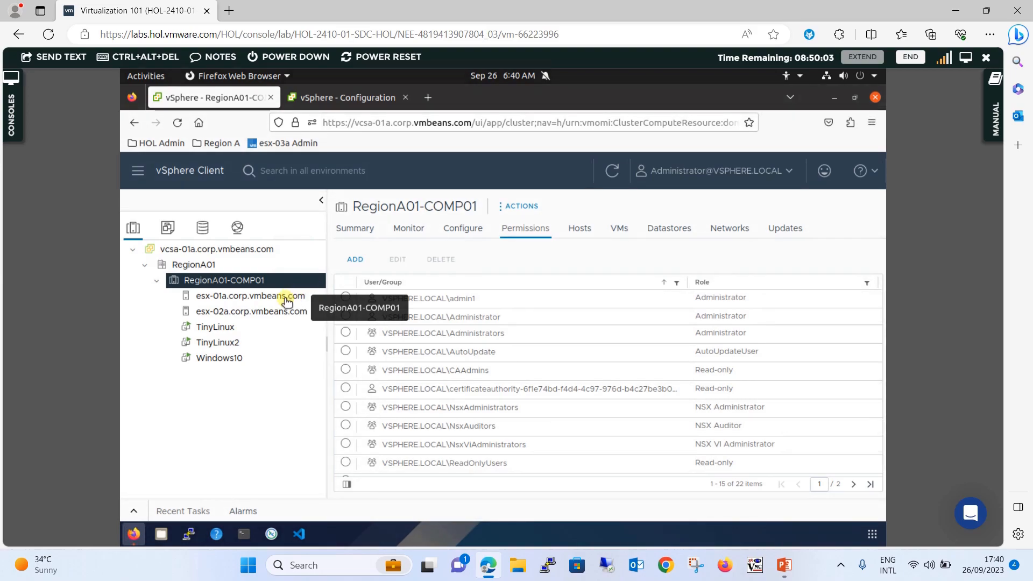
Check inherited permissions on hosts esx-01a and esx-02a and VM TinyLinux, then return to RegionA01-COMP01's permissions
click(236, 297)
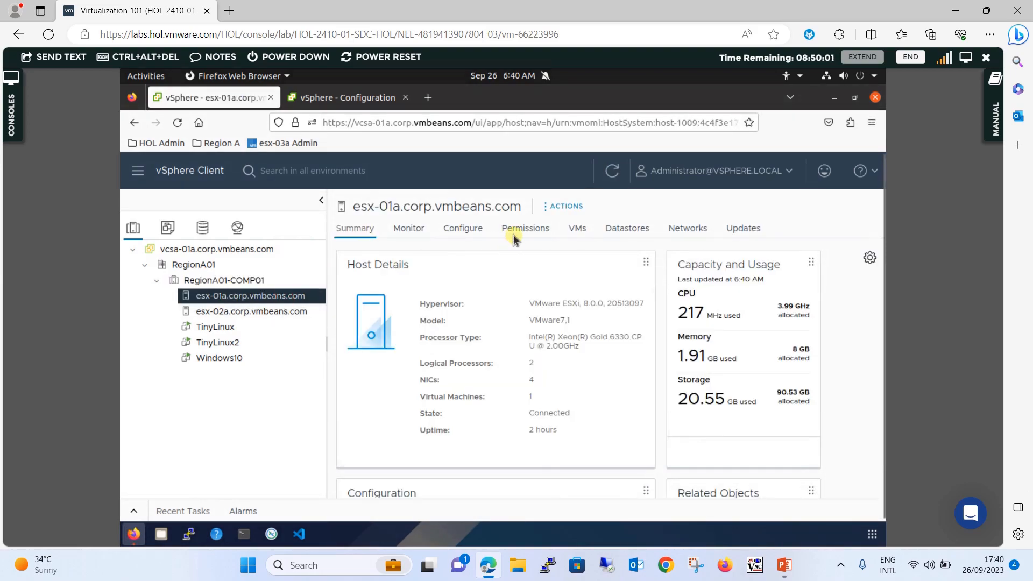
click(521, 230)
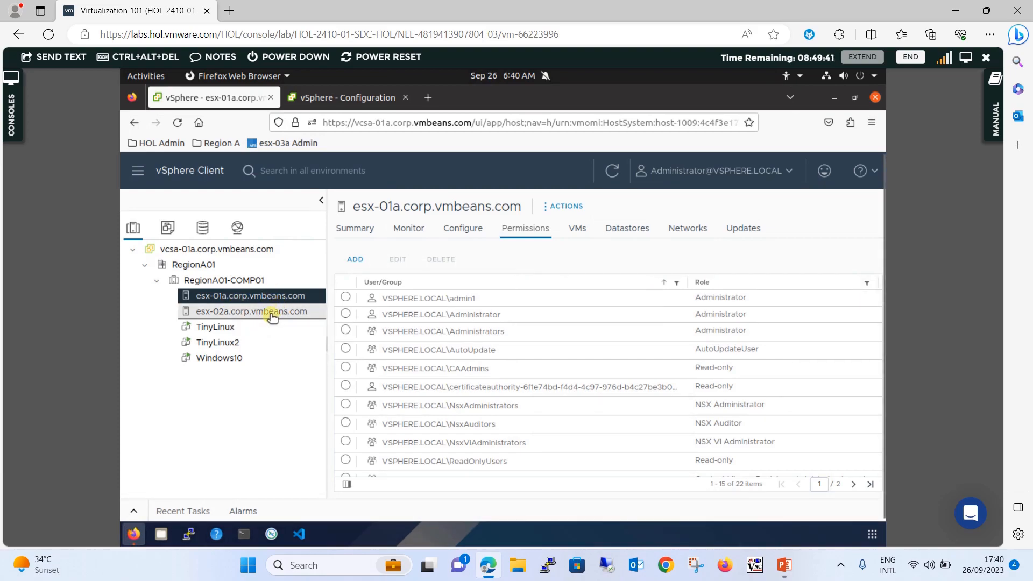
click(272, 312)
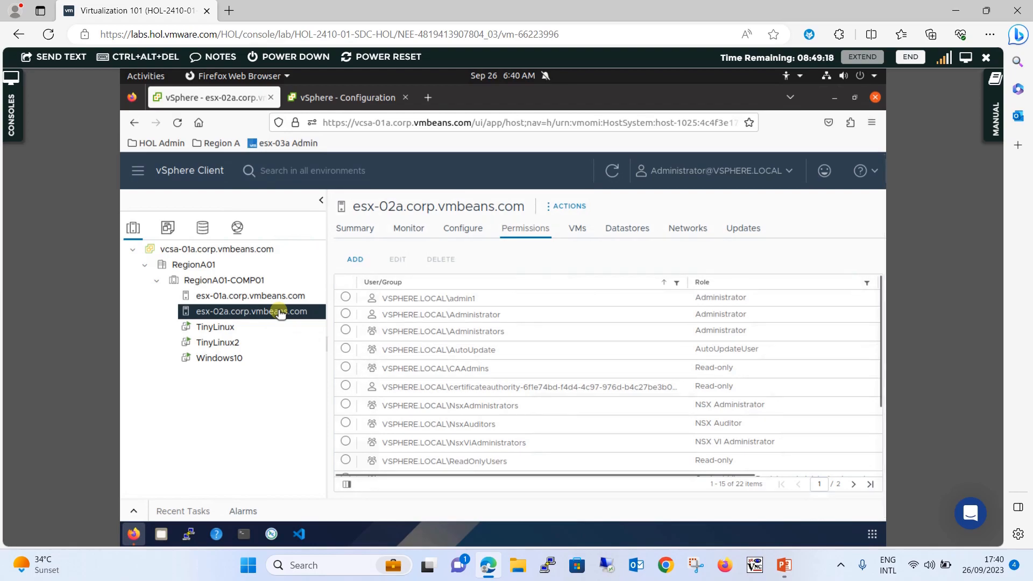
click(247, 326)
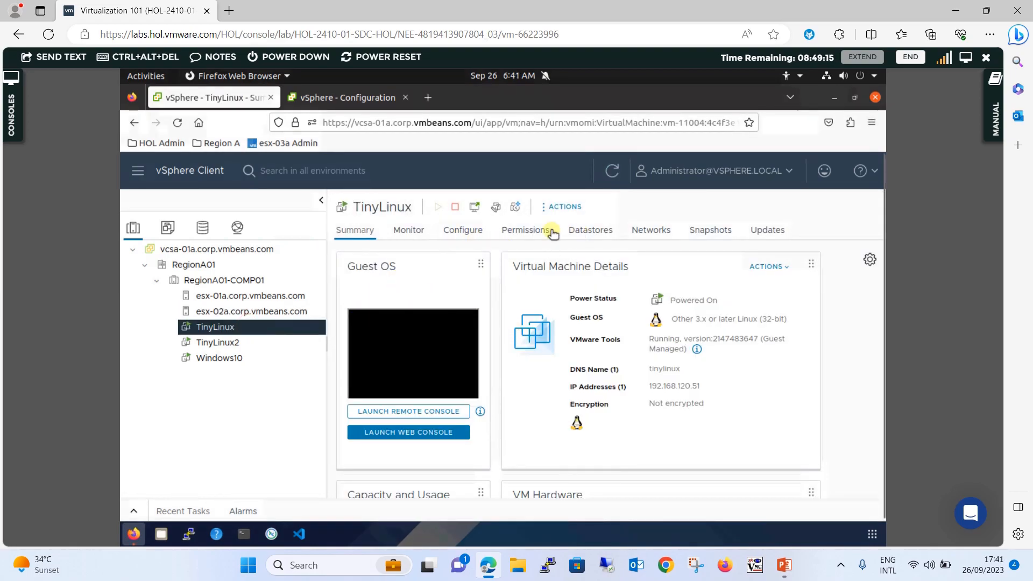
click(507, 230)
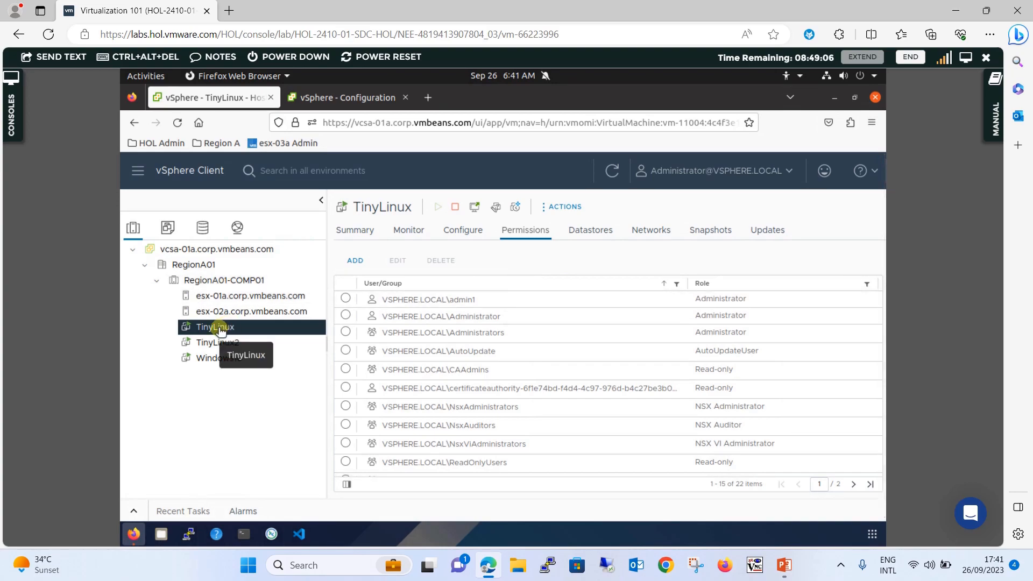
click(255, 283)
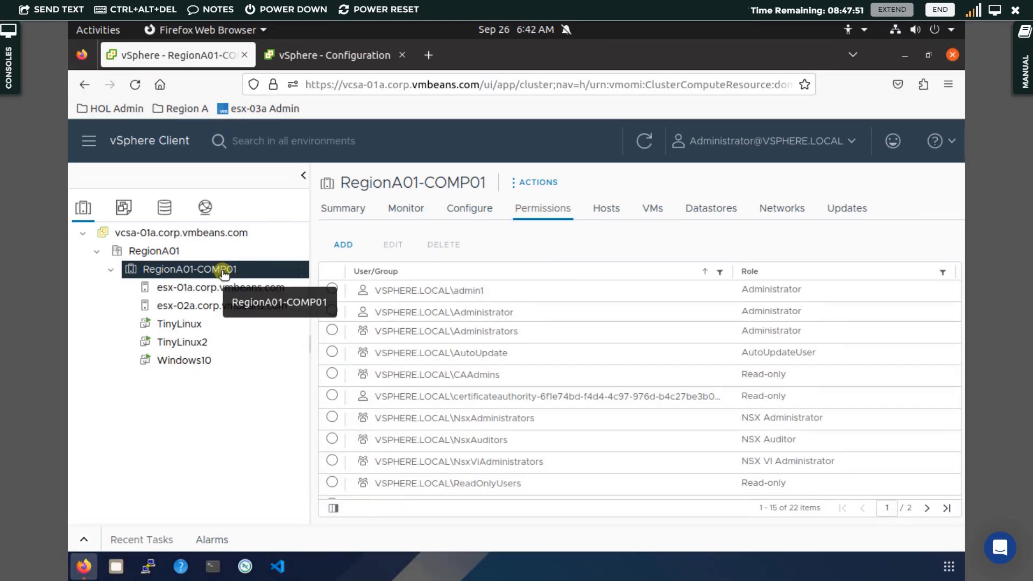
click(547, 210)
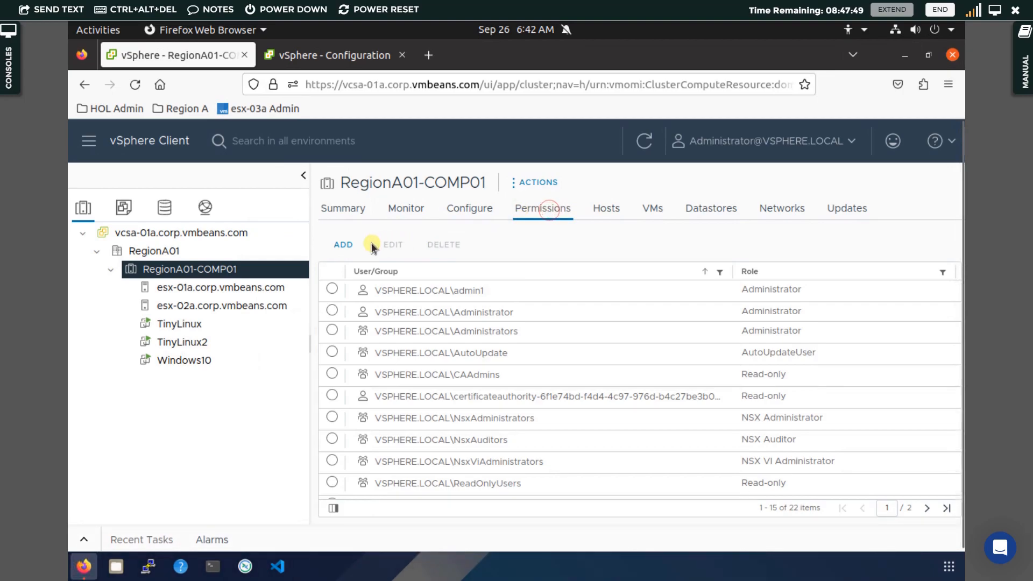
Add vsphere.local Admin Group as Administrator on RegionA01-COMP01, then review the admin1 and Admin Group entries
click(350, 245)
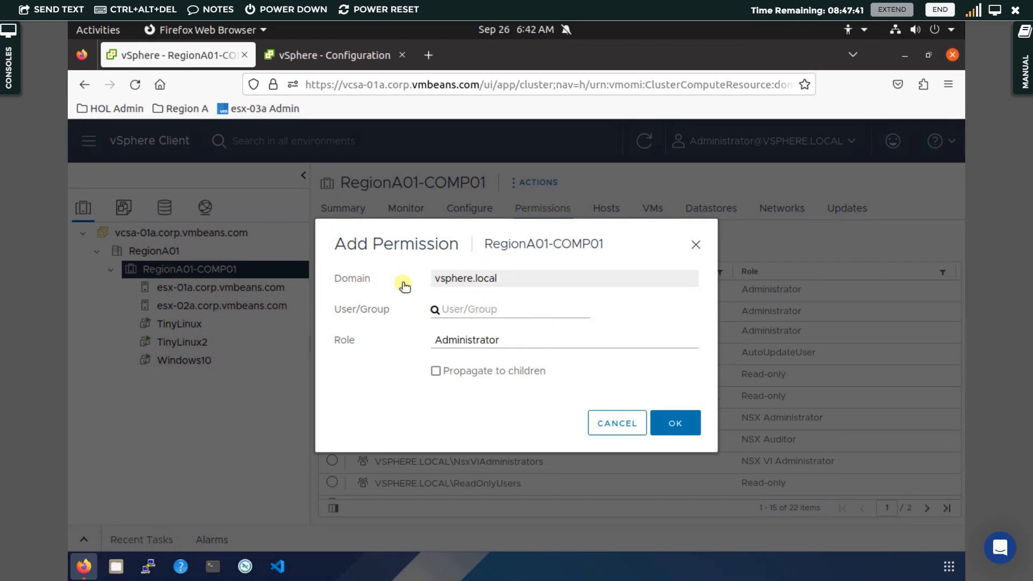
click(474, 278)
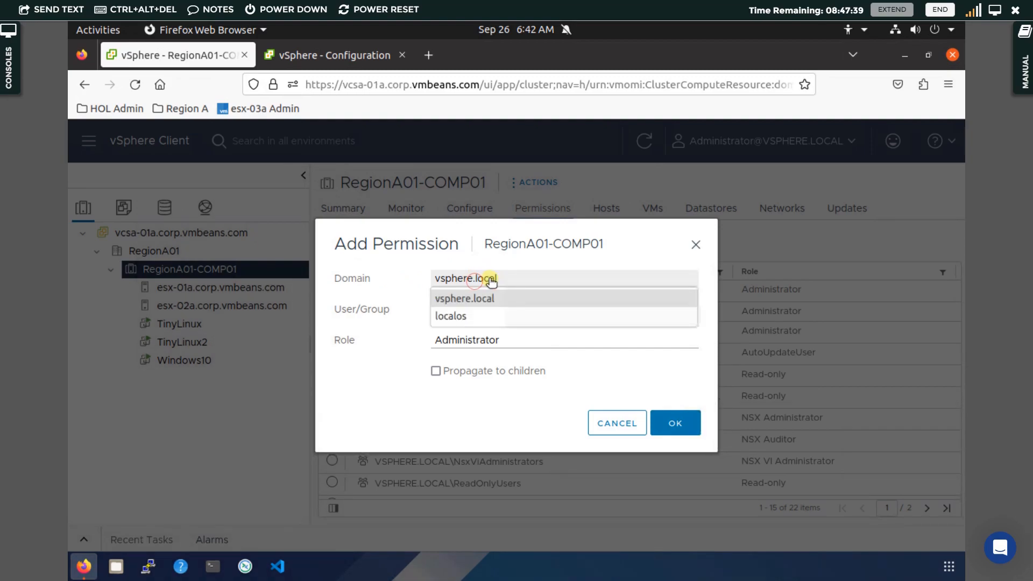
click(478, 279)
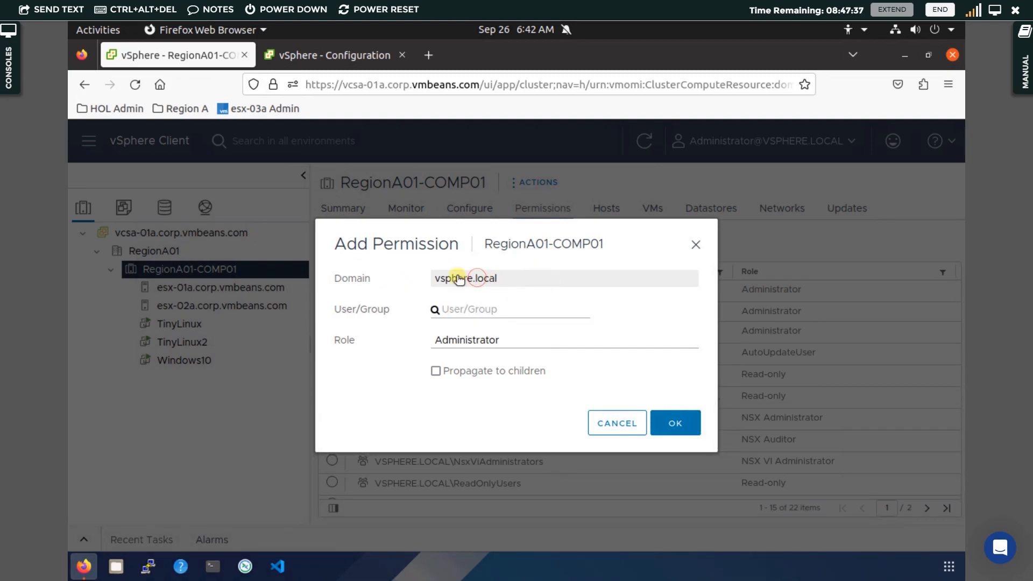
click(466, 308)
text(admi)
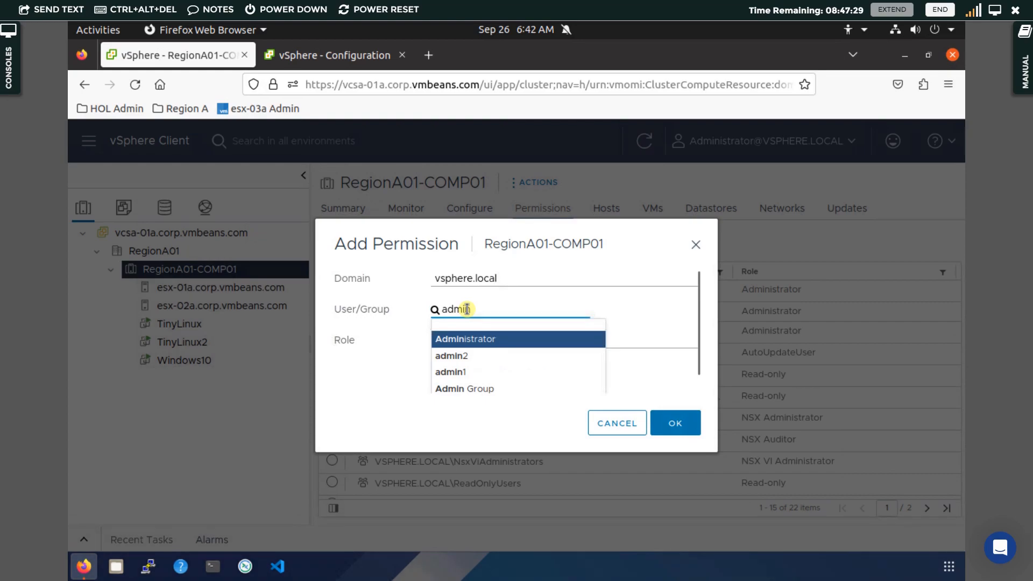
text(n)
click(466, 388)
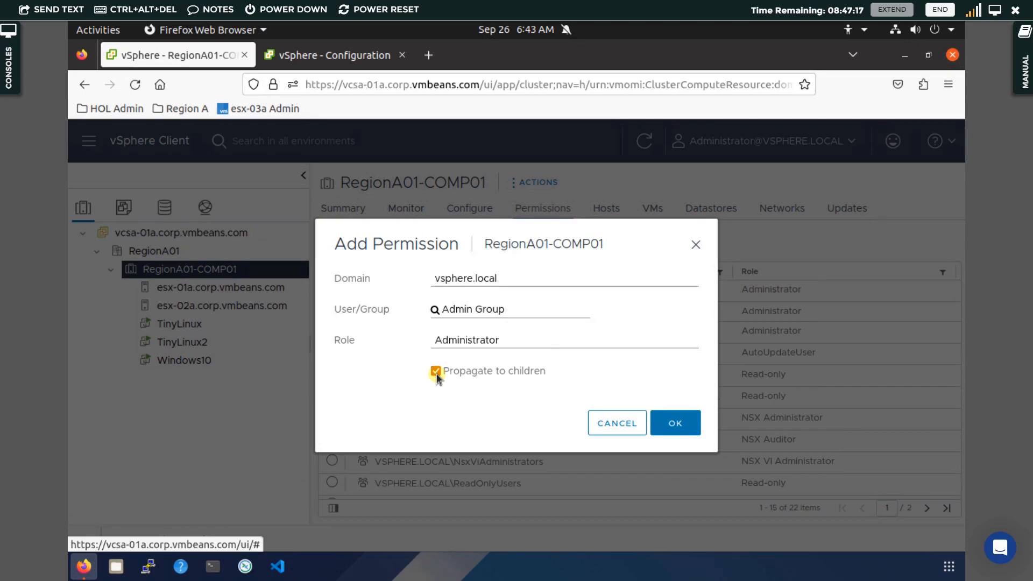
click(676, 425)
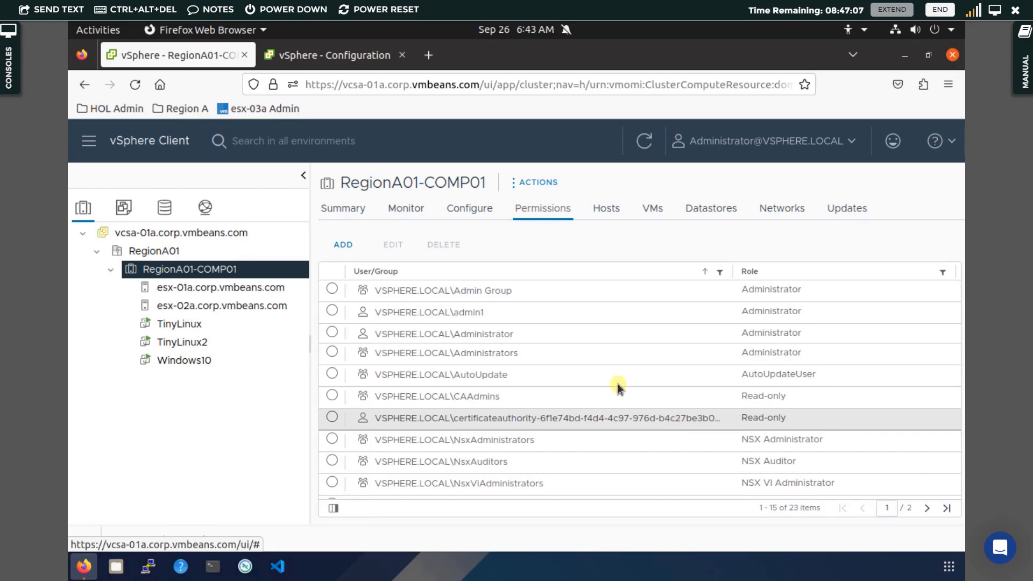
click(491, 312)
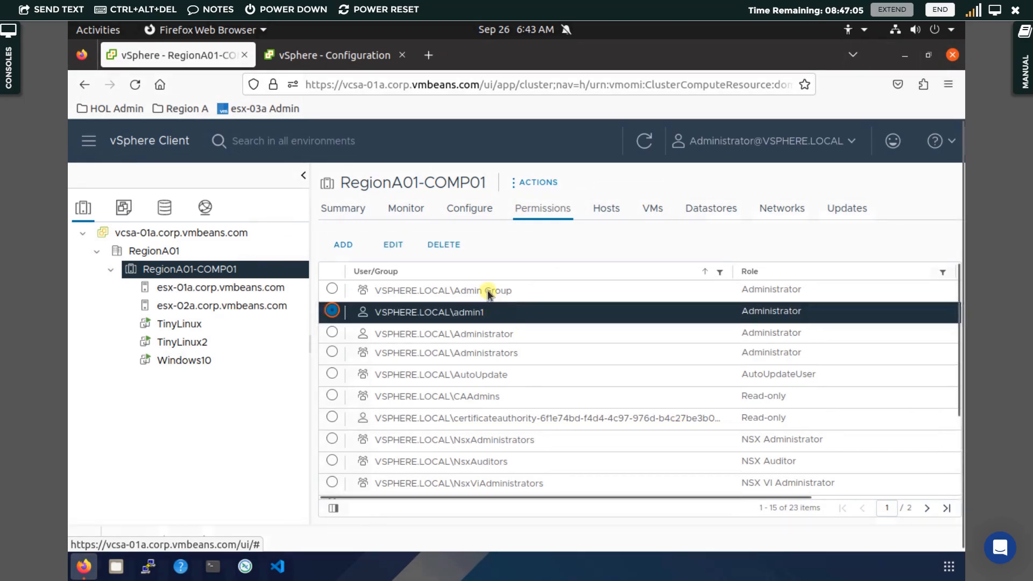
click(490, 294)
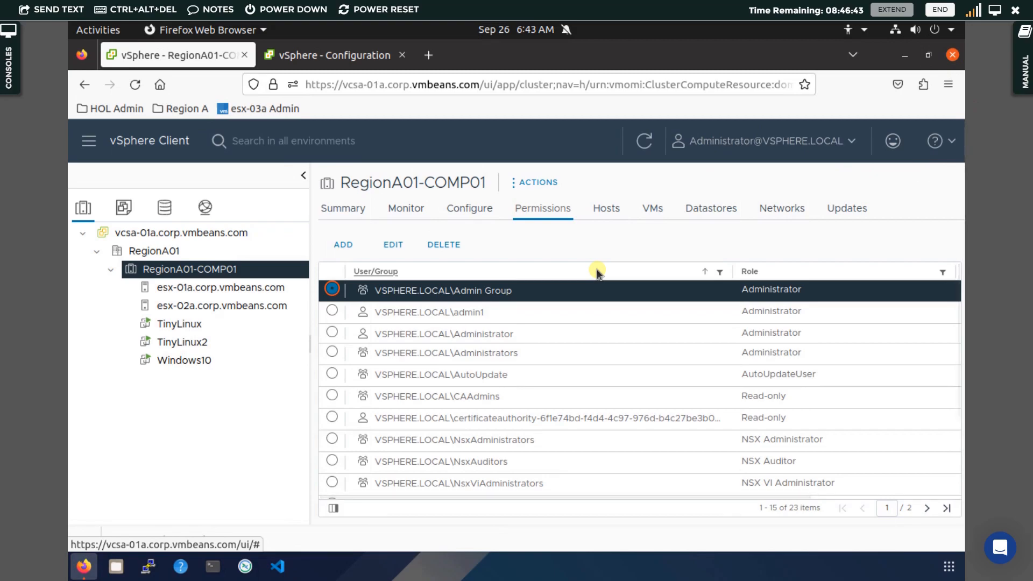
Open a private Firefox window, go to the vcsa-01a address, and launch the vSphere Client sign-in page
click(950, 85)
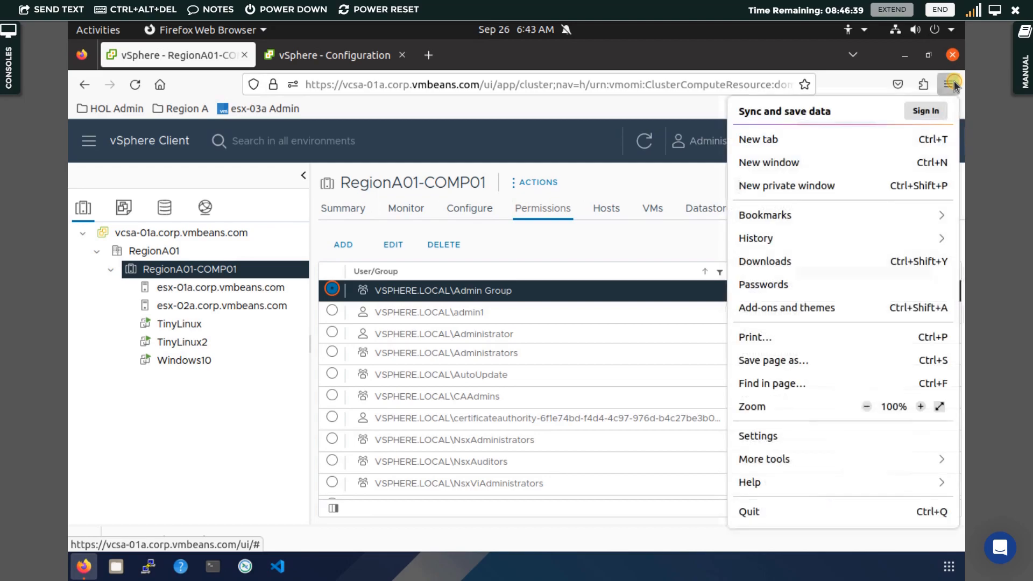
click(825, 185)
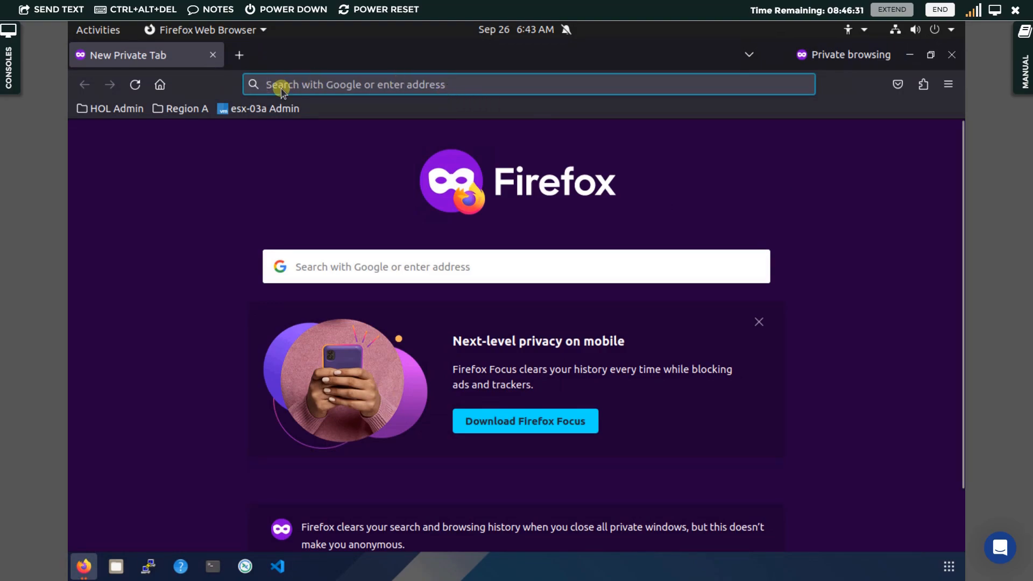
text(vcsa-01a.corp.vmbeans.com/)
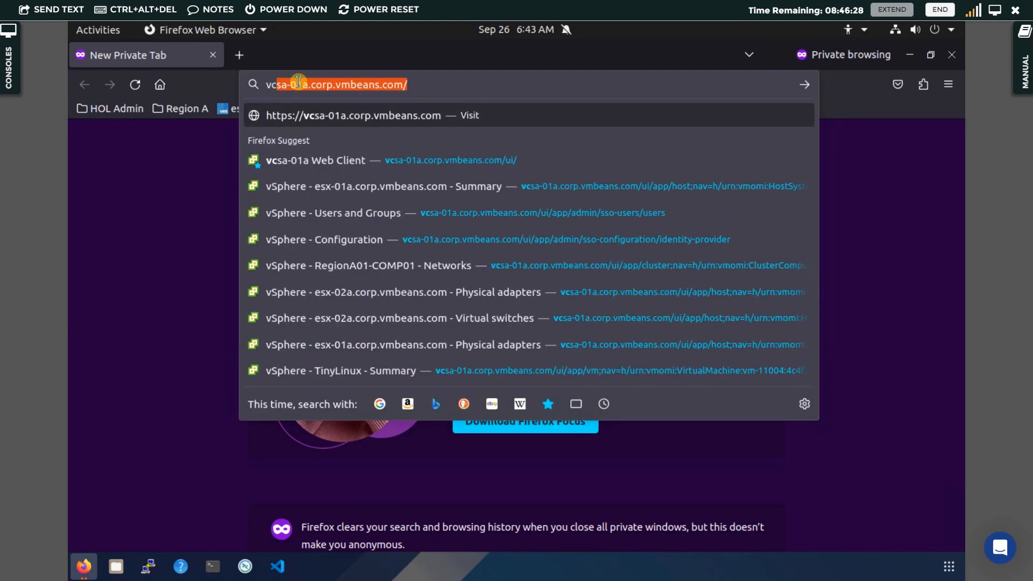
key(Return)
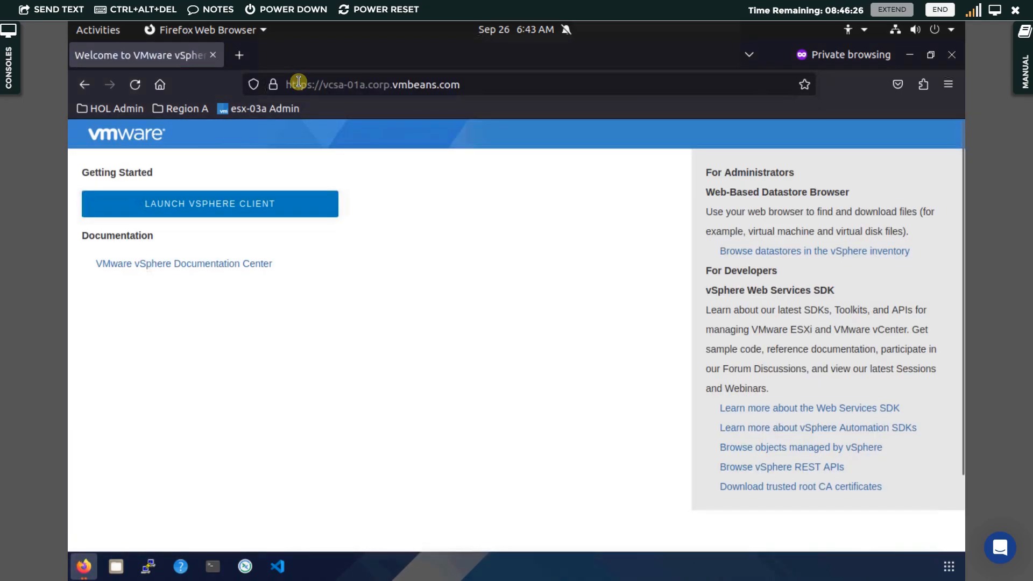
click(273, 209)
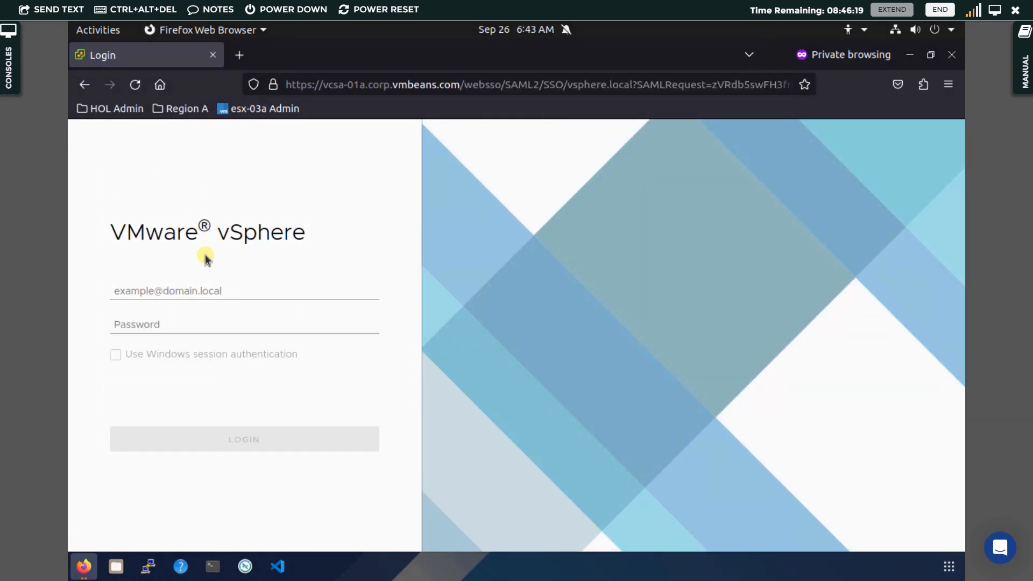
click(191, 286)
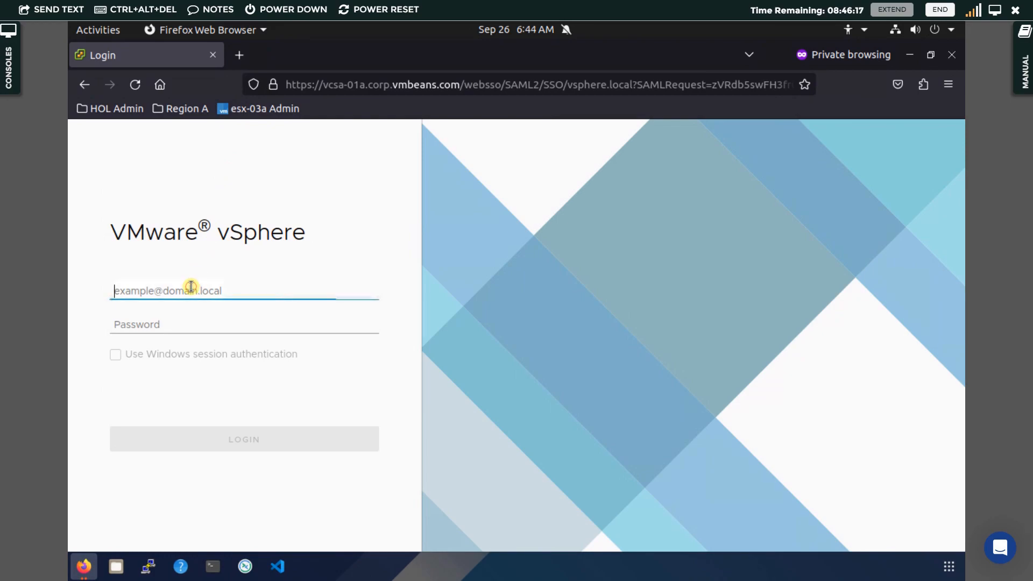
text(admin1)
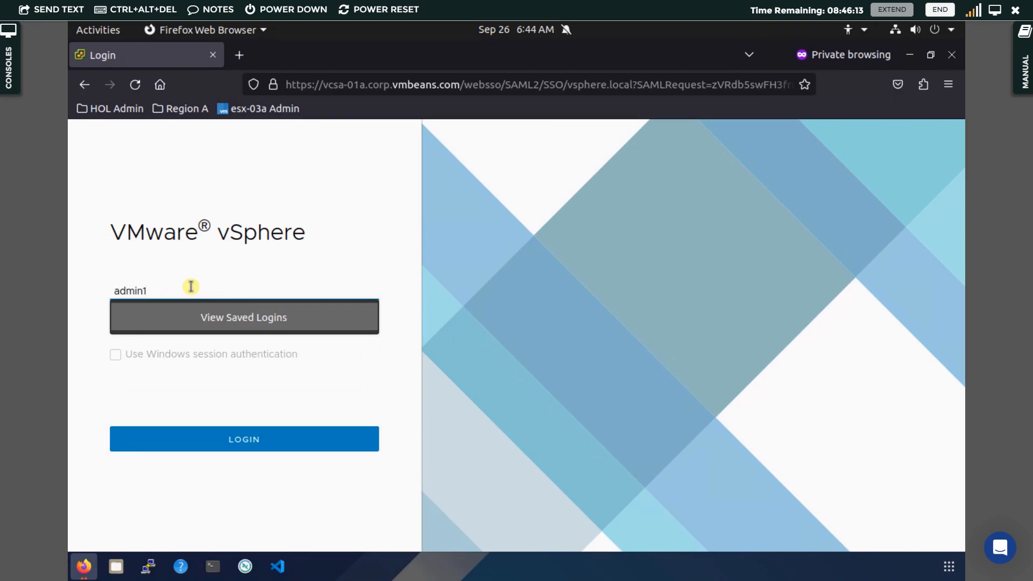
text(@vsp)
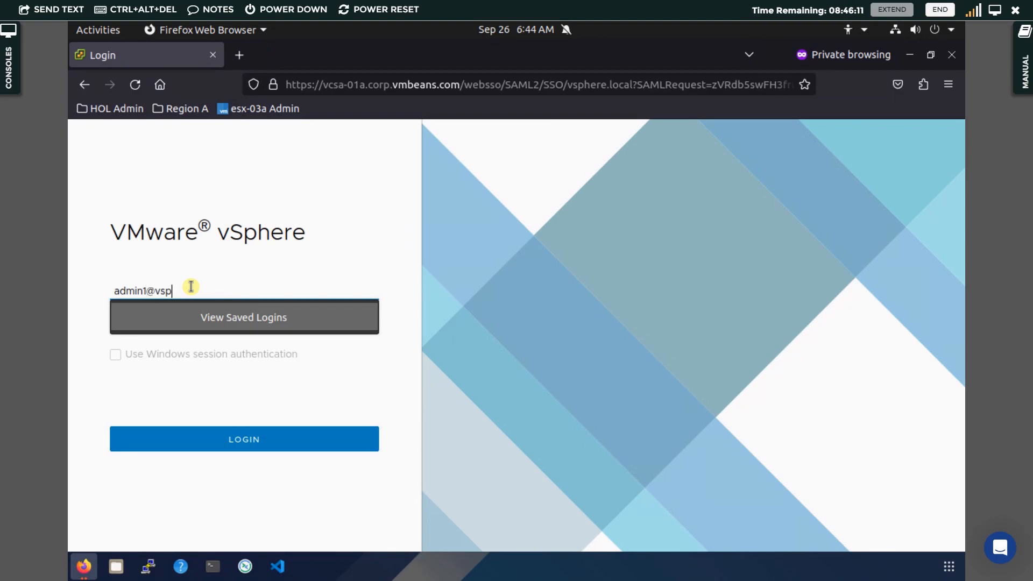
text(here.local)
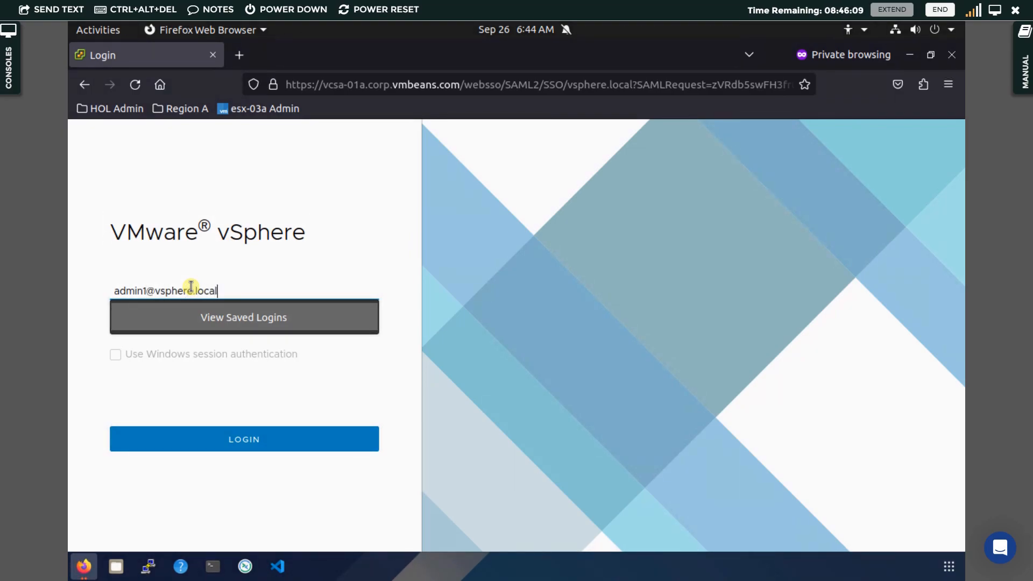
key(Tab)
text(VM)
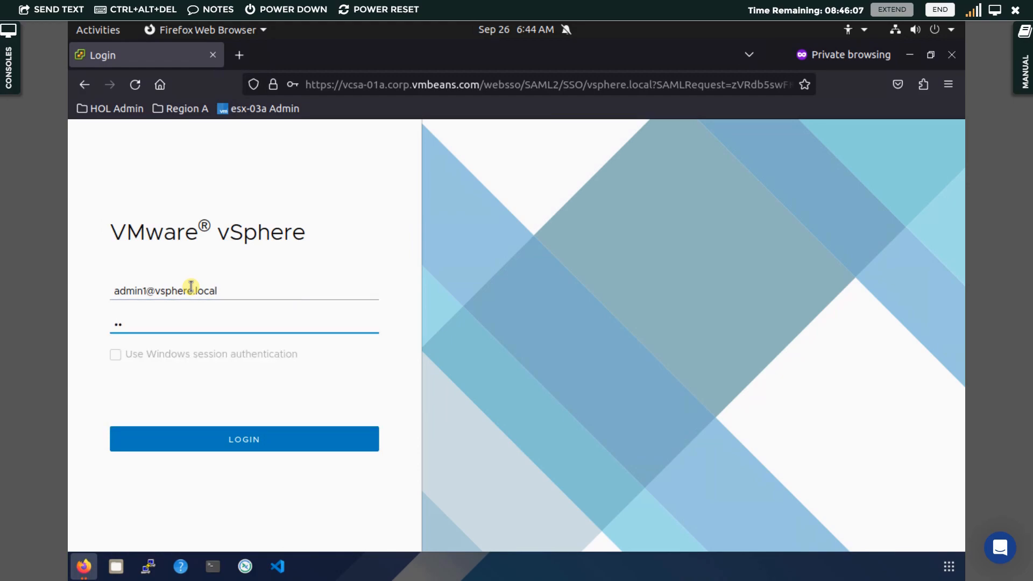
text(ware1!)
key(Return)
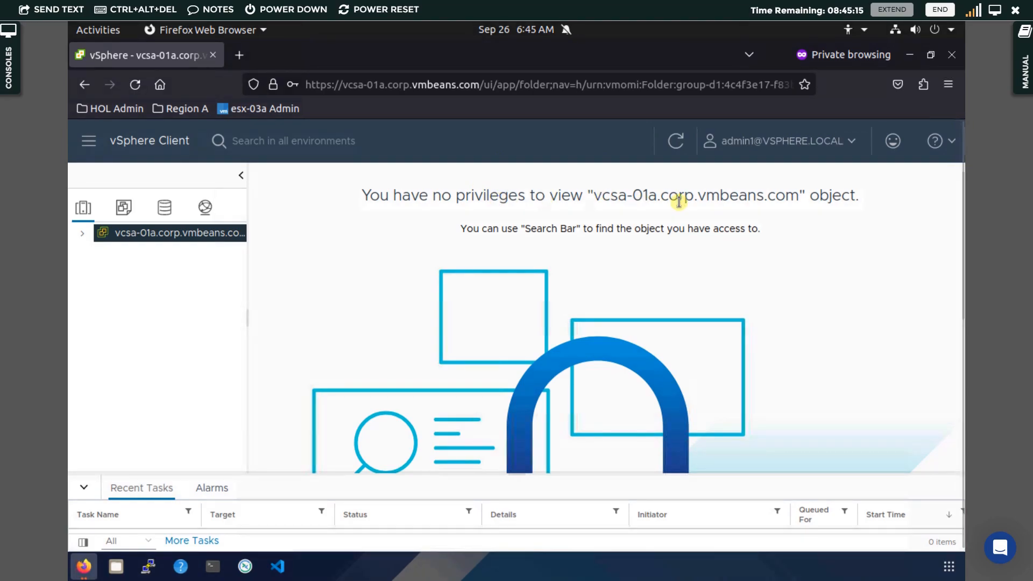
Expand vcsa-01a and RegionA01 in the inventory and open RegionA01-COMP01's Summary, showing 4 processors
click(84, 235)
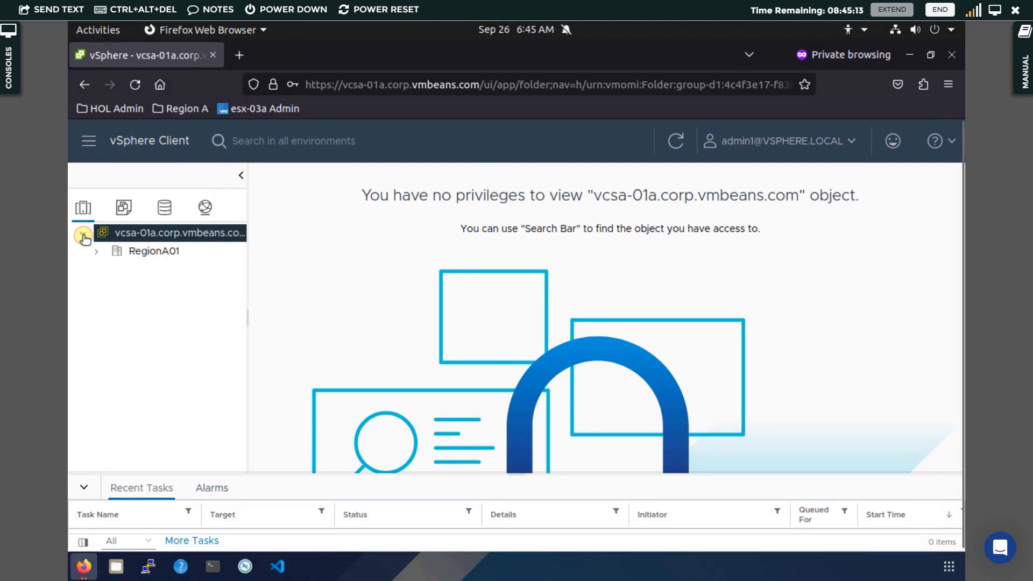
click(148, 255)
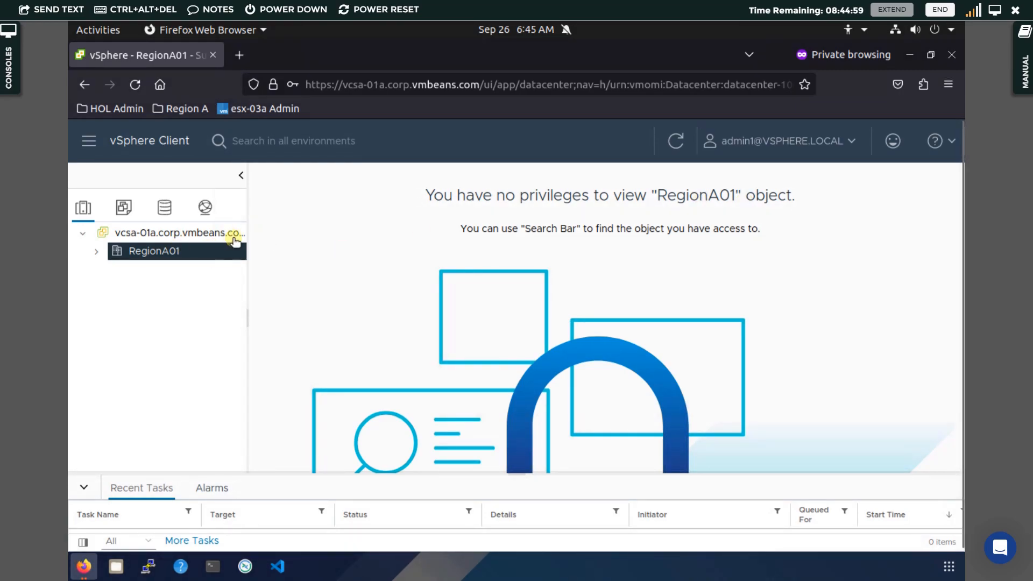
click(95, 254)
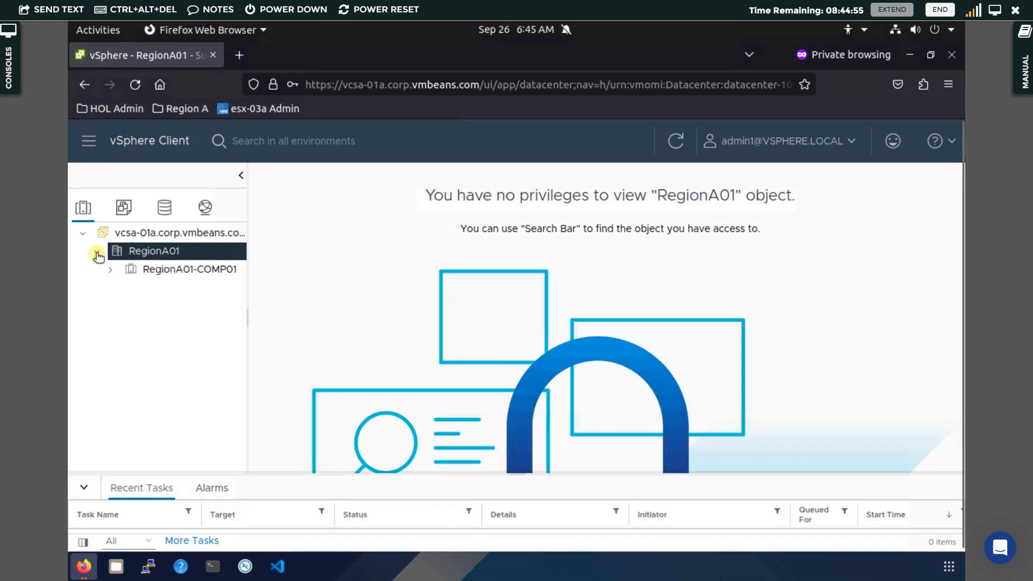
click(97, 254)
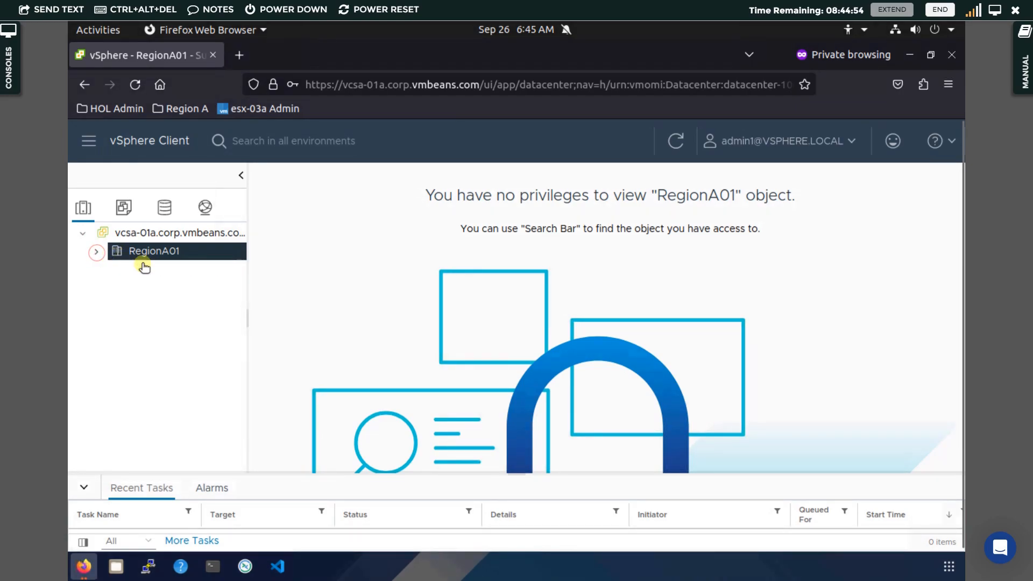
click(94, 254)
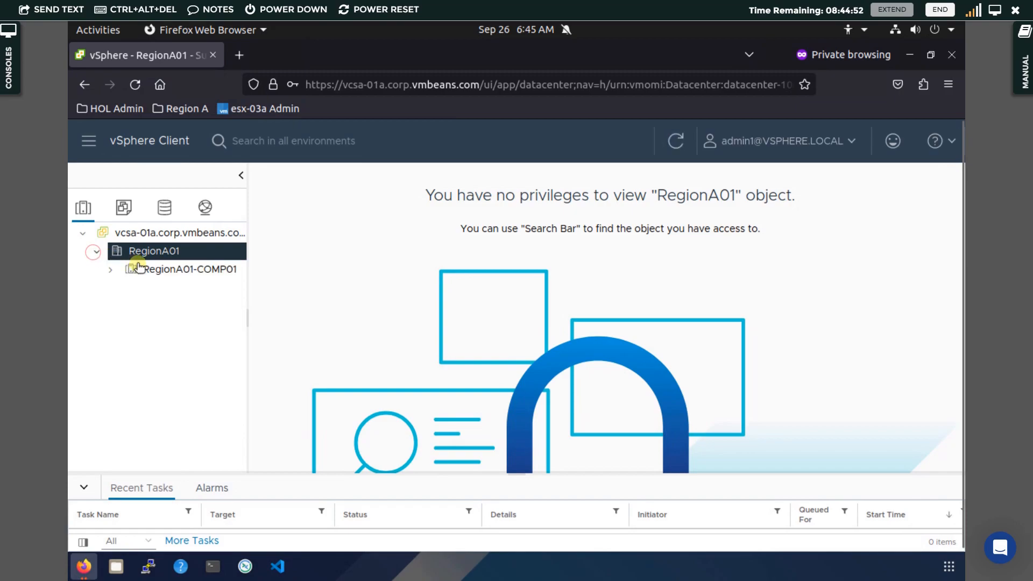
click(165, 269)
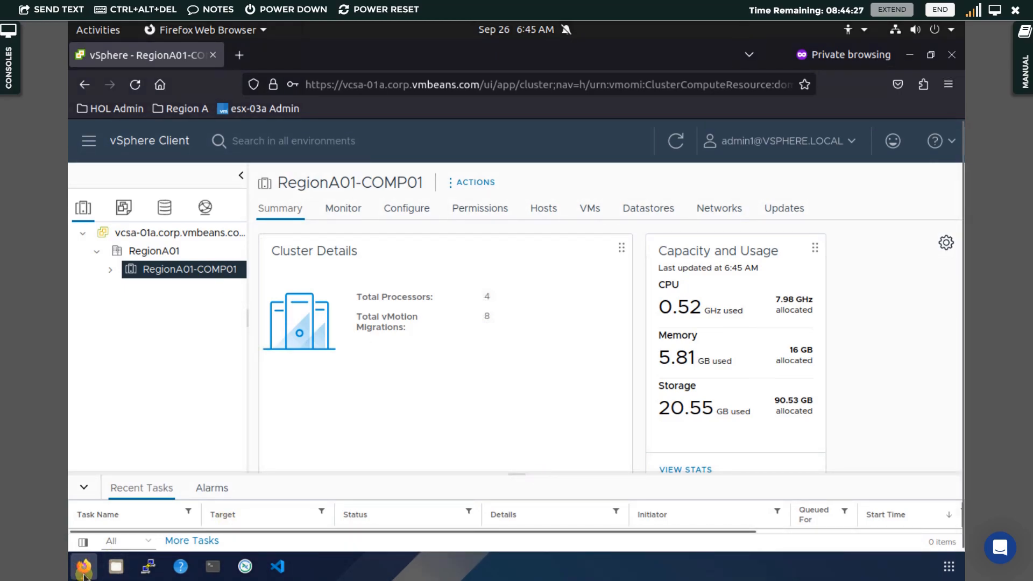
mouse_move(83, 575)
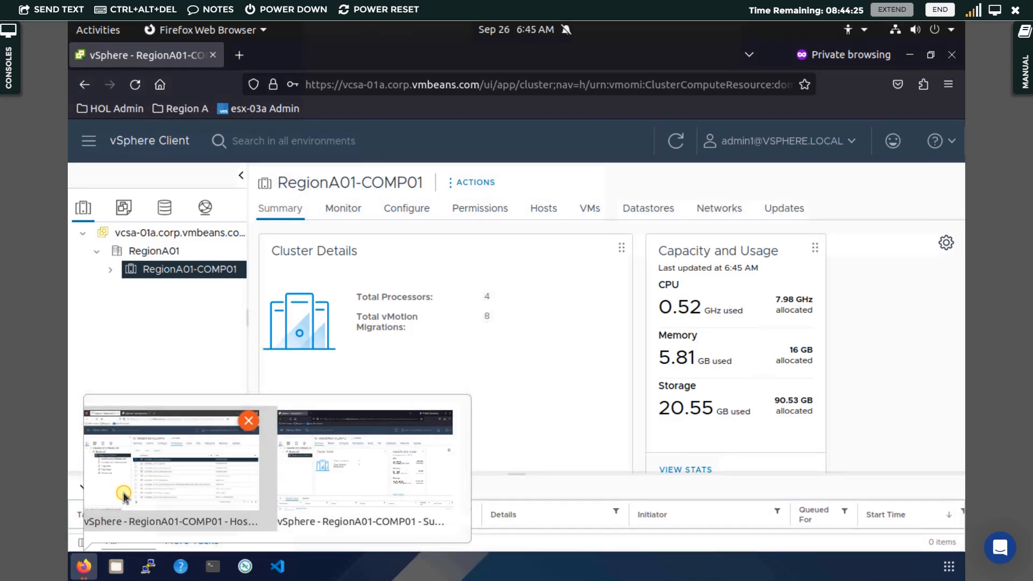
click(154, 484)
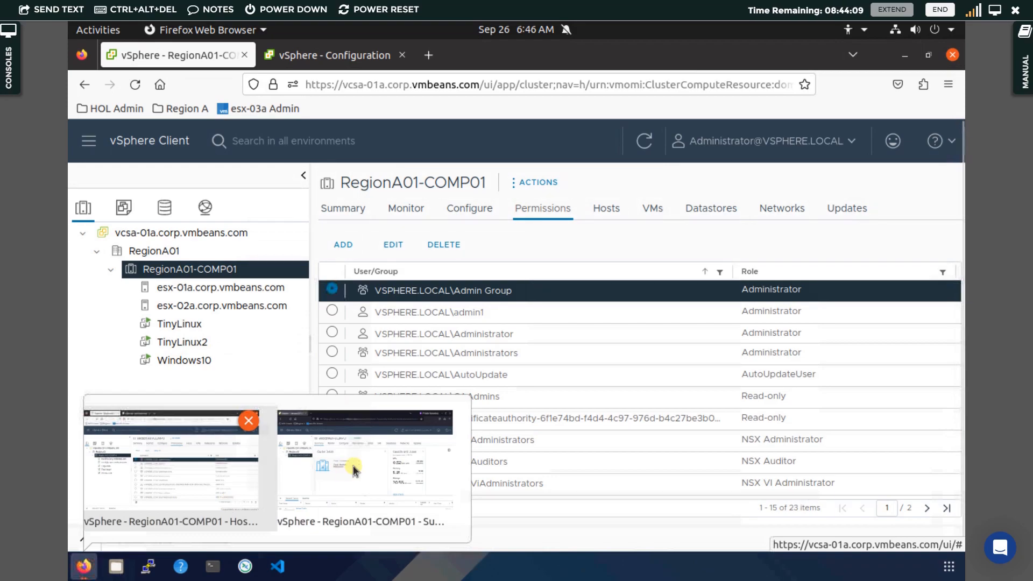
click(353, 466)
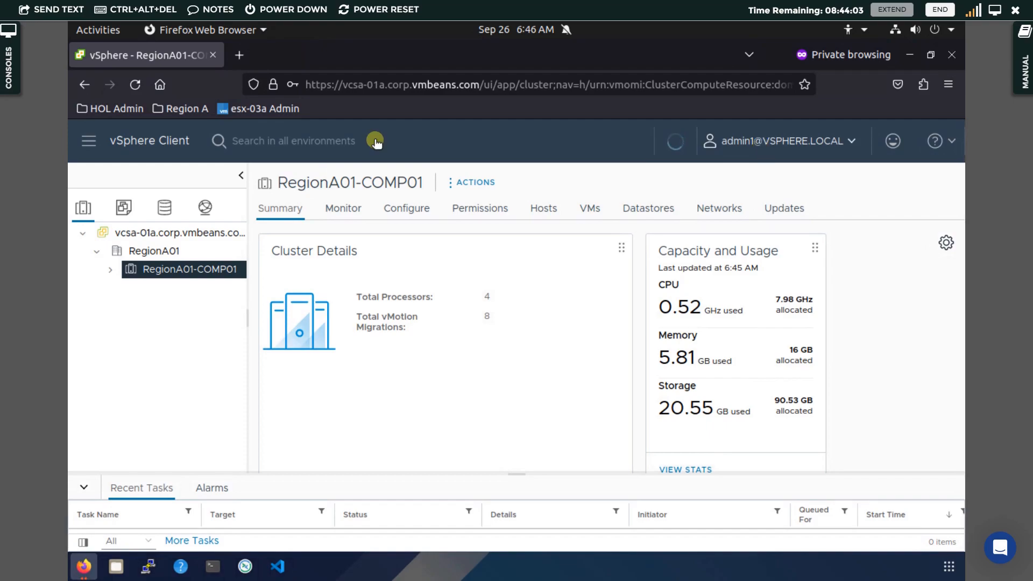
Verify vcsa-01a and RegionA01 are off-limits, then open the RegionA01-COMP01 cluster summary
click(218, 237)
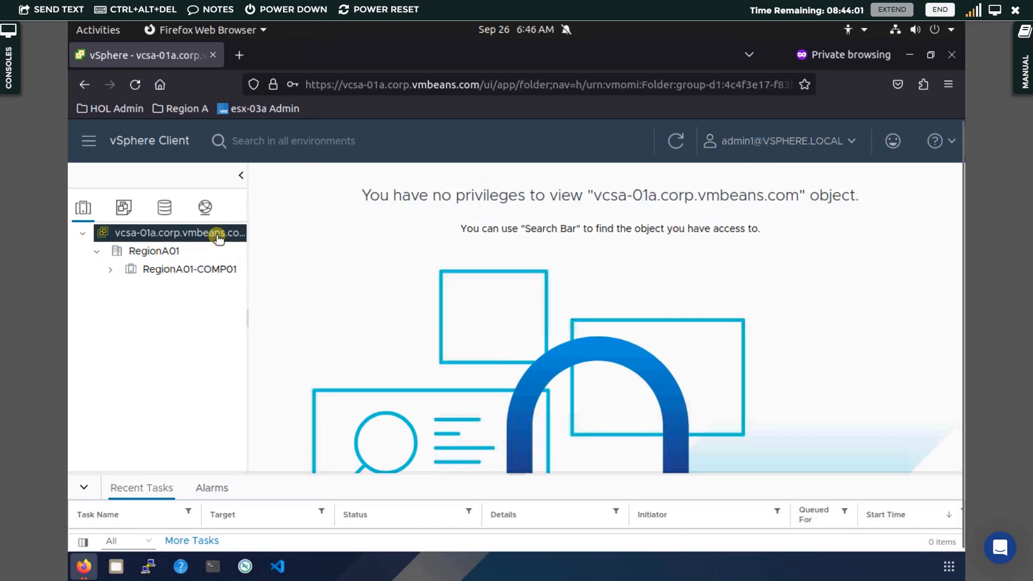
click(156, 254)
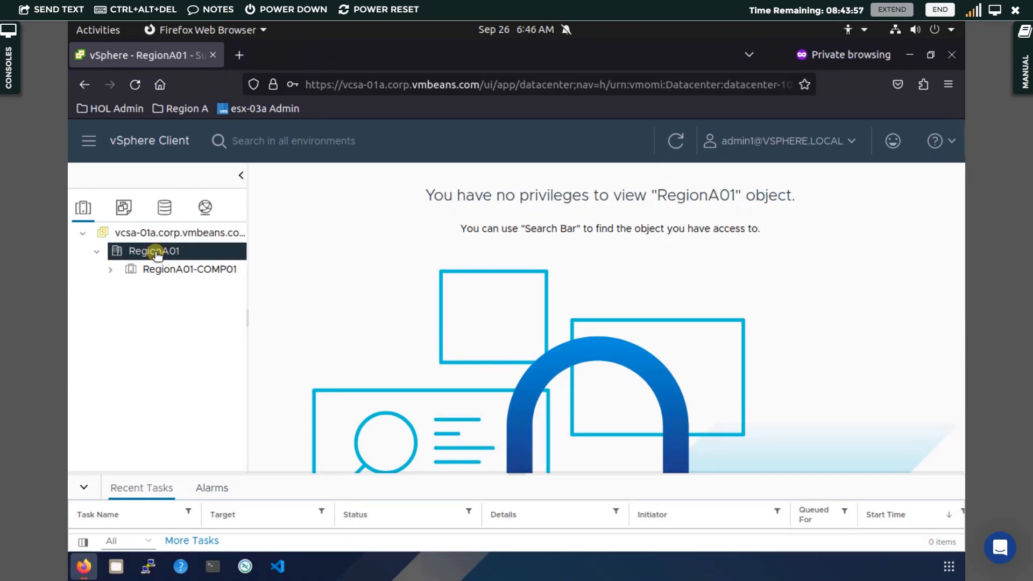
click(159, 270)
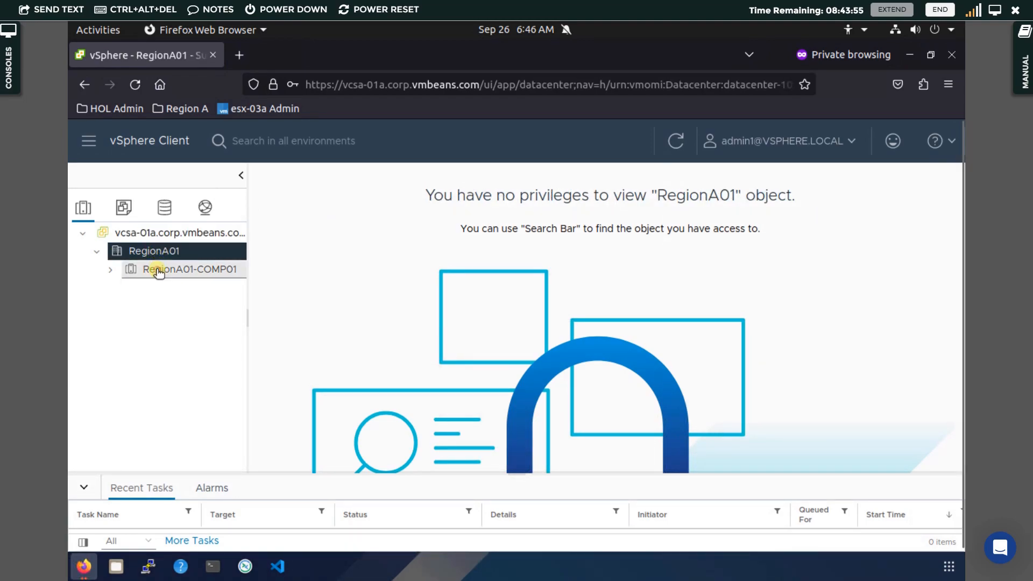
Expand the cluster and view the esx-01a and esx-02a.corp.vmbeans.com host summaries
click(110, 272)
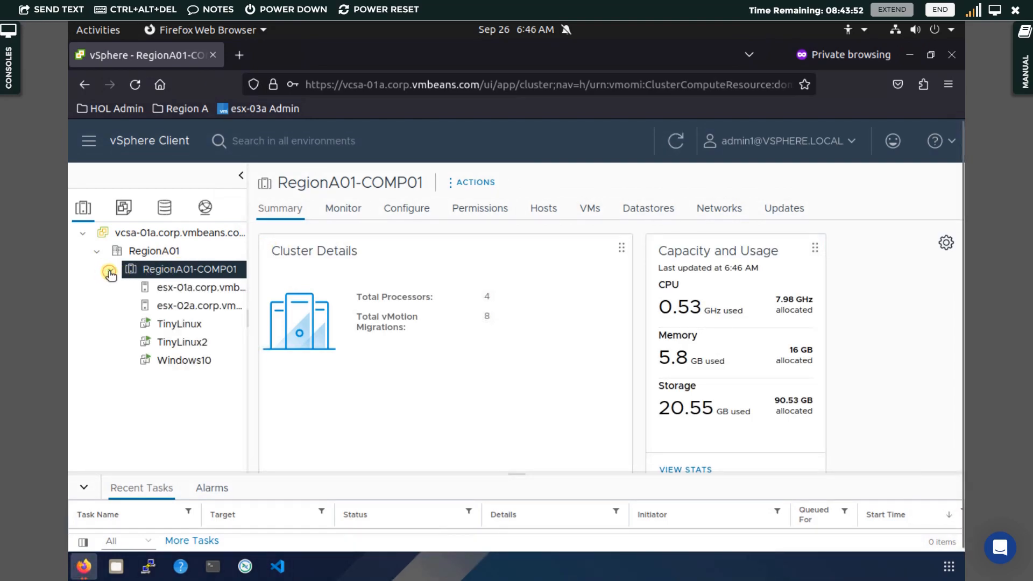
click(192, 291)
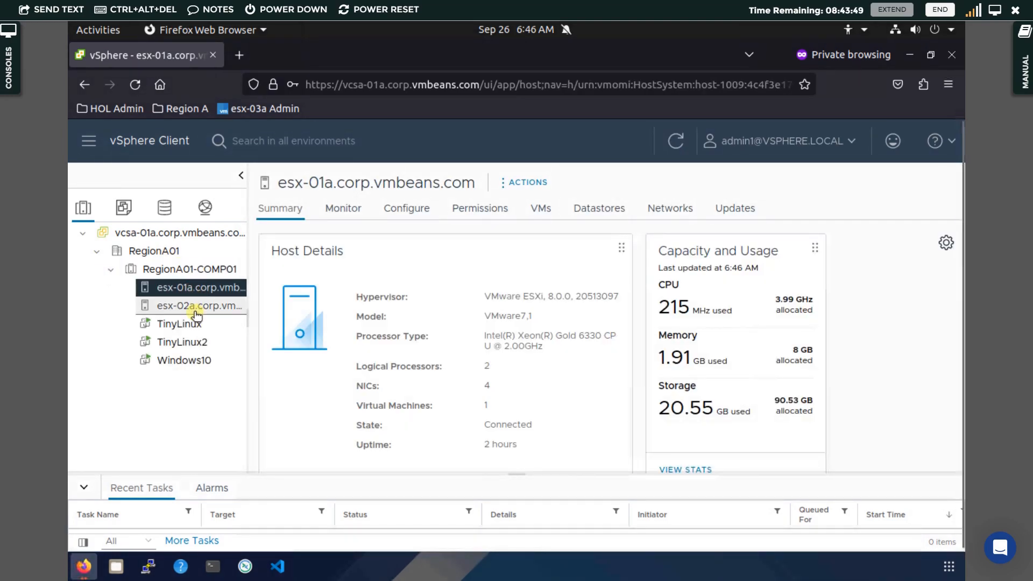
click(195, 311)
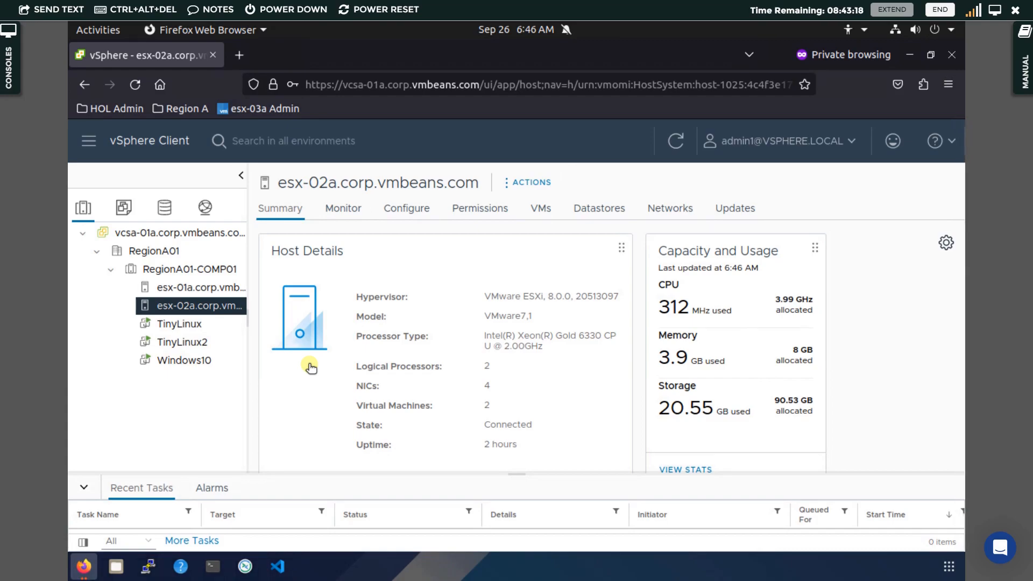
Log out of the current vSphere session from the user account menu
click(841, 141)
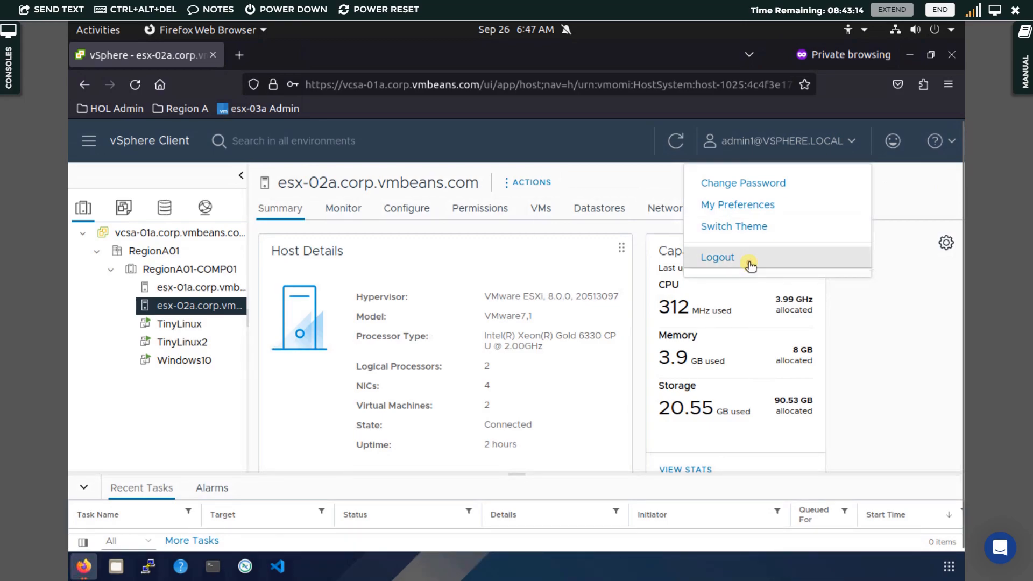
click(751, 264)
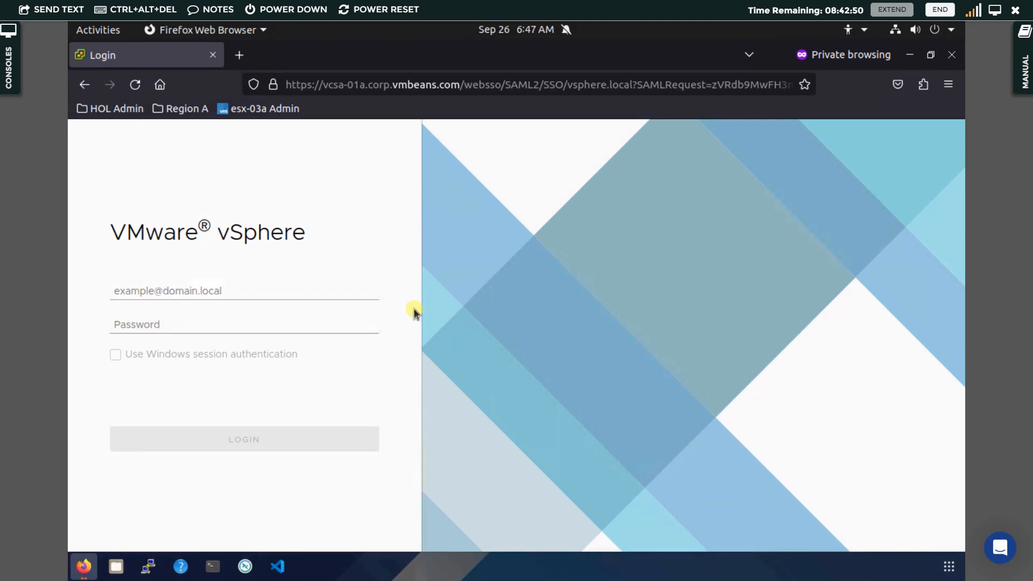
Sign in with the second admin's vsphere.local username and password
click(247, 289)
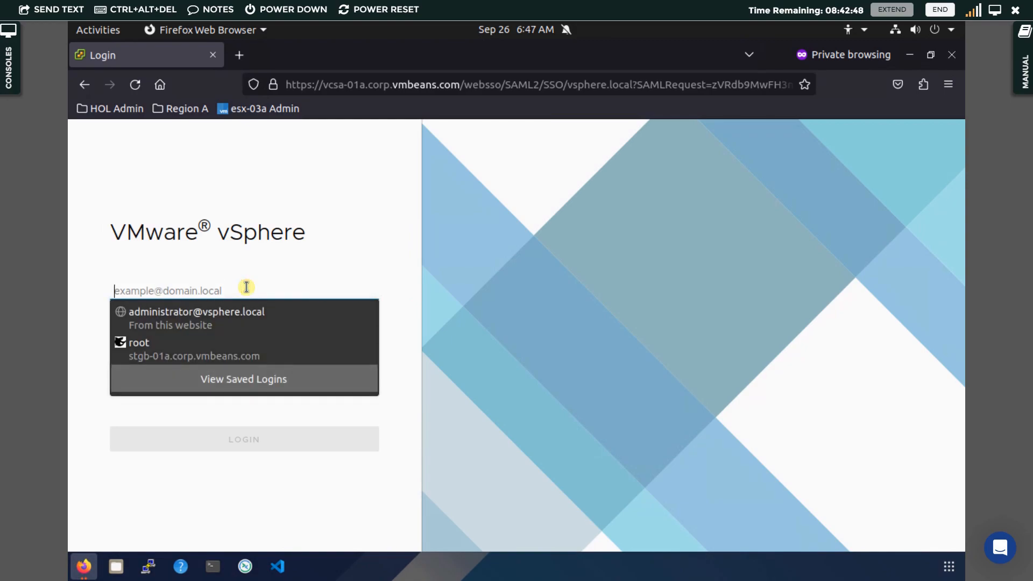
text(admin2)
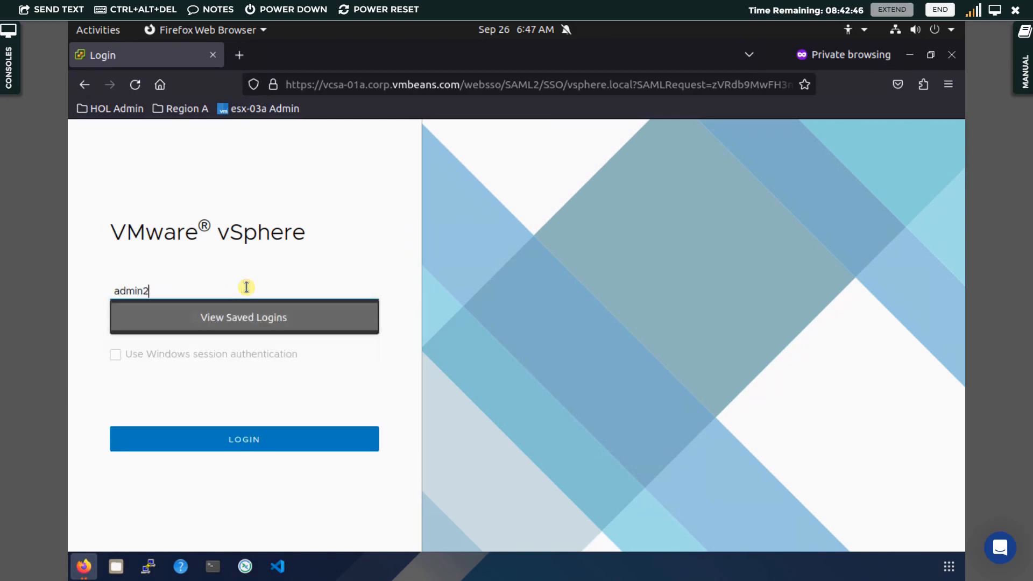
text(@)
text(vsphere.local)
key(Tab)
text(••••••)
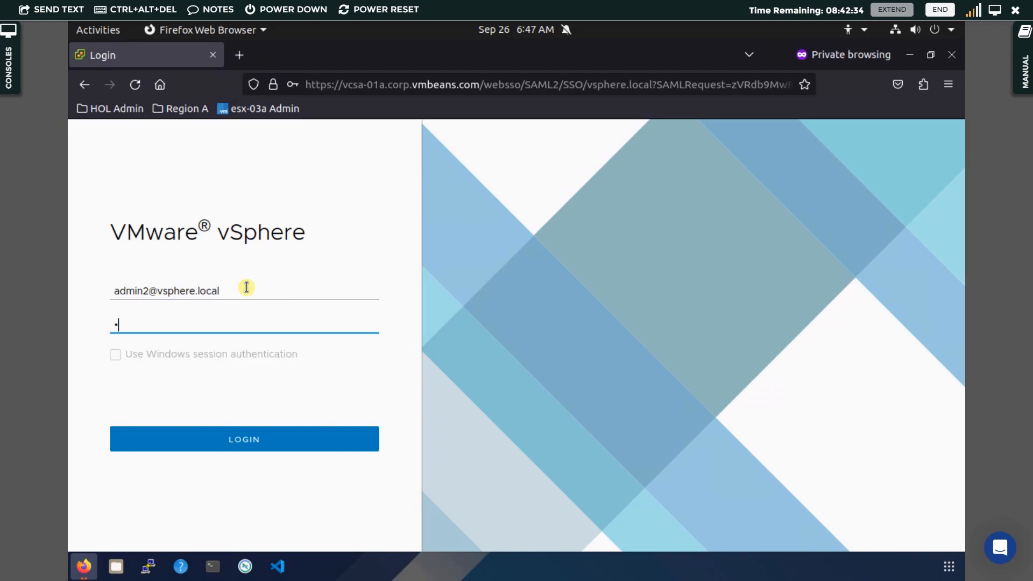
text(••)
key(Return)
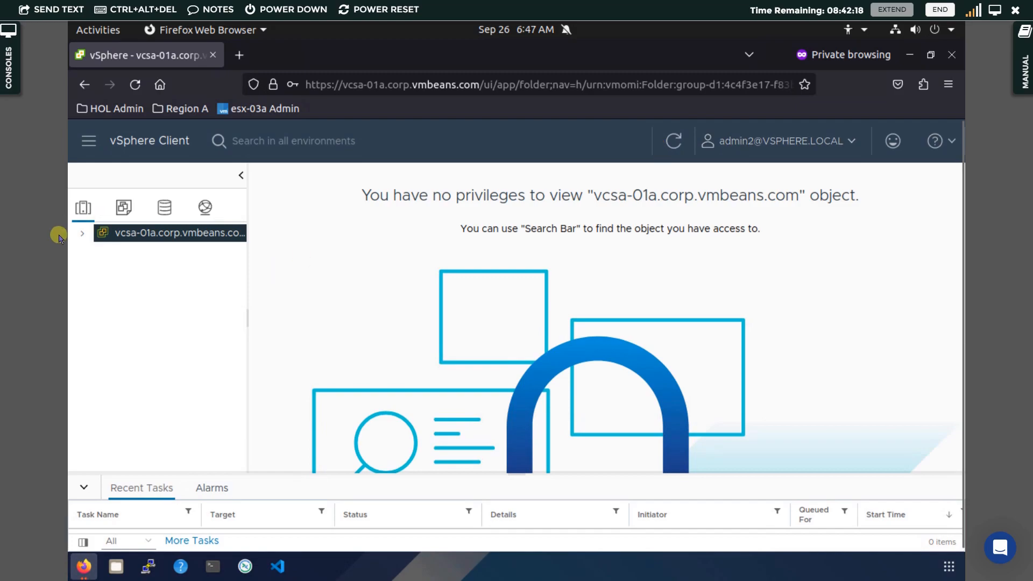
Expand vcsa-01a and RegionA01, then open and expand the RegionA01-COMP01 cluster as admin2
click(82, 235)
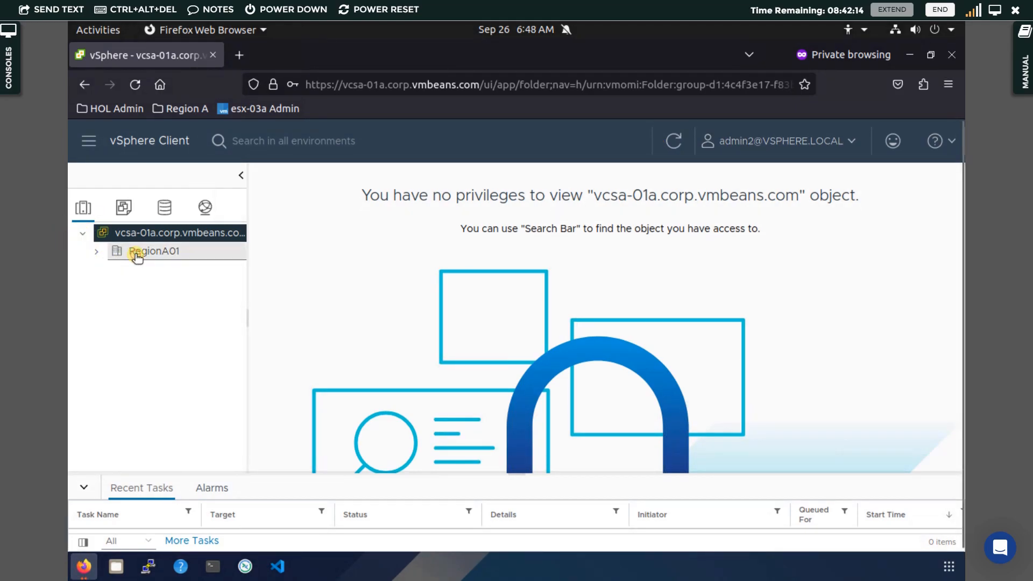
click(99, 254)
click(98, 253)
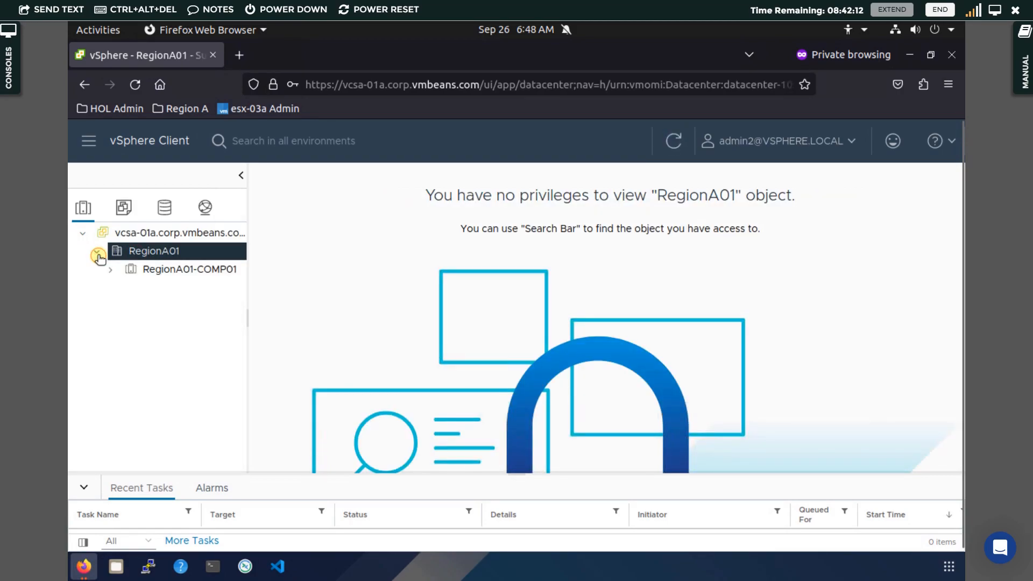
click(155, 271)
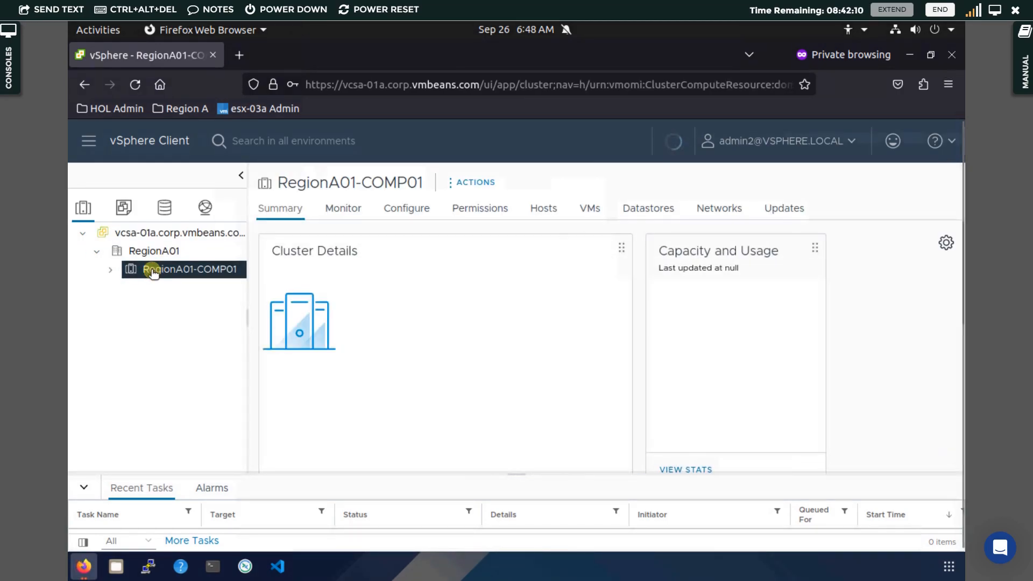
click(109, 271)
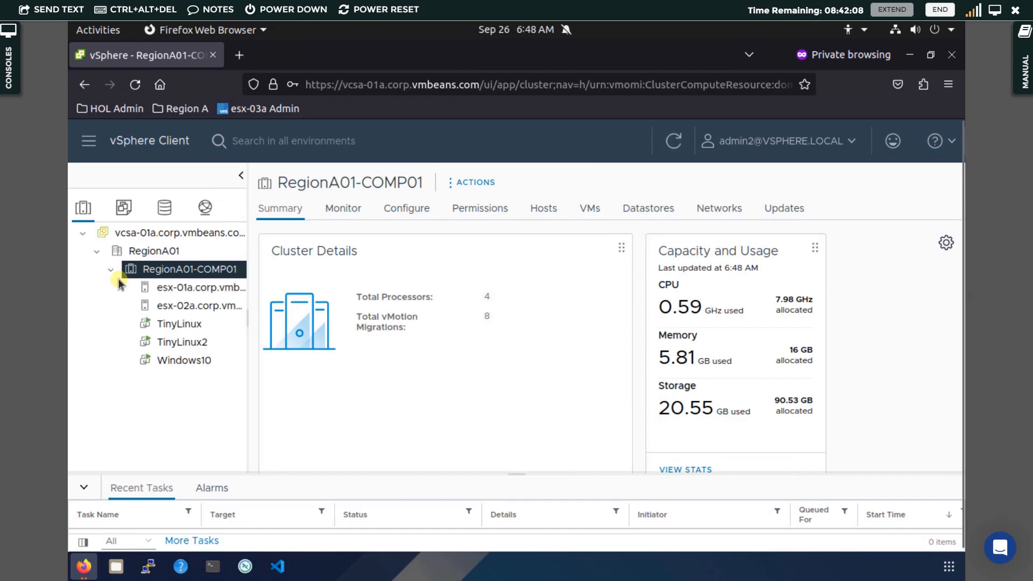
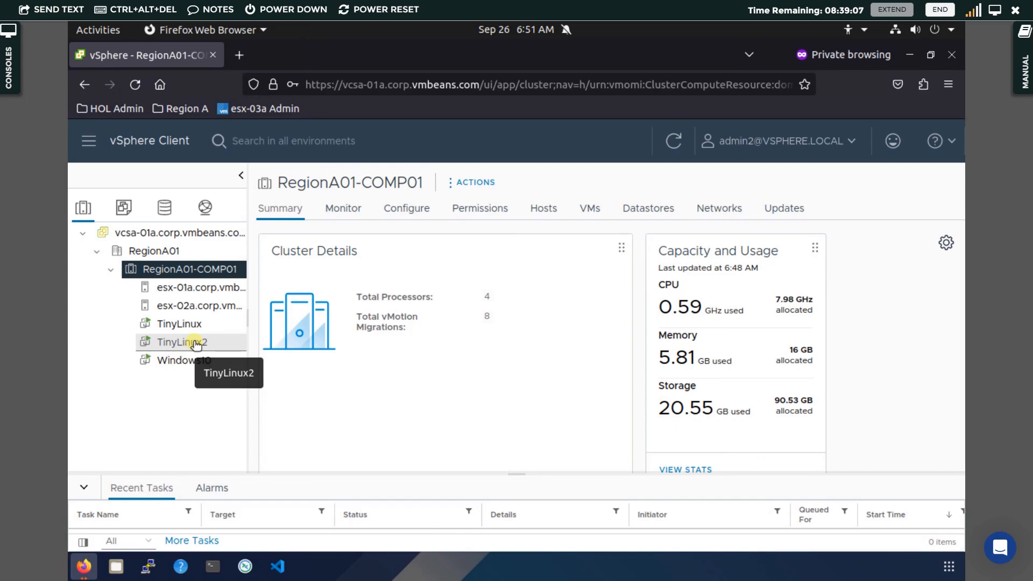
Reload the RegionA01-COMP01 cluster view, then bring up previews of the open Firefox windows
click(189, 272)
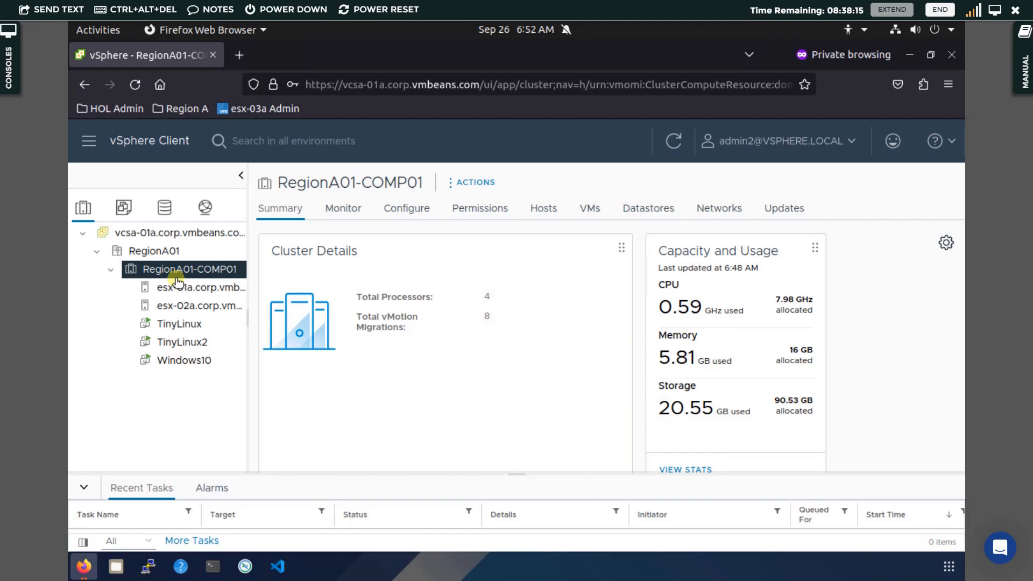
click(86, 570)
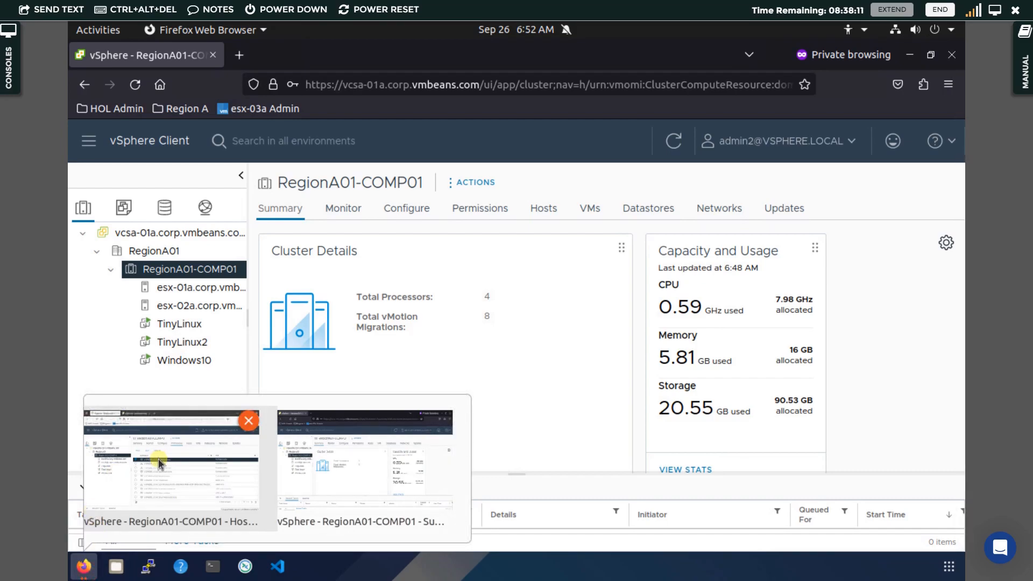
Back in the administrator window, start adding a permission on the Windows10 VM
click(159, 459)
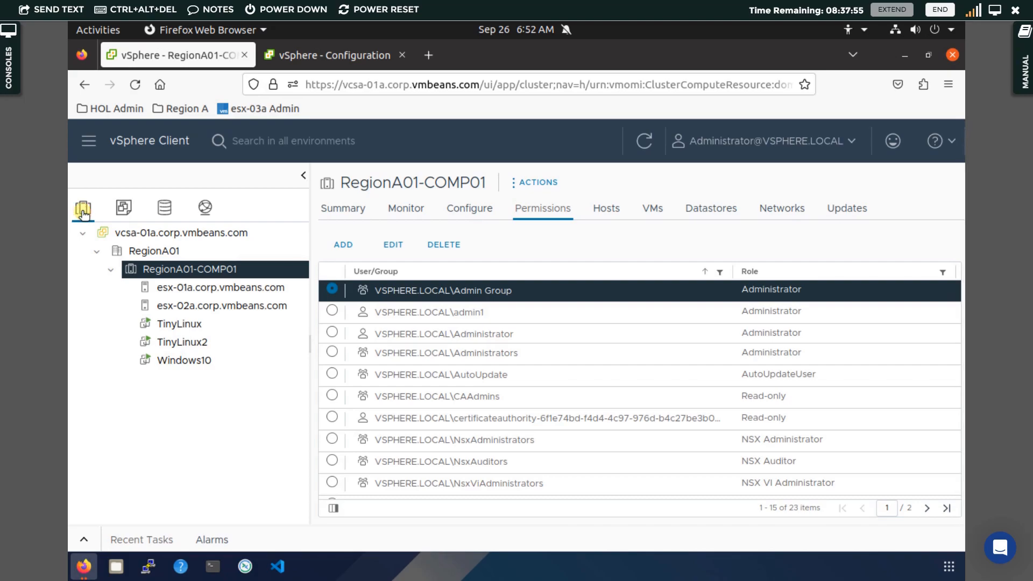
click(186, 361)
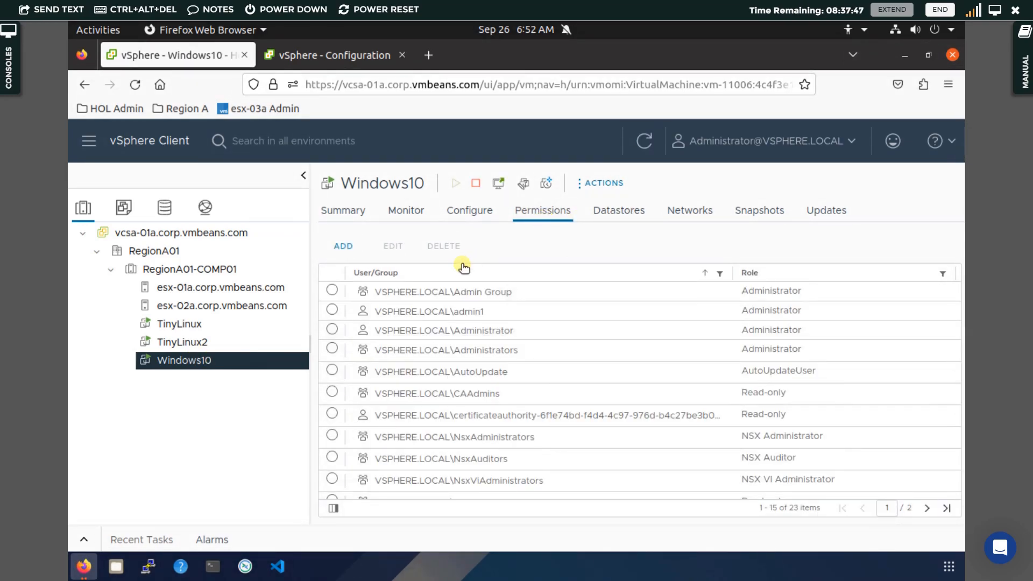
click(351, 253)
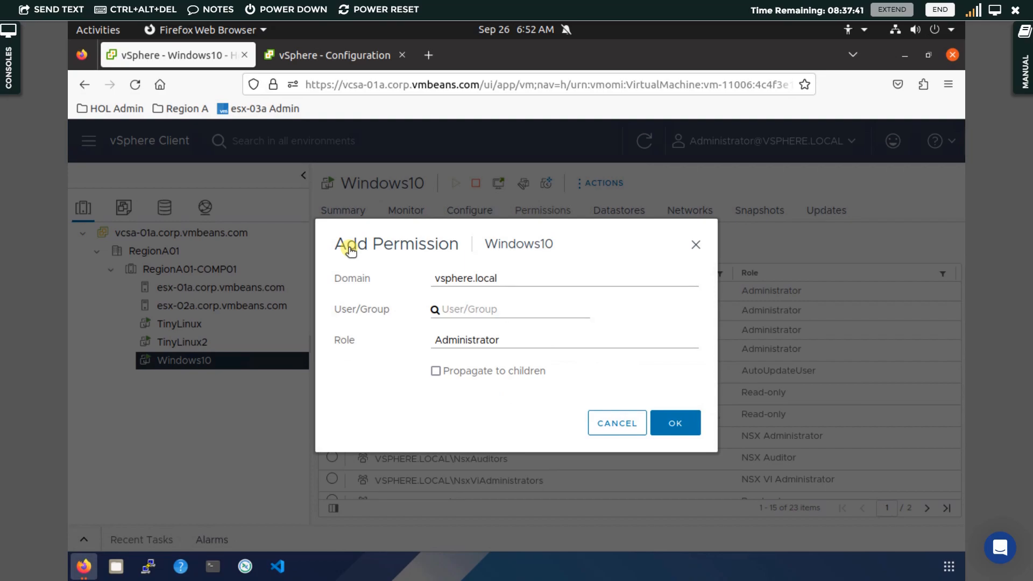
Grant Admin Group the No access role, propagated to child objects, and save it
click(487, 310)
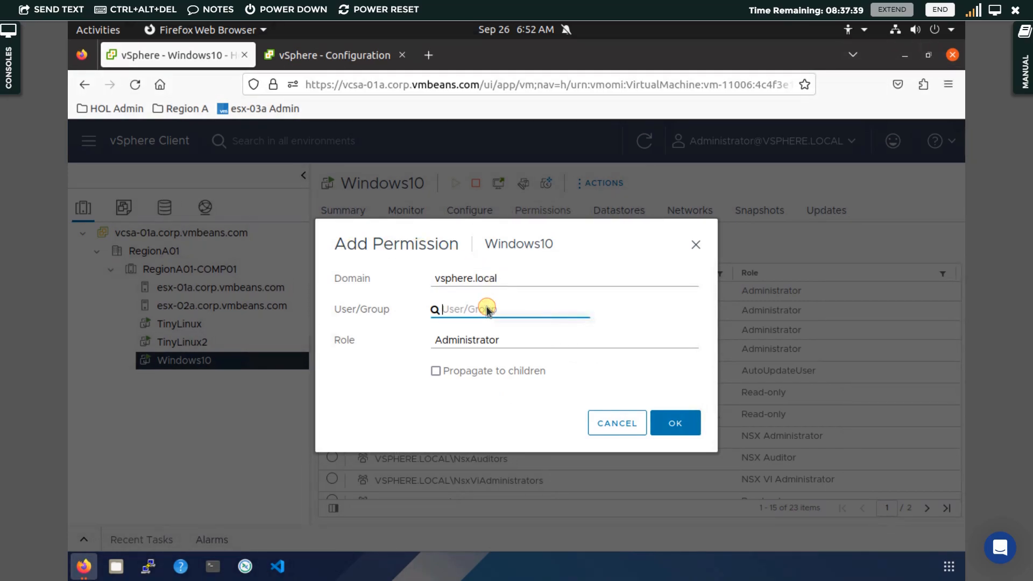
text(admin)
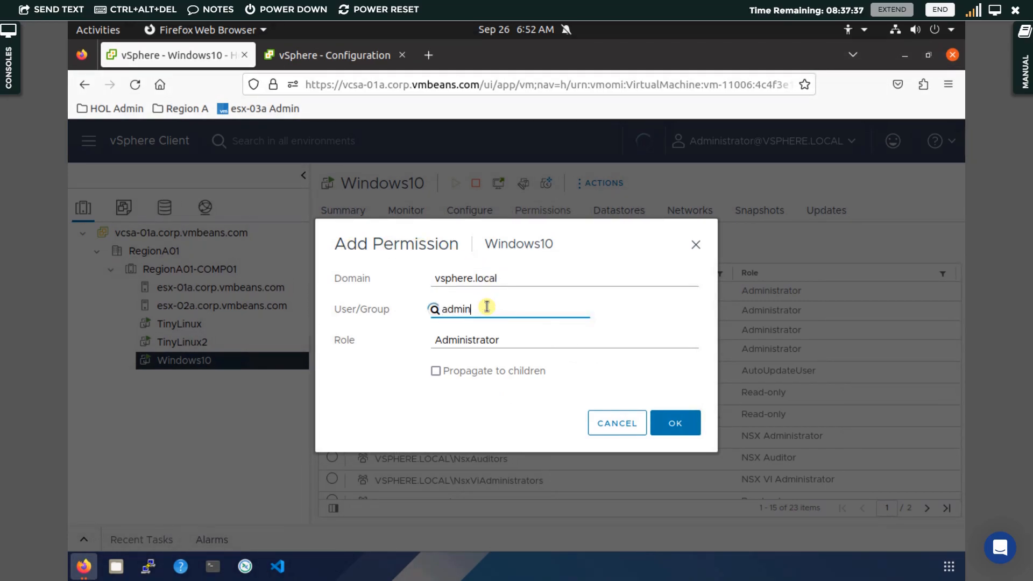
click(477, 391)
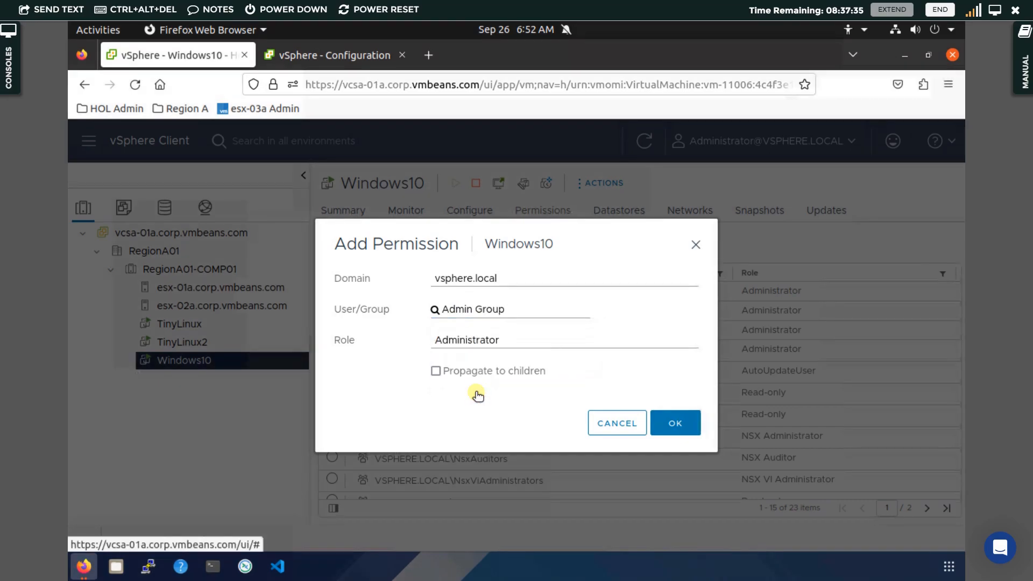
click(495, 341)
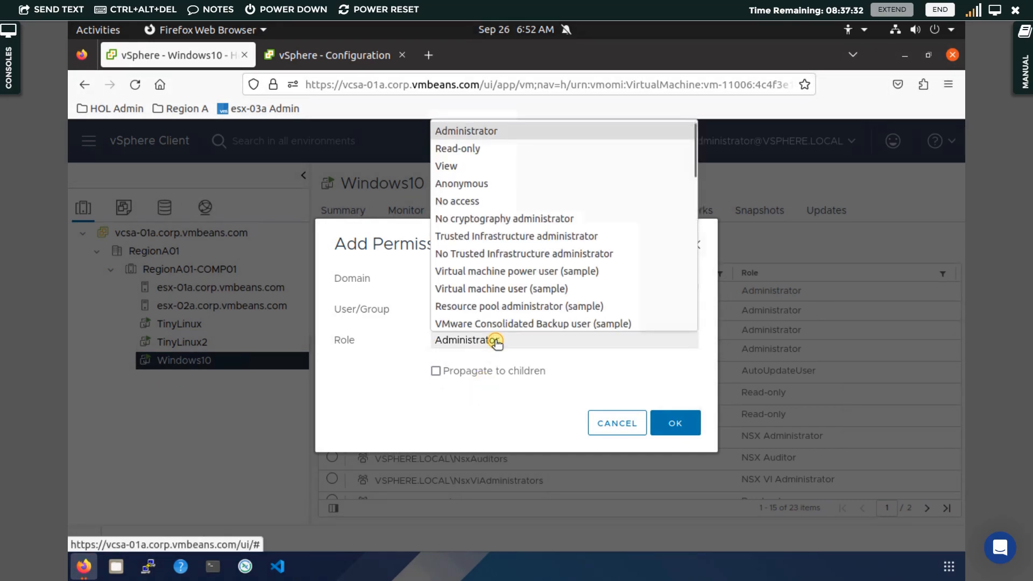
click(489, 201)
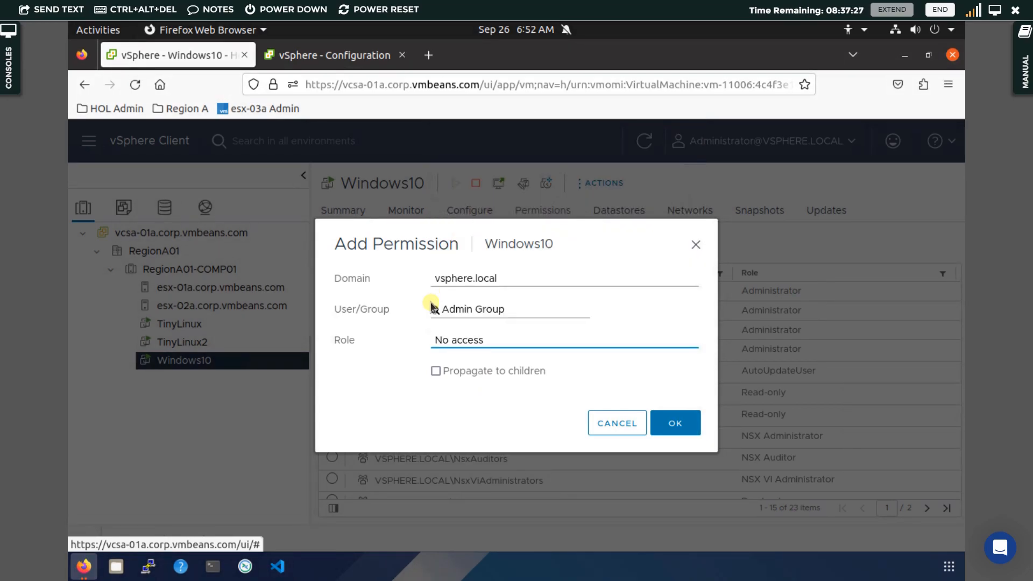
click(436, 370)
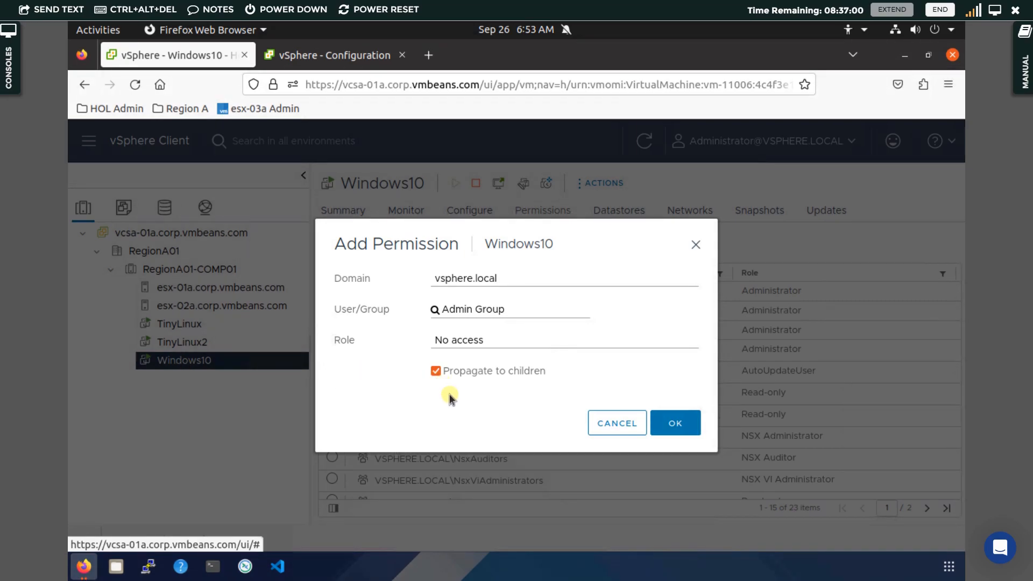
click(673, 423)
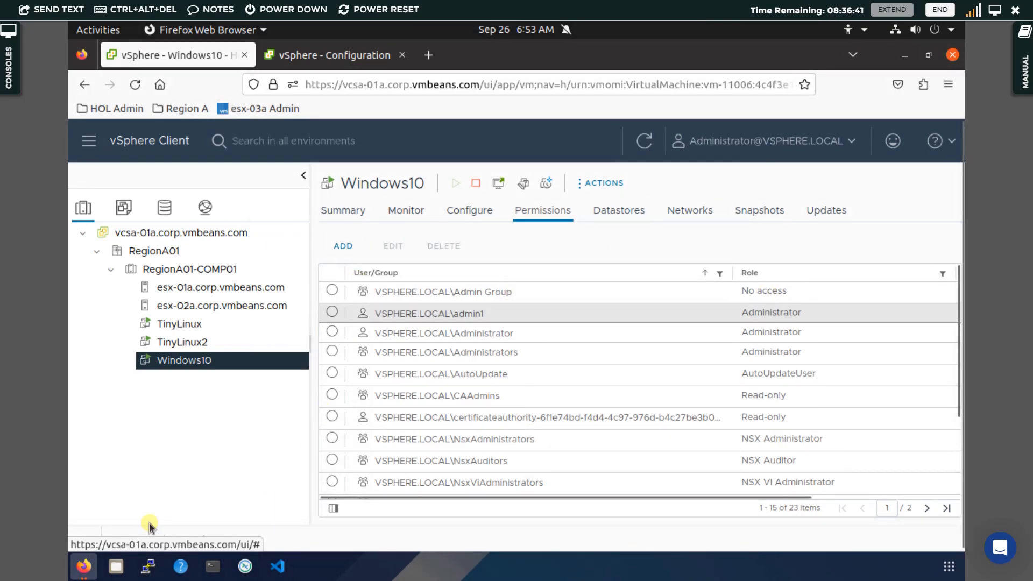
Refresh the other admin's inventory so only TinyLinux and TinyLinux2 remain, then minimize that window
mouse_move(81, 570)
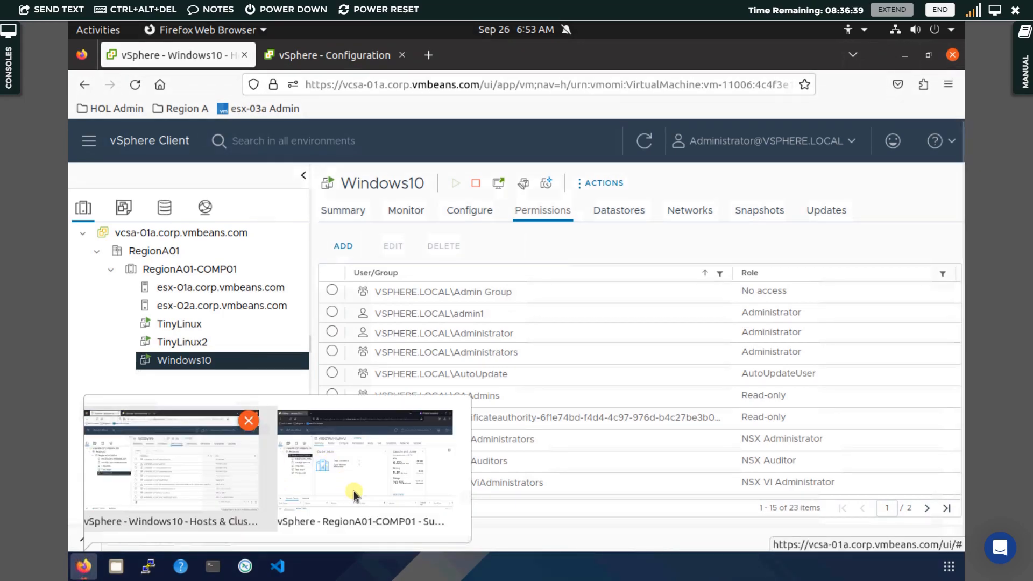
click(375, 480)
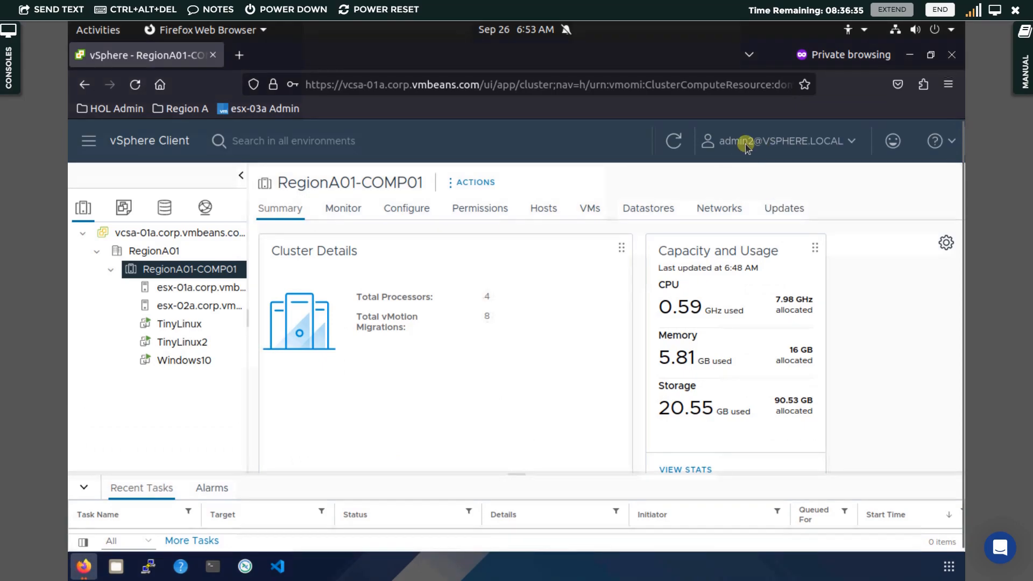
click(831, 143)
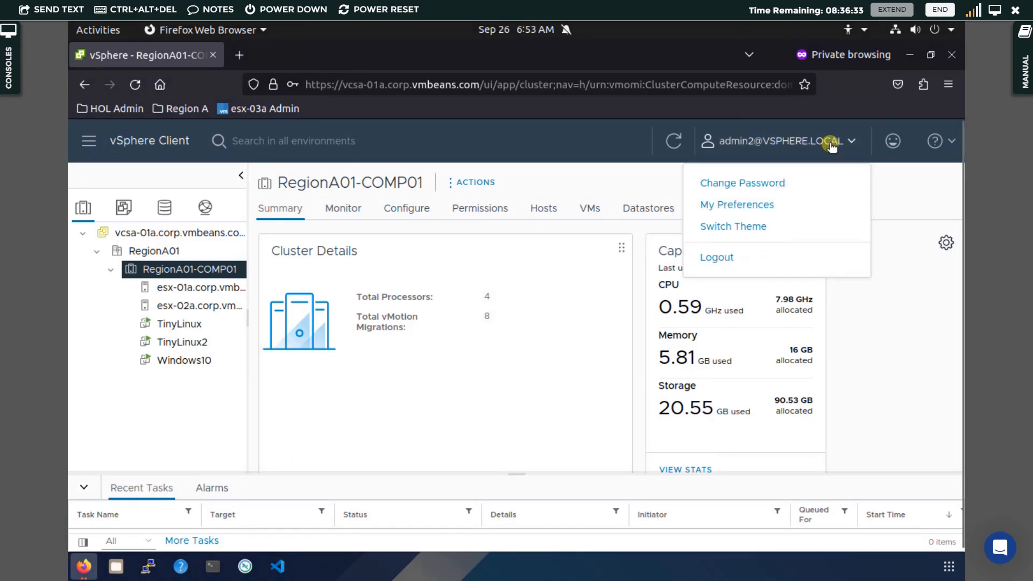
click(617, 143)
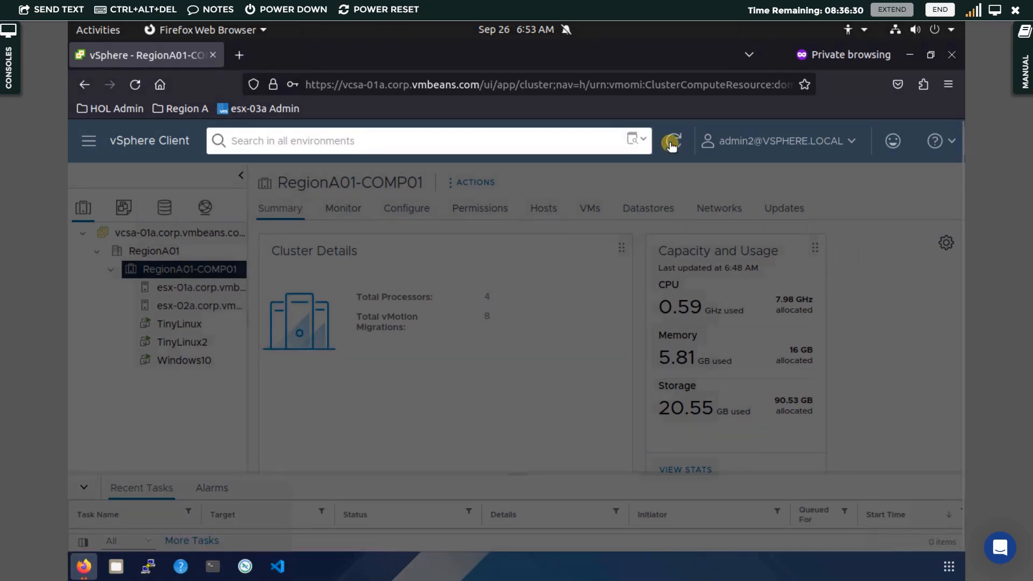
click(672, 145)
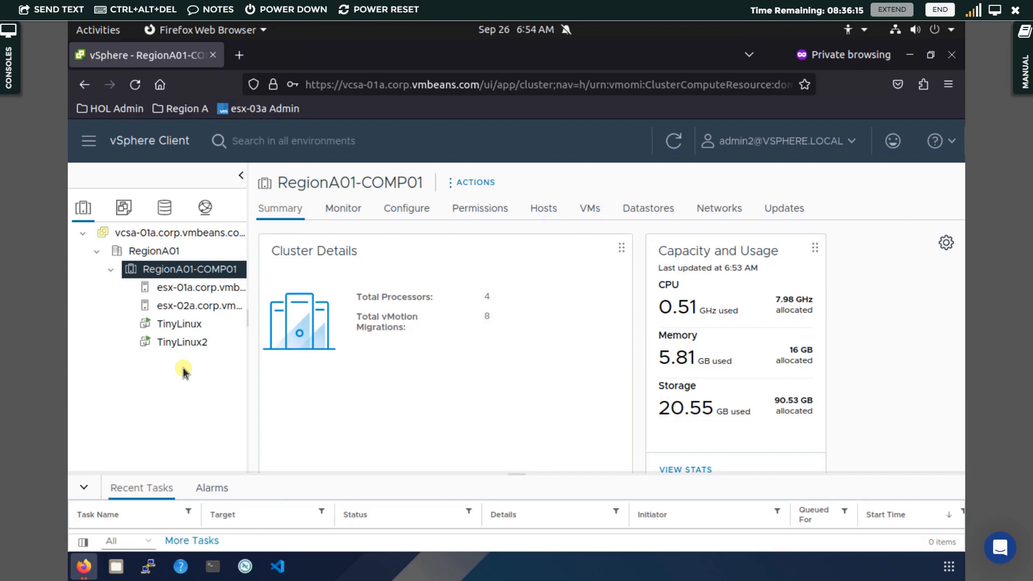
click(911, 56)
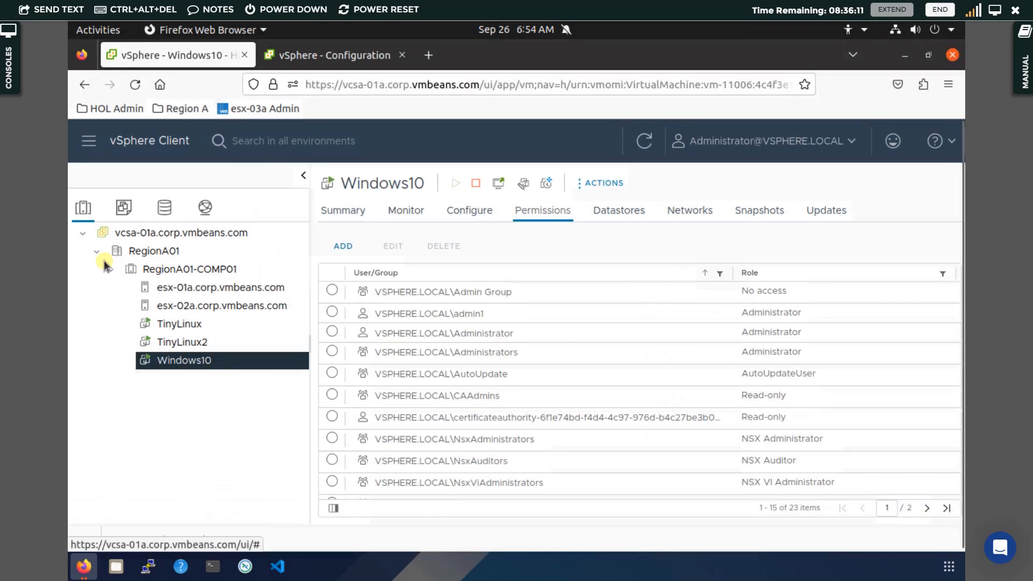
click(178, 270)
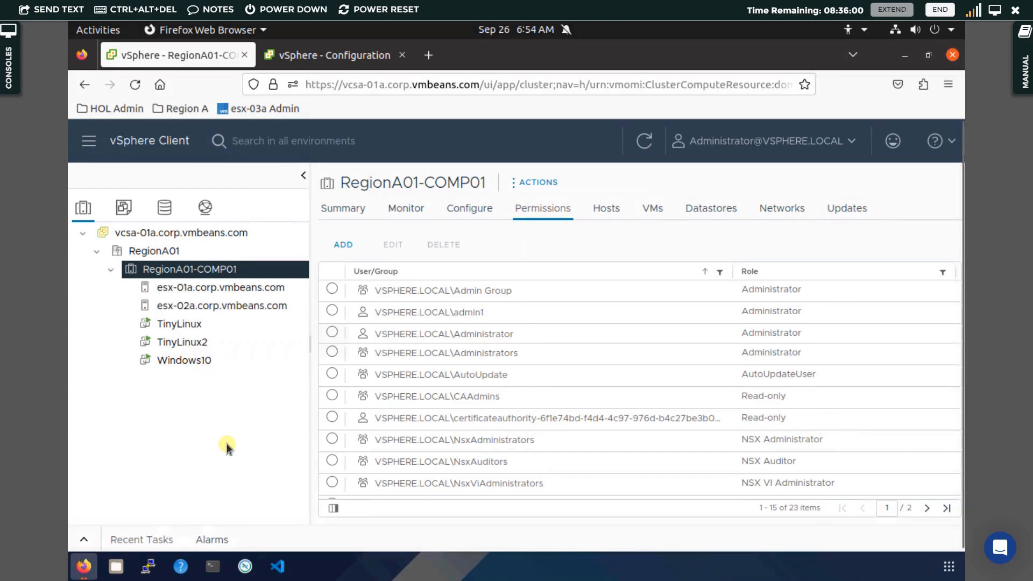
click(189, 361)
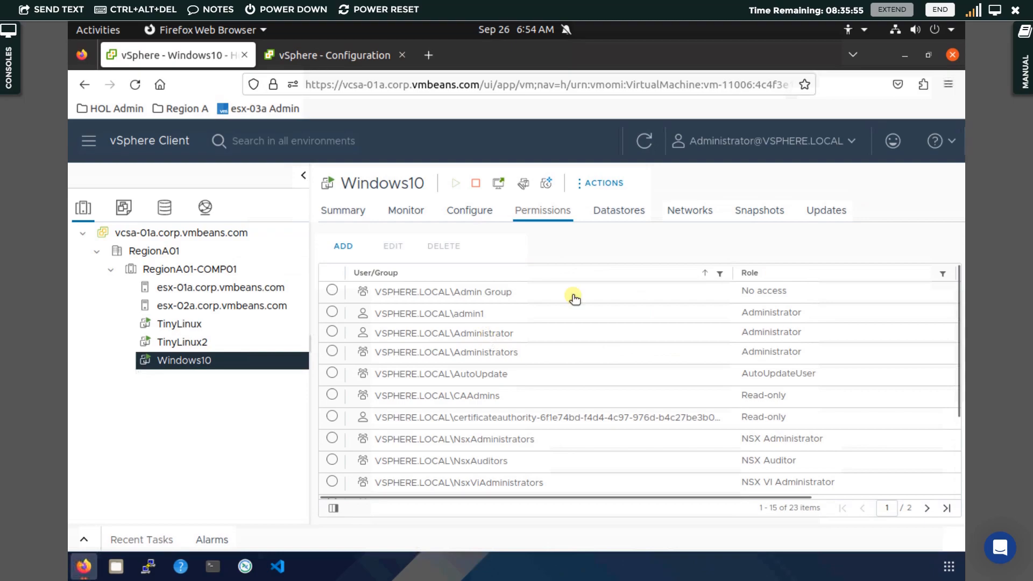
click(731, 292)
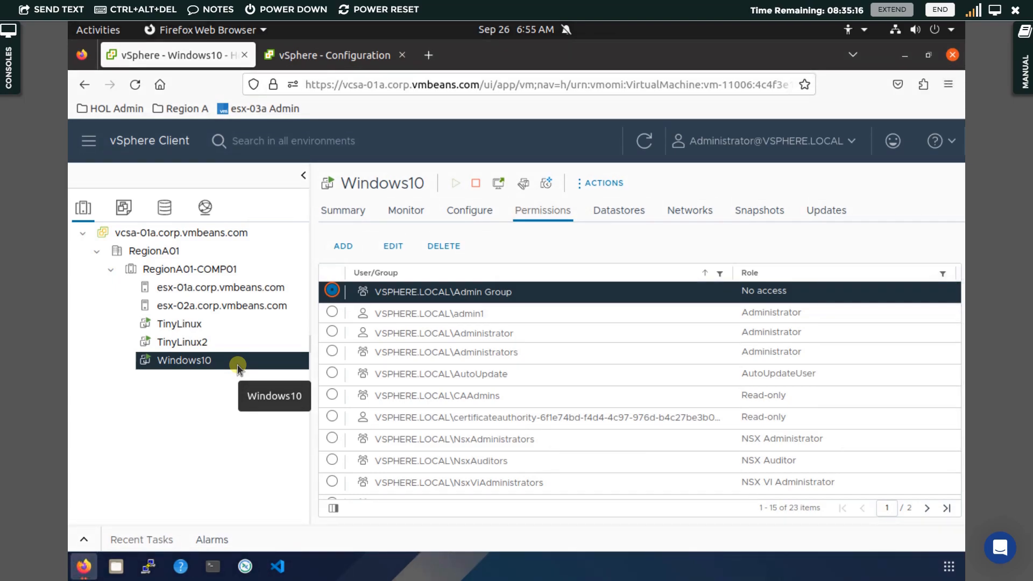
Inspect the Admin Group permission on TinyLinux, then the cluster's permissions
click(189, 324)
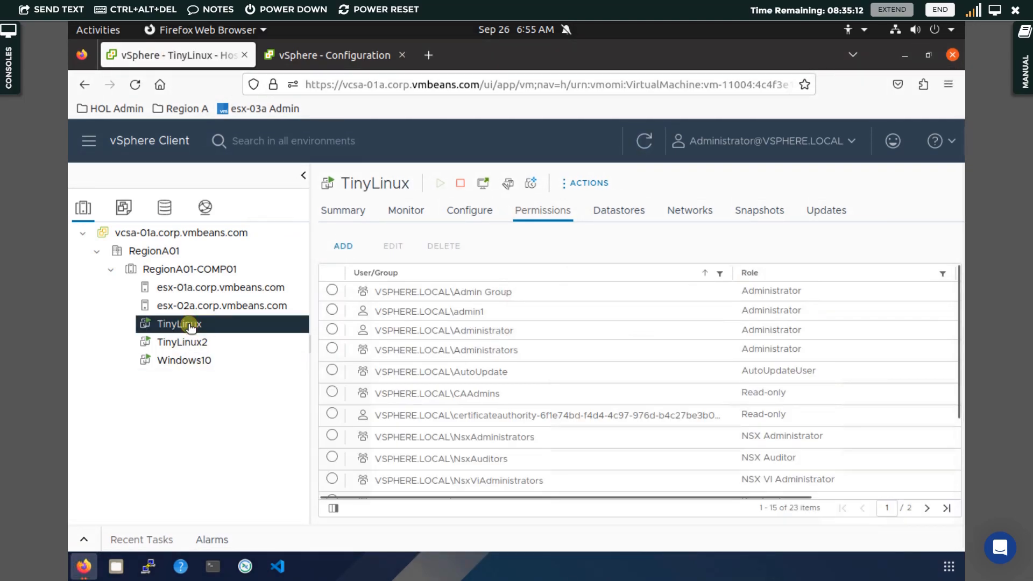
click(504, 297)
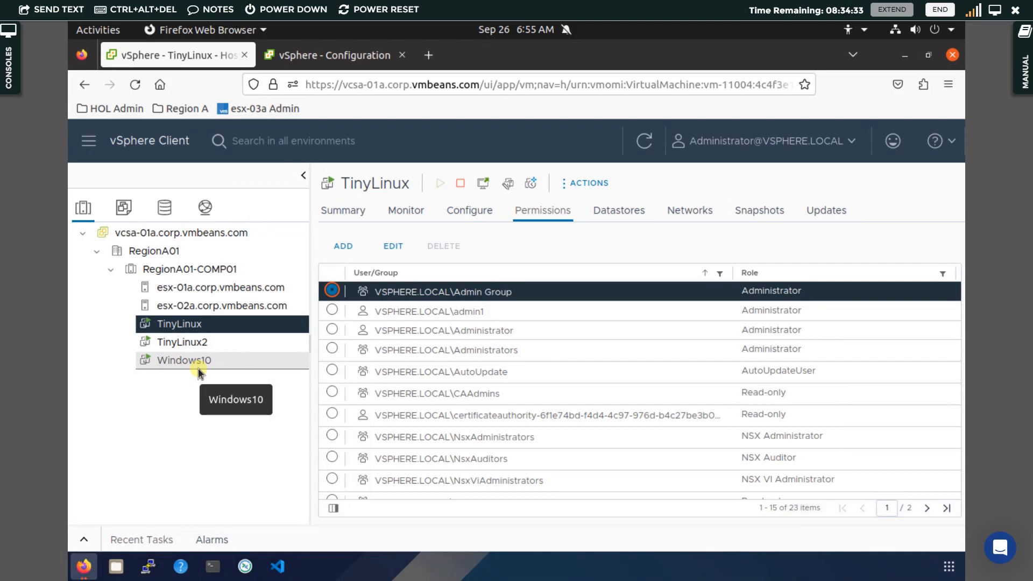
click(226, 277)
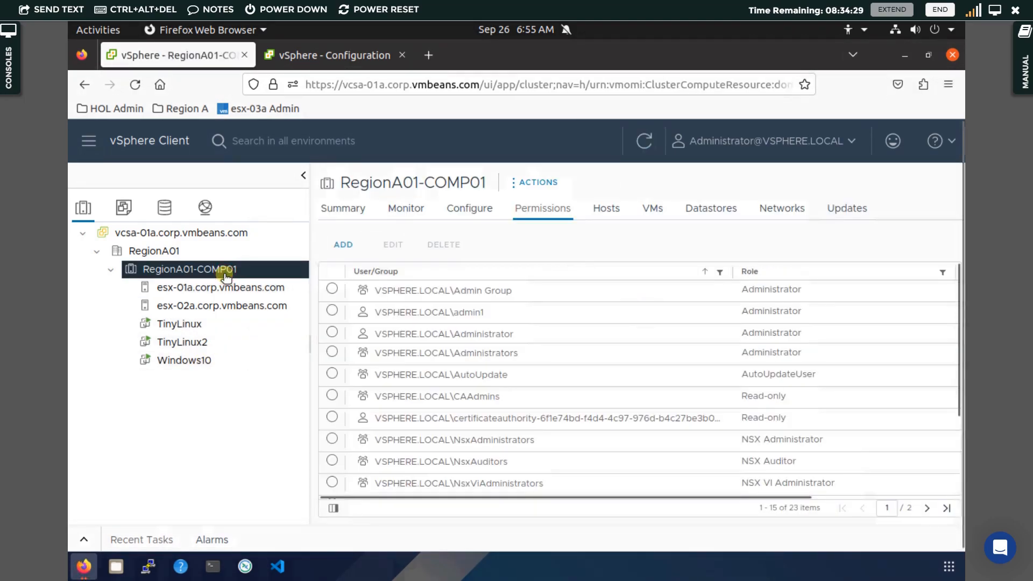
Compare Windows10's permission list with TinyLinux2's, ending on TinyLinux2's Admin Group Administrator entry
click(195, 366)
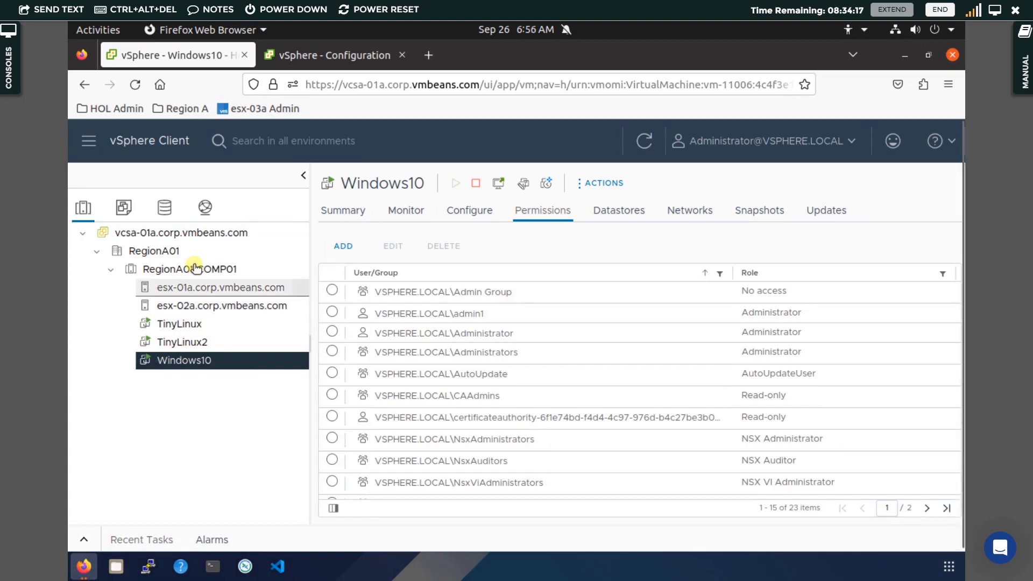
click(244, 268)
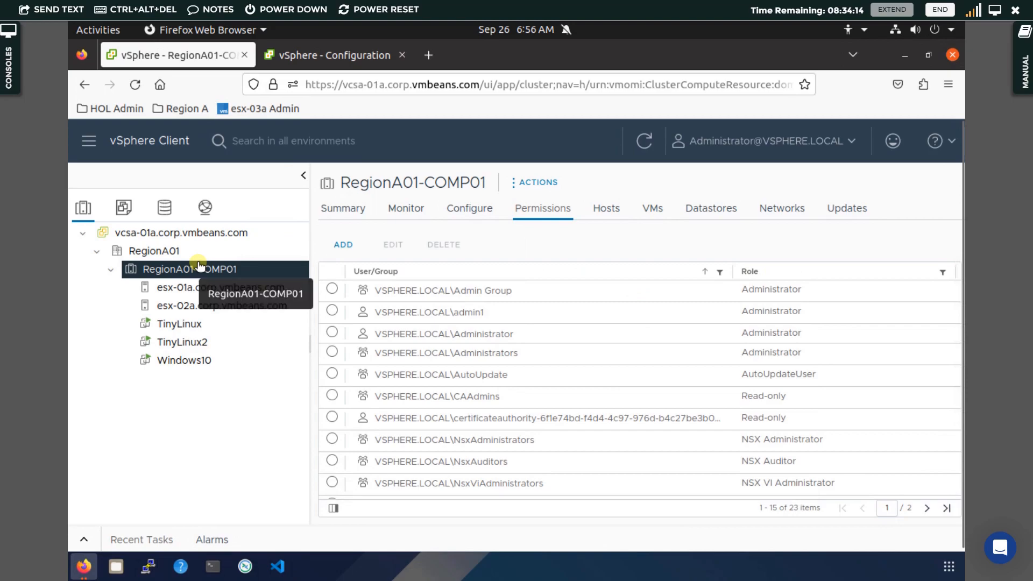
click(201, 366)
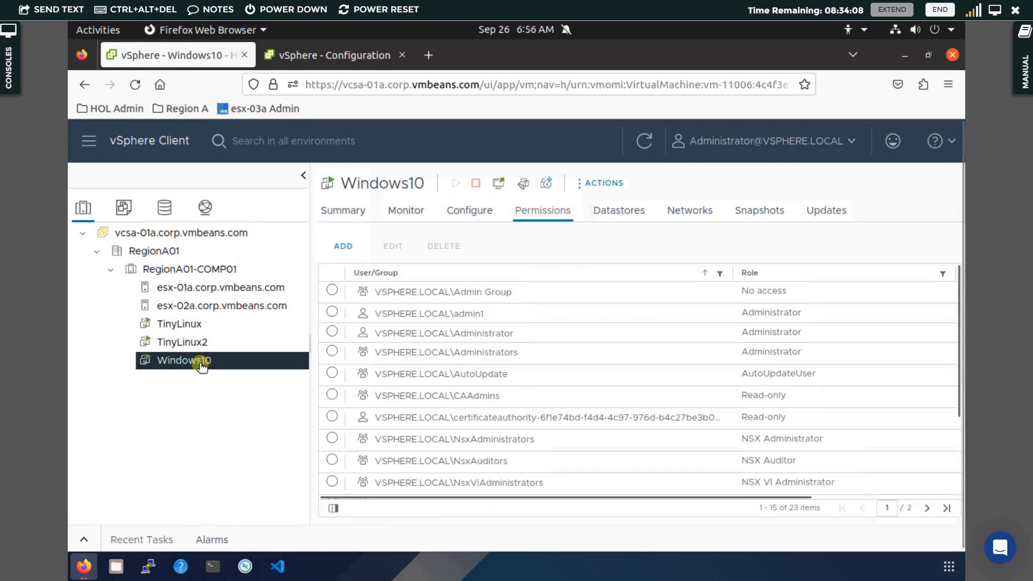
click(201, 266)
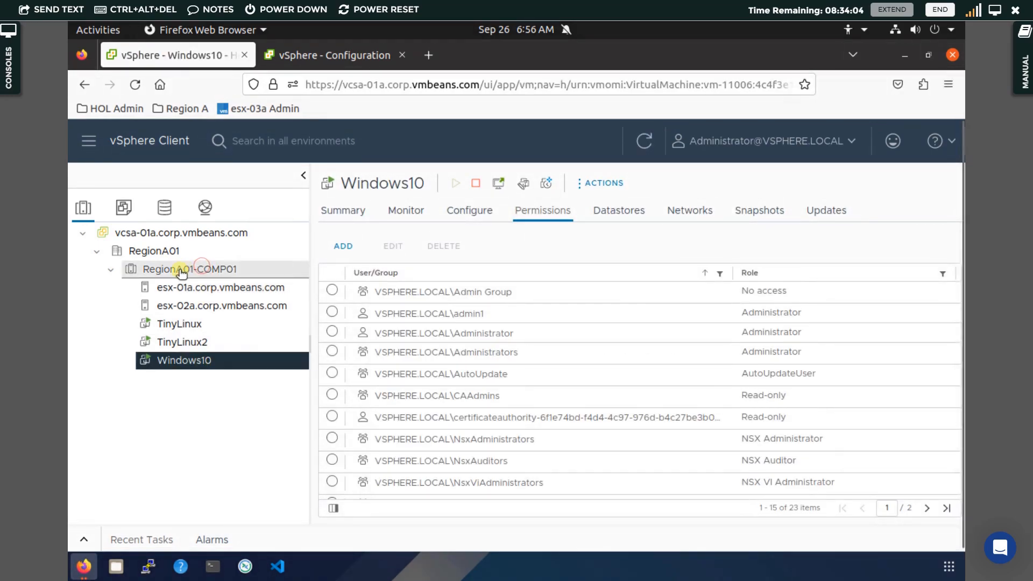
click(191, 345)
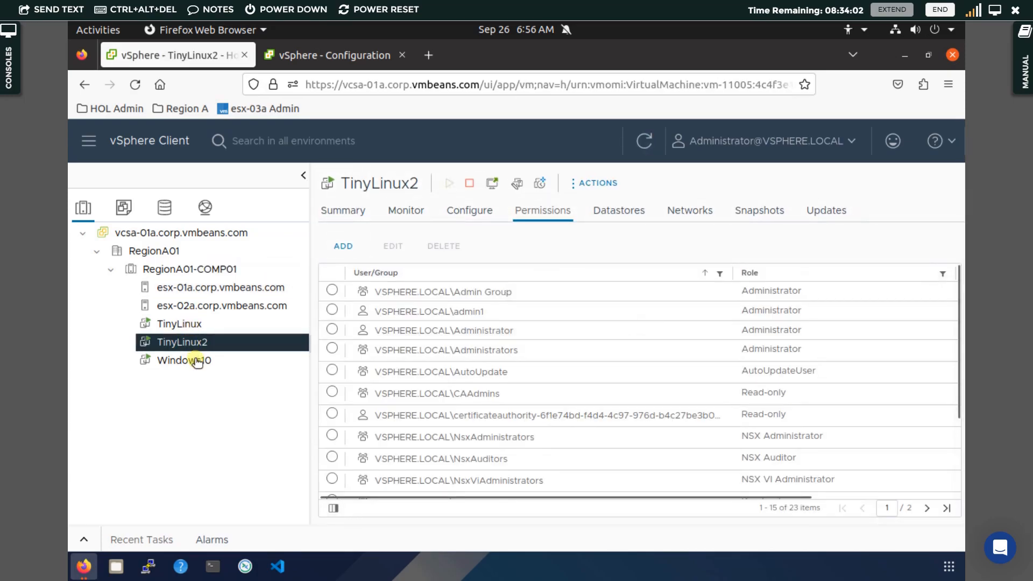
click(197, 361)
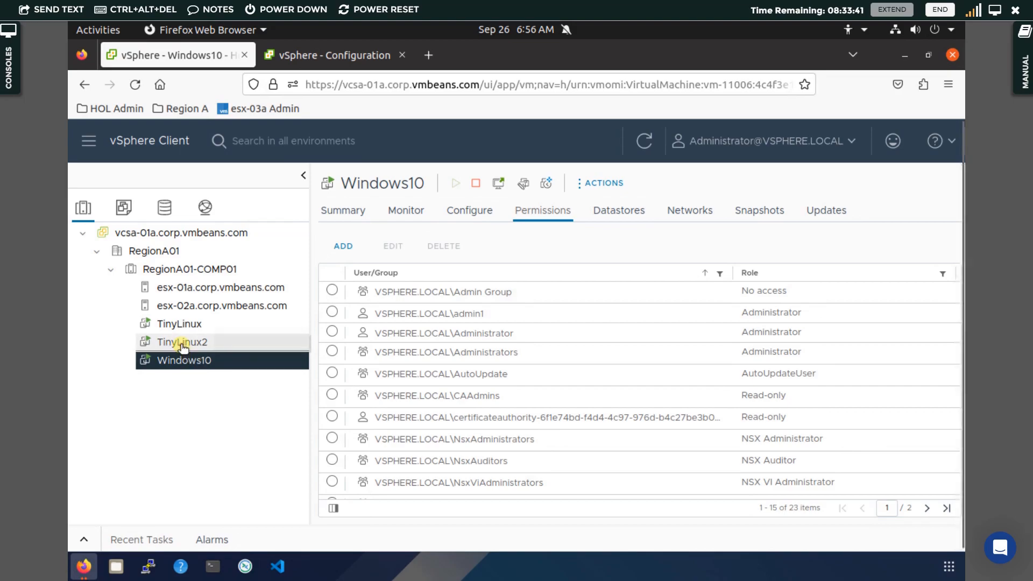
click(182, 347)
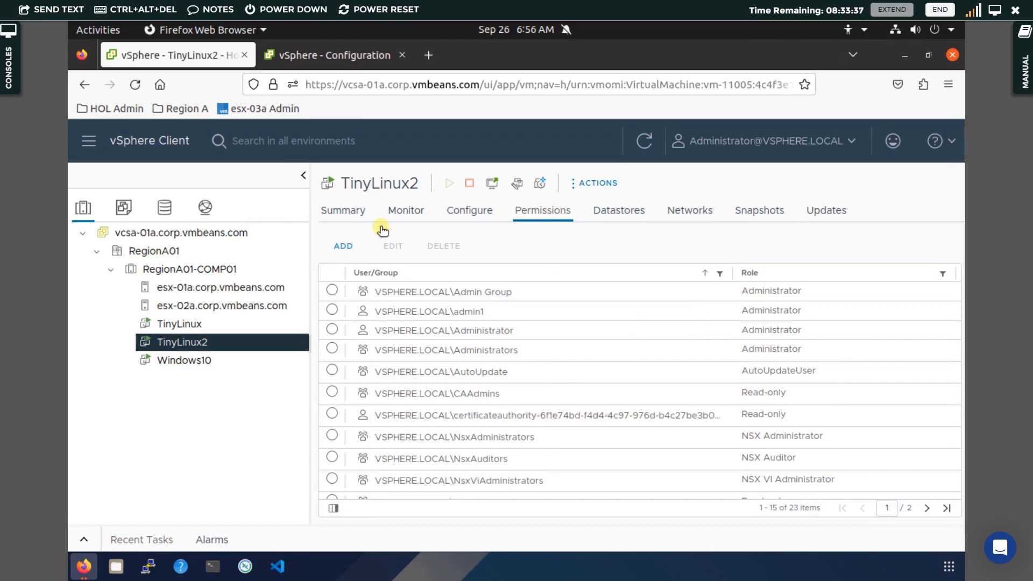
Add VSPHERE.LOCAL\L1 with the Read-only role on TinyLinux2, propagating to children, making 24 entries
click(344, 246)
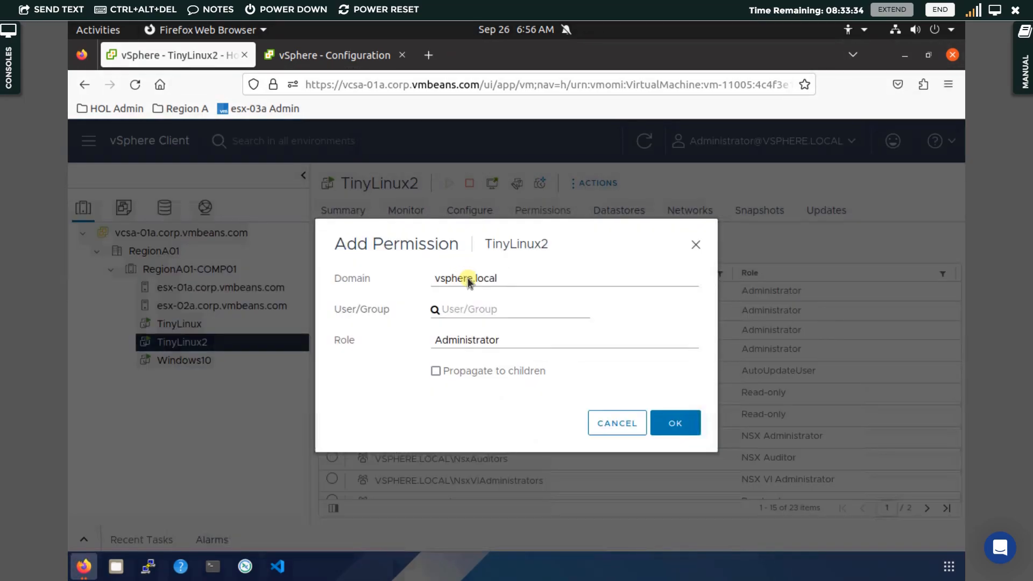
click(473, 306)
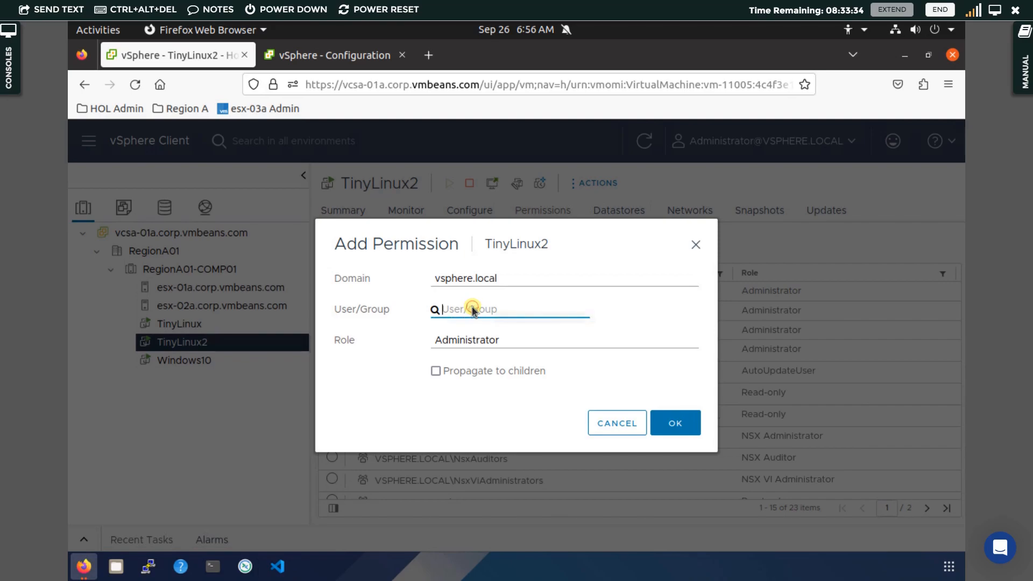
text(L1)
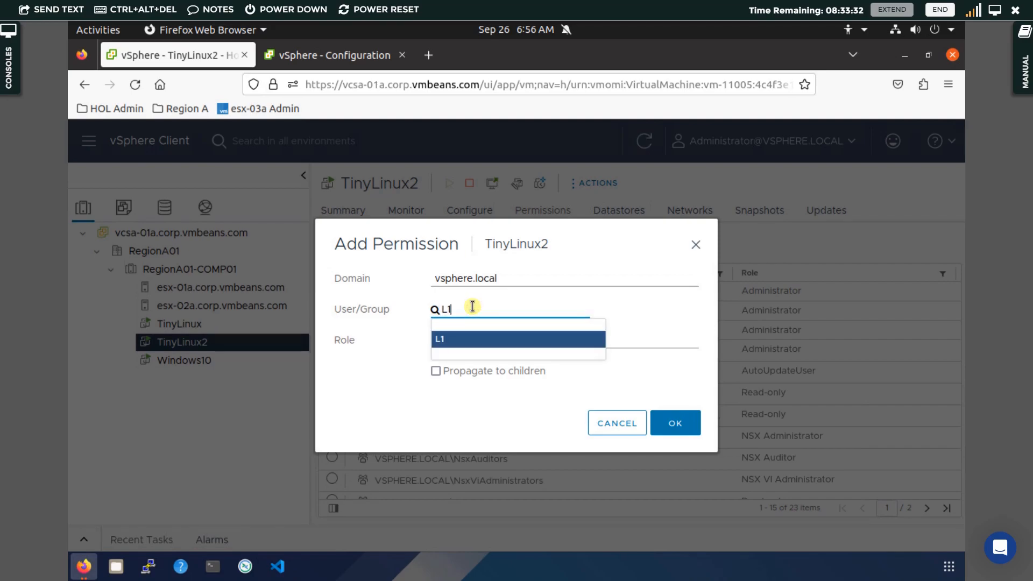
click(470, 341)
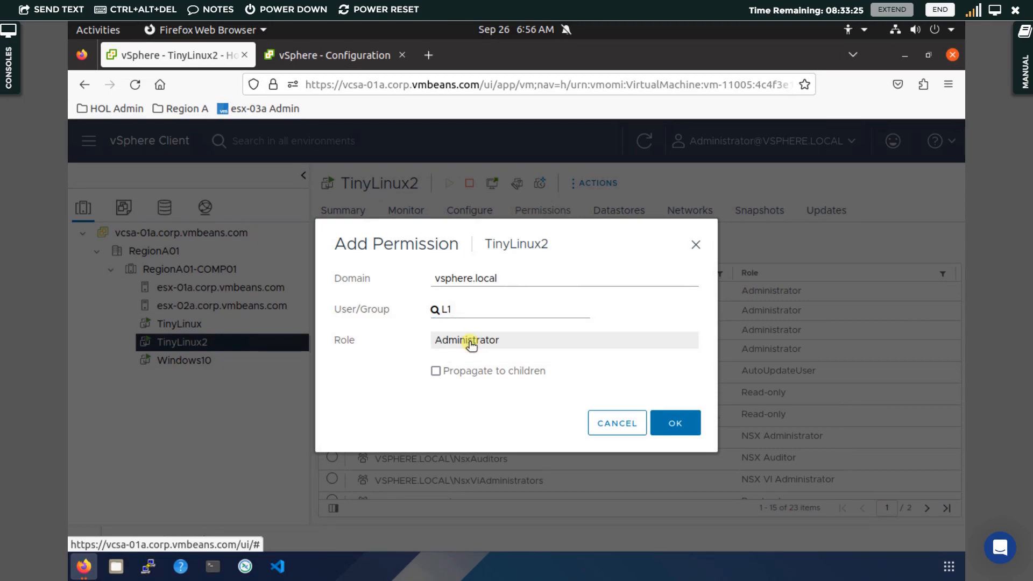
click(471, 343)
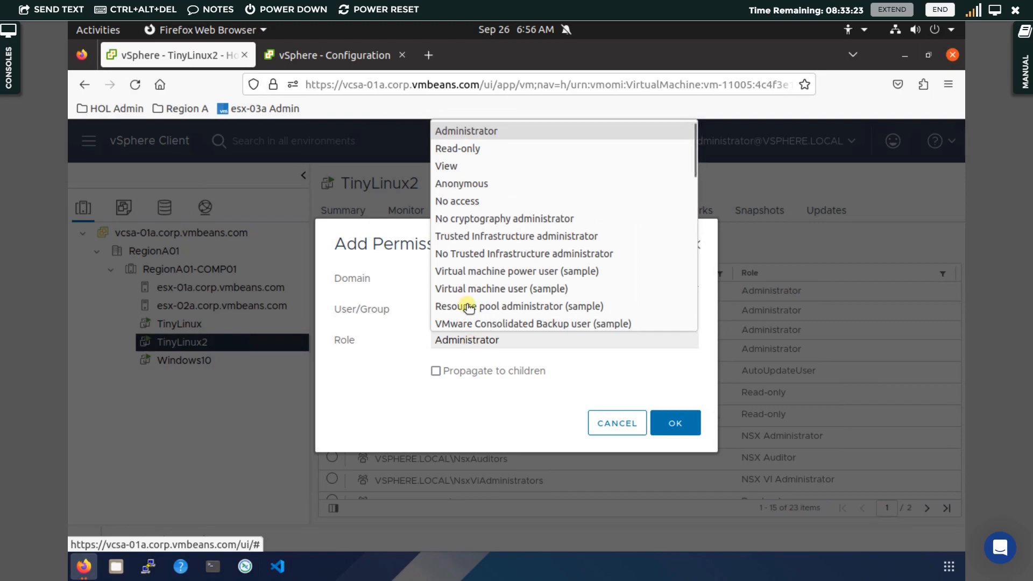
click(471, 150)
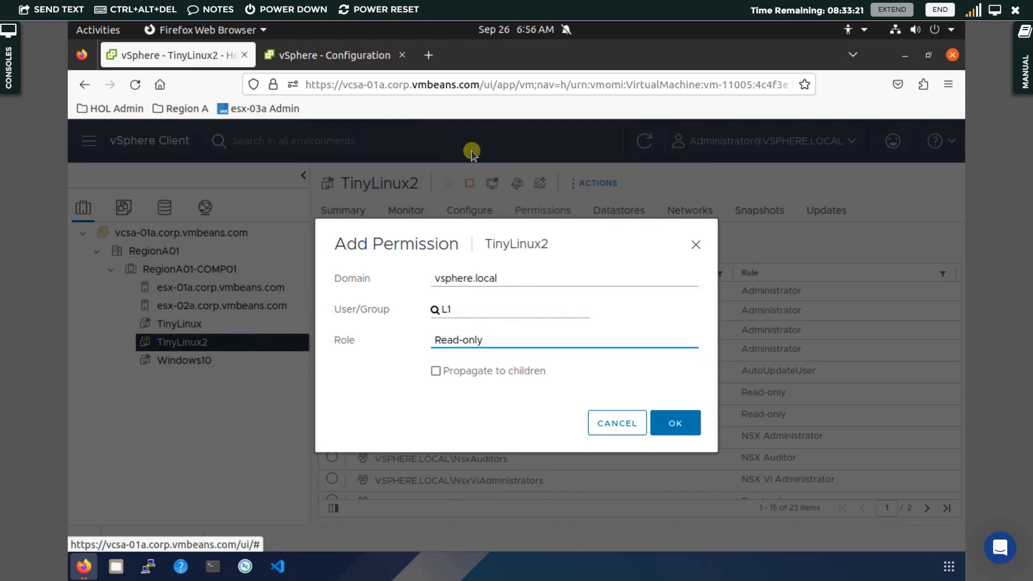
click(435, 370)
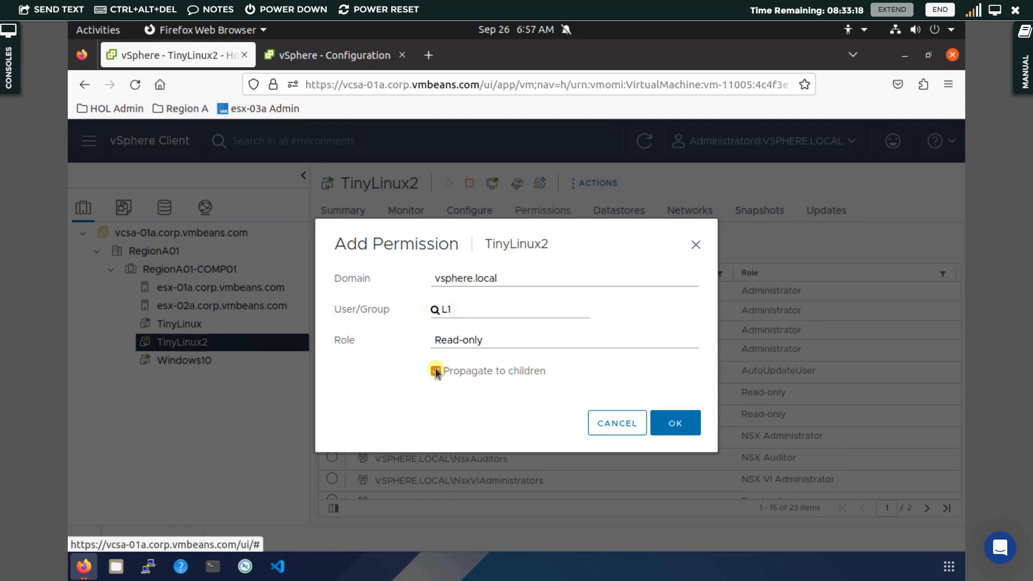
click(679, 425)
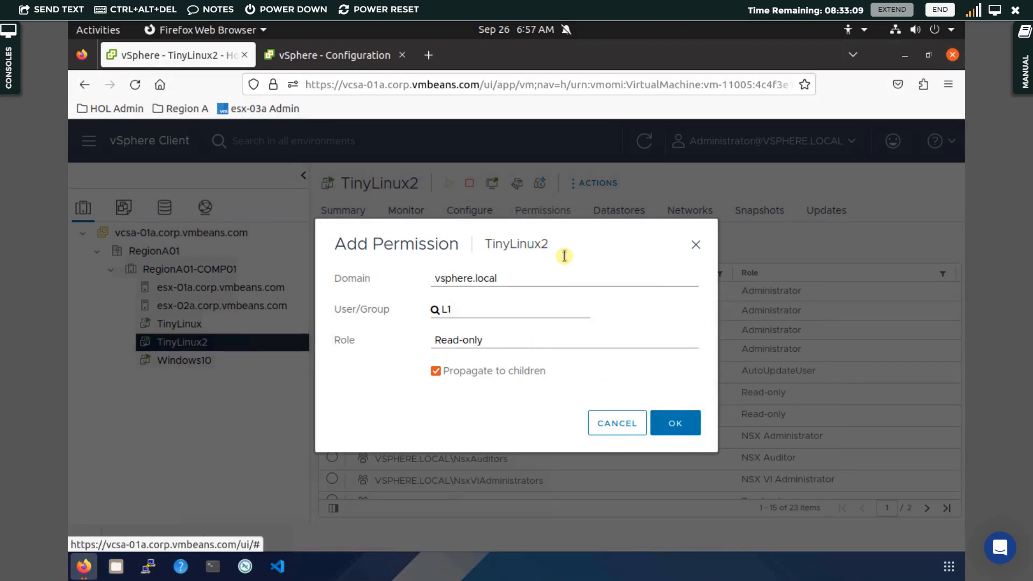
click(675, 423)
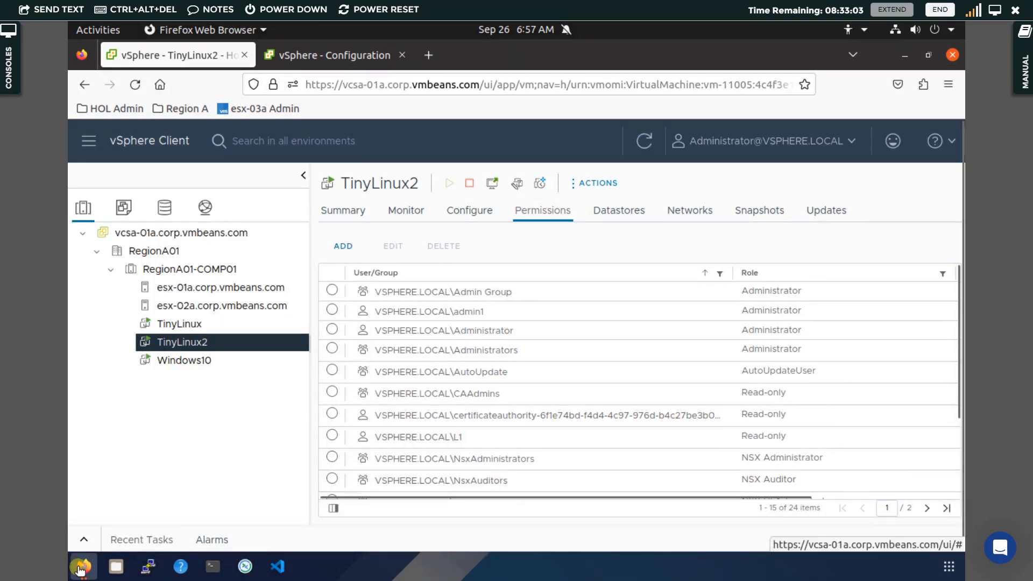
In the private Firefox window, log out of the other admin's vSphere session
mouse_move(84, 564)
click(326, 477)
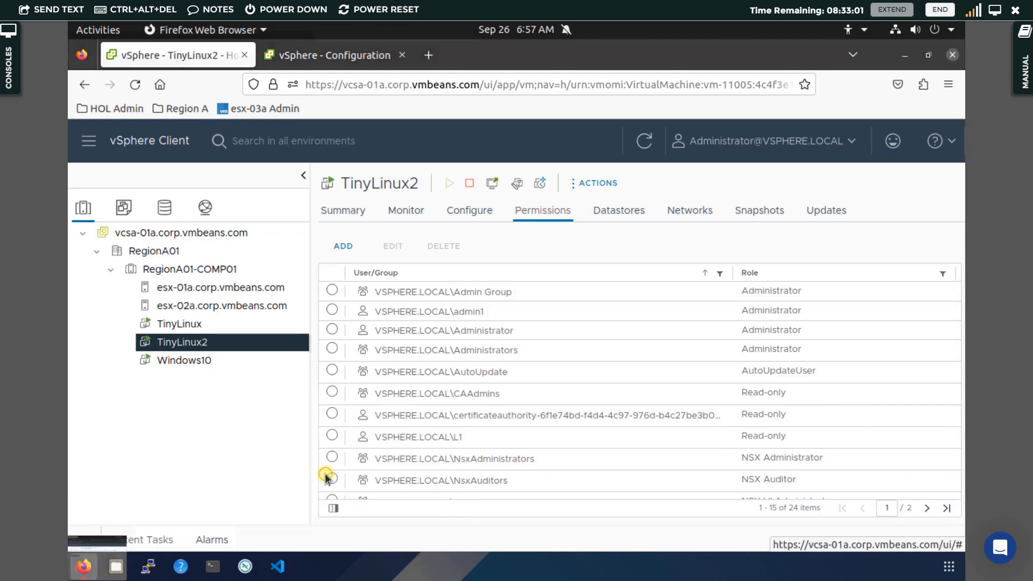
click(850, 141)
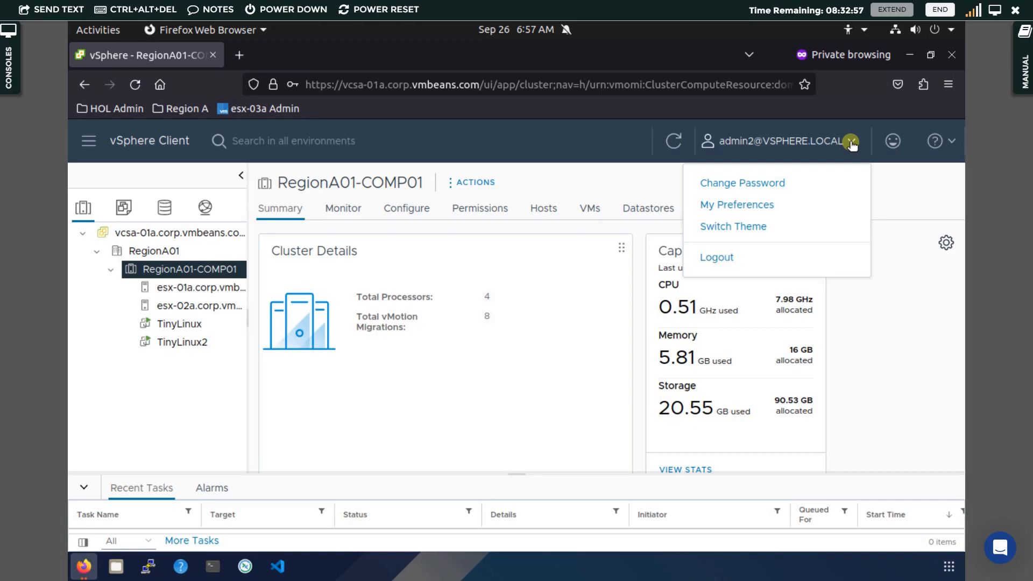
click(741, 257)
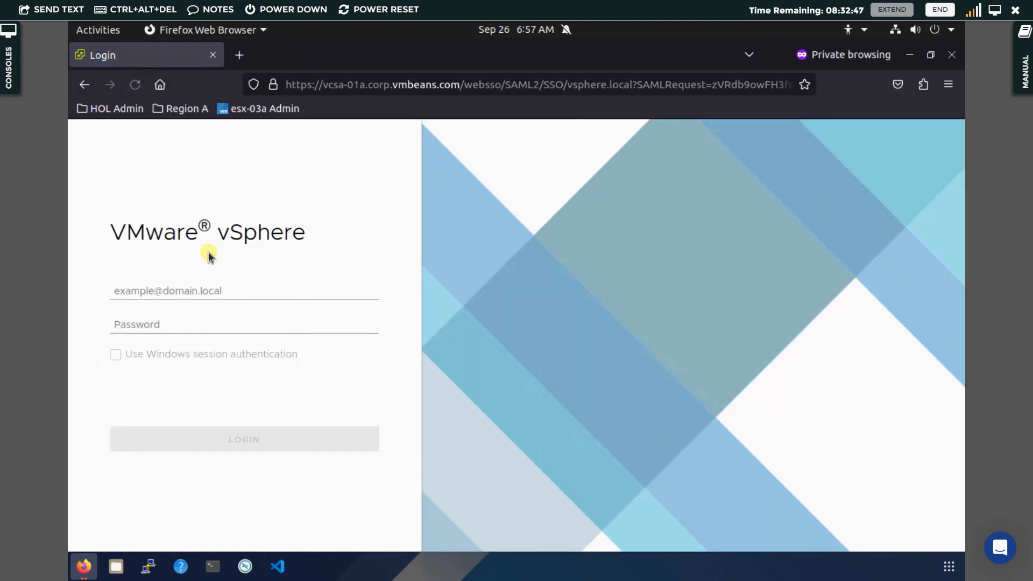
click(175, 291)
text(l1@)
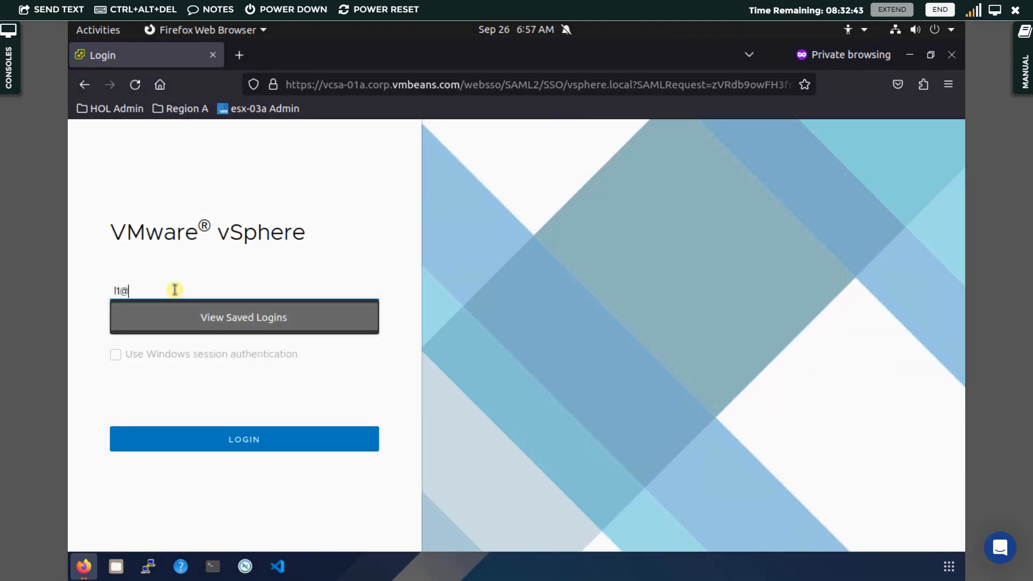
text(vsphere)
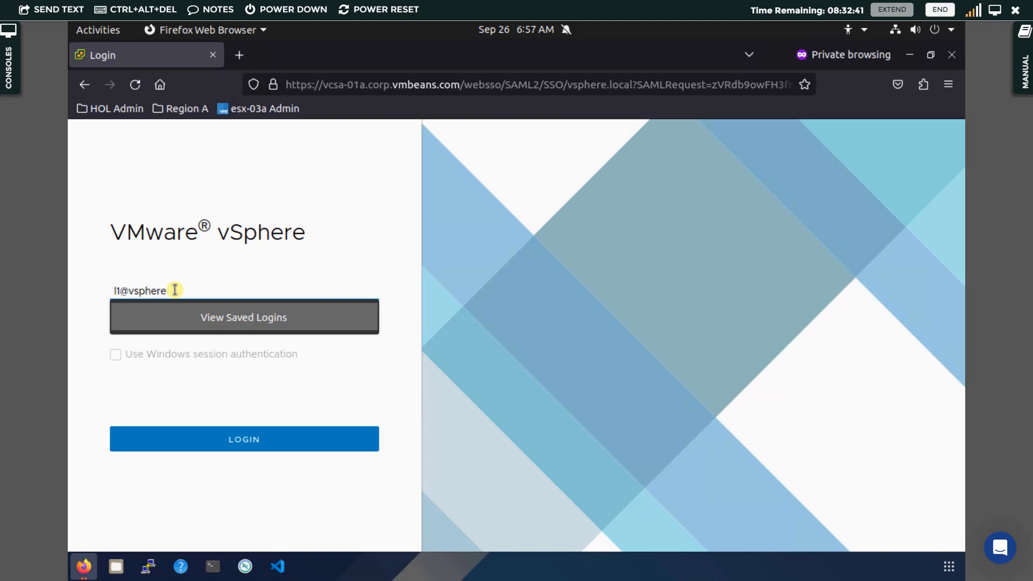
text(.local)
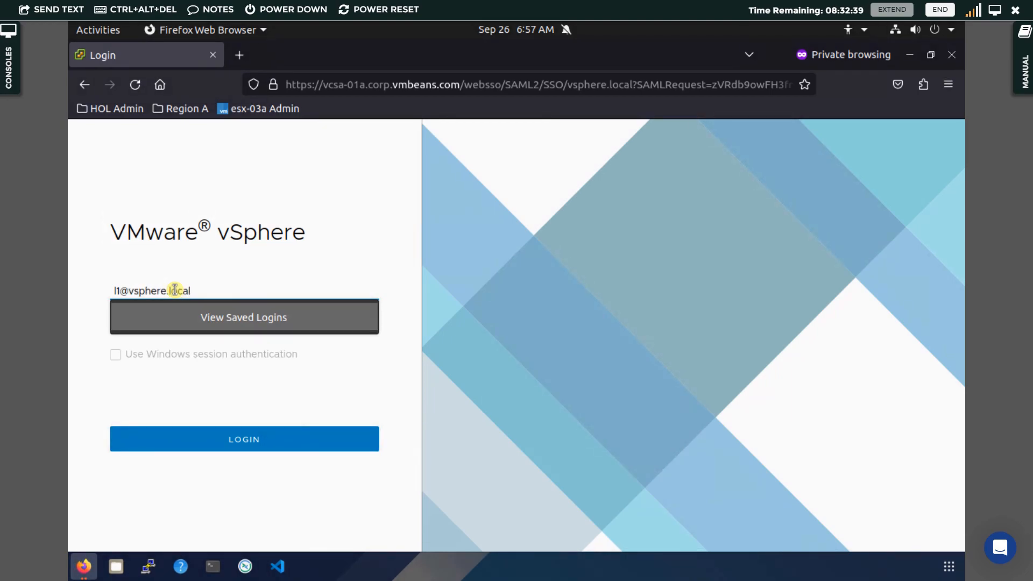
key(Tab)
text(VMwa)
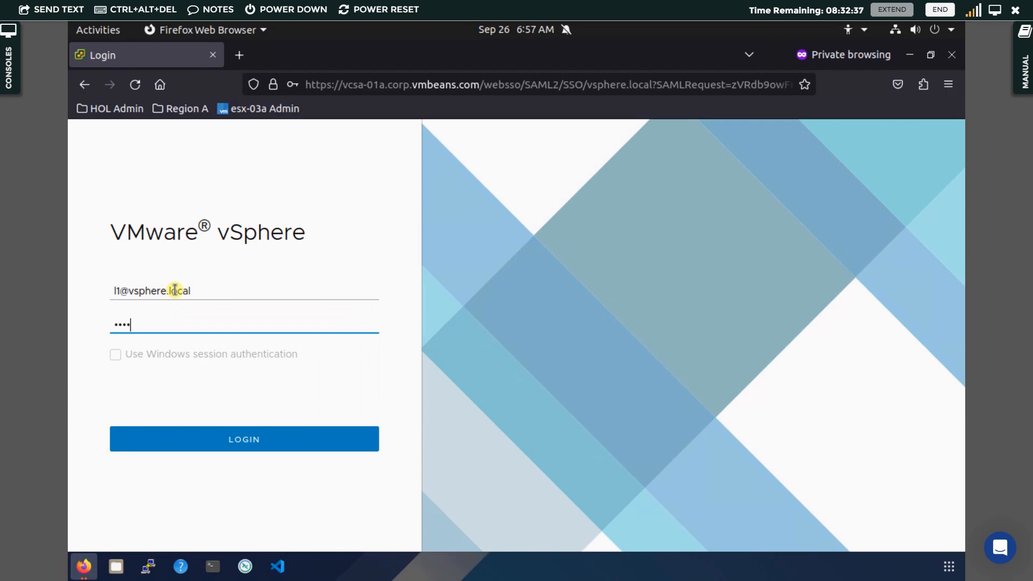
text(re1)
key(Return)
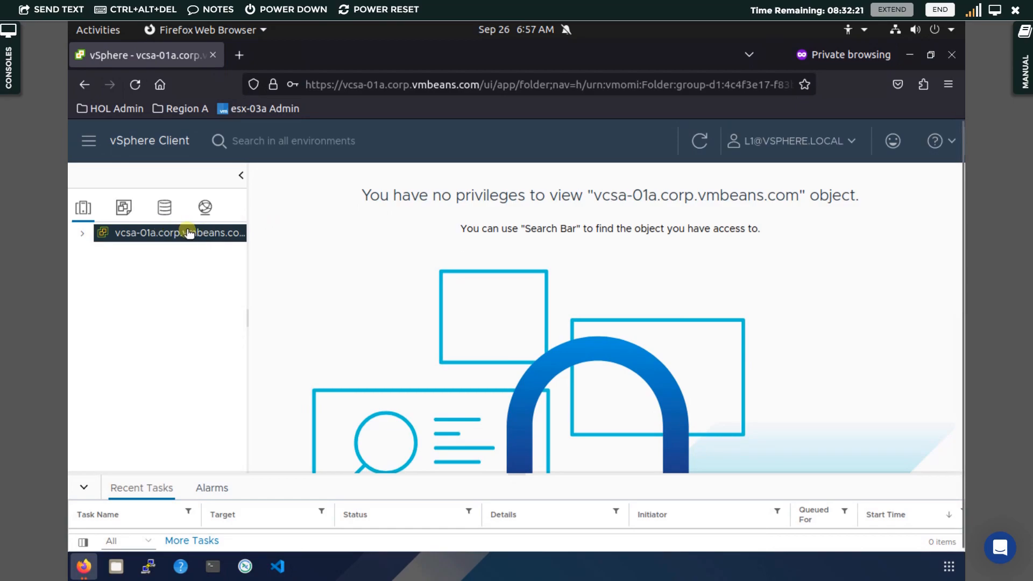
Expand vcsa-01a, RegionA01 and RegionA01-COMP01 to reveal TinyLinux2 as the only VM
click(84, 236)
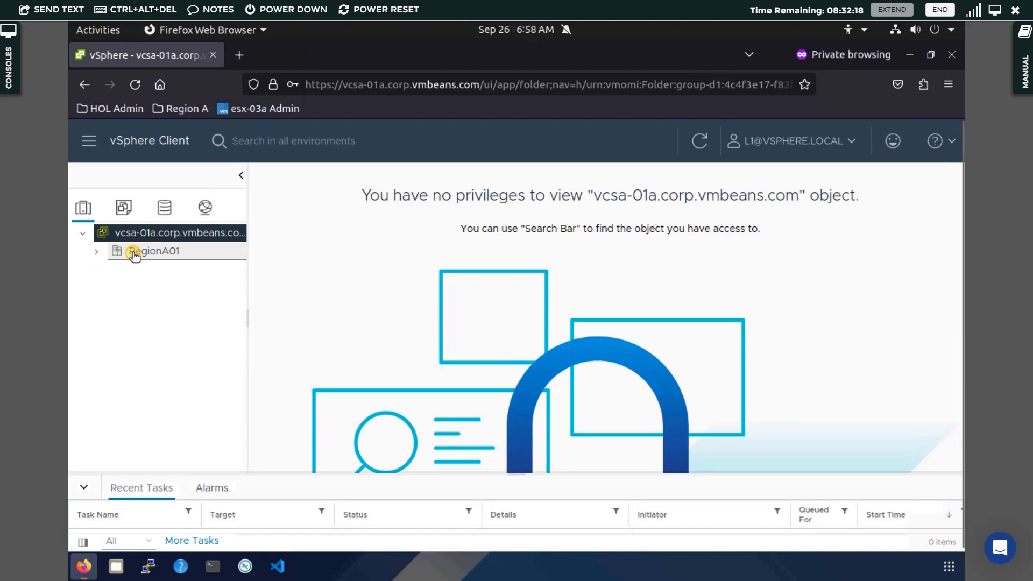
click(134, 253)
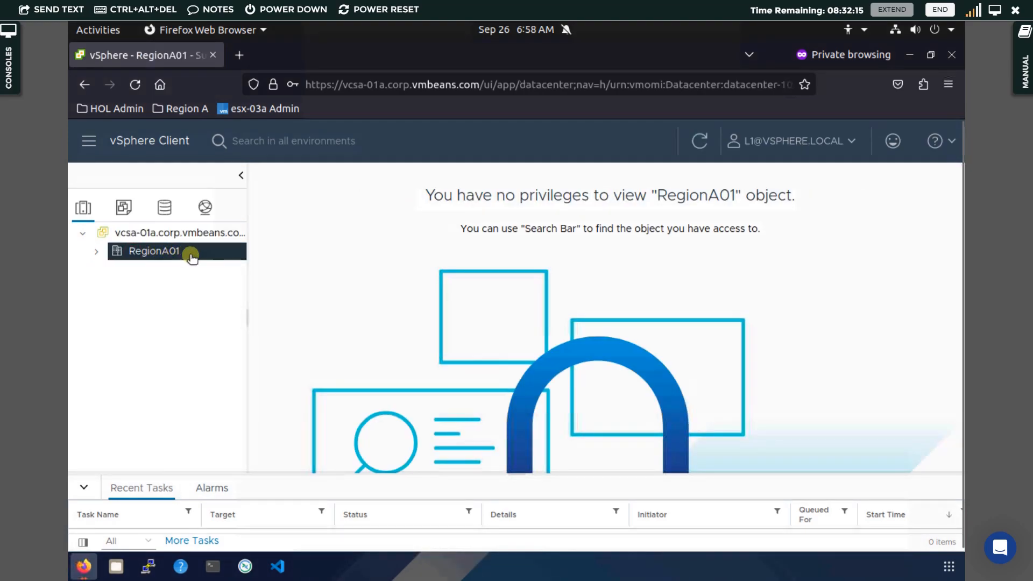
click(97, 254)
click(151, 270)
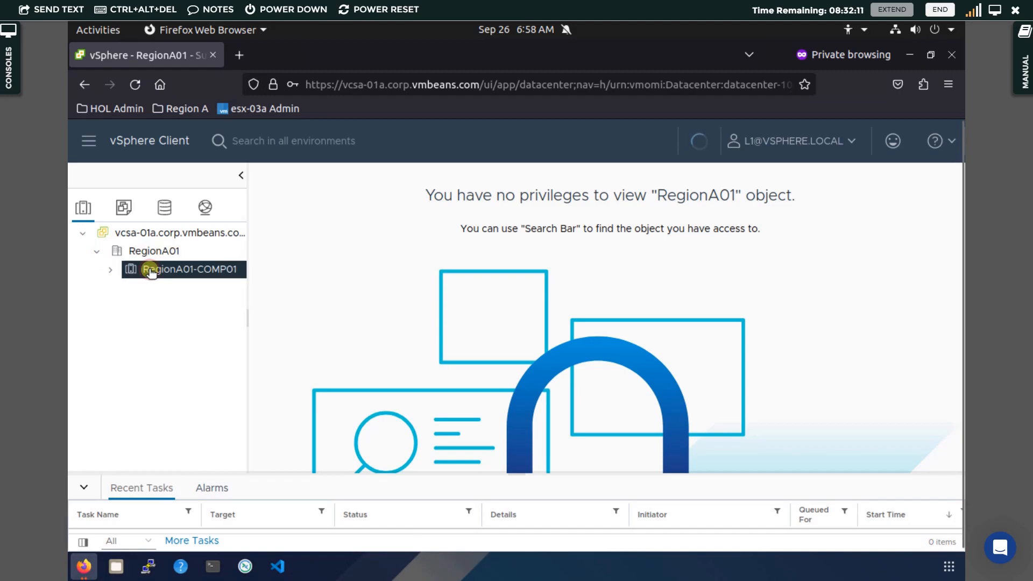
click(110, 270)
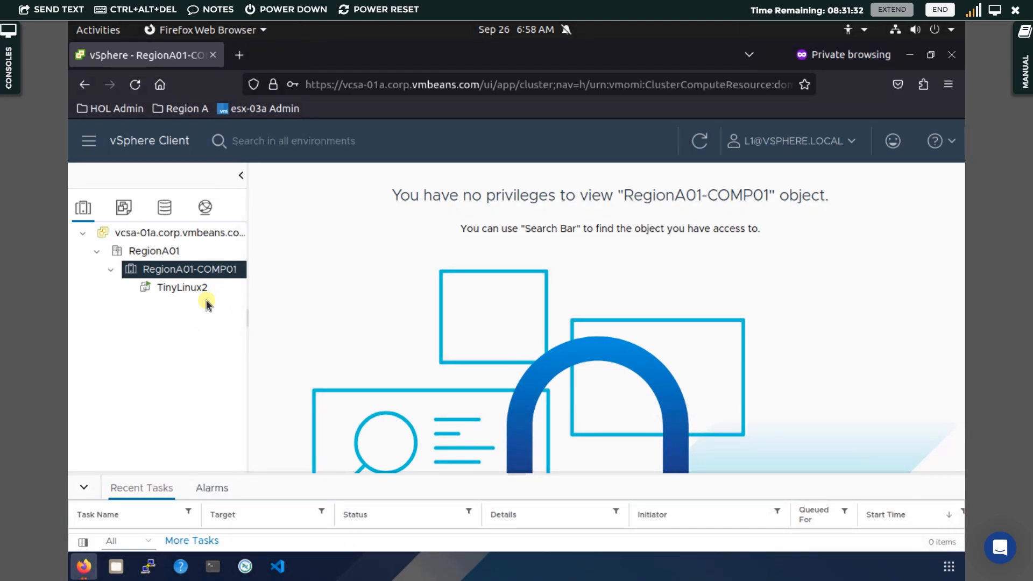
Select the vCenter, datacenter and cluster to confirm each reports no privileges to view it
click(184, 232)
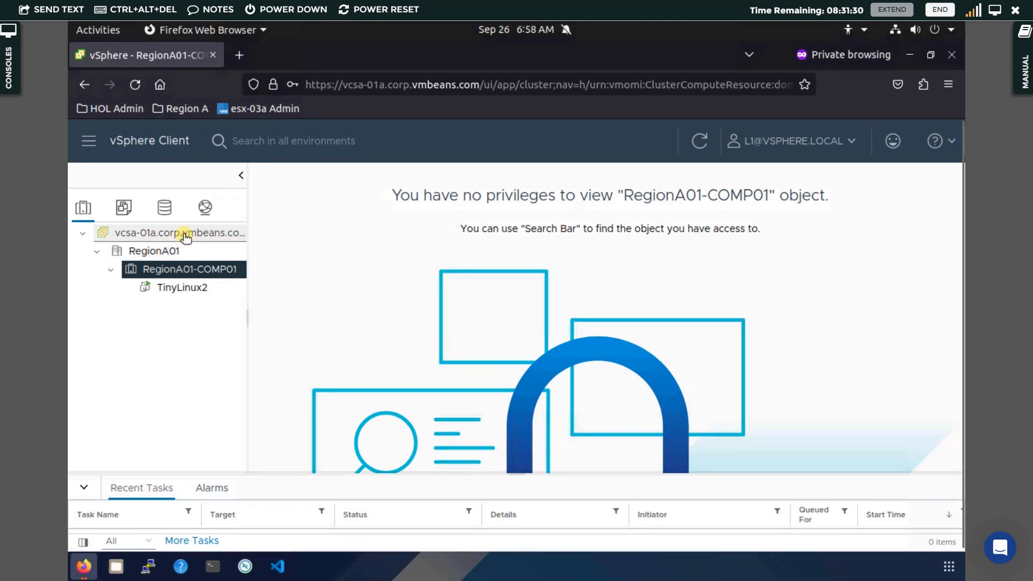
click(157, 252)
click(182, 270)
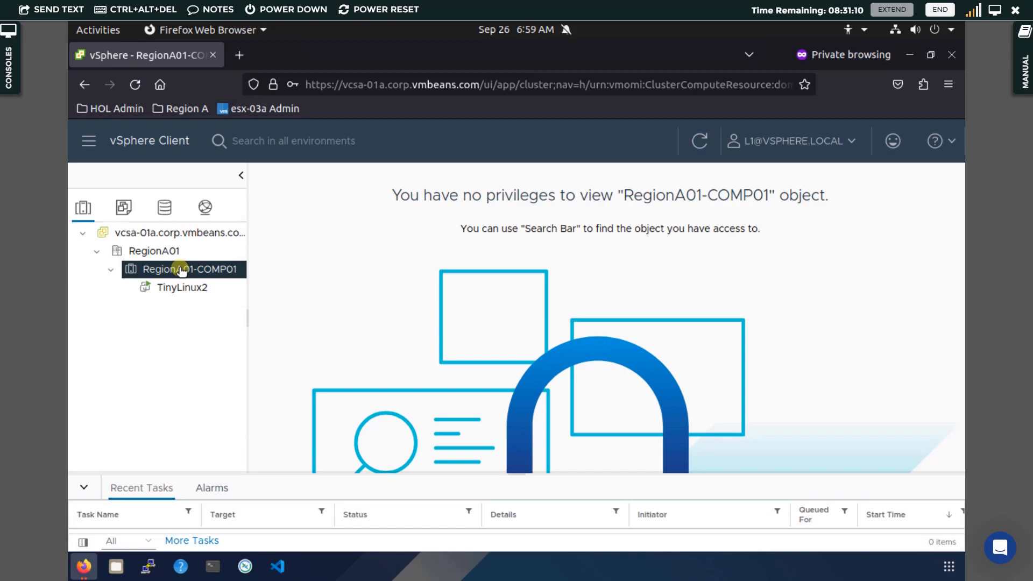
click(181, 287)
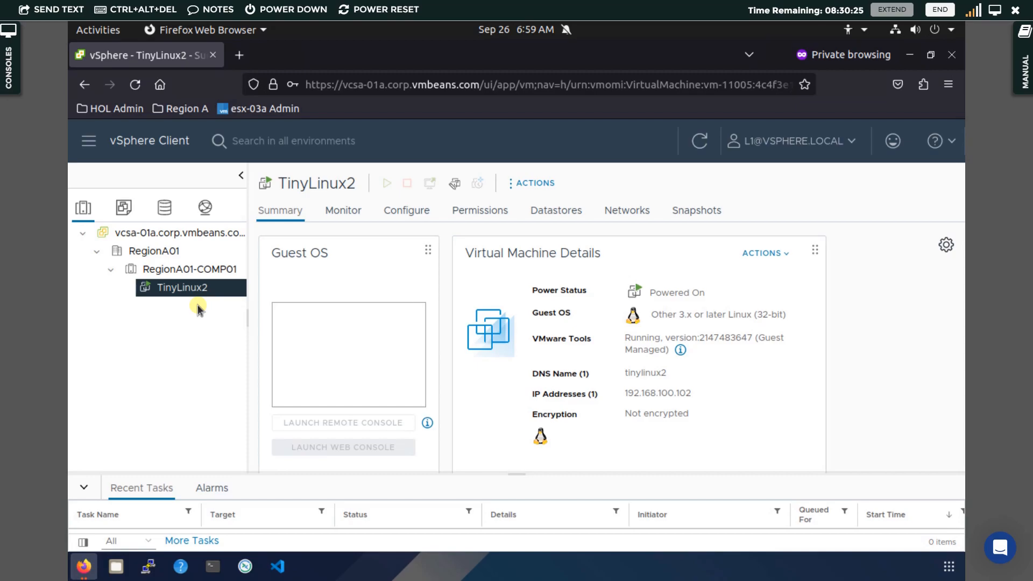
click(156, 252)
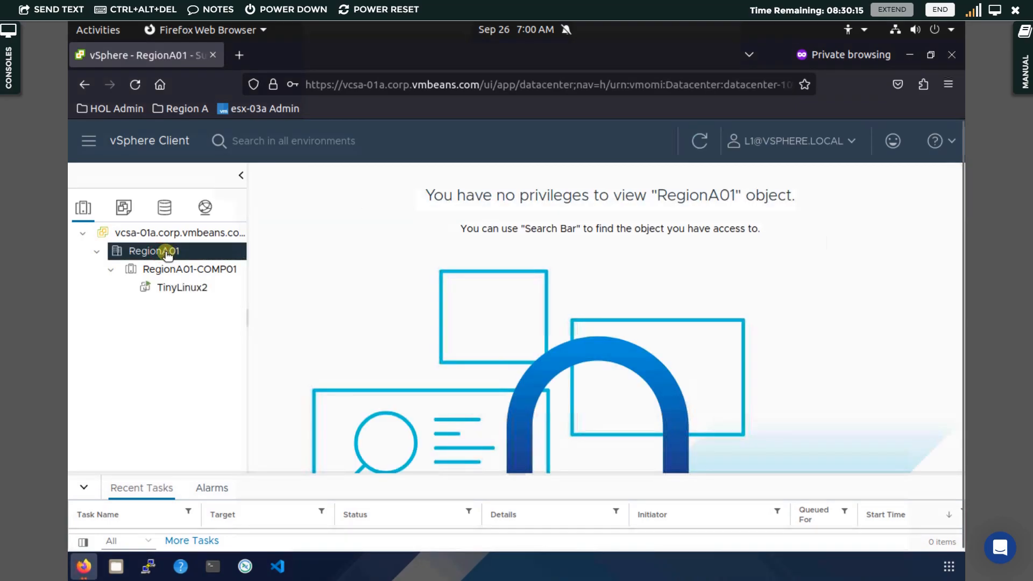
click(183, 270)
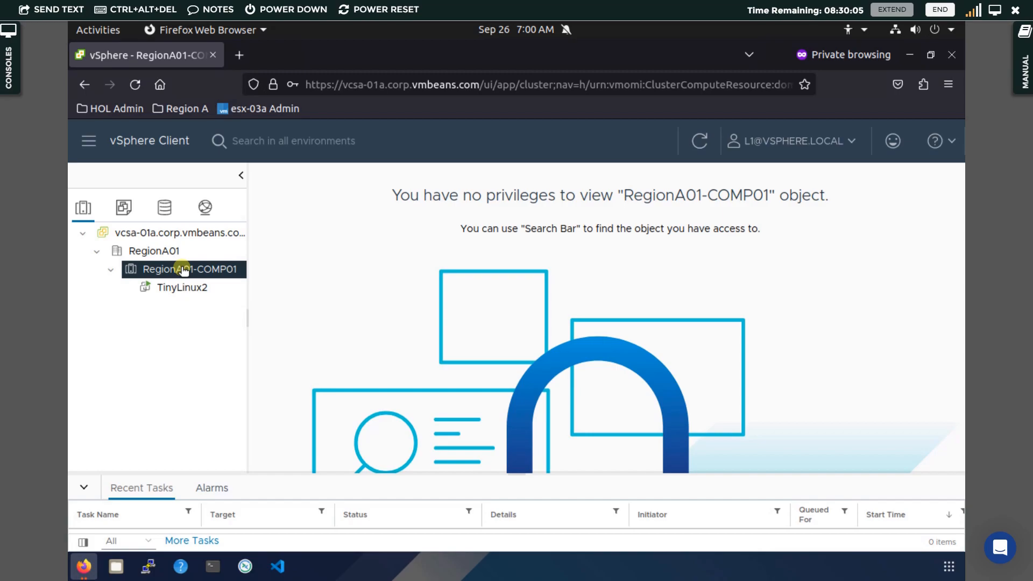
click(179, 291)
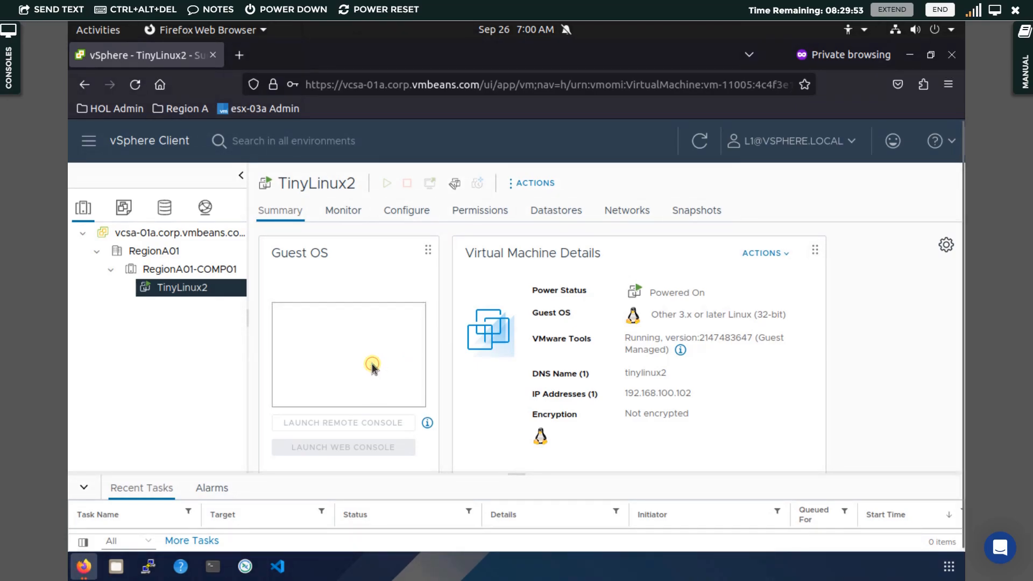
click(333, 340)
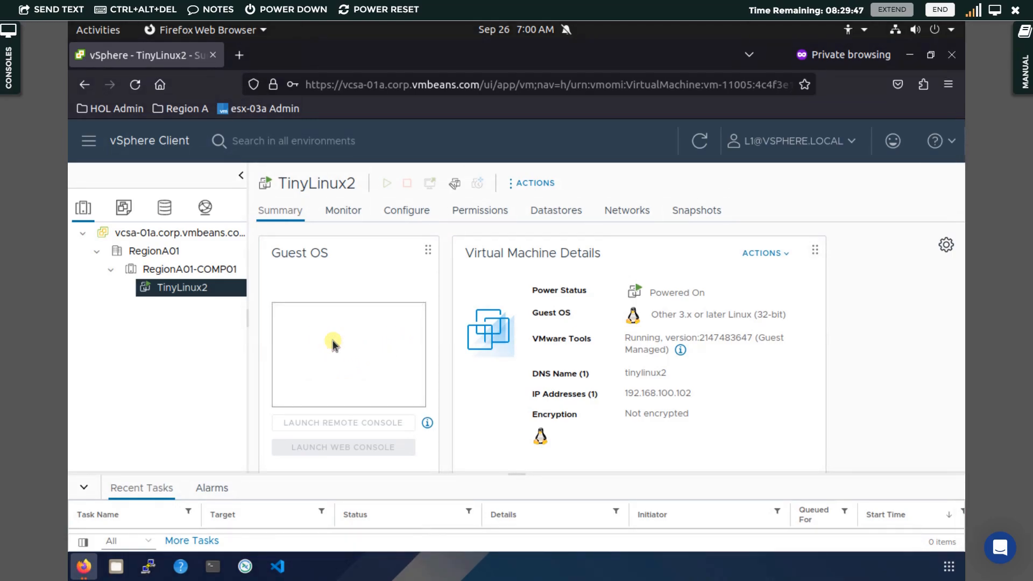
right_click(202, 296)
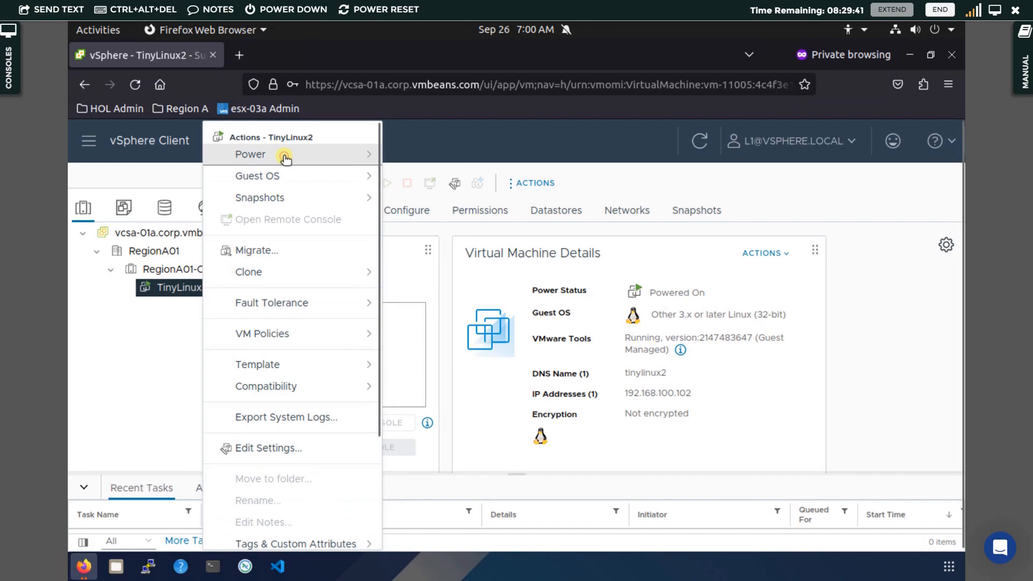
mouse_move(284, 158)
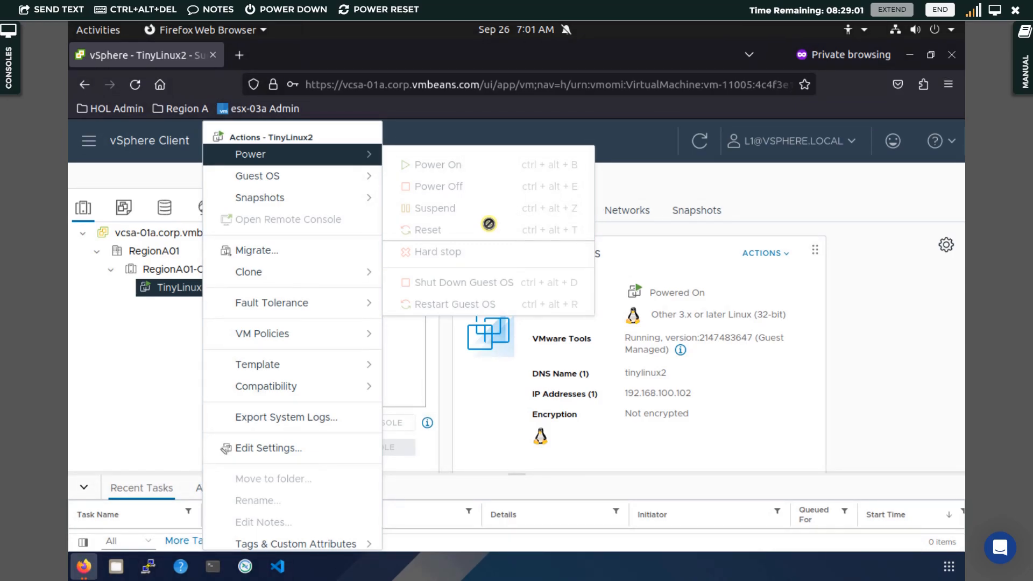
click(144, 262)
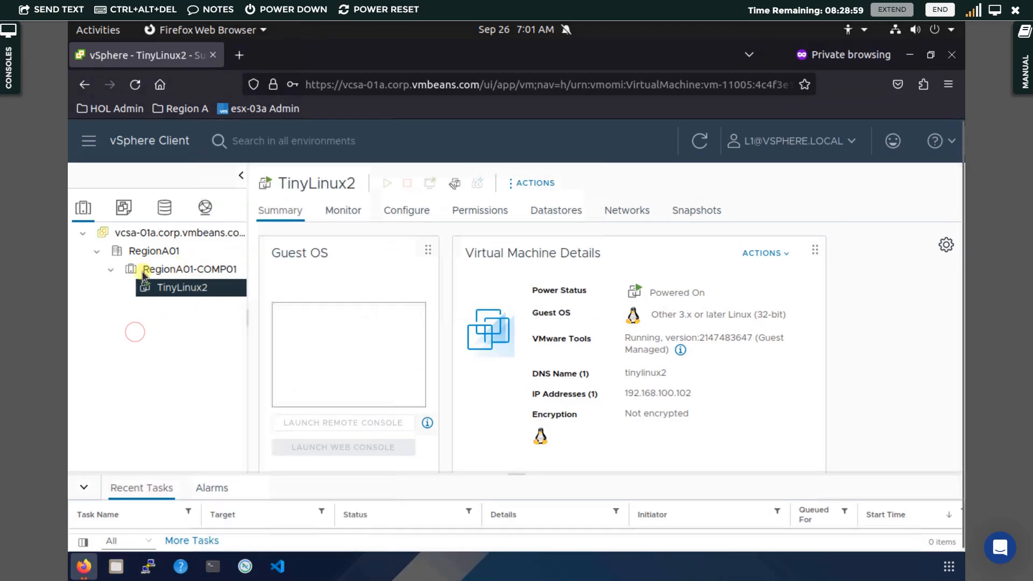
right_click(171, 295)
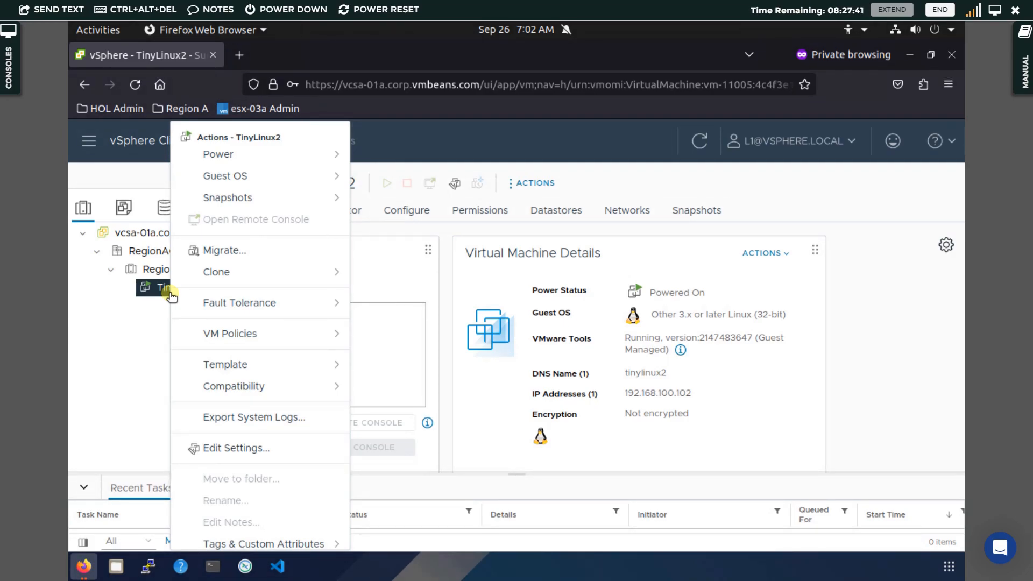
click(119, 356)
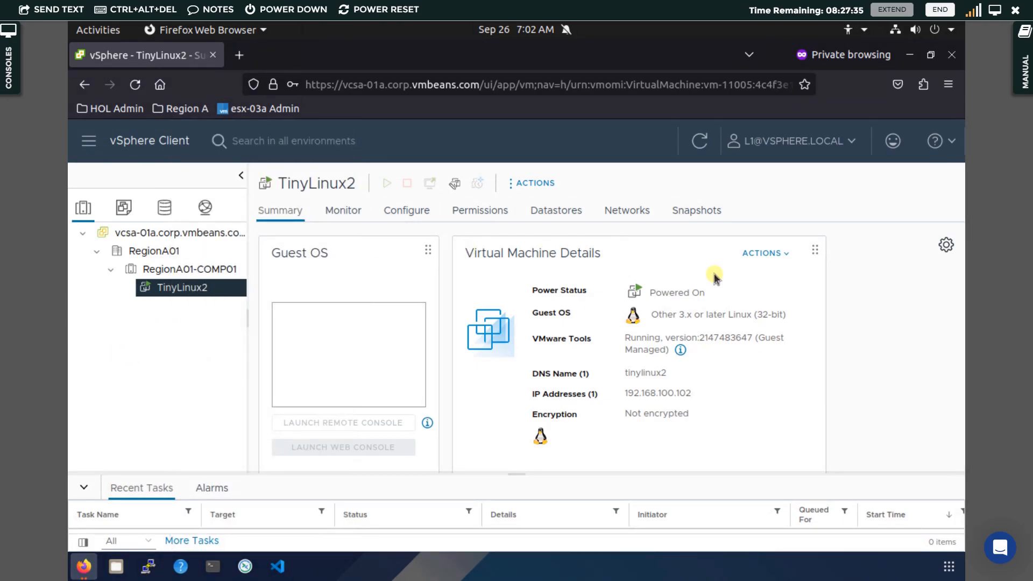
mouse_move(77, 567)
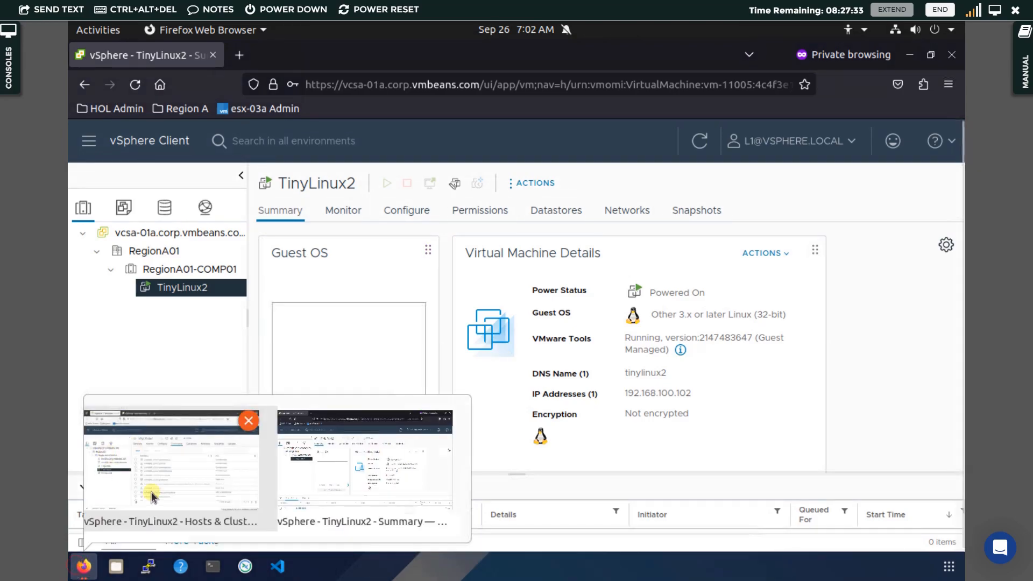
Return to the administrator's window and its 'vSphere - Configuration' tab
click(176, 473)
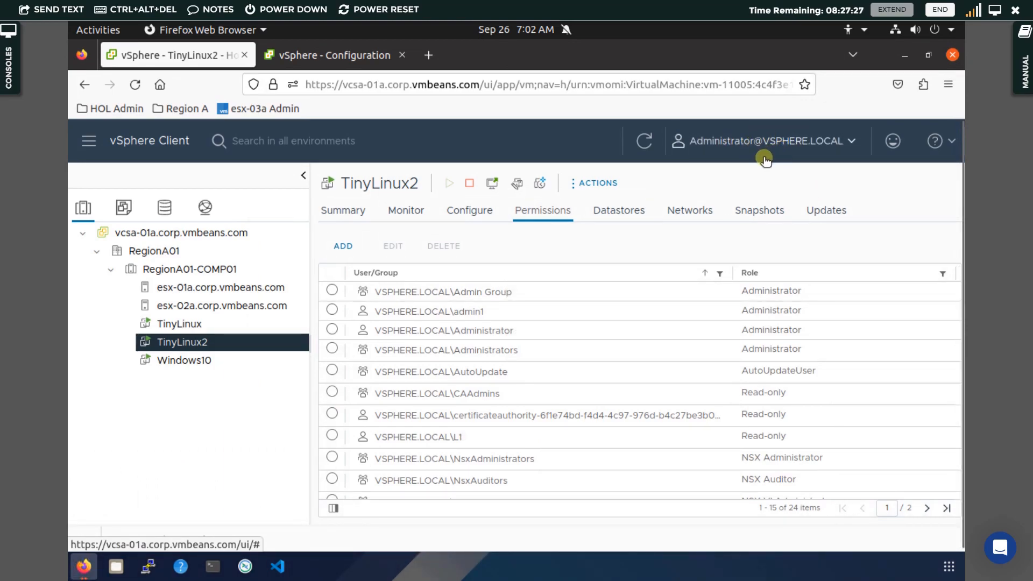
click(334, 56)
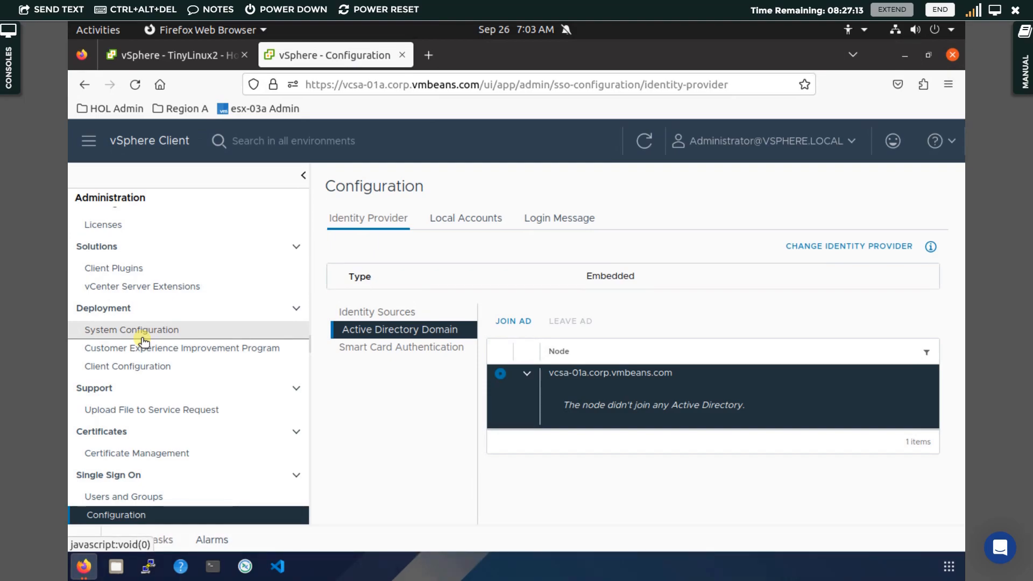
Open the Roles list and show where the Administrator role is assigned
scroll(129, 382, down, 1)
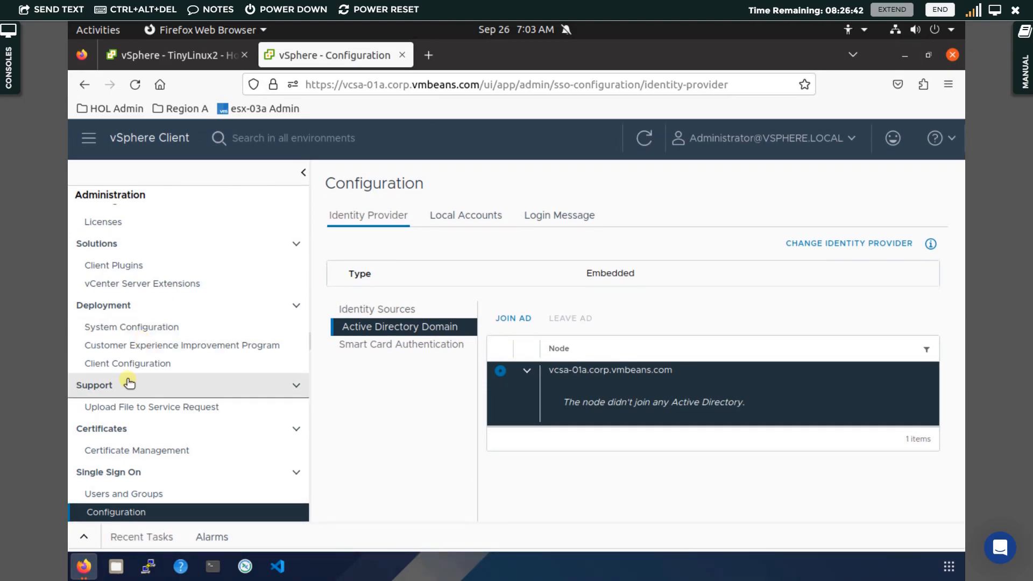
scroll(129, 383, up, 3)
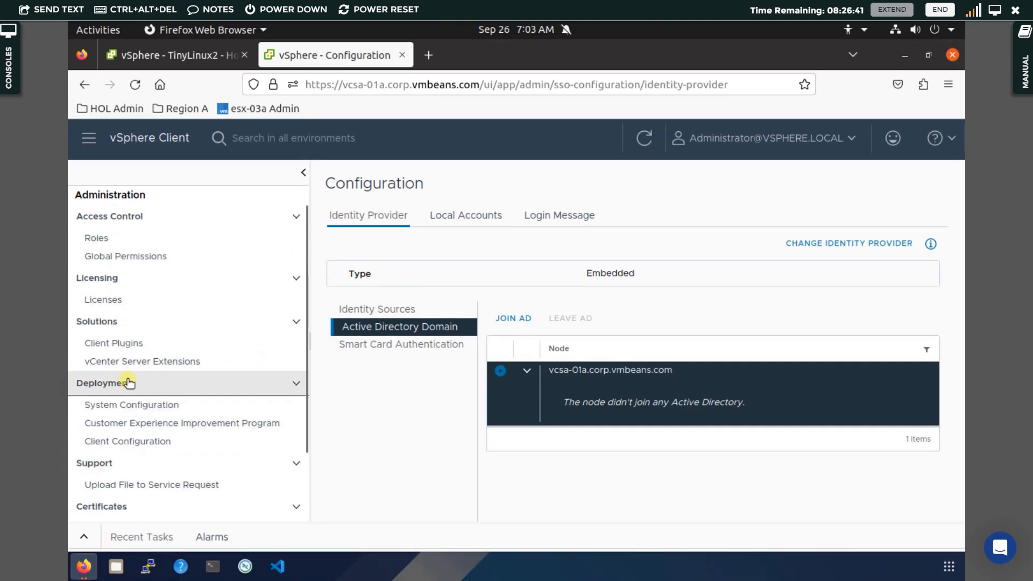
click(127, 242)
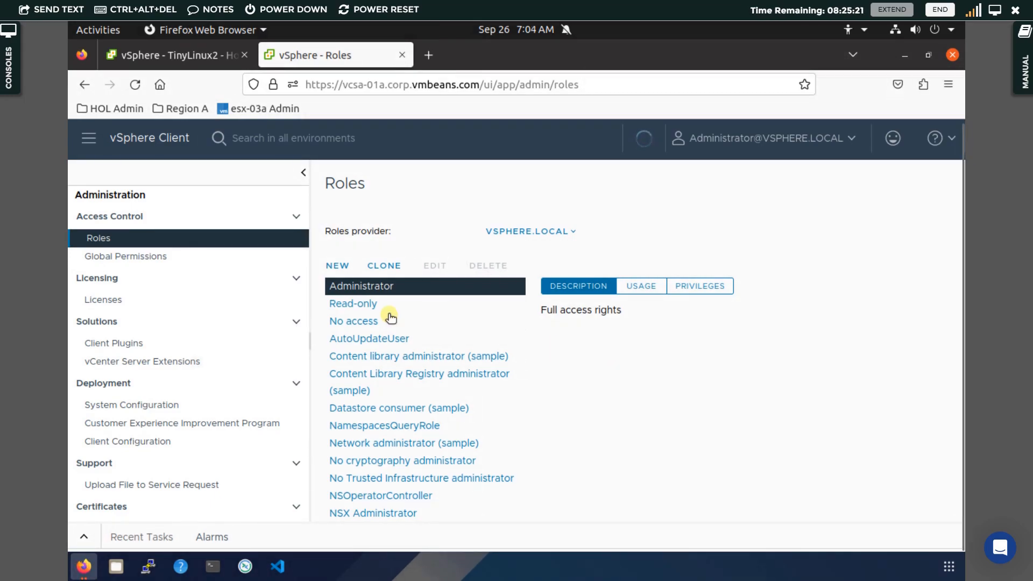
click(396, 285)
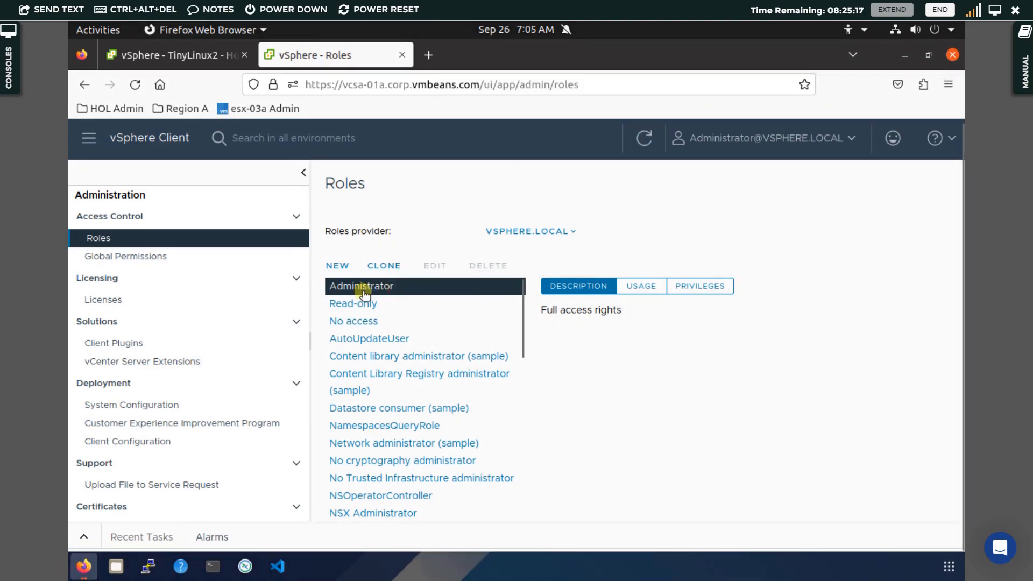
click(640, 287)
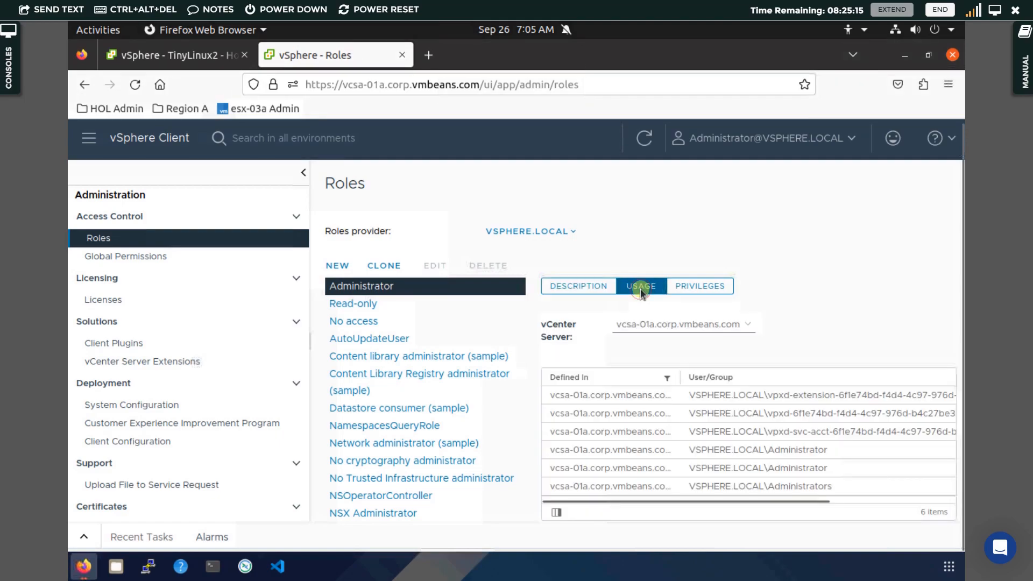
Inspect an Administrator assignment, check Read-only's usage by L1 on TinyLinux2, and open New Role
click(645, 414)
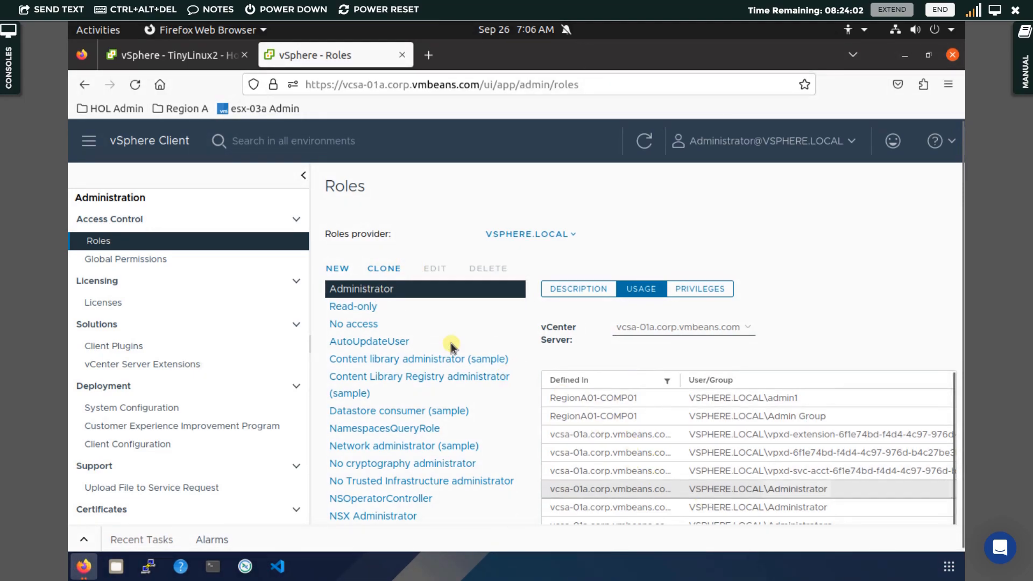
click(392, 309)
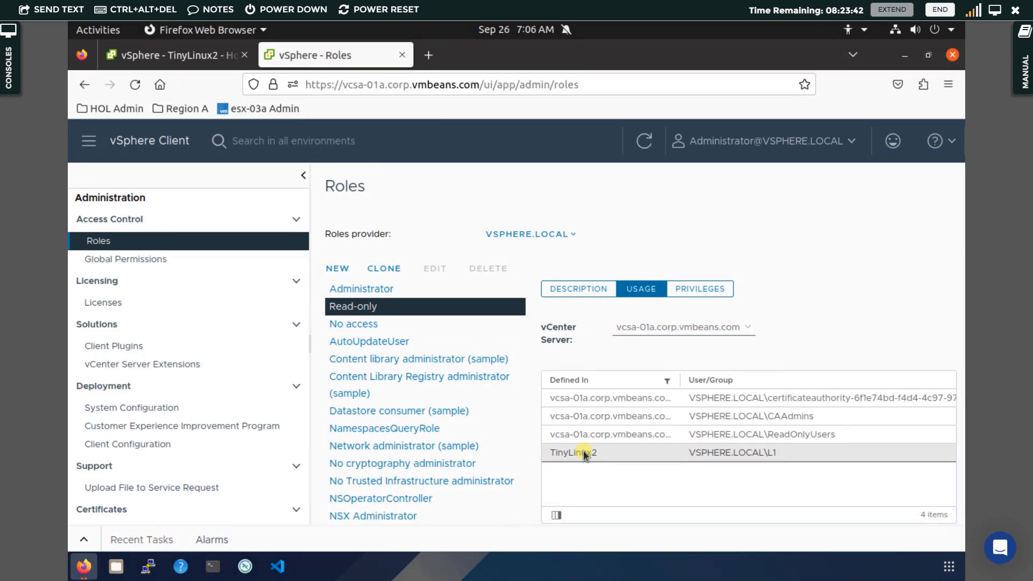
click(339, 269)
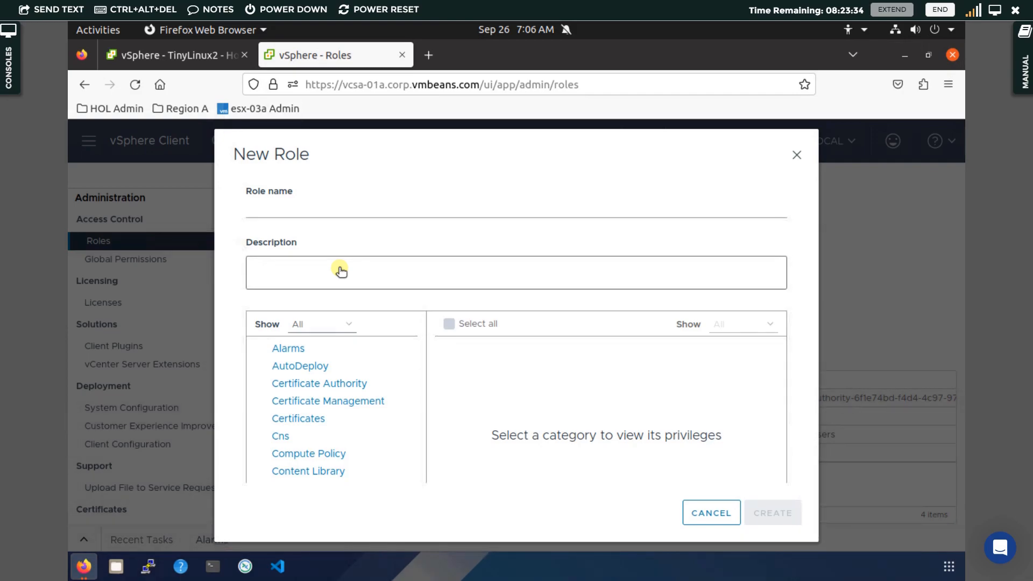
Put the cursor in the Description field of the still-blank New Role form
click(341, 270)
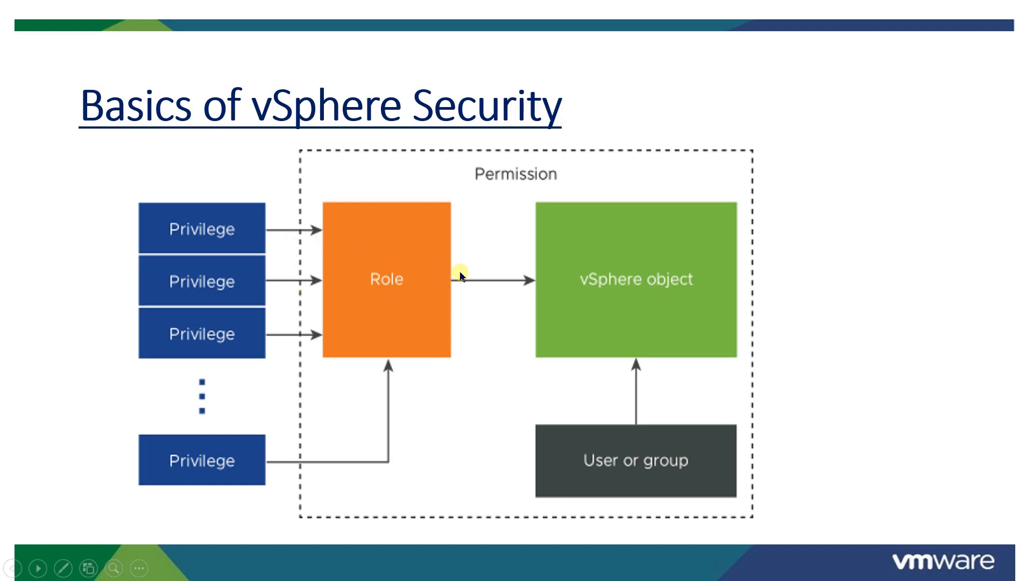
Leave the Basics of vSphere Security slideshow and return to the New Role dialog
key(alt+Tab)
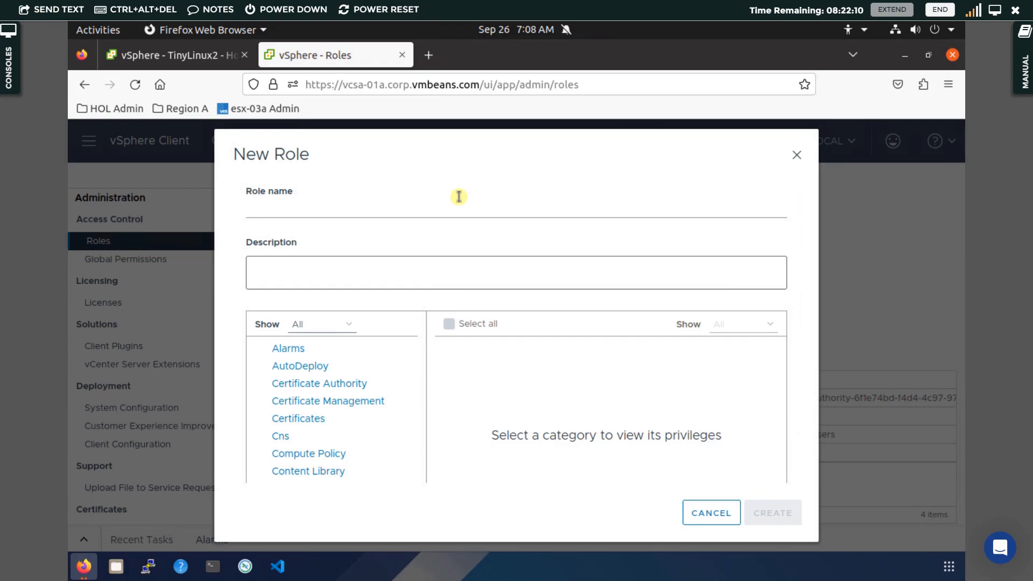
Enter PowerOnPowerOff as the role name and scroll the privilege categories down to Virtual machine
click(395, 208)
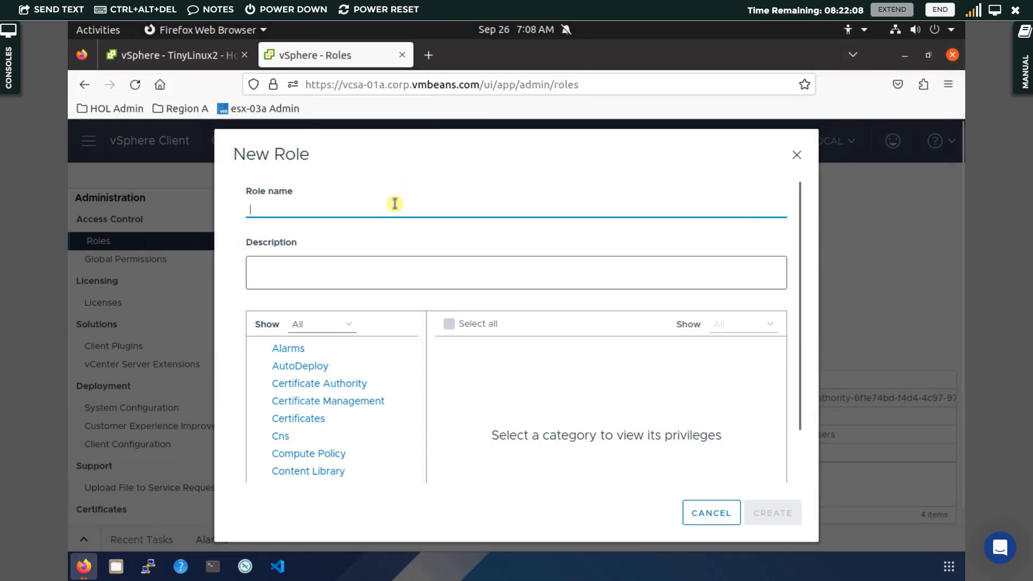
text(PowerOn)
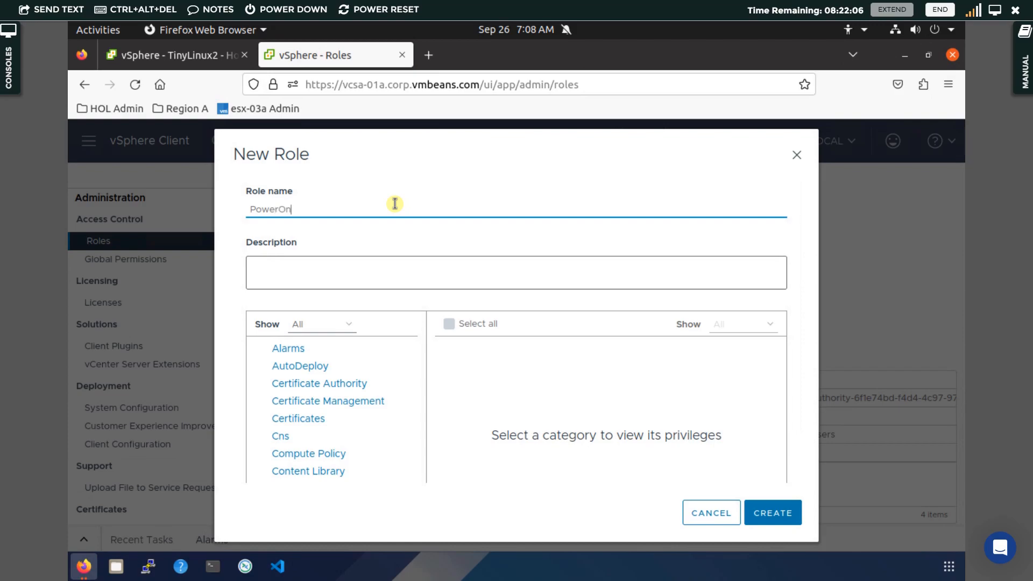
text(PowerOff)
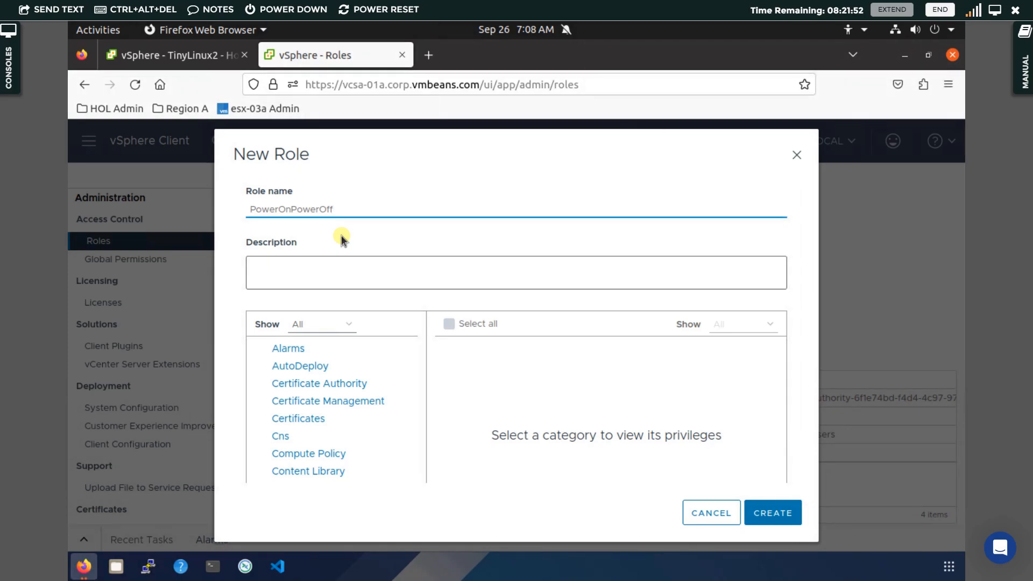
scroll(341, 235, down, 2)
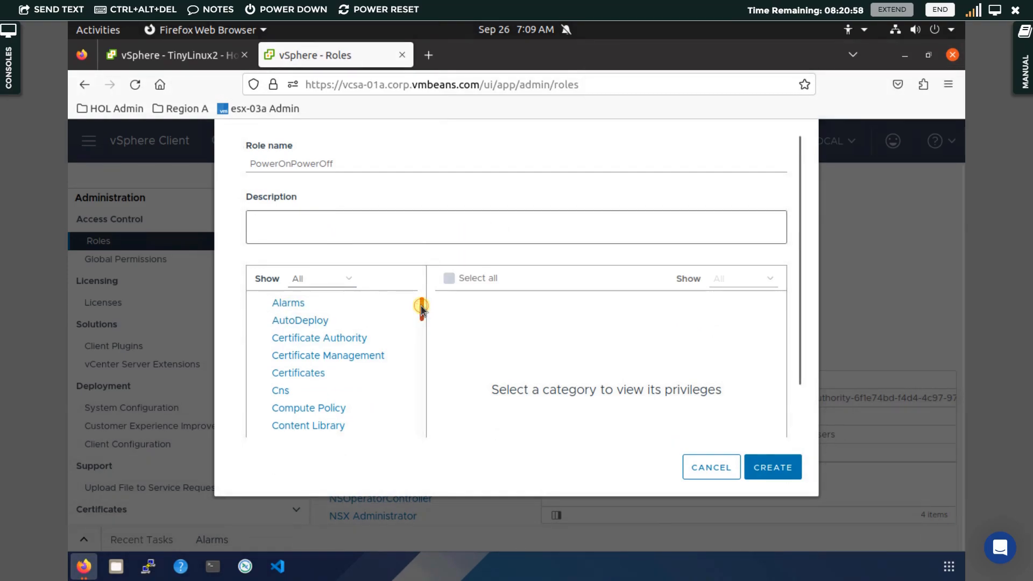
drag(421, 306, 415, 438)
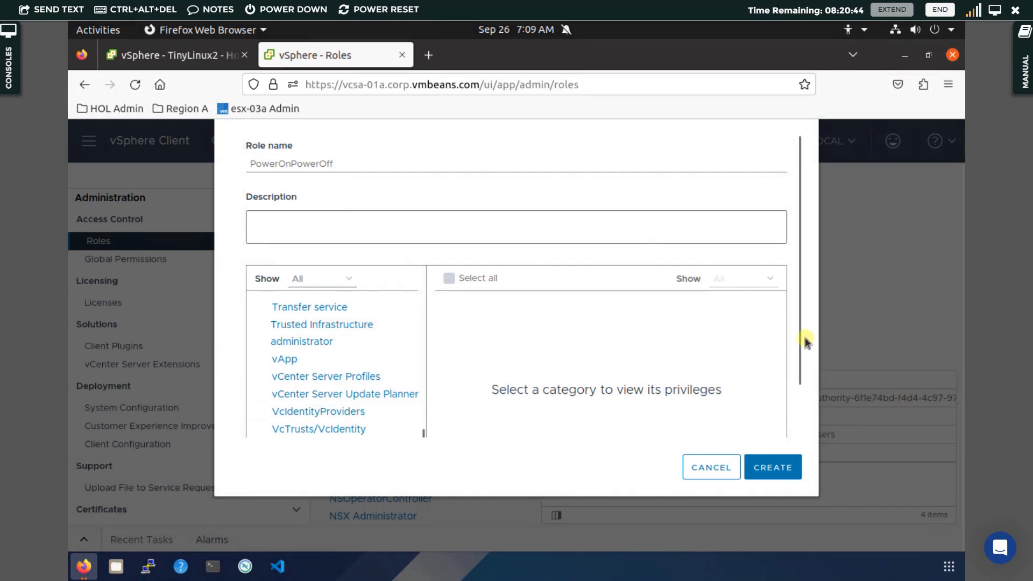
drag(800, 337, 797, 382)
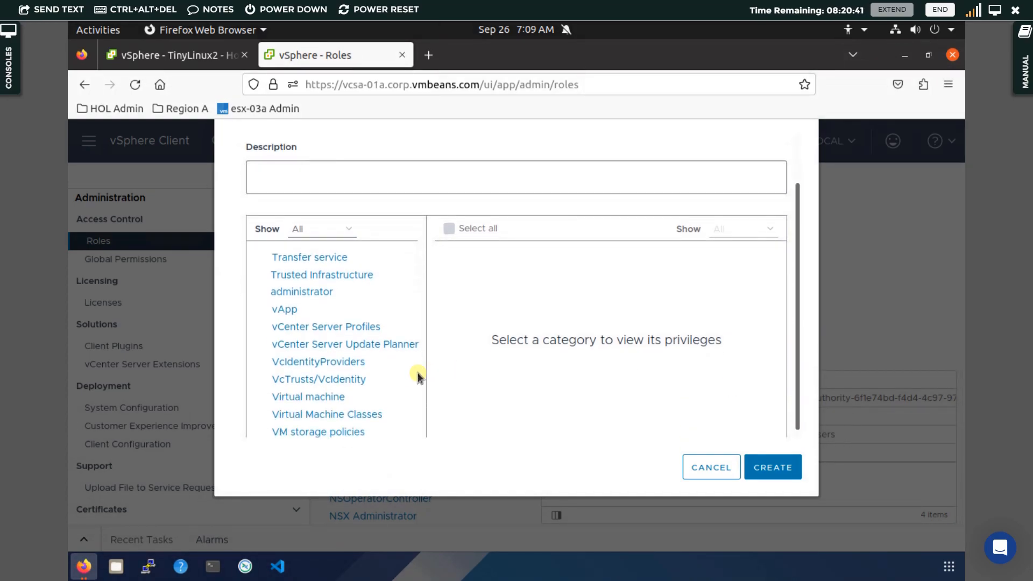
Expand every Virtual machine privilege, including Change Configuration, and scroll to Interaction's Power off and Power on
click(330, 399)
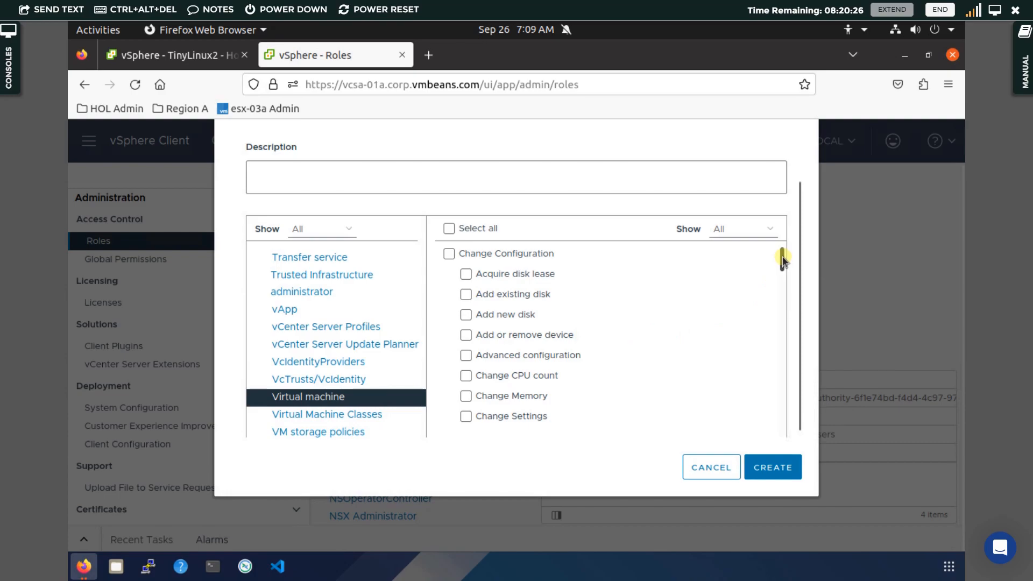
mouse_move(782, 260)
mouse_down()
mouse_move(779, 311)
mouse_move(781, 260)
mouse_move(779, 273)
mouse_up()
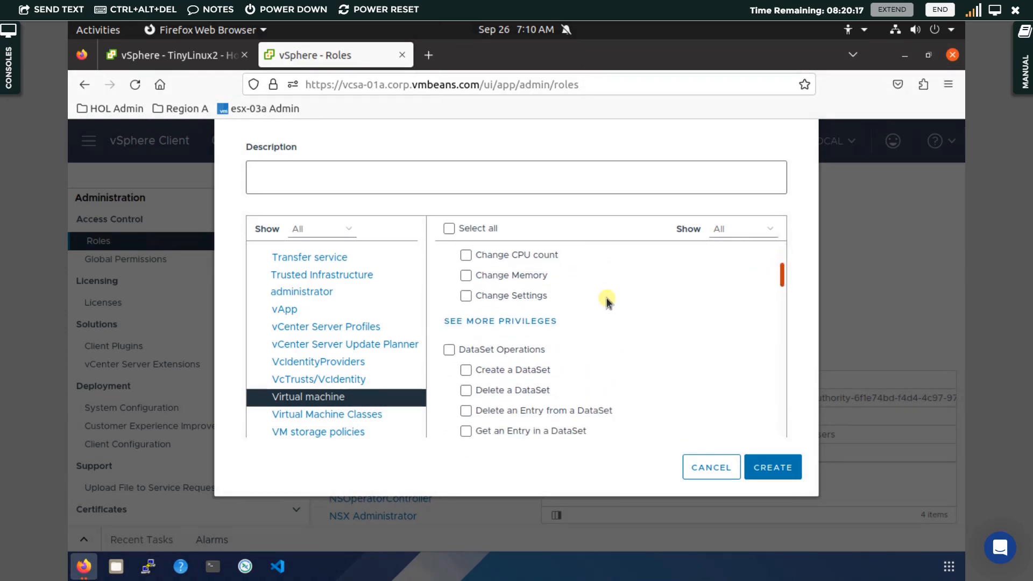
click(537, 329)
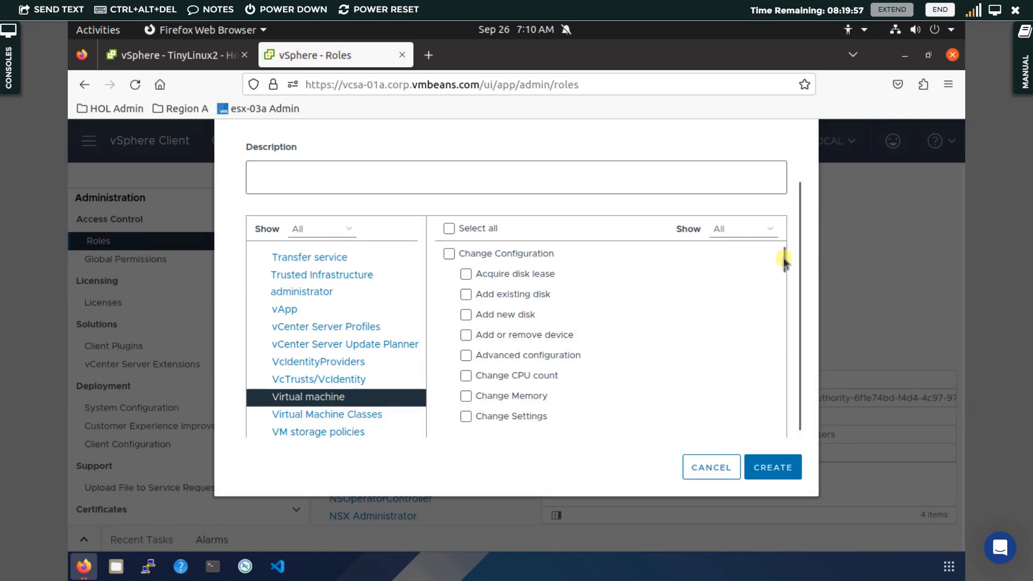
drag(783, 261, 775, 350)
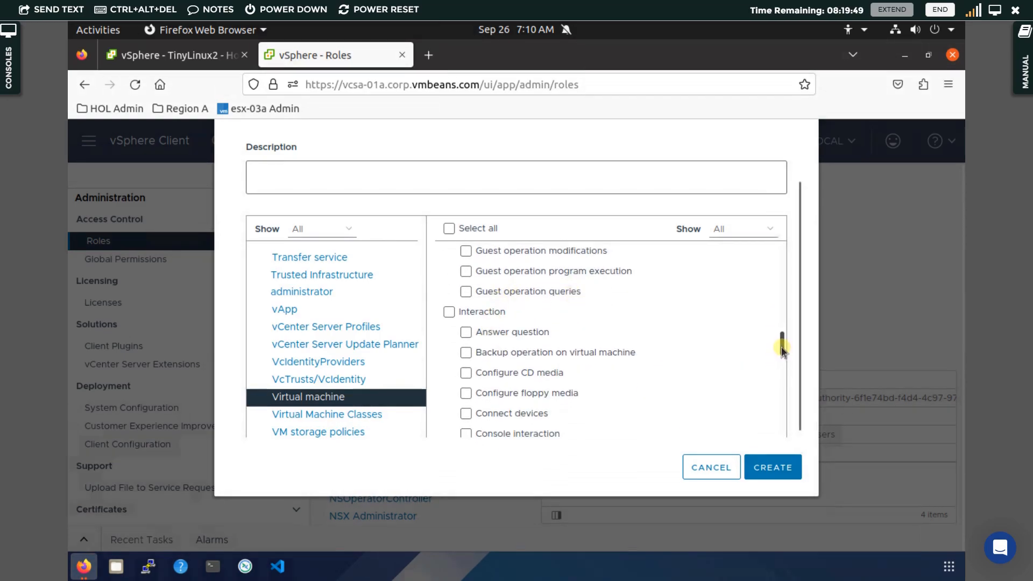
scroll(781, 356, down, 3)
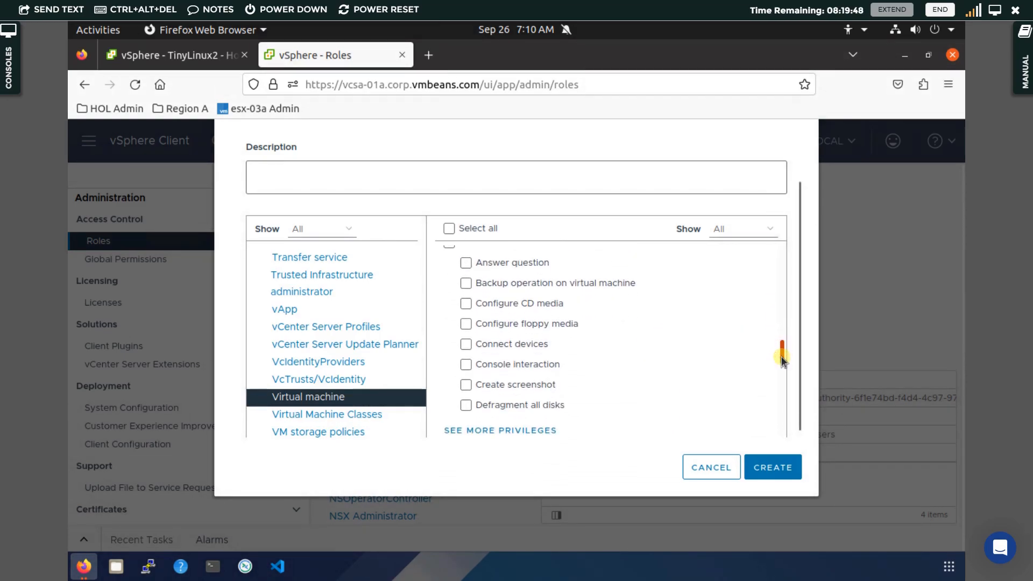
click(541, 426)
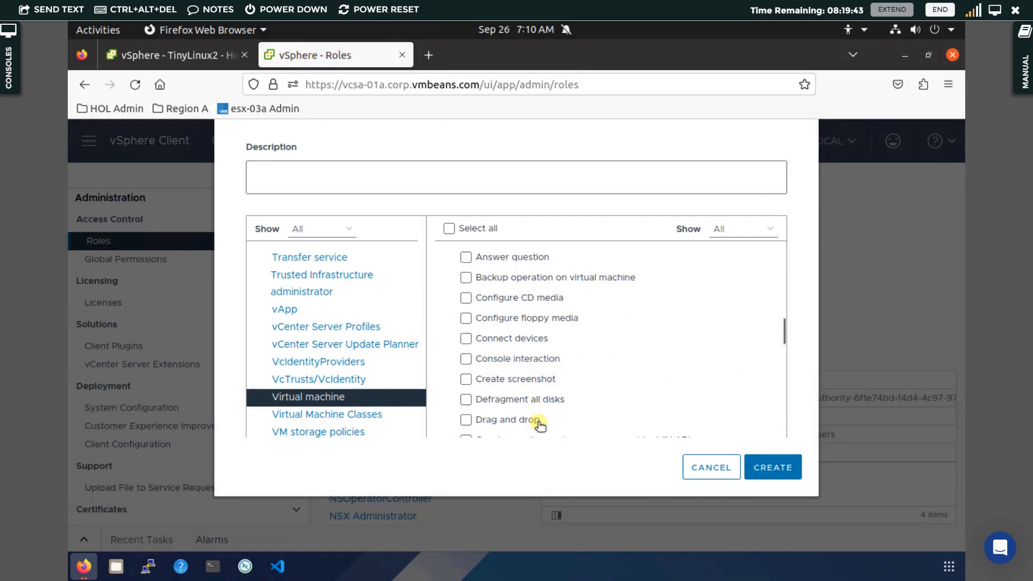
scroll(540, 425, down, 10)
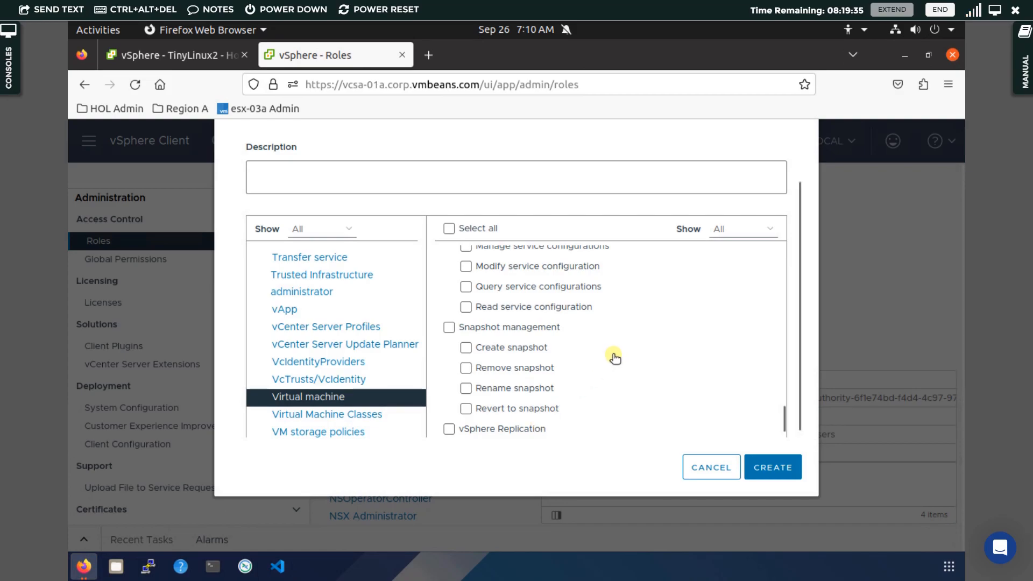
scroll(613, 357, up, 10)
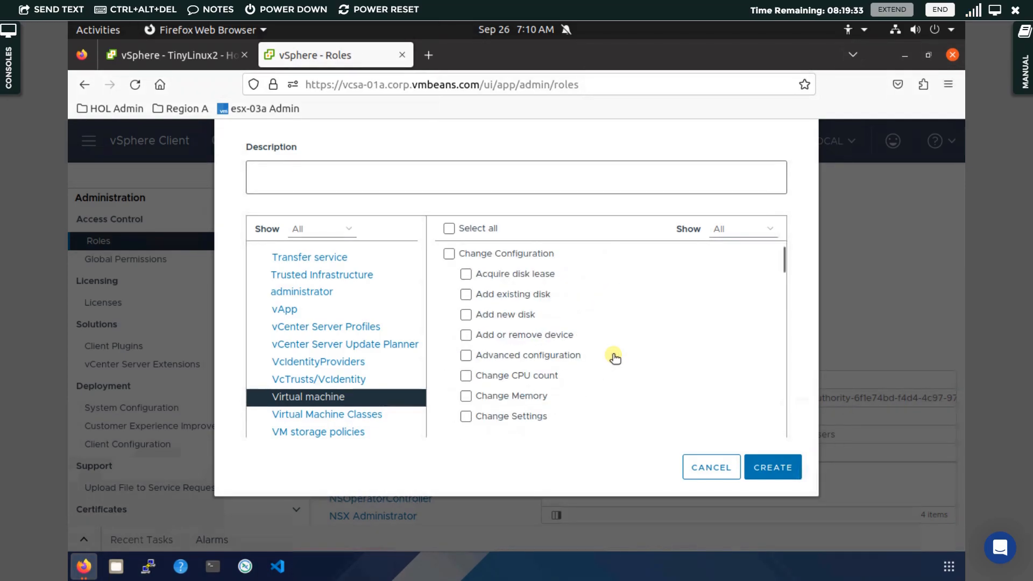
drag(783, 267, 781, 296)
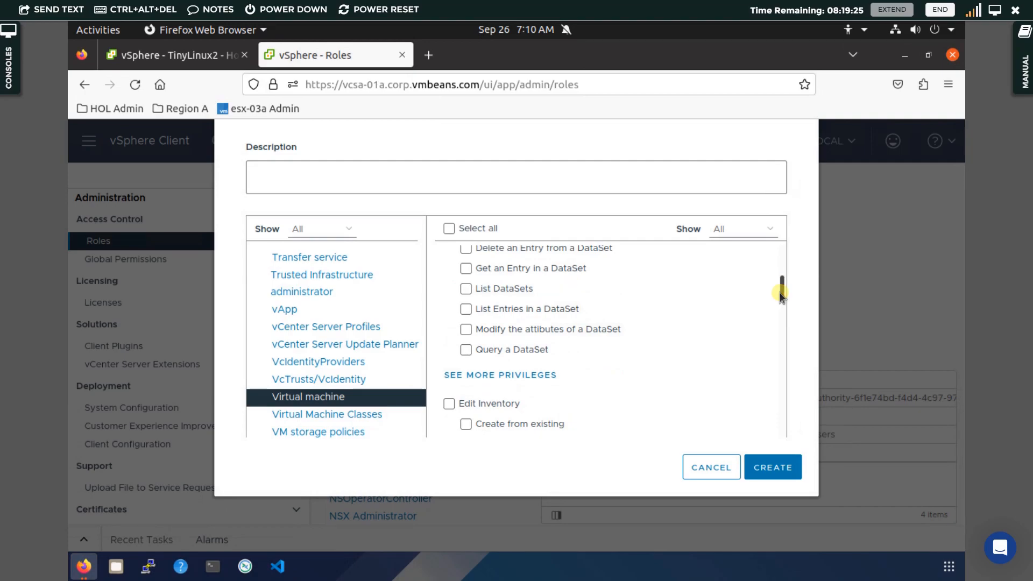
drag(782, 291, 780, 360)
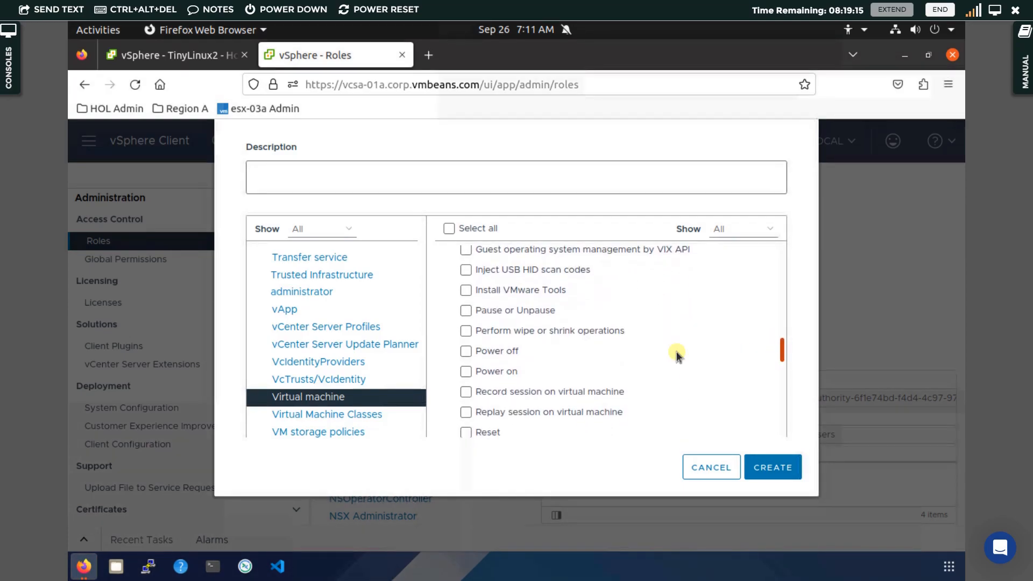
Grant Power off, Power on, Reset and Suspend, then create the PowerOnPowerOff role
click(466, 353)
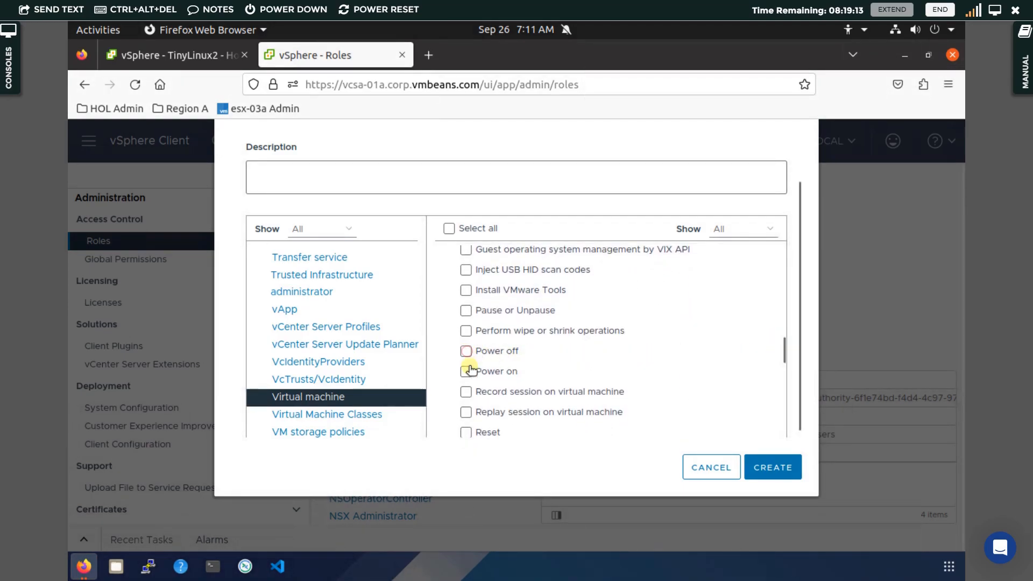
click(467, 373)
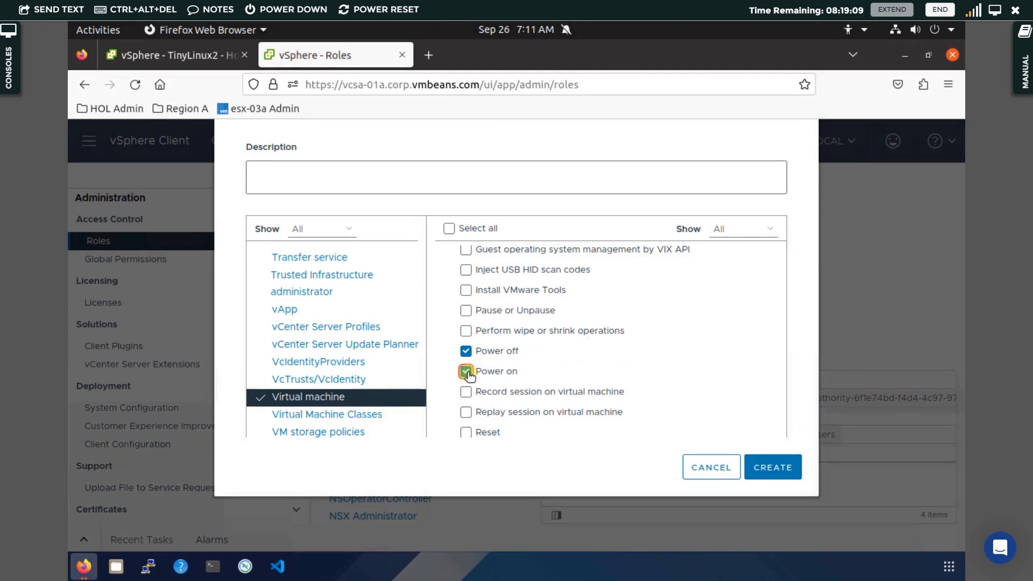
click(466, 433)
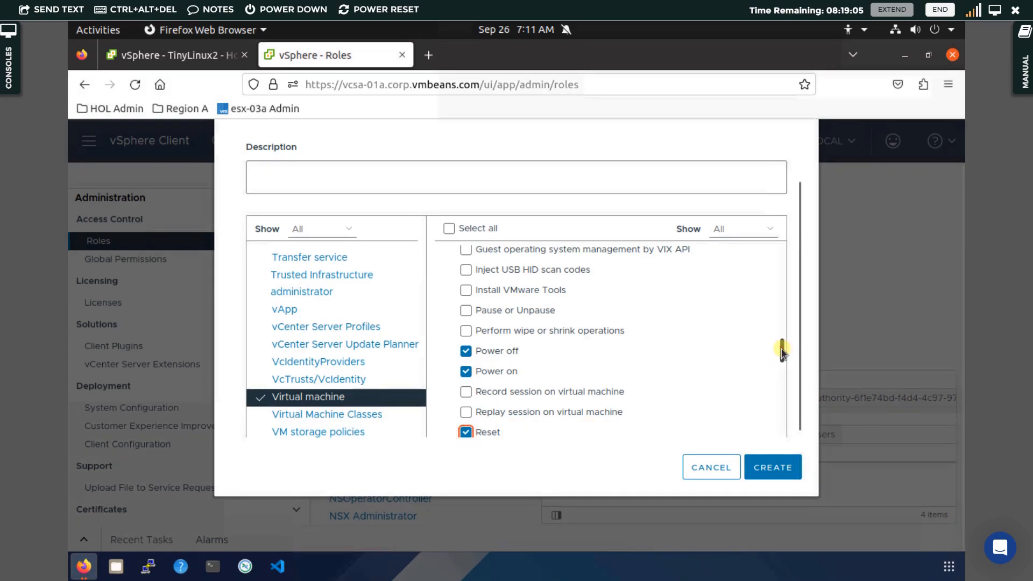
drag(781, 350, 780, 363)
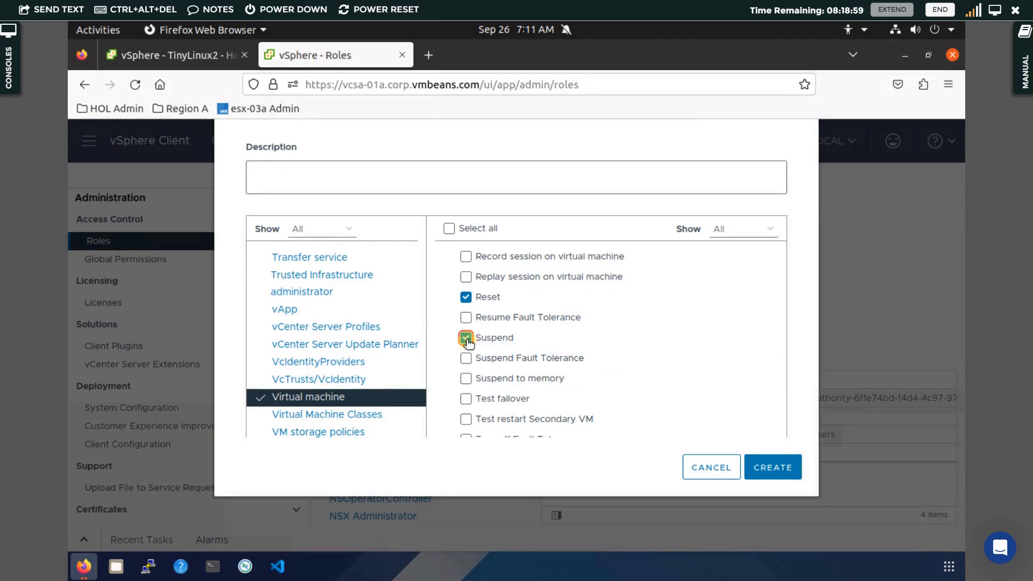
click(756, 466)
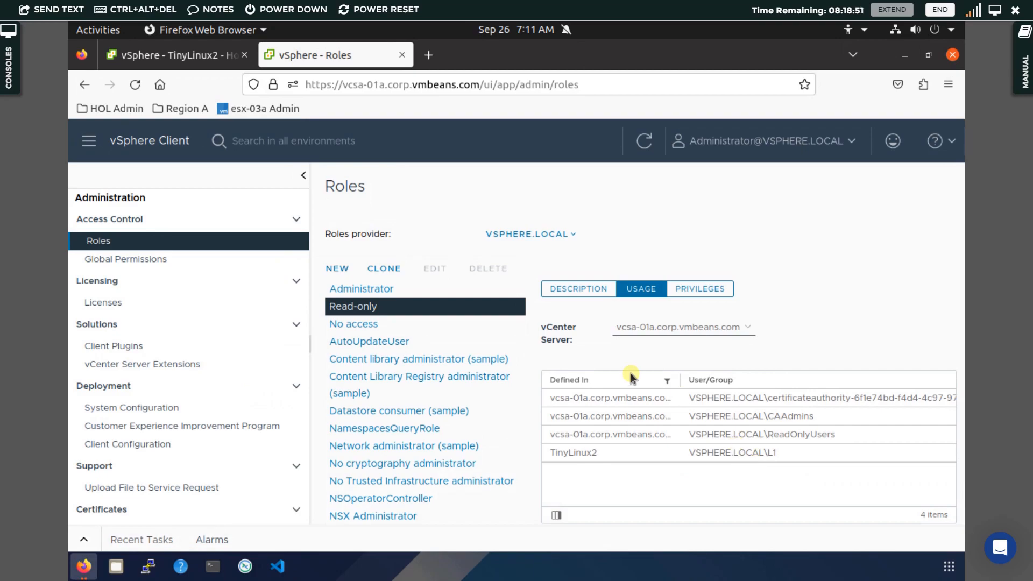
Find PowerOnPowerOff in the Roles list, select it, and view its description
scroll(373, 396, down, 3)
scroll(373, 396, down, 10)
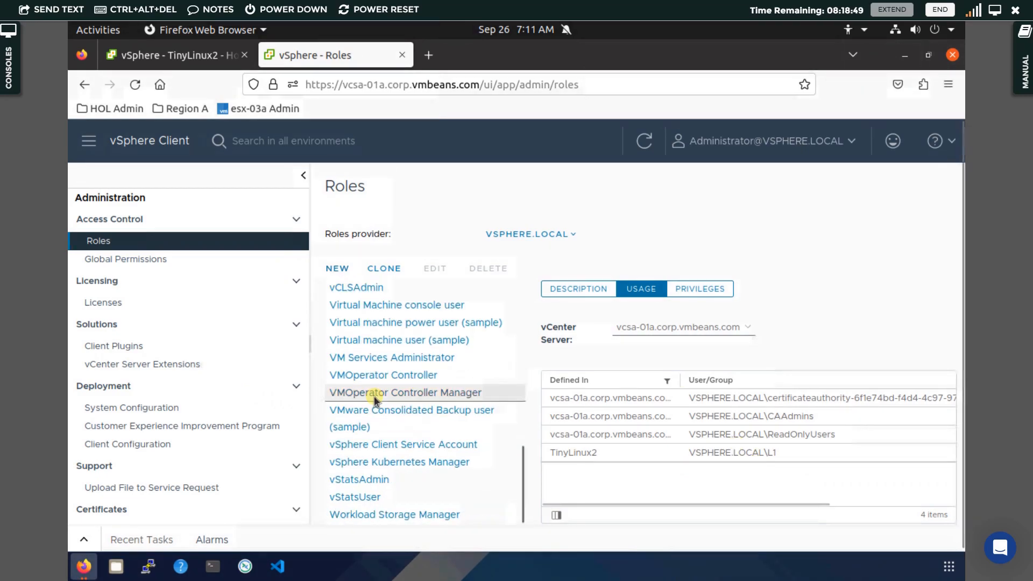
scroll(373, 396, up, 14)
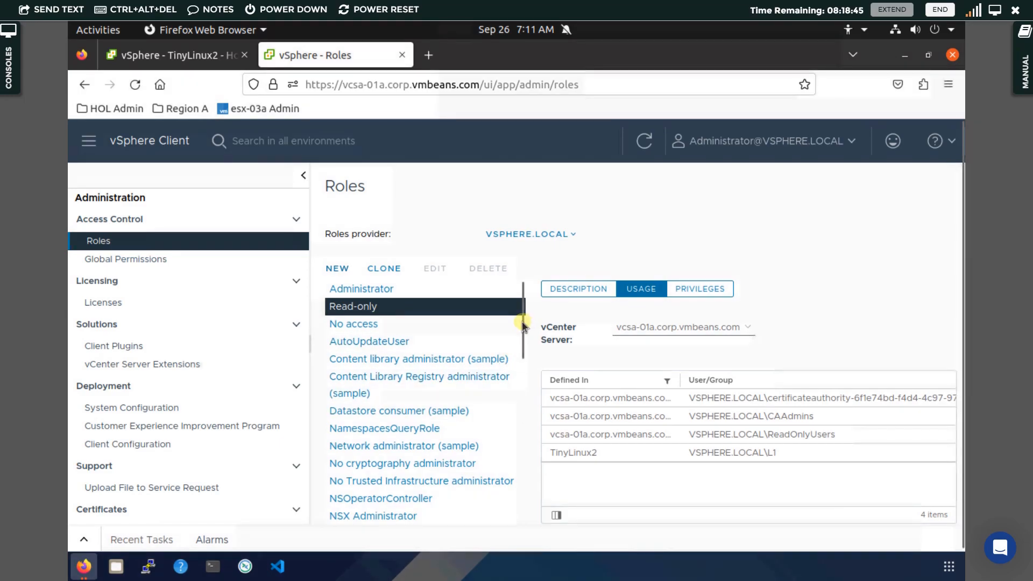
drag(517, 349, 519, 368)
scroll(519, 368, down, 1)
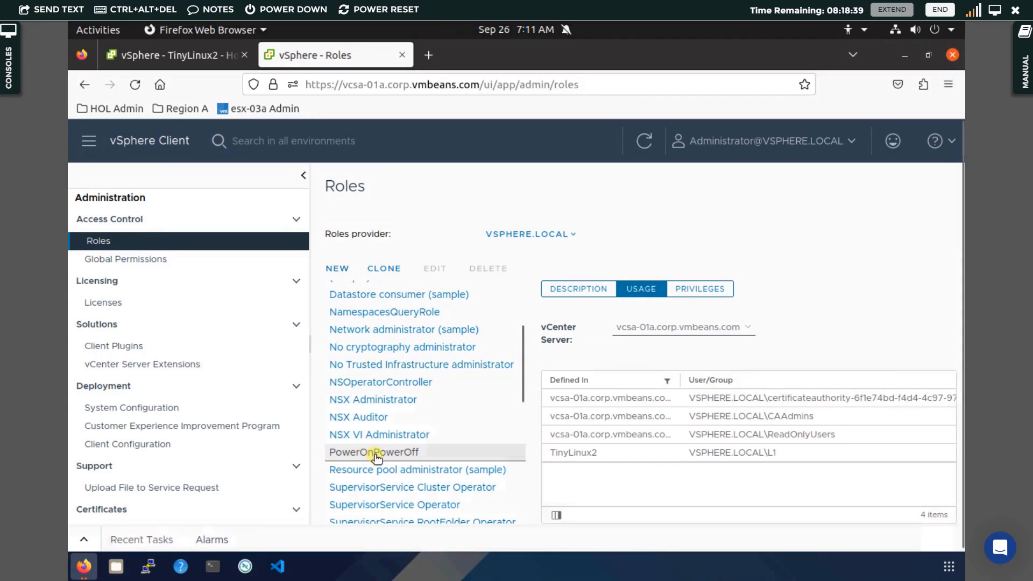
click(438, 453)
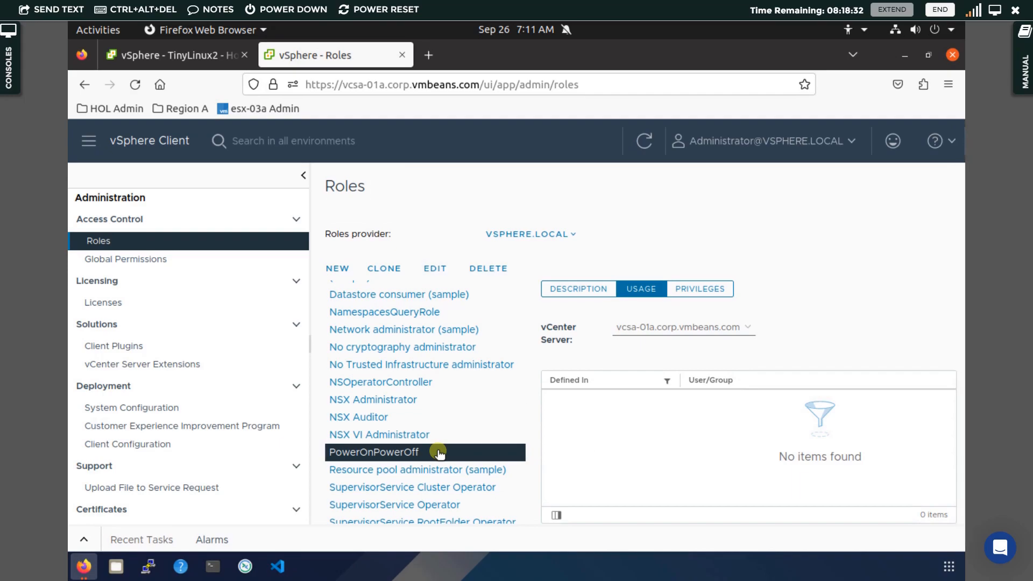
click(582, 295)
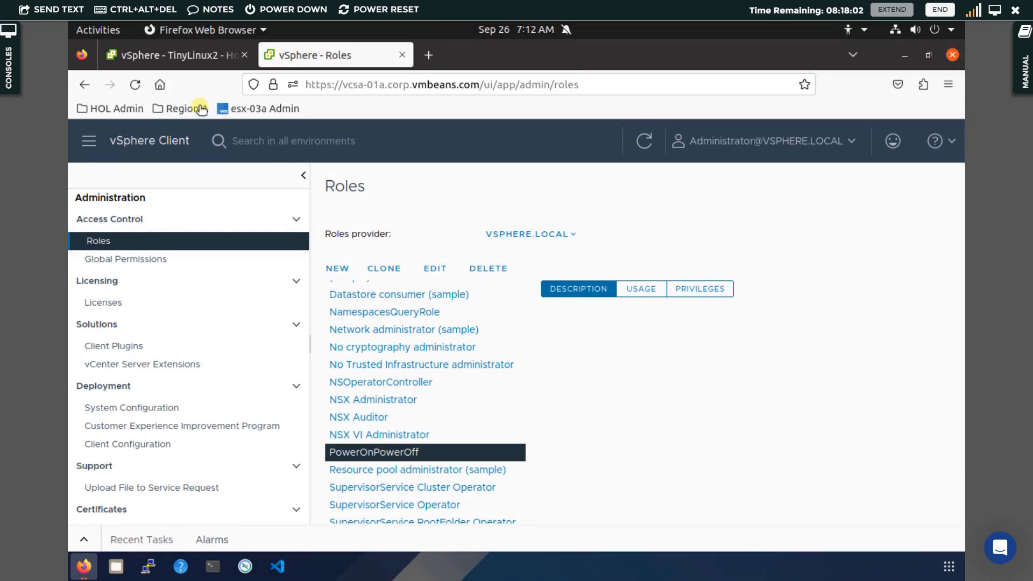
Edit L1's permission on TinyLinux2 so it uses the PowerOnPowerOff role instead of Read-only
click(176, 57)
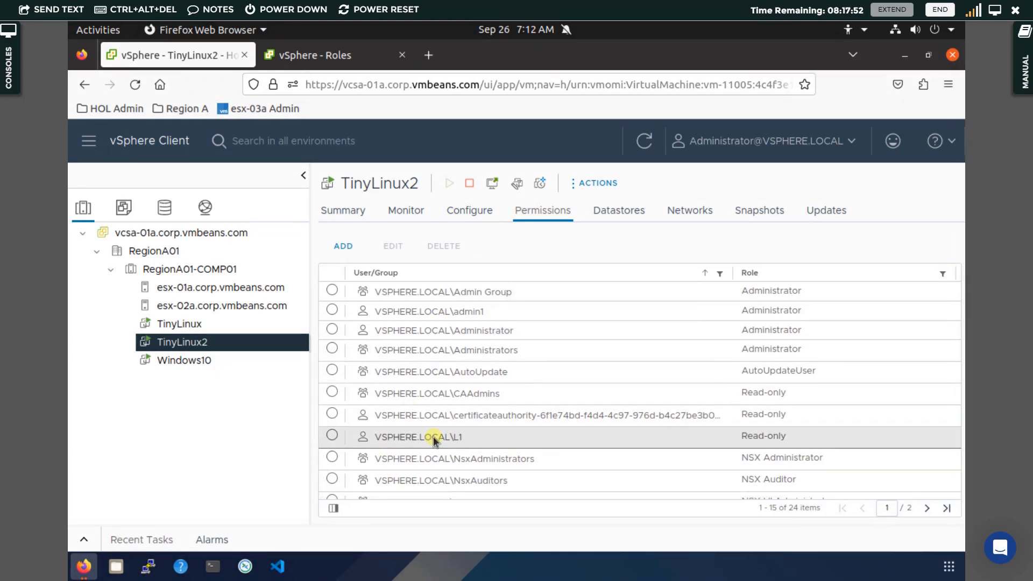
click(332, 436)
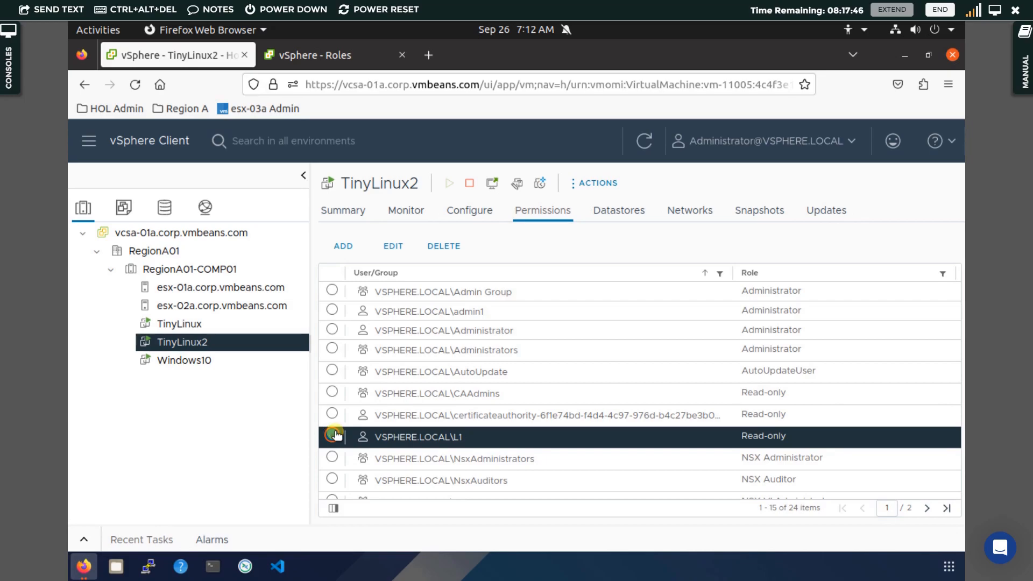
click(391, 246)
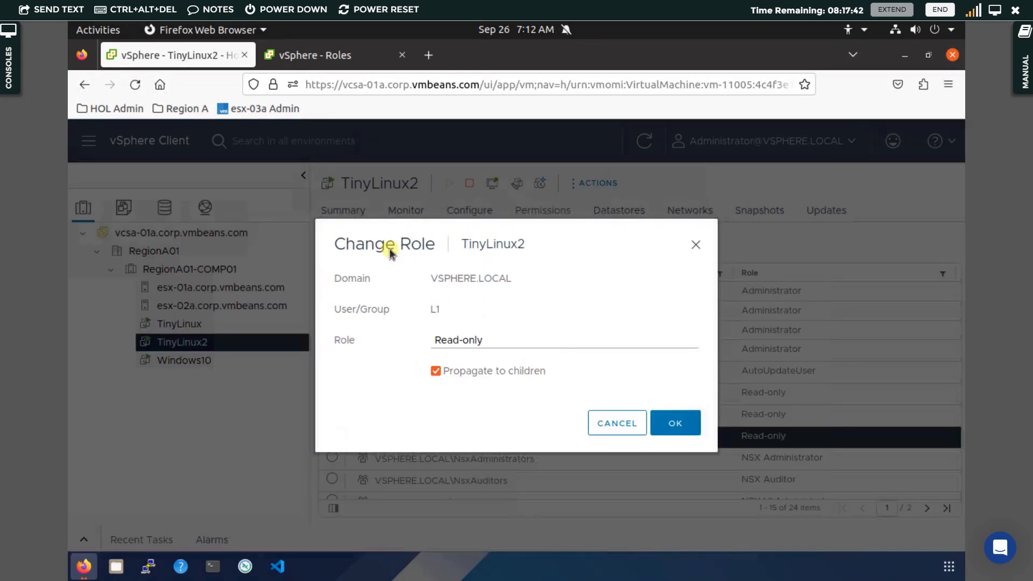
click(473, 344)
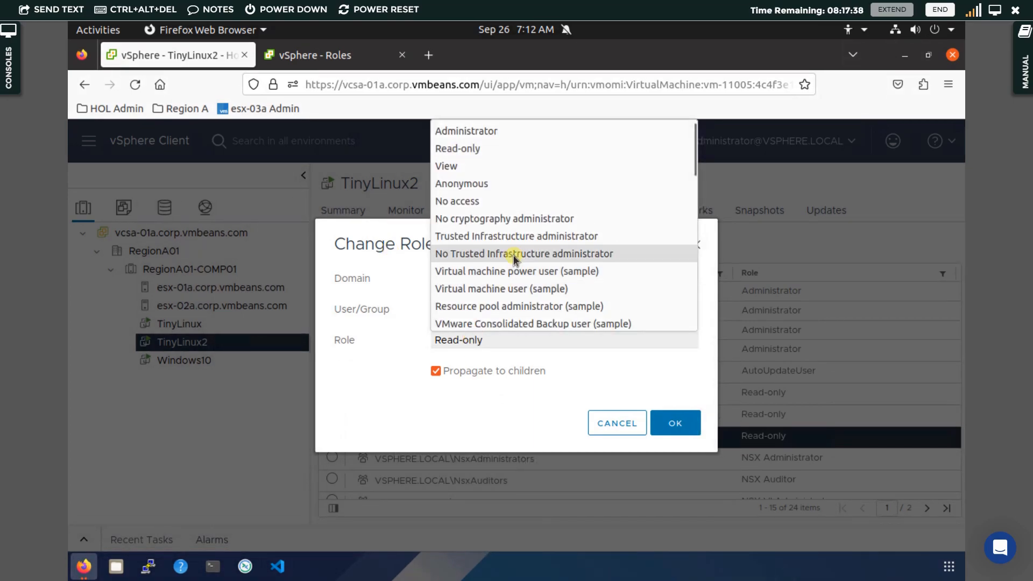
scroll(514, 255, down, 10)
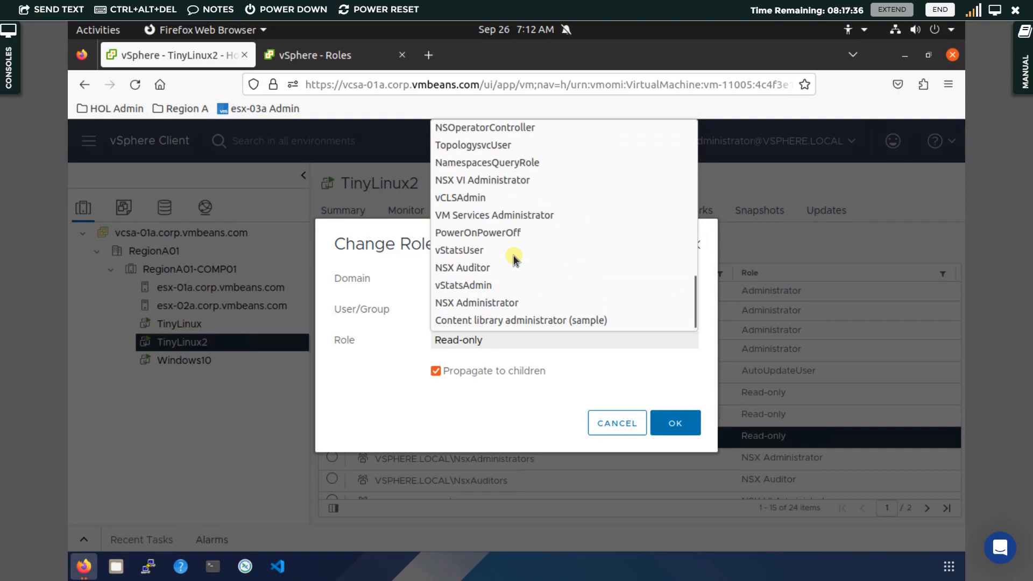
scroll(513, 255, up, 10)
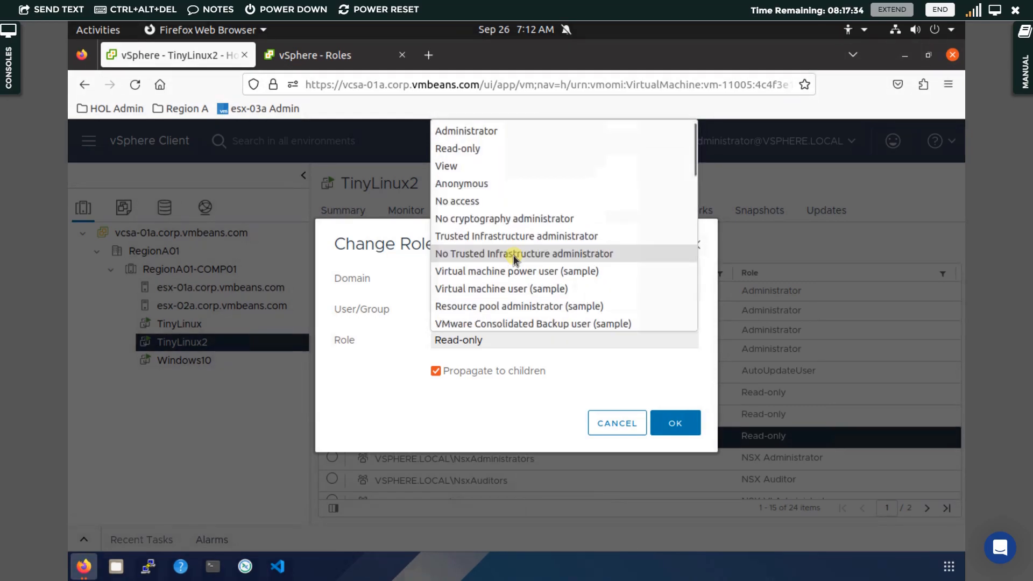
scroll(513, 255, down, 10)
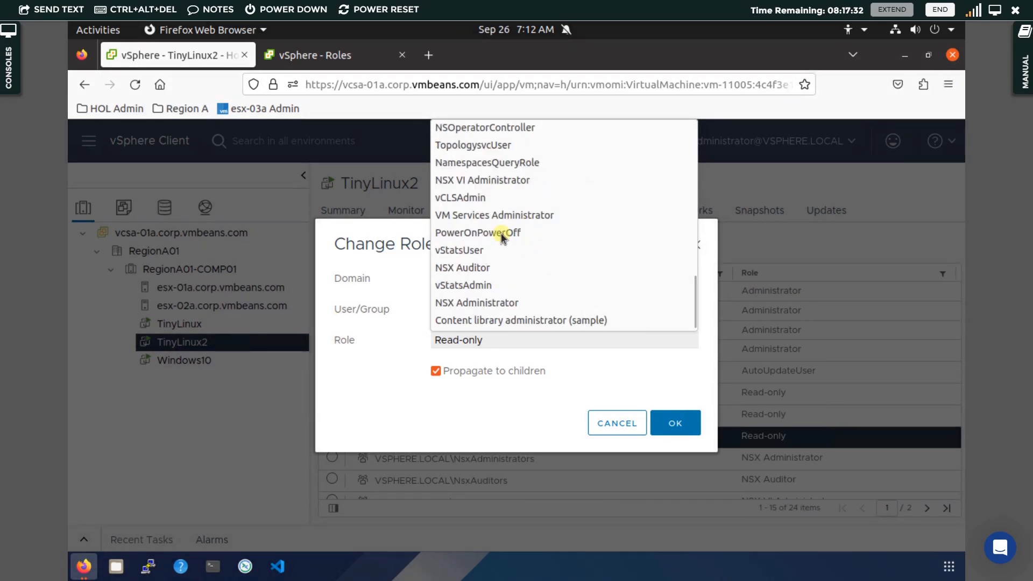
click(500, 234)
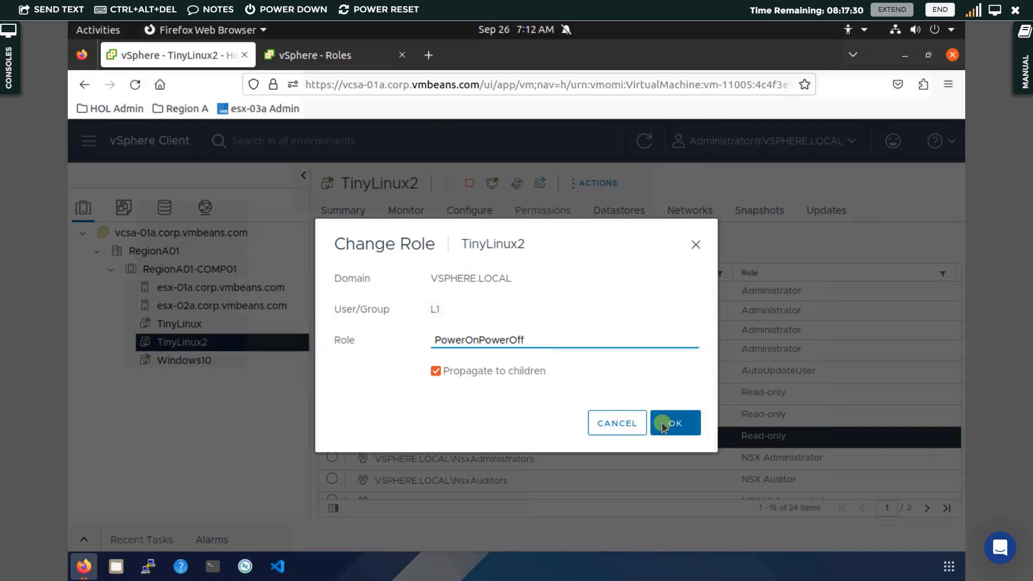
click(663, 425)
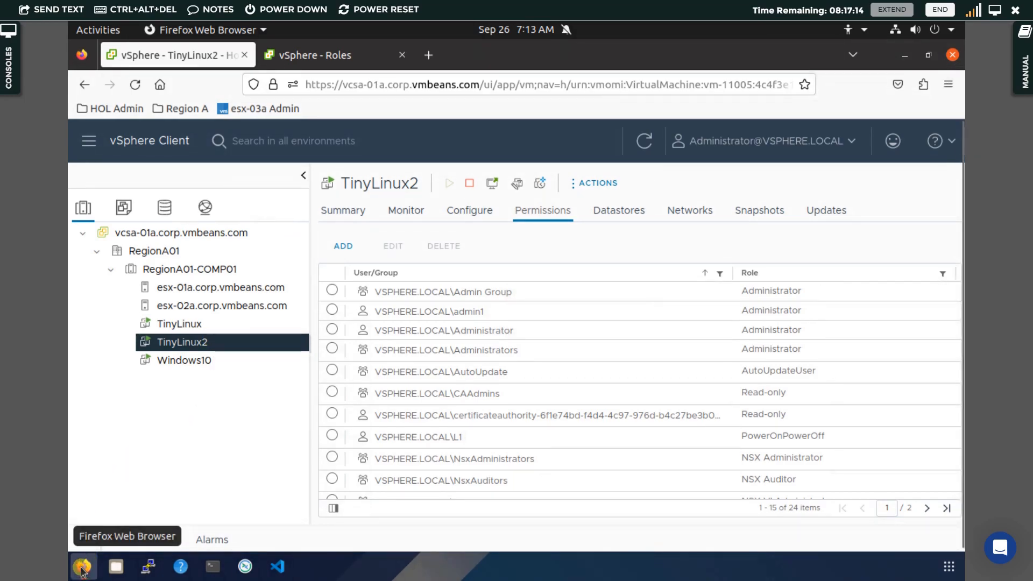
mouse_move(82, 569)
click(345, 469)
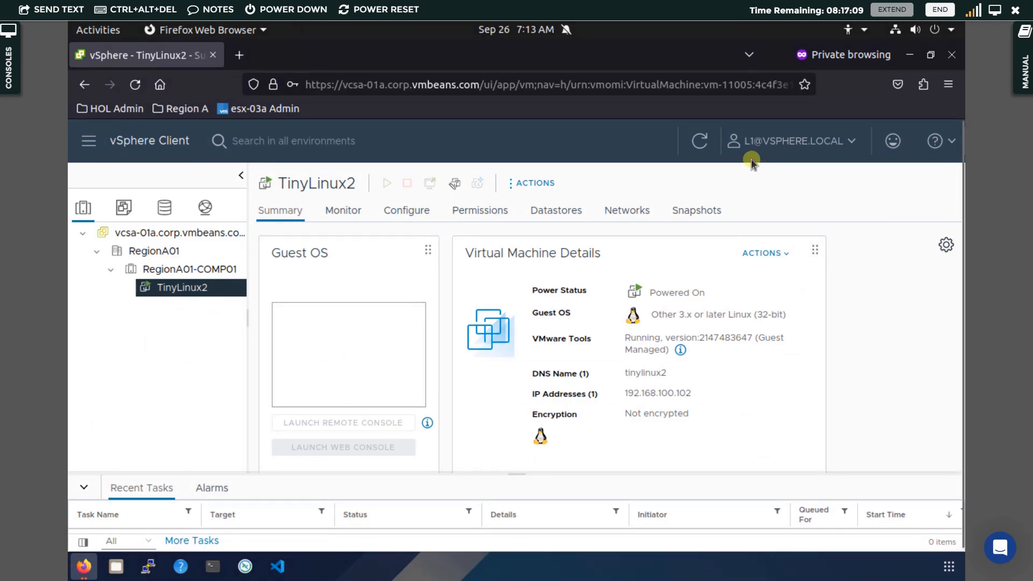
click(702, 141)
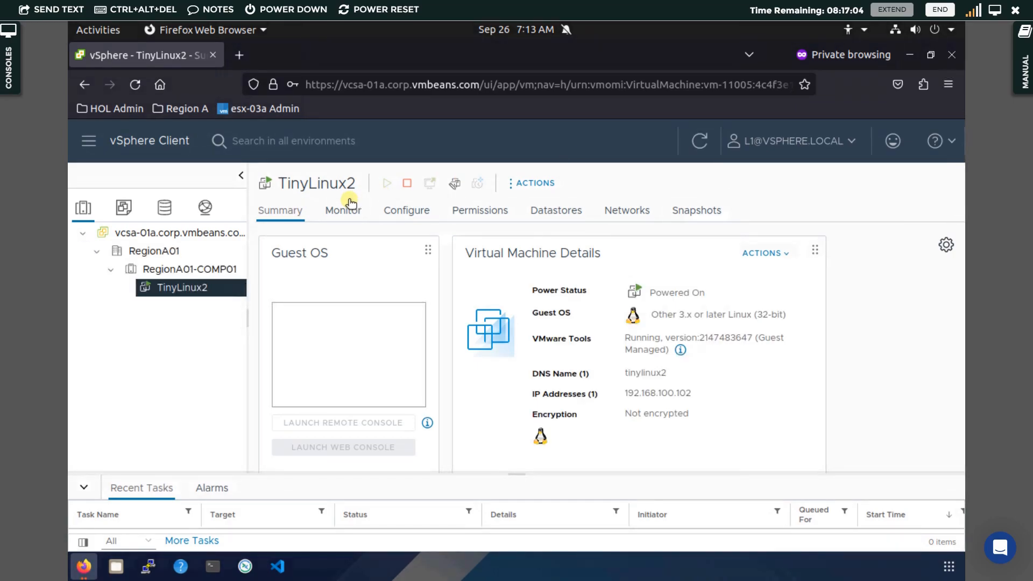
click(206, 290)
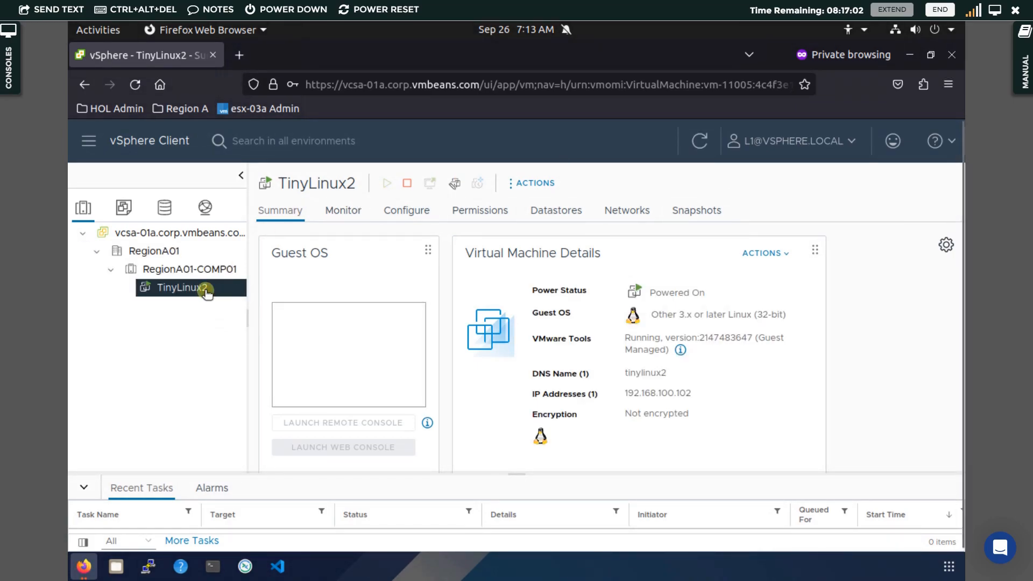
right_click(206, 291)
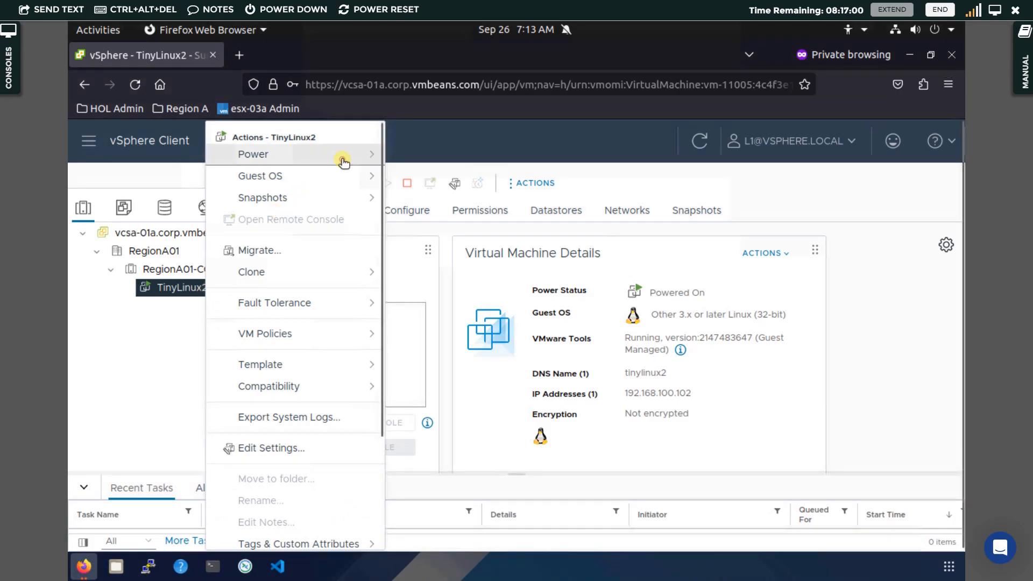
mouse_move(342, 160)
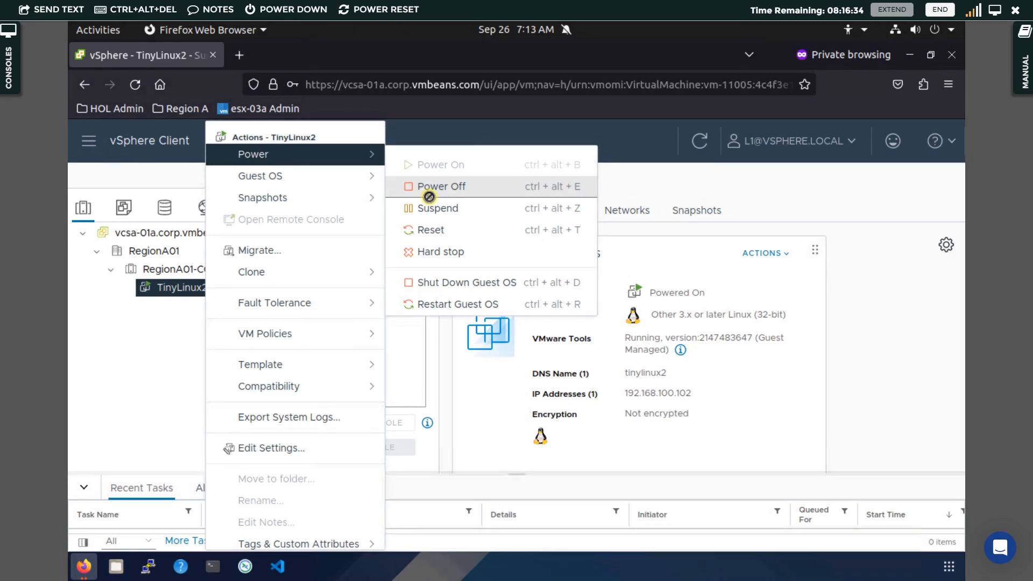
key(Escape)
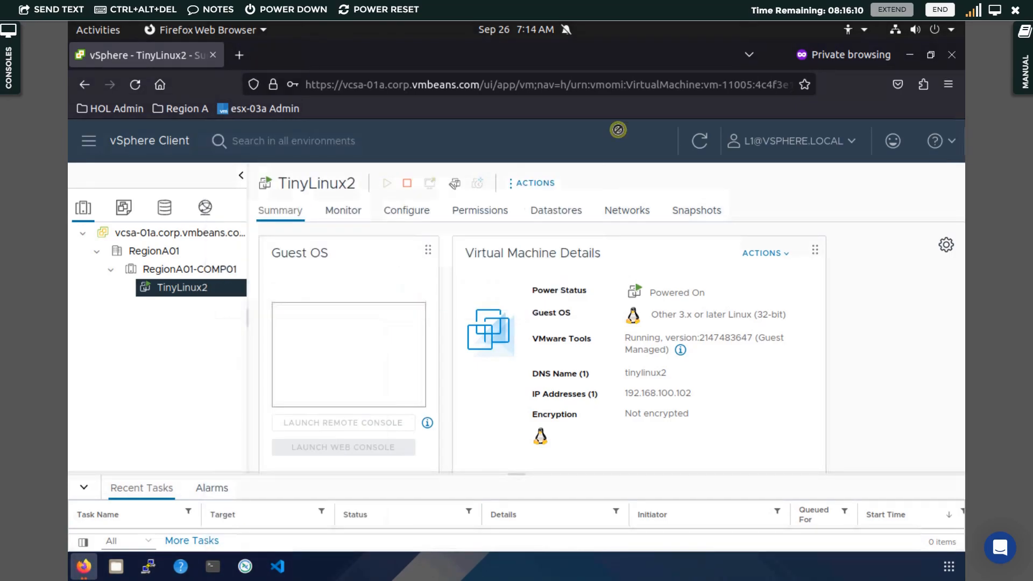
In the administrator's browser window, go to Single Sign On Users and Groups
mouse_move(87, 562)
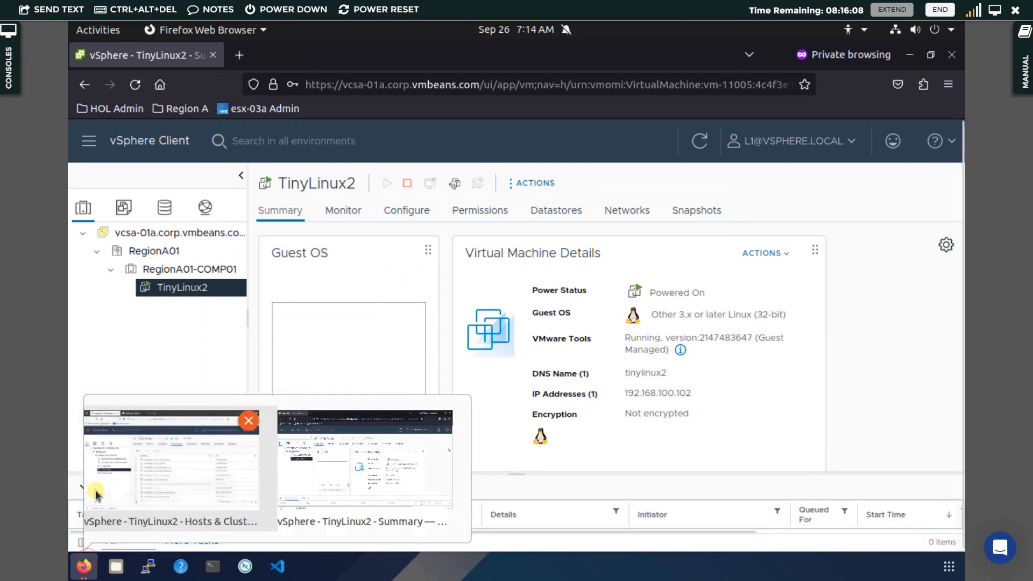
click(142, 478)
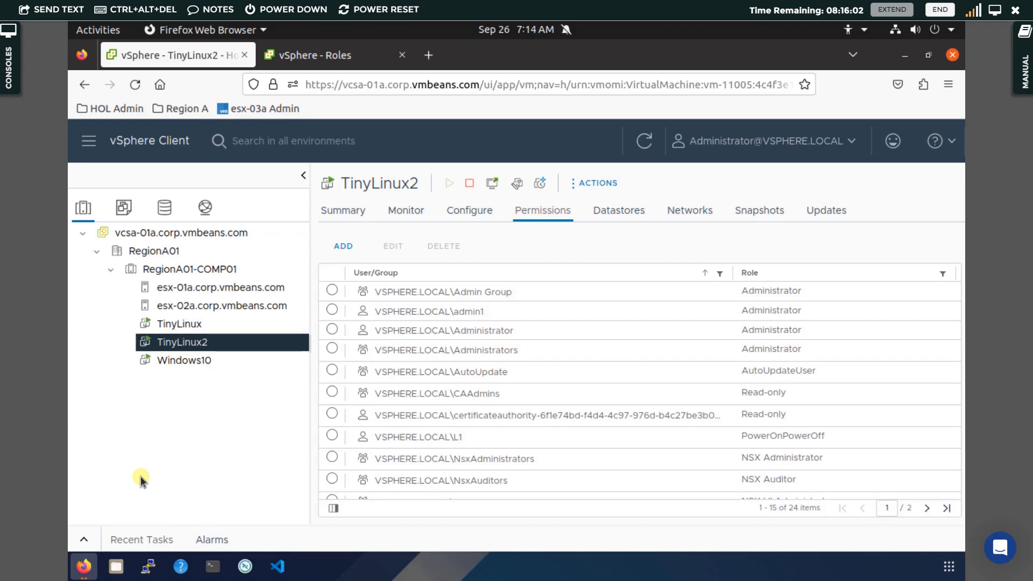
click(343, 56)
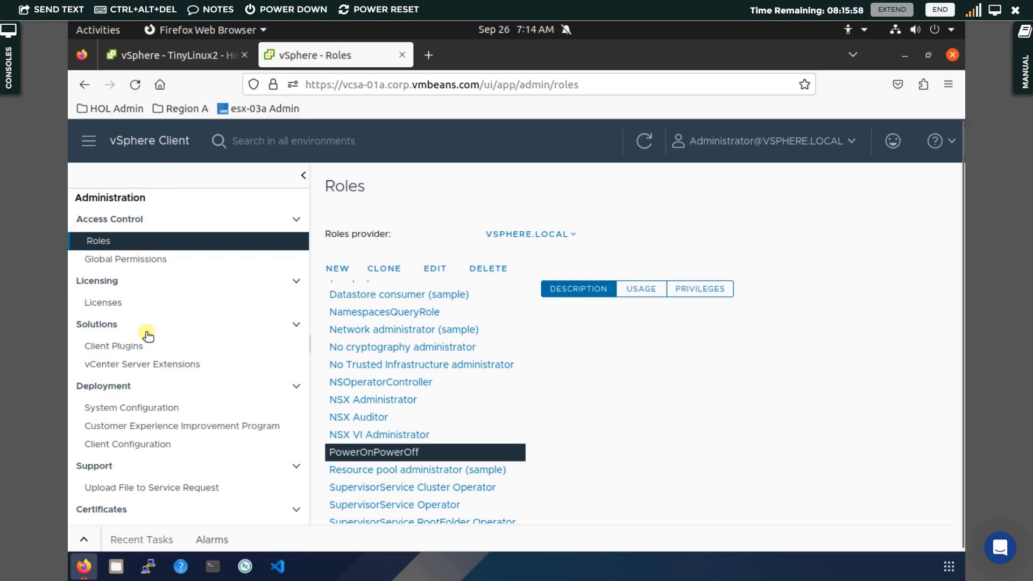
scroll(147, 335, down, 3)
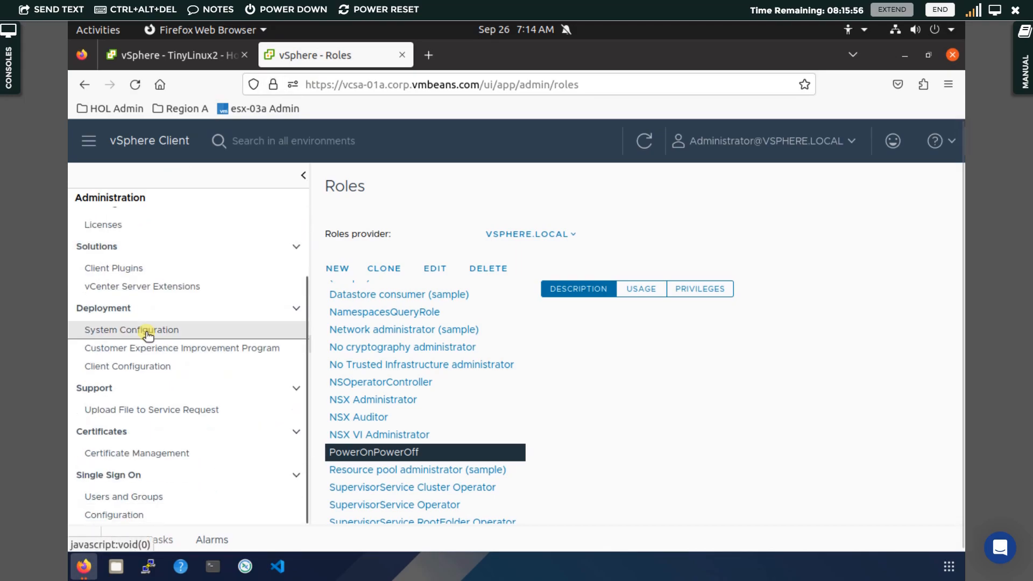
click(128, 497)
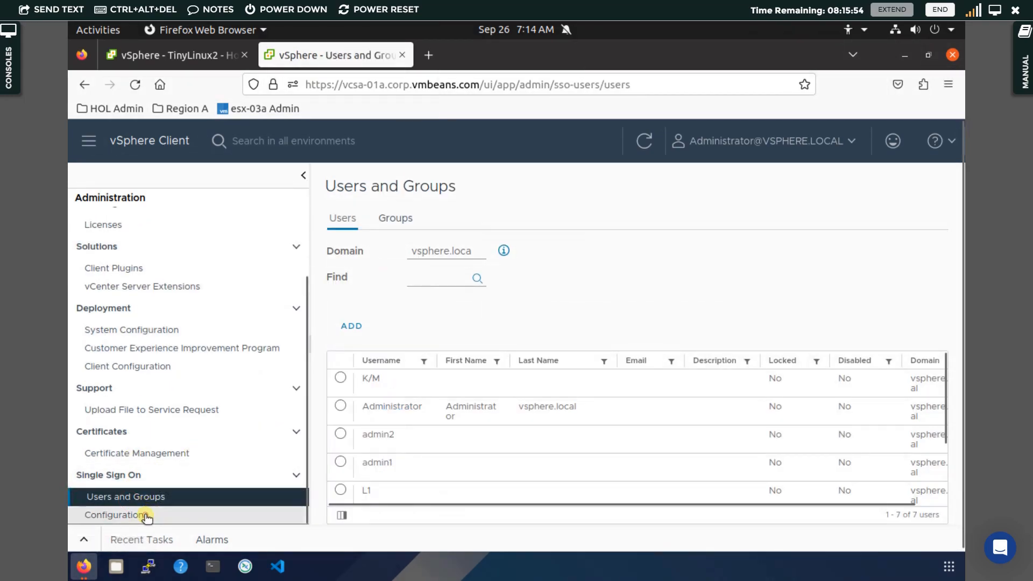
Open the Active Directory join form under SSO Configuration, inspect Domain and OU, then cancel
click(145, 515)
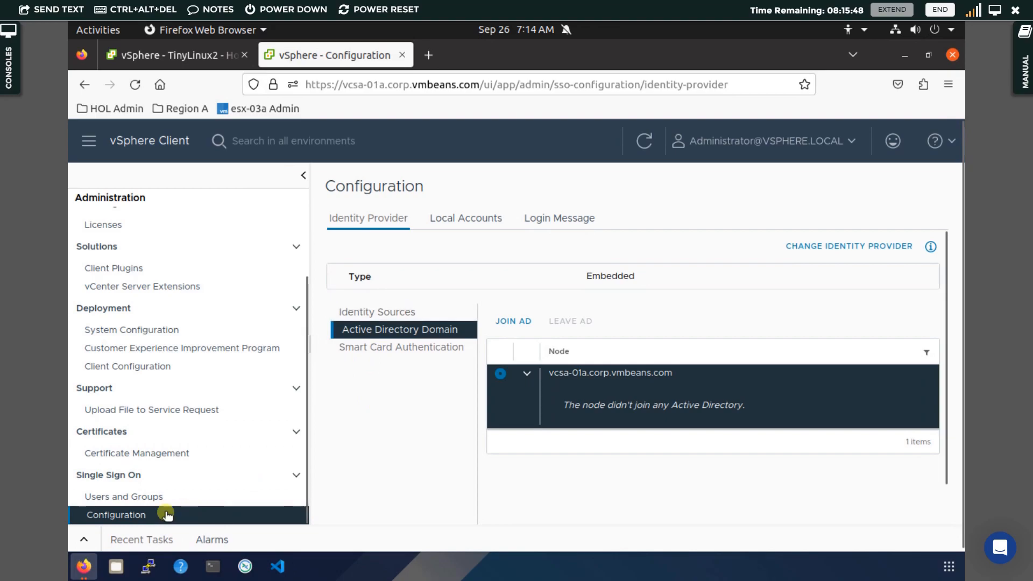
click(356, 221)
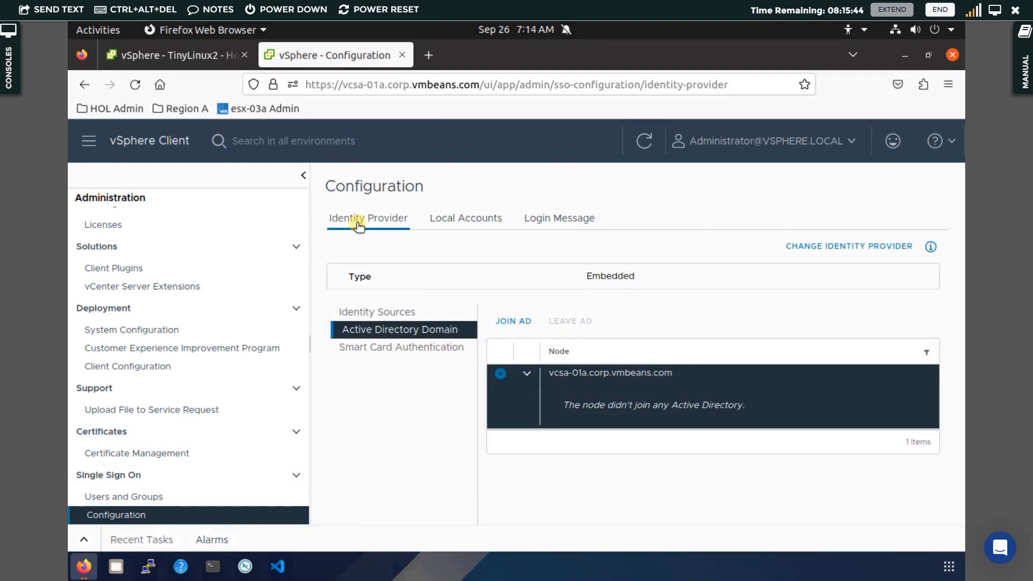
click(516, 322)
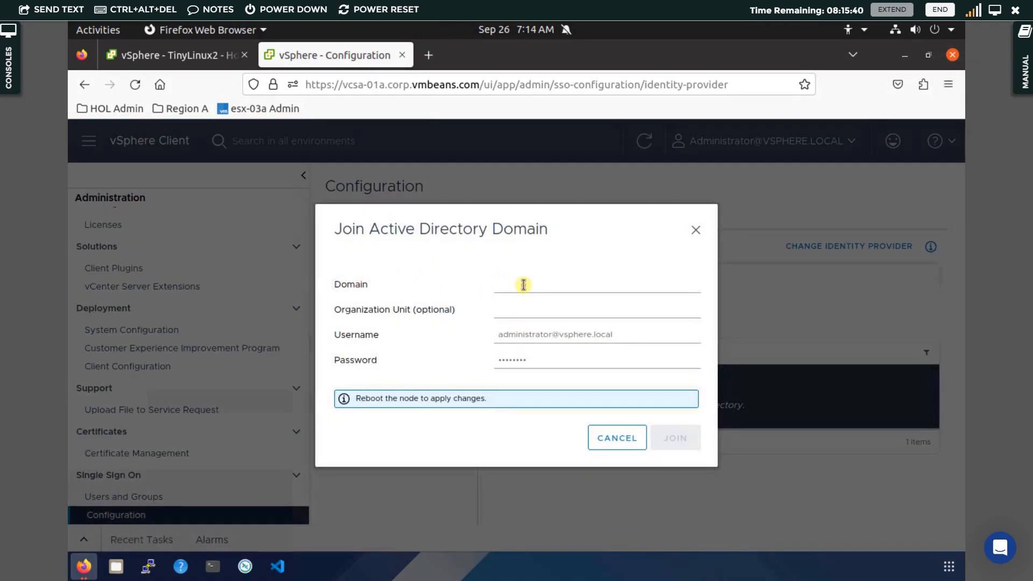
click(523, 284)
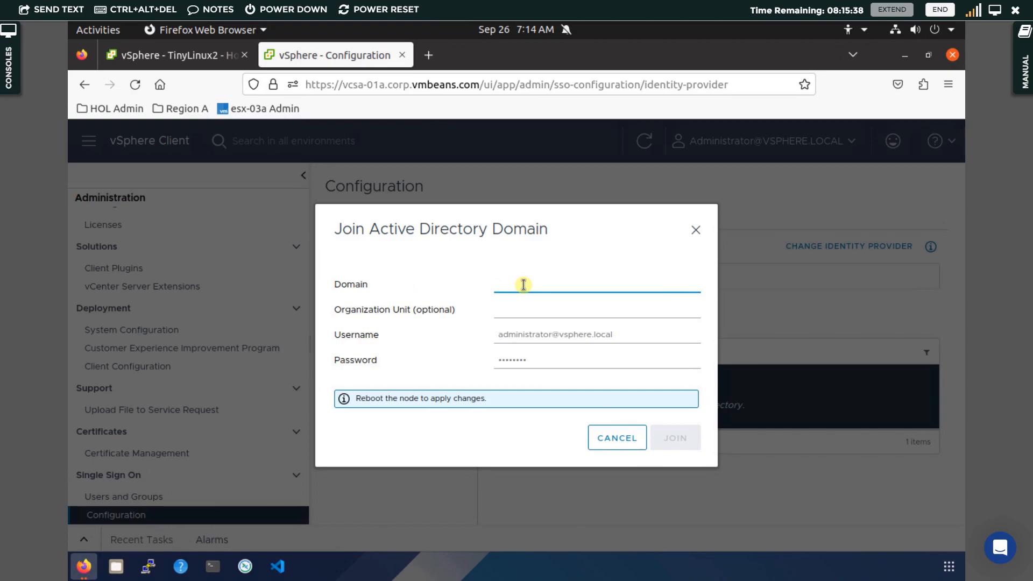
click(527, 311)
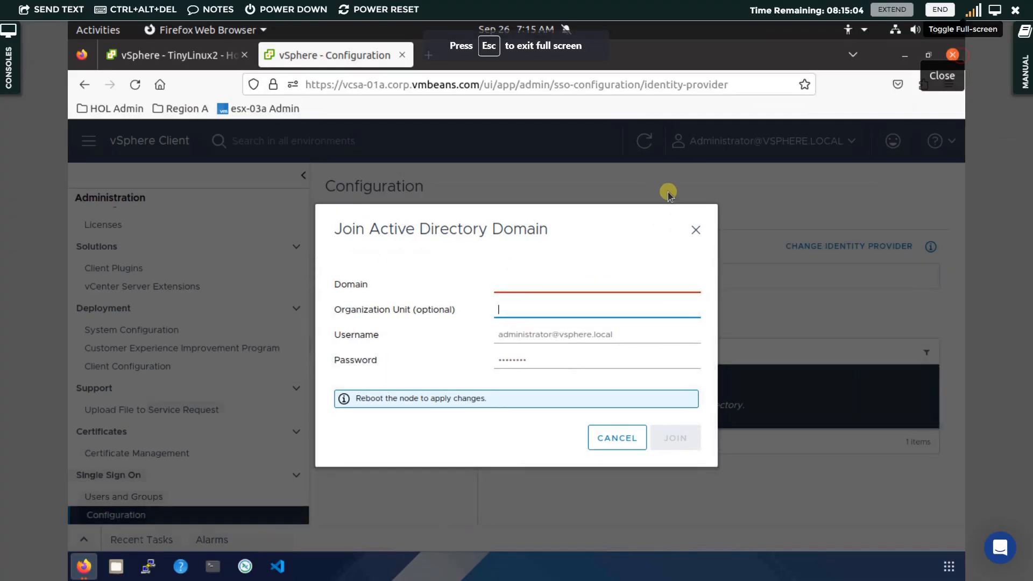
click(695, 230)
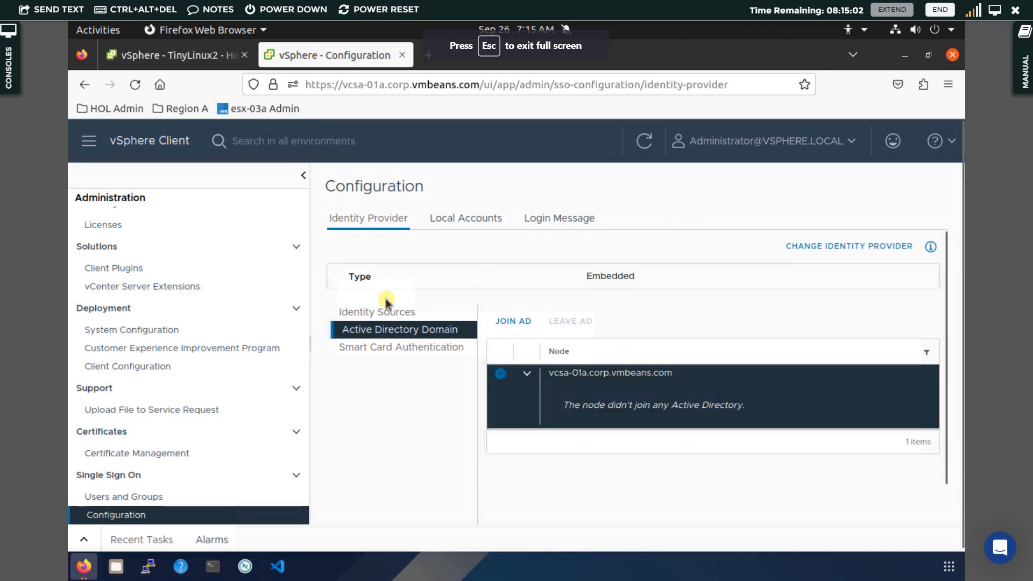
Open Add Identity Source, close it unchanged, and go back to Users and Groups
click(387, 317)
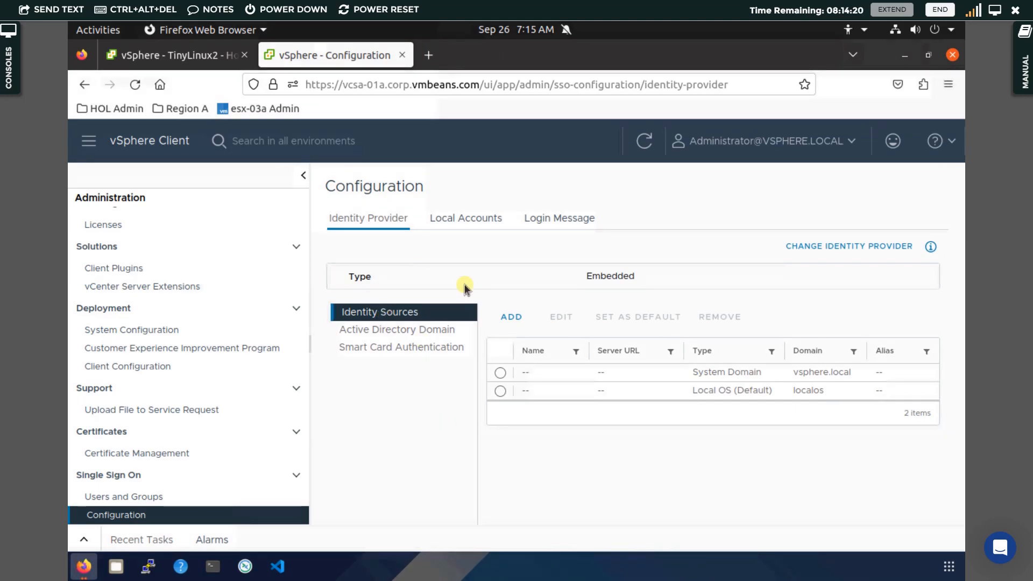
click(516, 319)
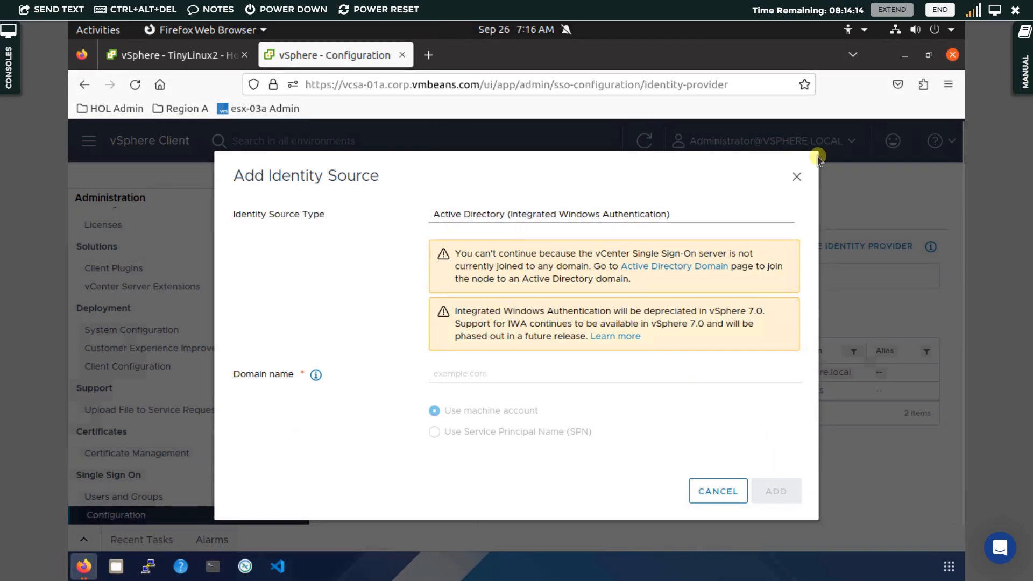
click(798, 176)
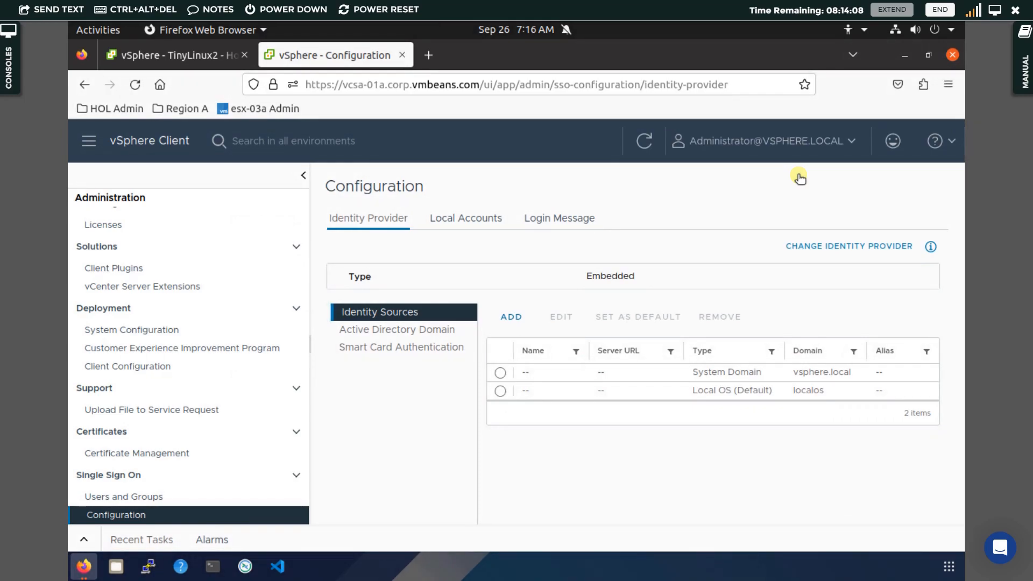
click(170, 497)
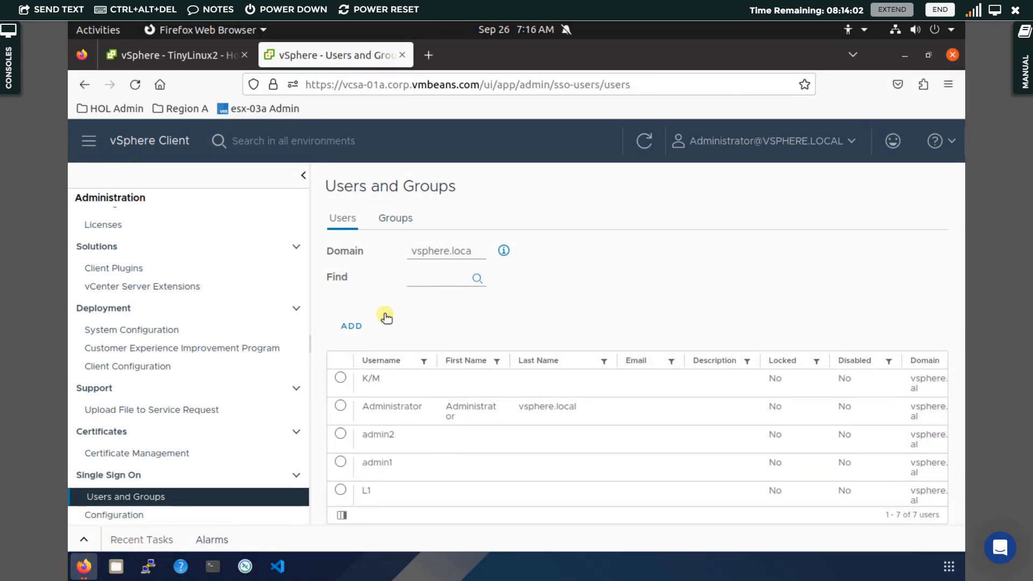
click(440, 259)
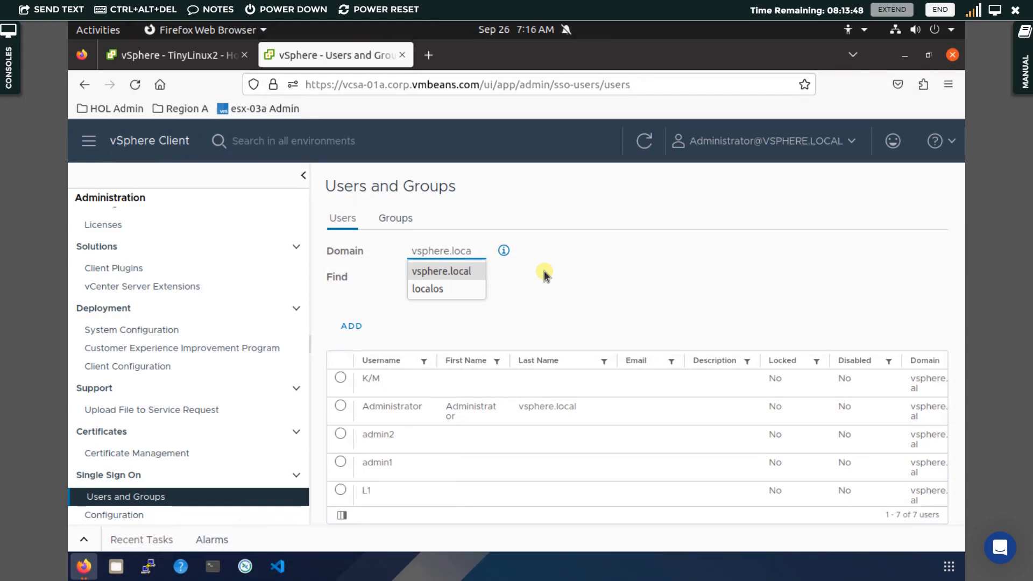
click(543, 272)
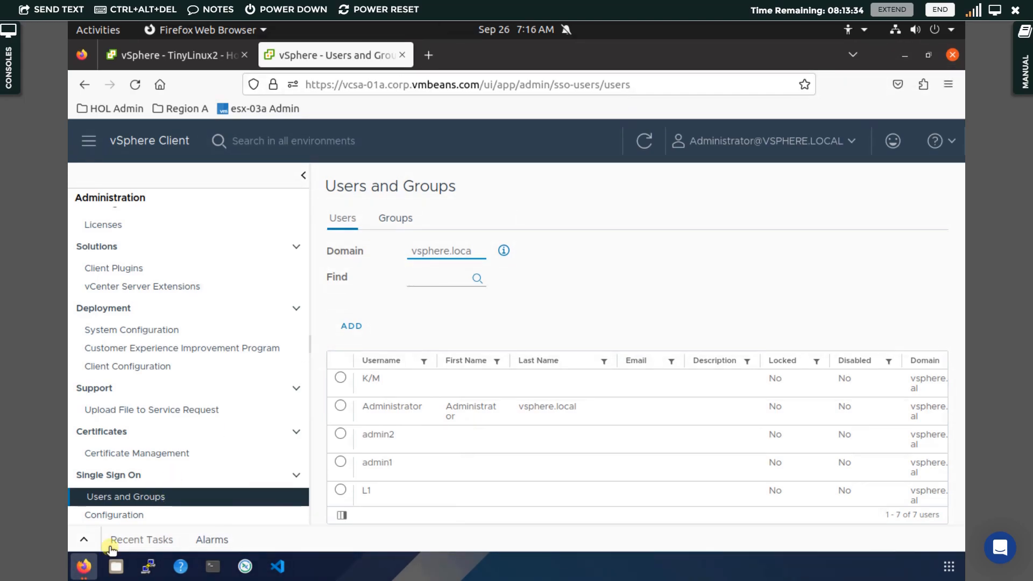
click(84, 566)
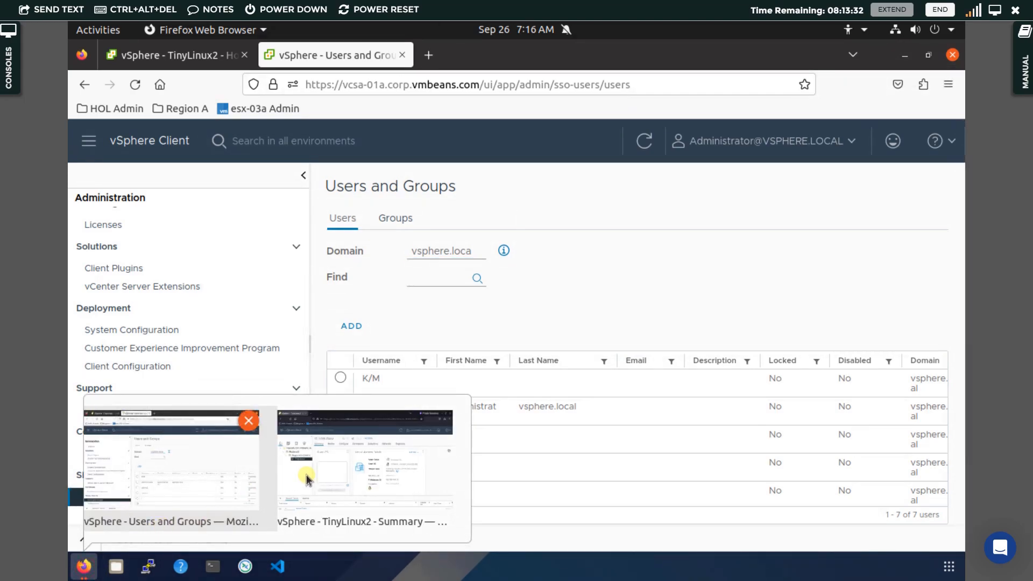
In the L1 user's browser window, sign the current user out of vSphere Client
click(347, 478)
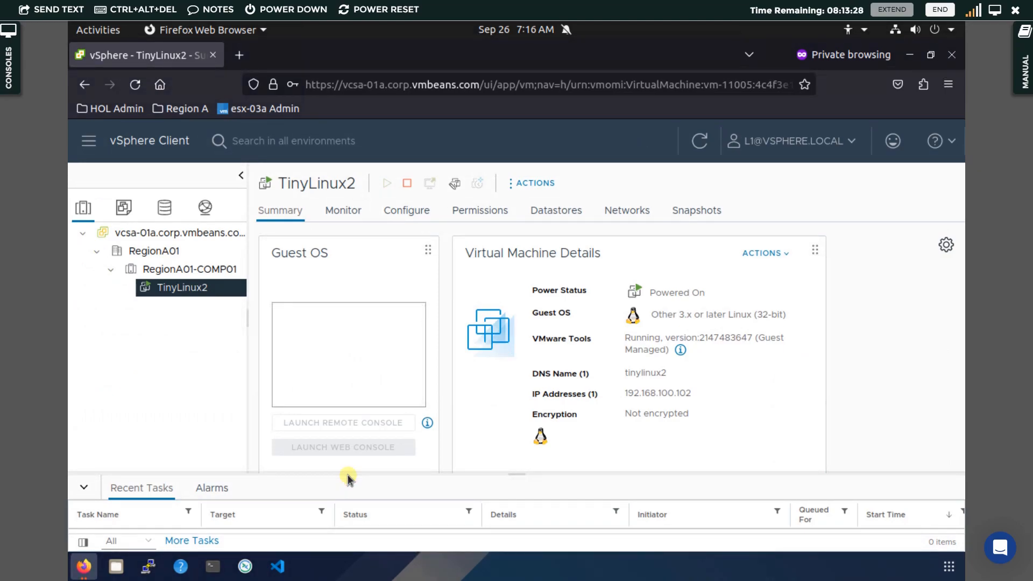
click(803, 143)
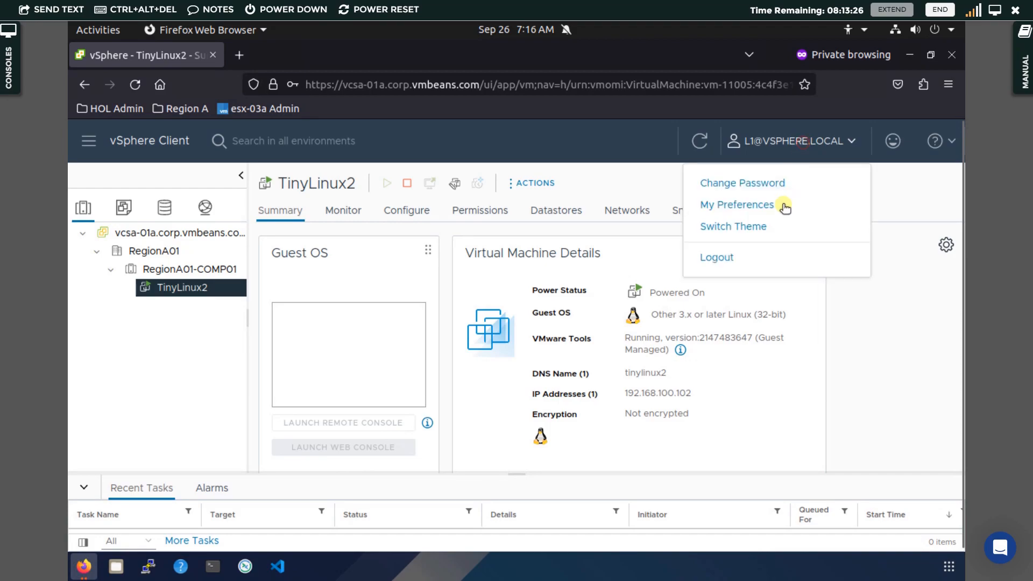
click(745, 258)
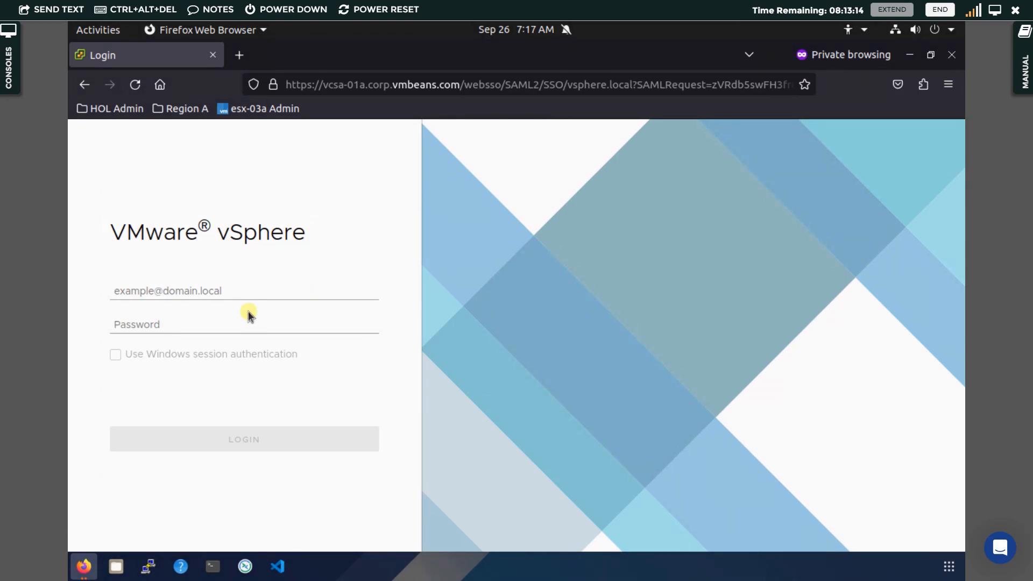
Attempt a login as 'admin1!vsphere.loc' with the account password
click(262, 287)
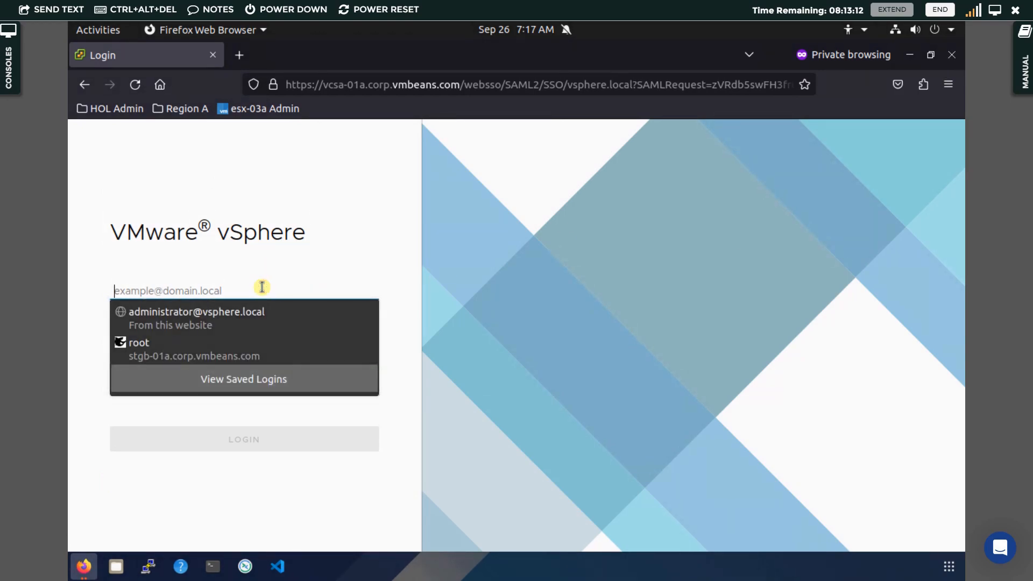
text(admin1)
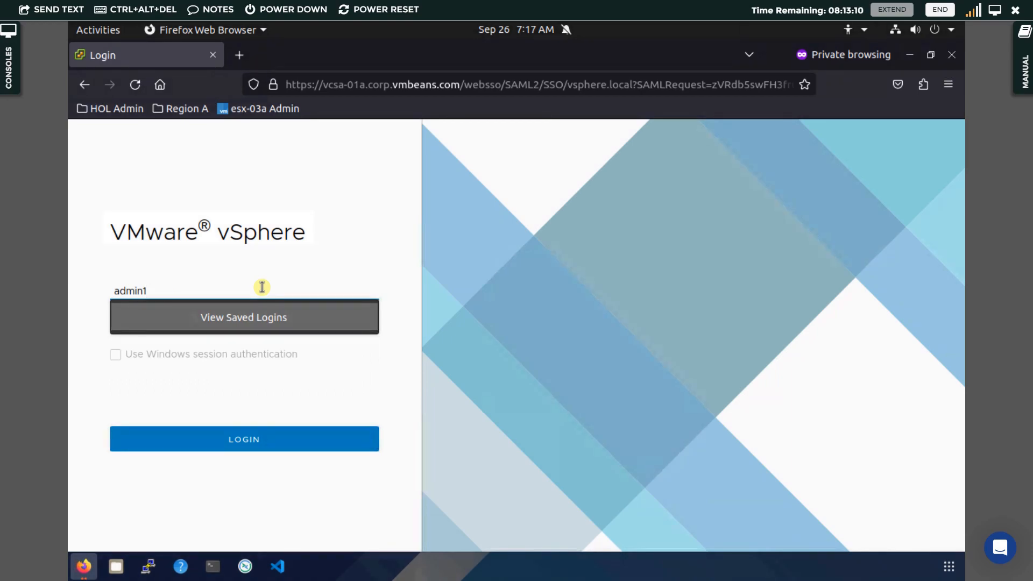
text(!vsphere)
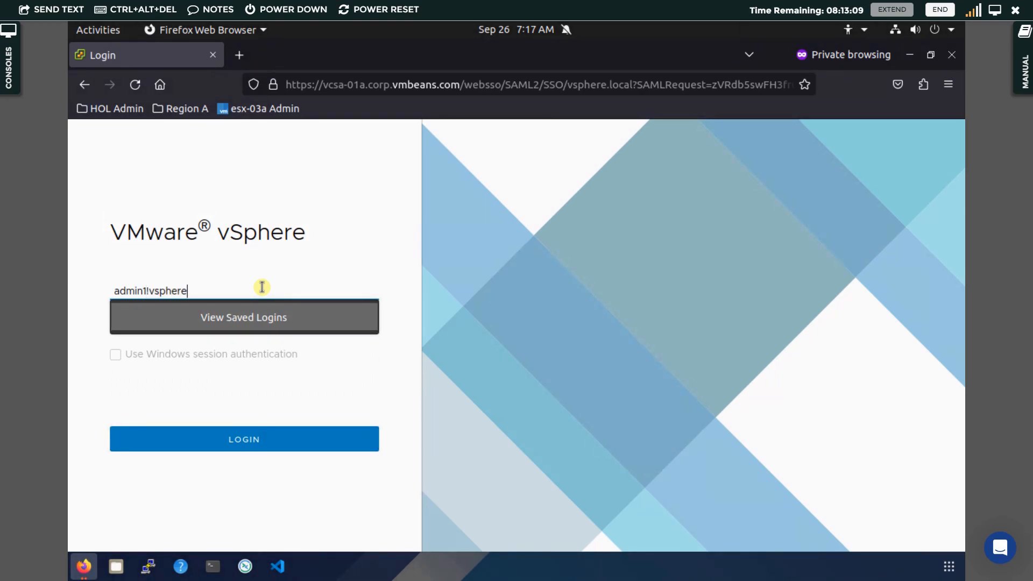
text(.local)
key(Tab)
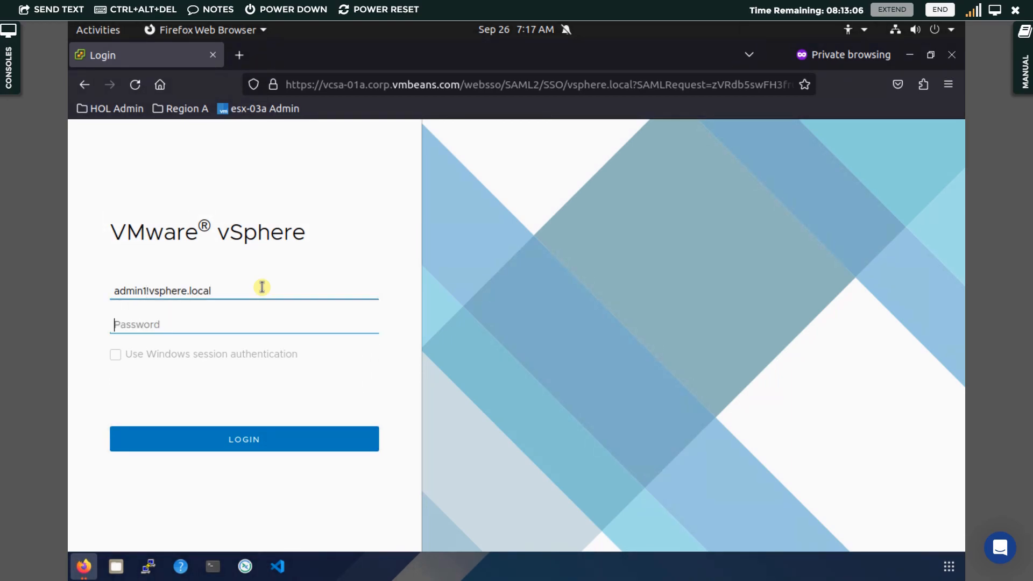
text(VMw)
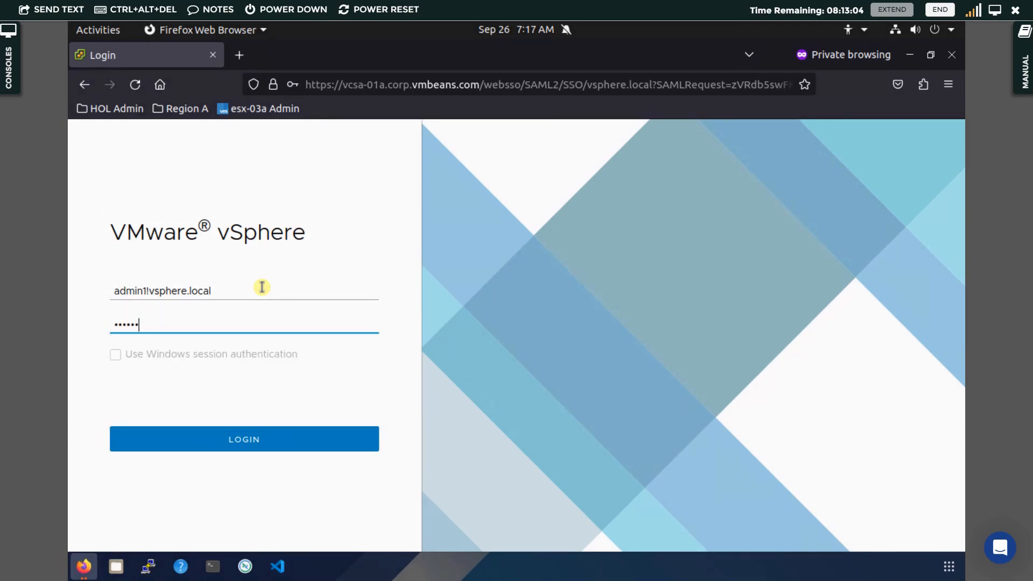
text(are)
key(ctrl+a)
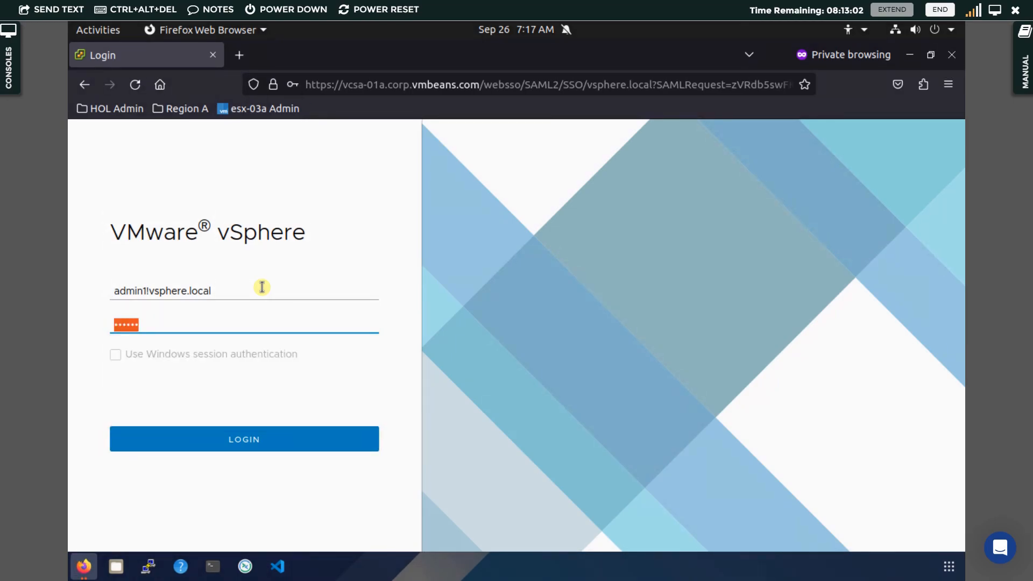
text(VMware1!)
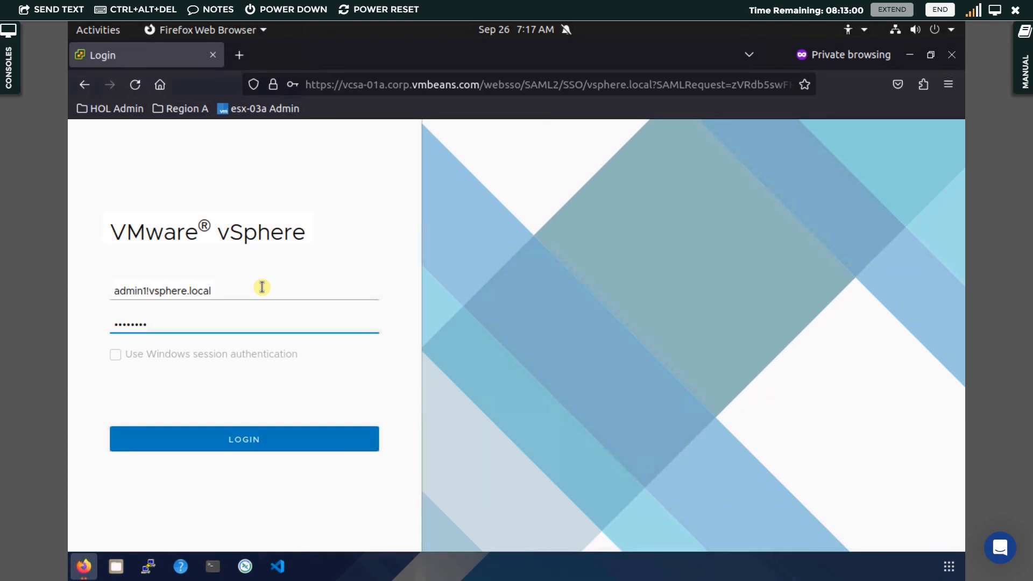
key(Return)
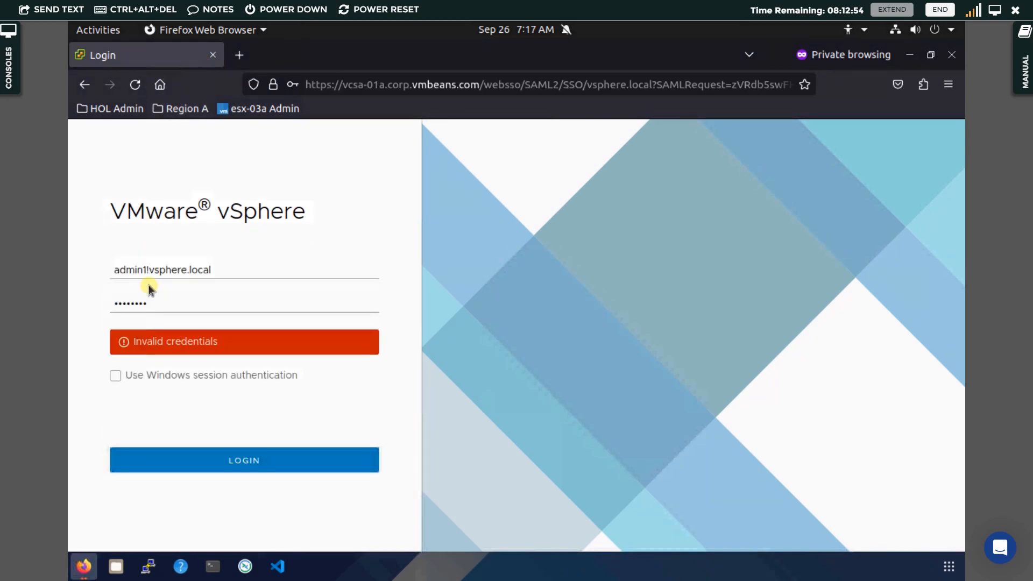
click(154, 269)
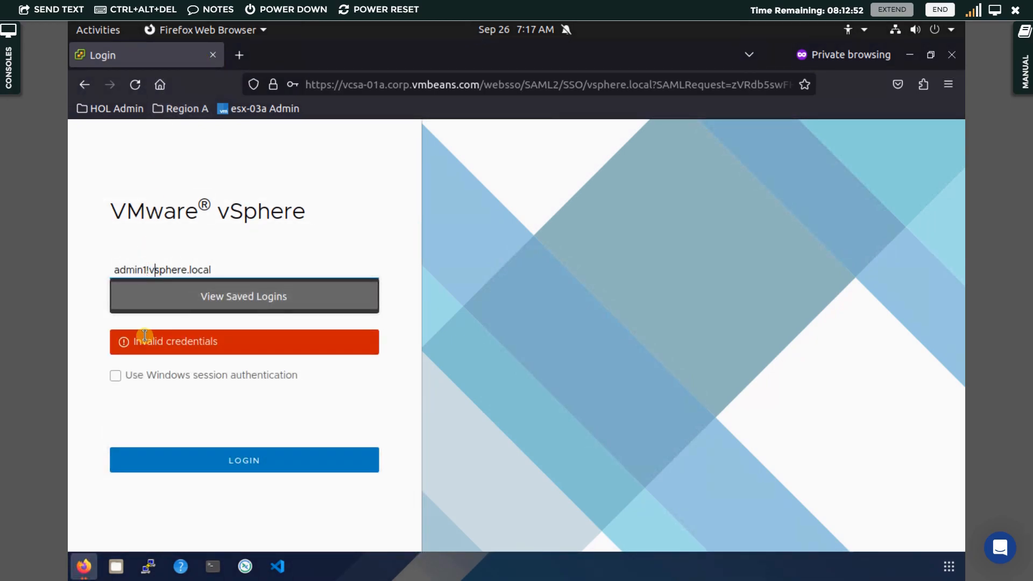
key(Left)
key(BackSpace)
text(@)
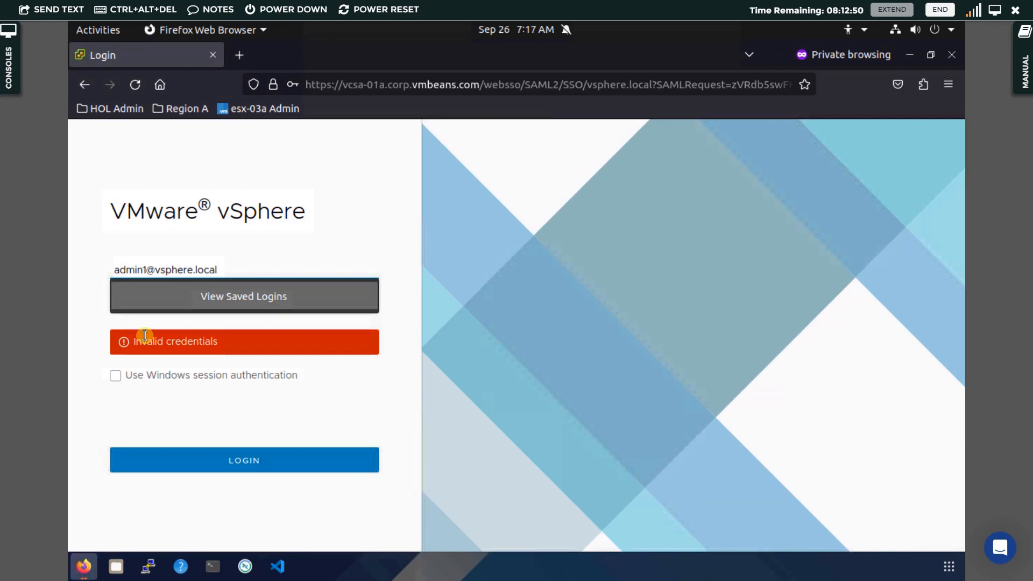
key(Return)
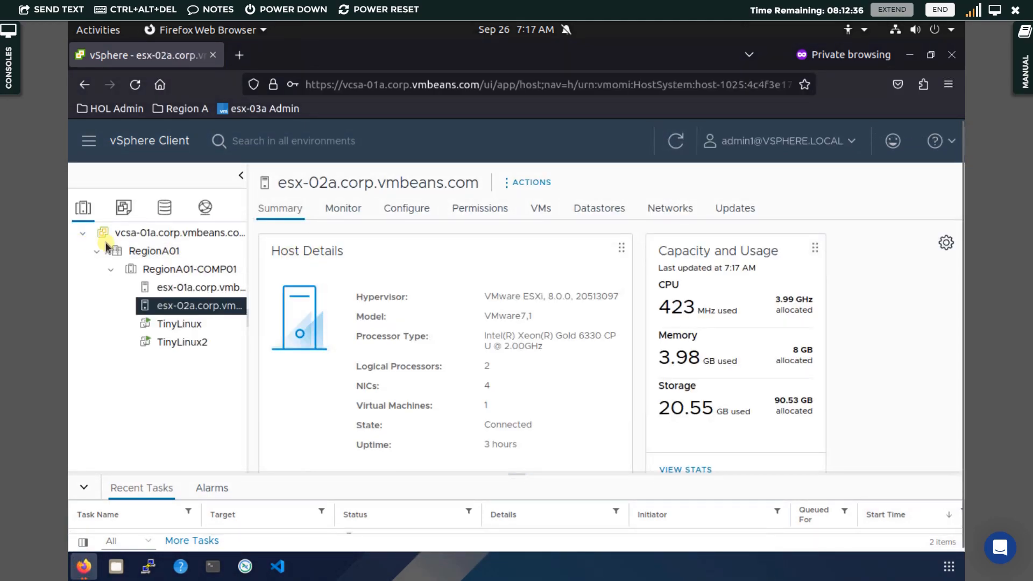
As admin1, confirm RegionA01 and vcsa-01a report no privileges, then return to the Administrator's window
click(150, 251)
click(176, 235)
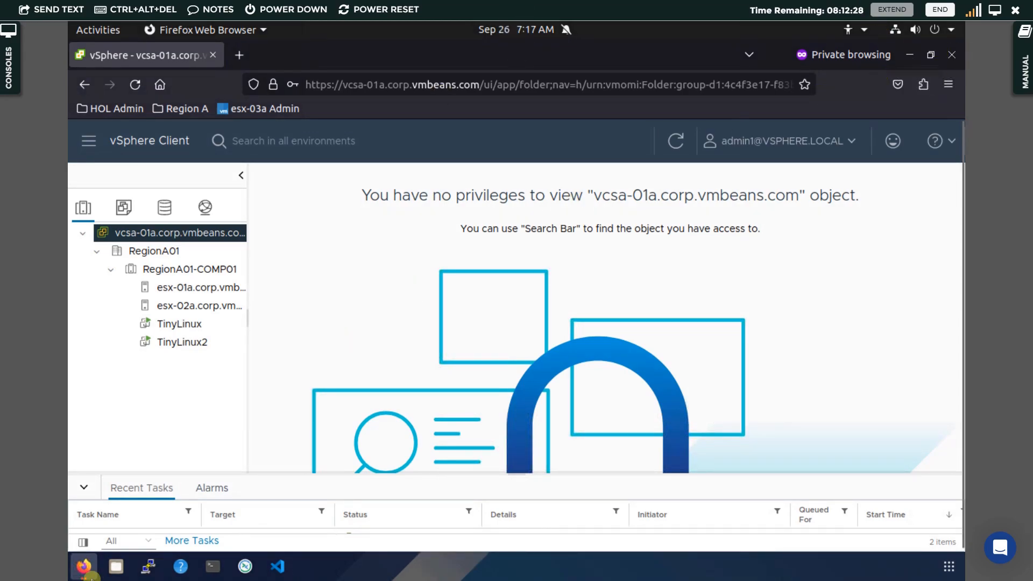
mouse_move(98, 559)
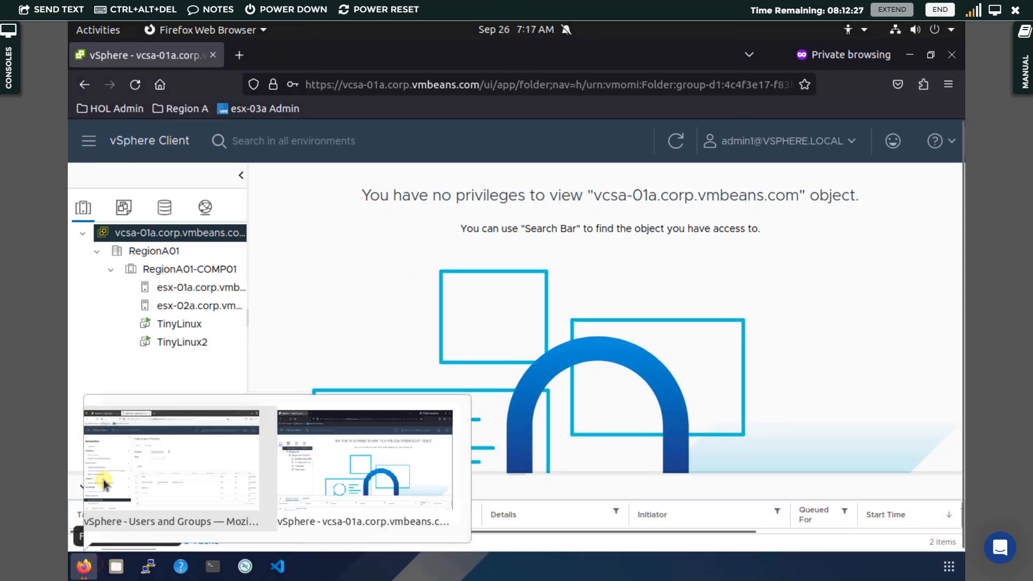
click(148, 478)
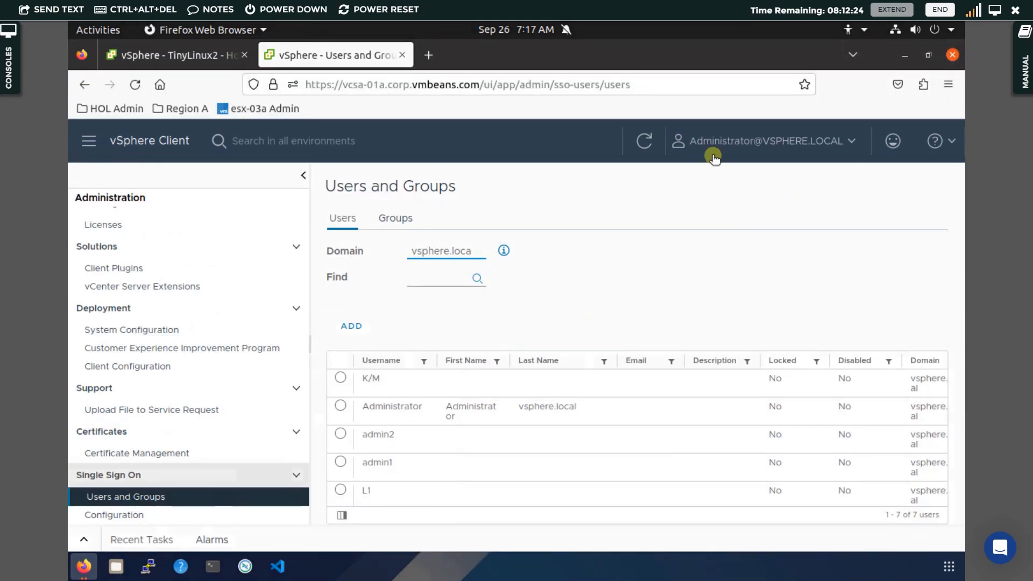
Add a vcsa-01a.corp.vmbeans.com permission: Admin Group, Administrator role, propagated to children
click(140, 57)
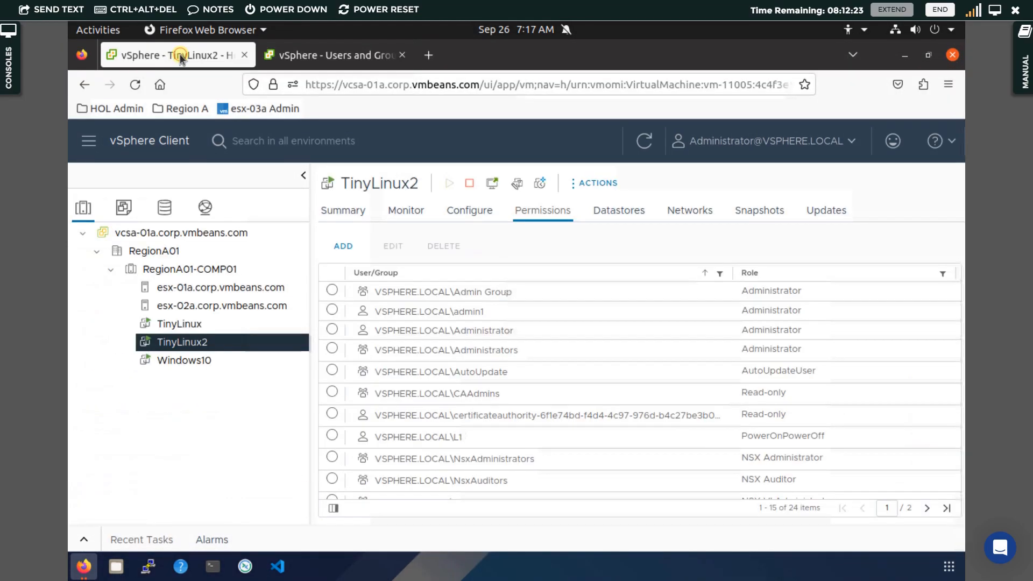
click(198, 233)
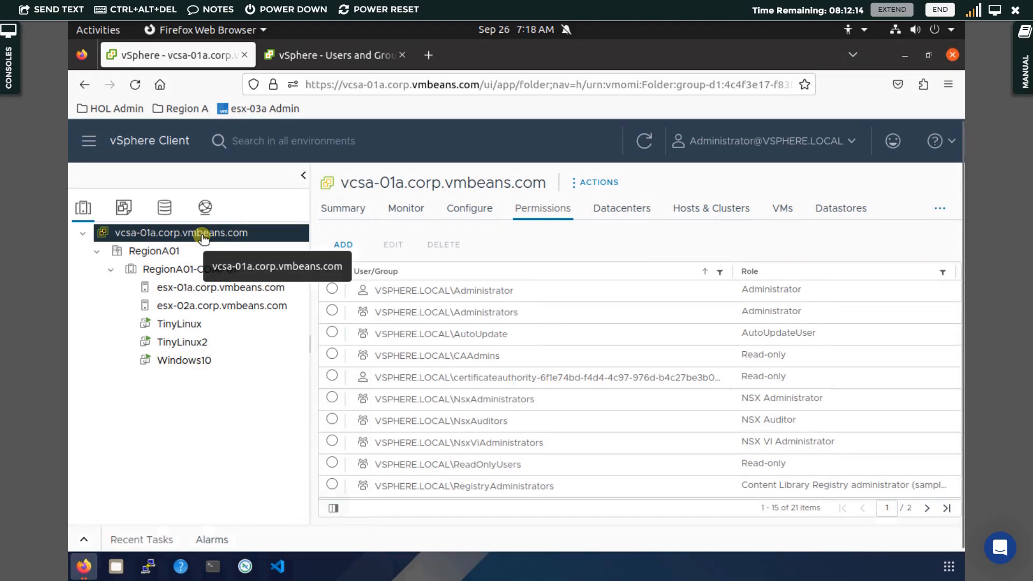
click(347, 249)
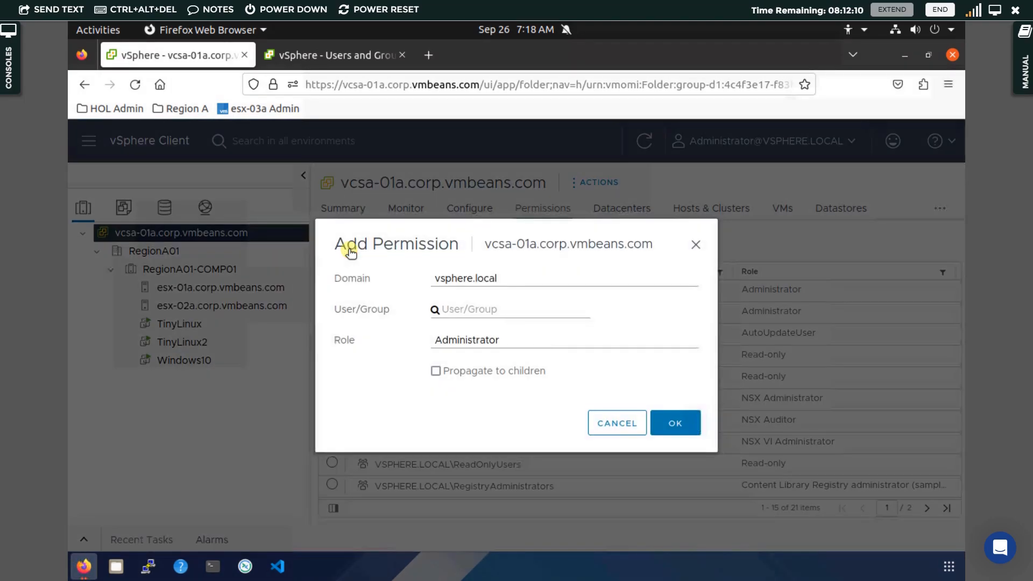
click(468, 305)
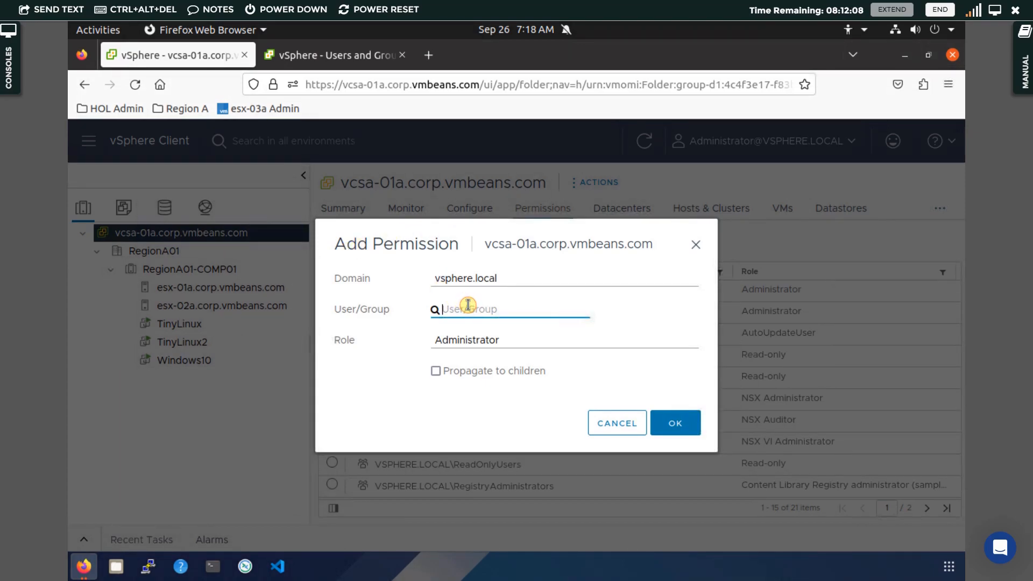
text(admin1)
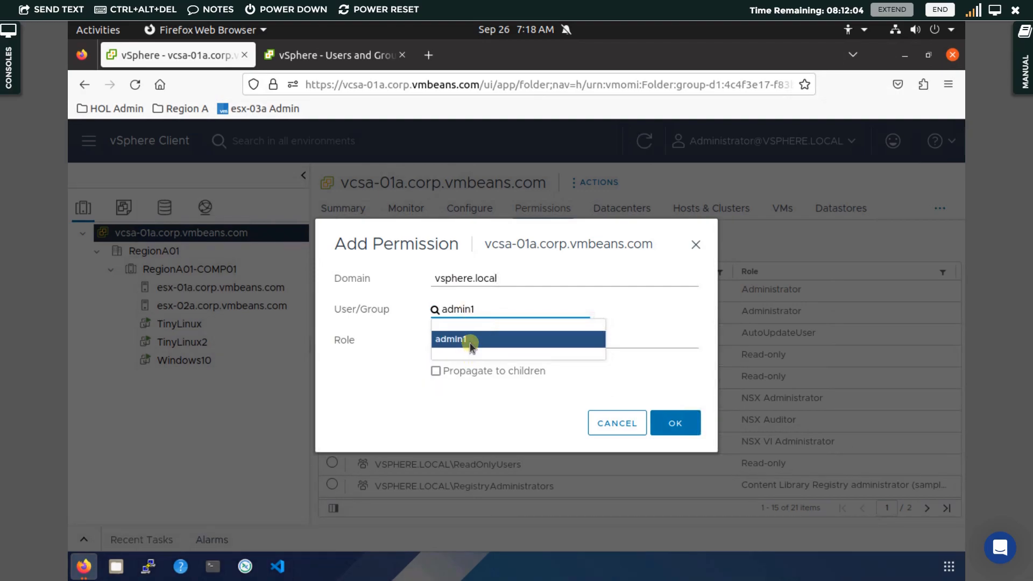
click(469, 340)
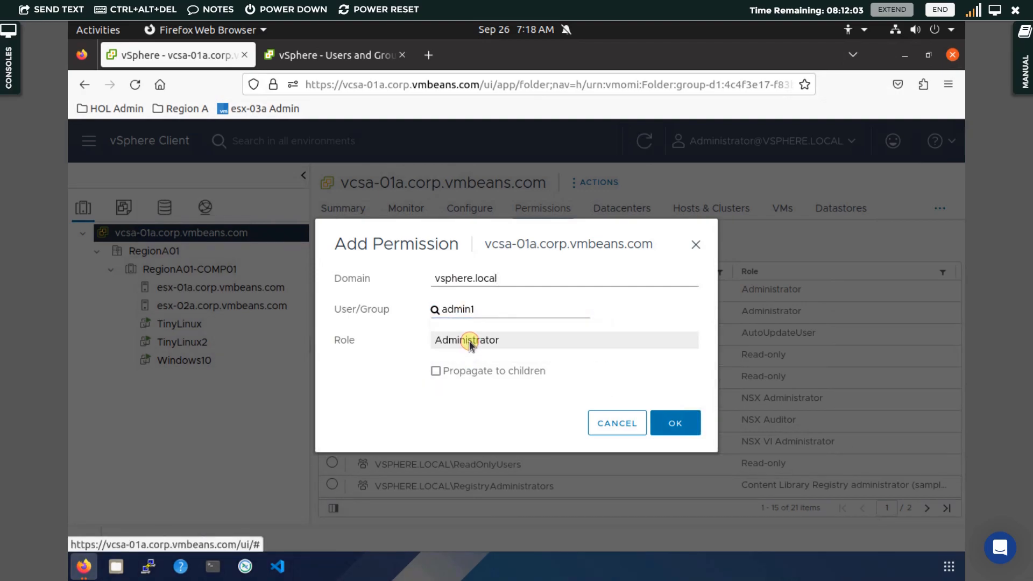
click(504, 311)
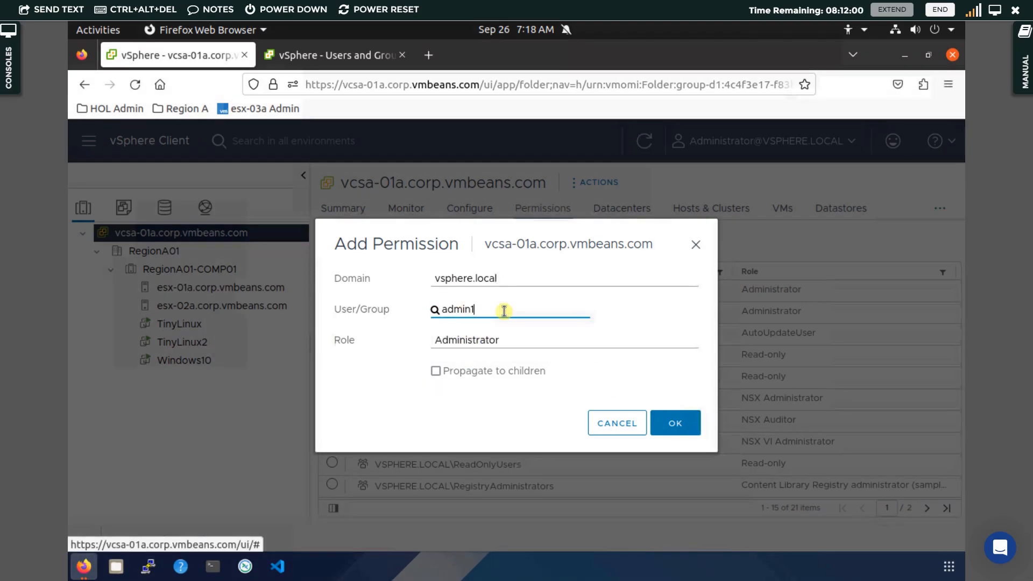
key(BackSpace)
click(462, 389)
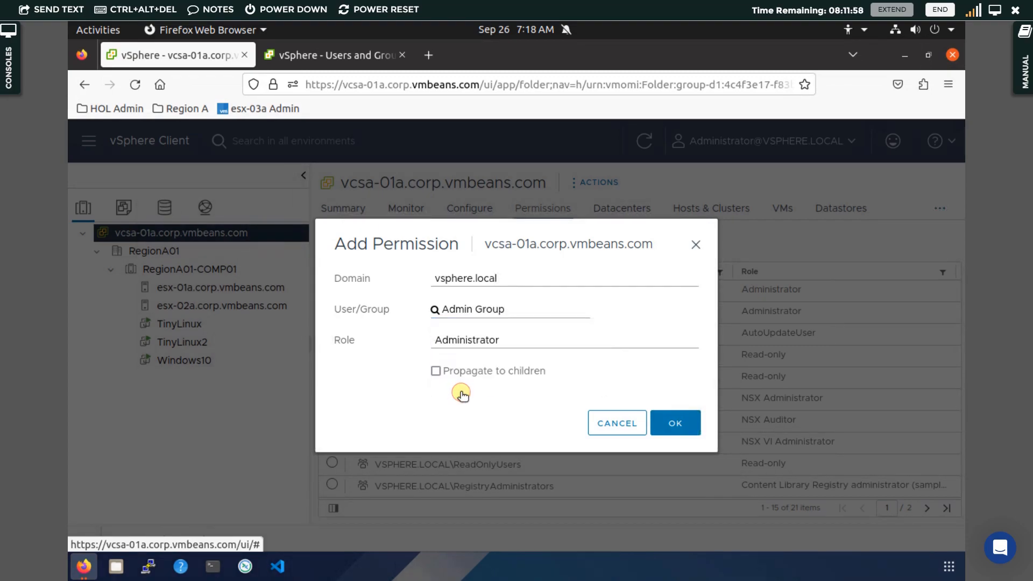
click(435, 372)
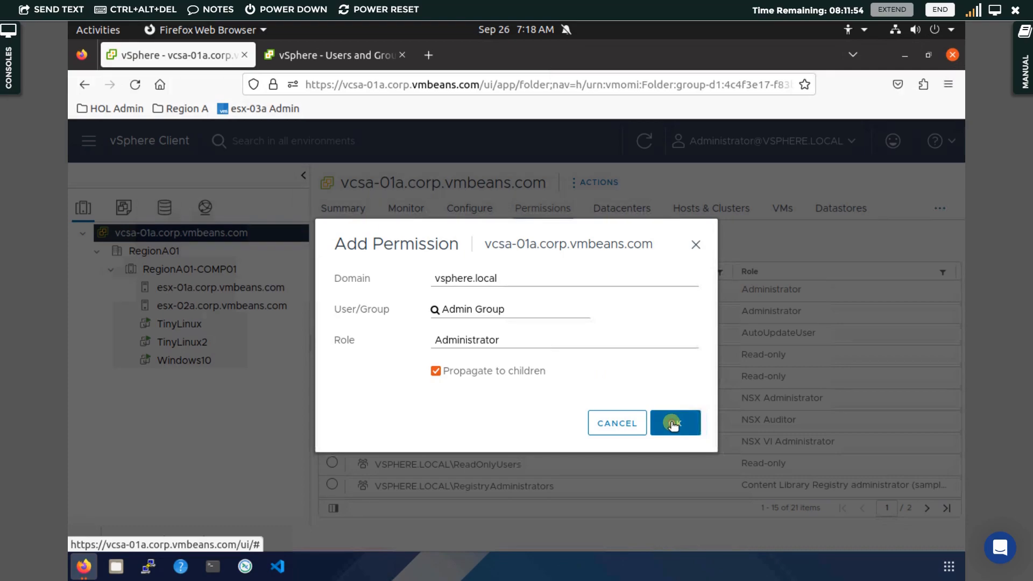
click(673, 423)
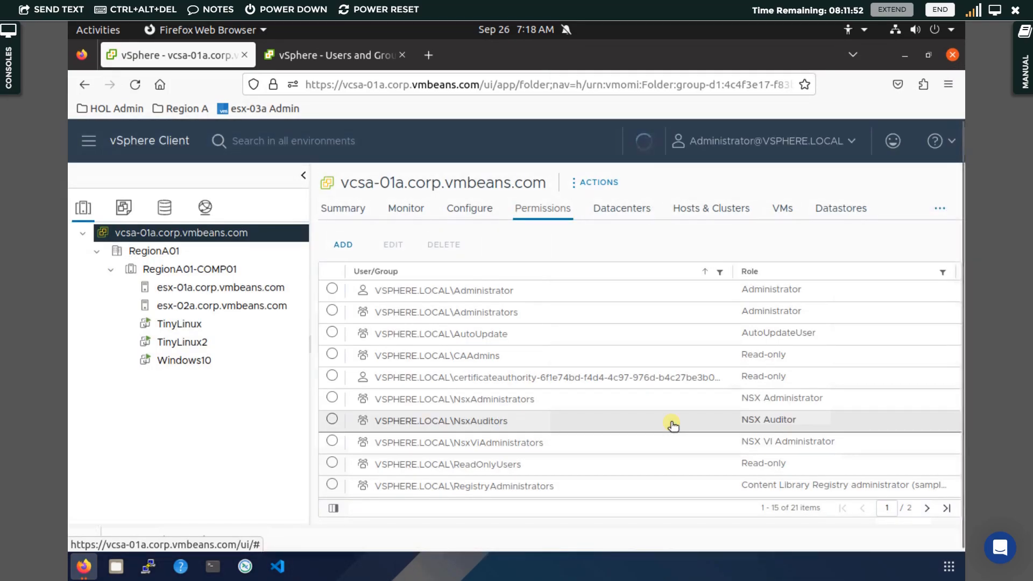
click(243, 237)
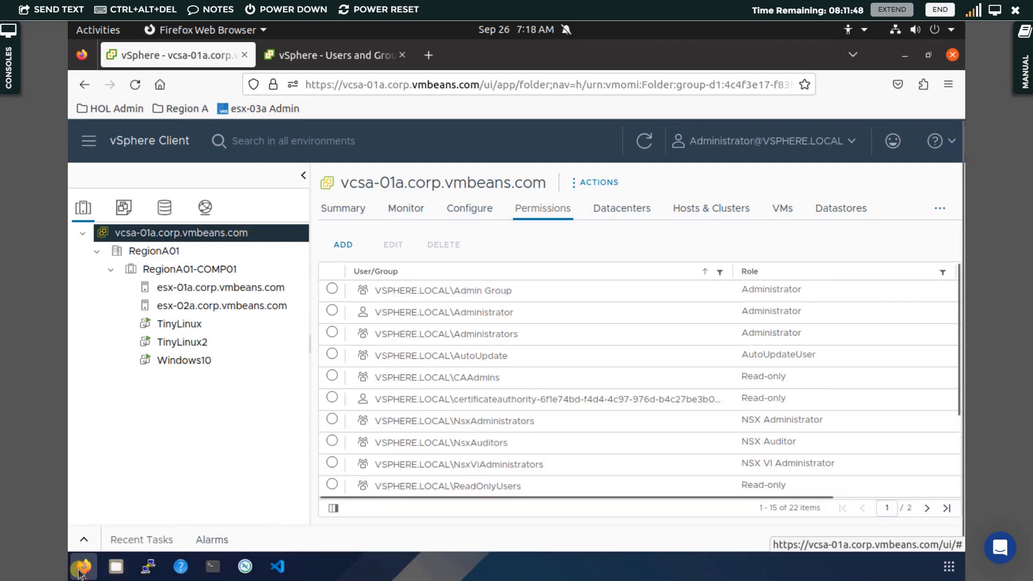
In admin1's private window, reload and view the RegionA01 and vcsa-01a summaries, then Shortcuts
mouse_move(84, 566)
click(345, 473)
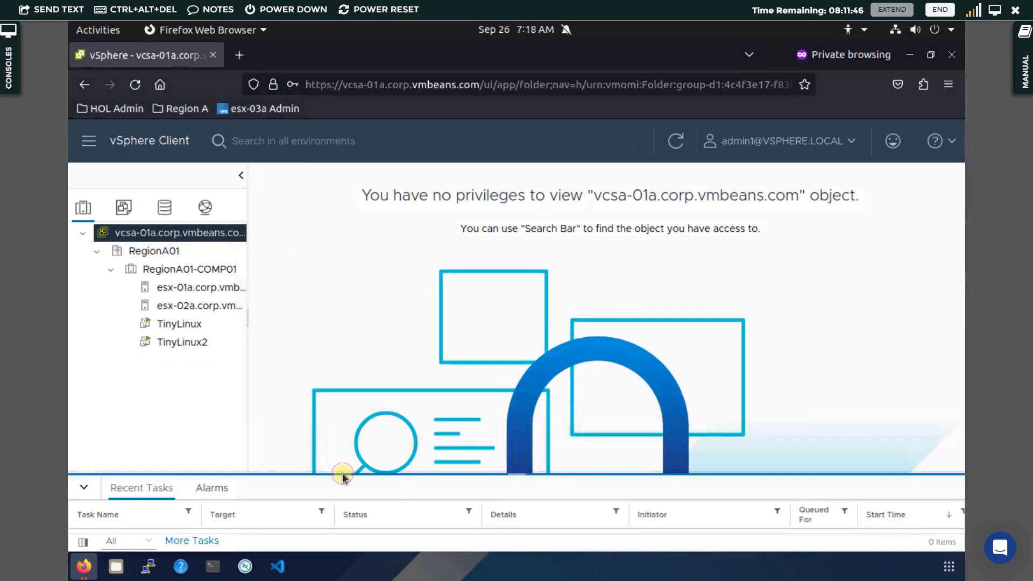
click(671, 141)
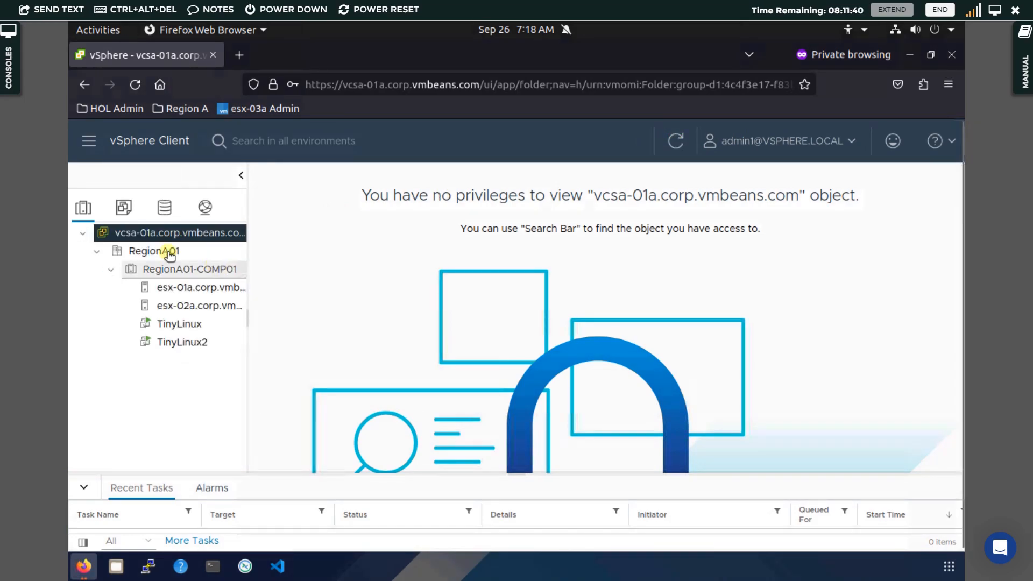
click(199, 251)
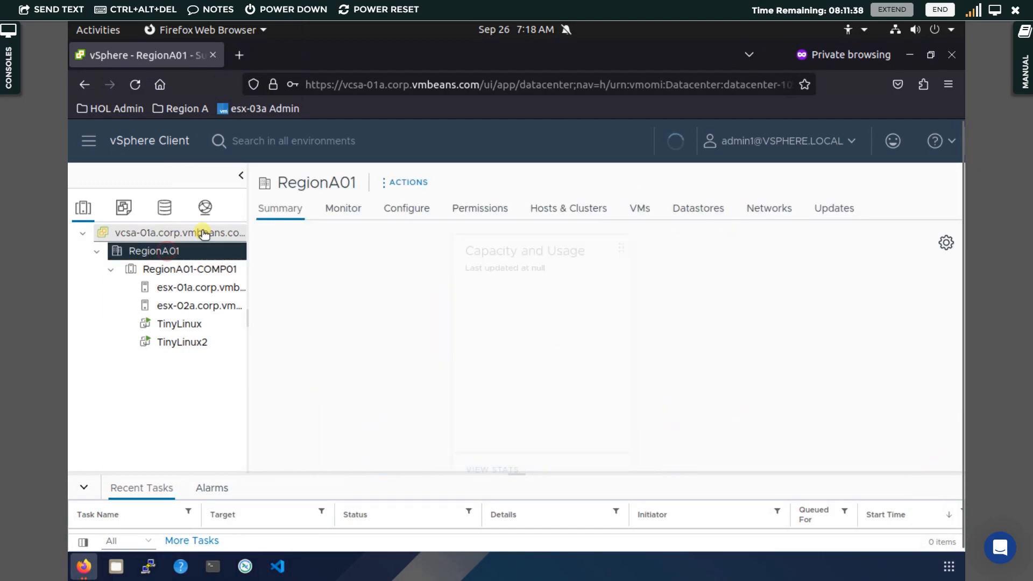
click(202, 233)
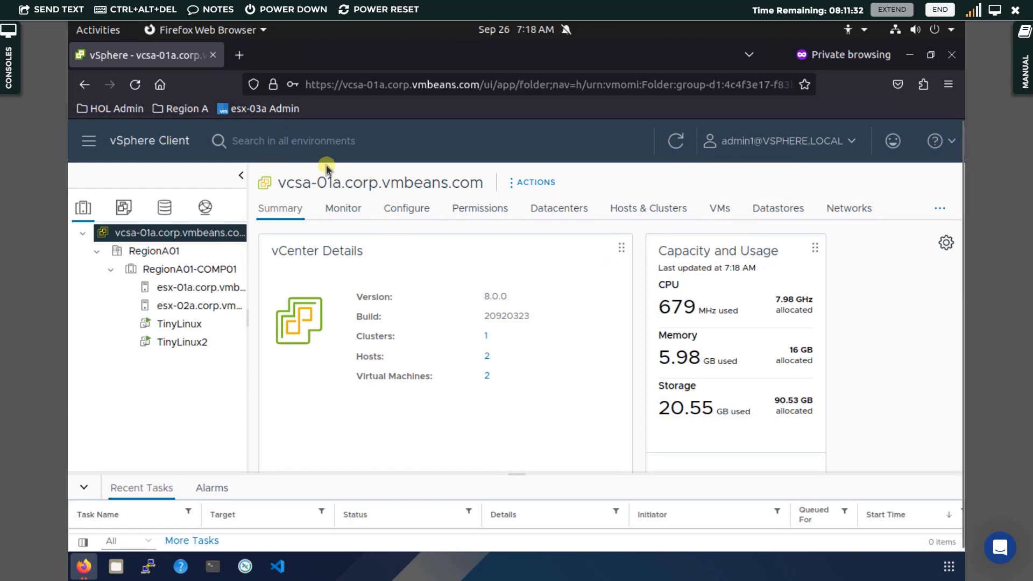
click(183, 252)
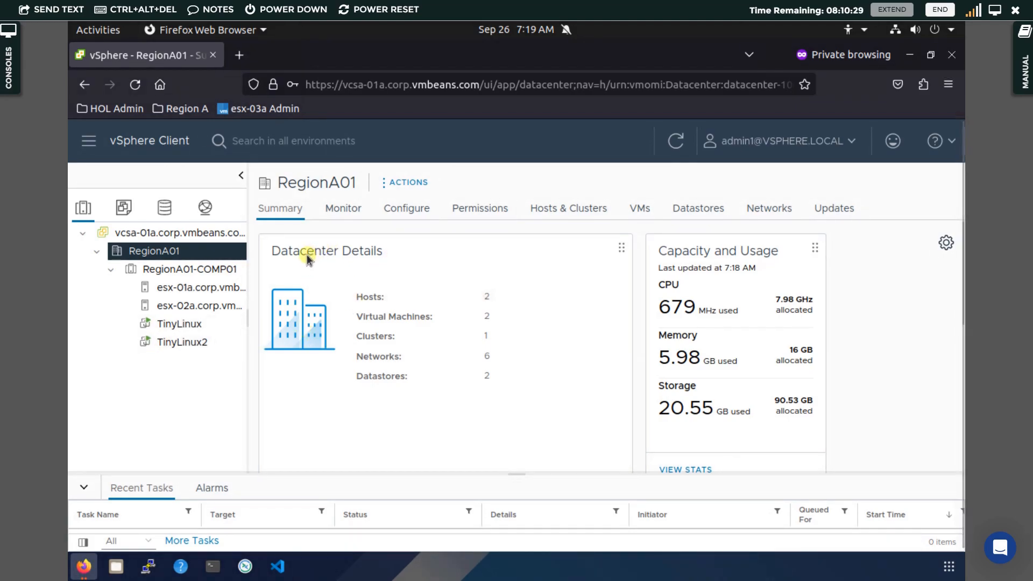
click(155, 146)
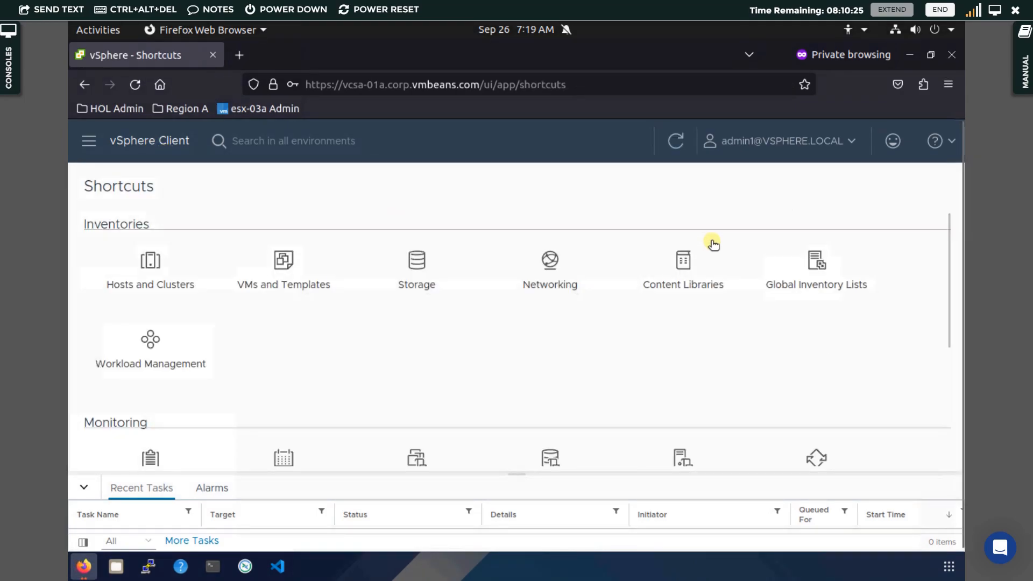
click(684, 286)
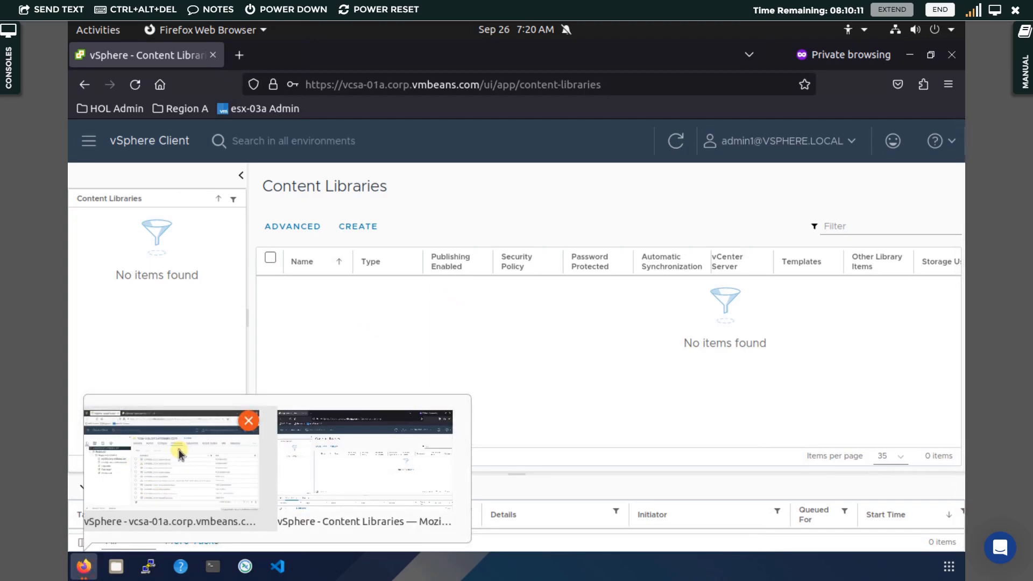
click(134, 467)
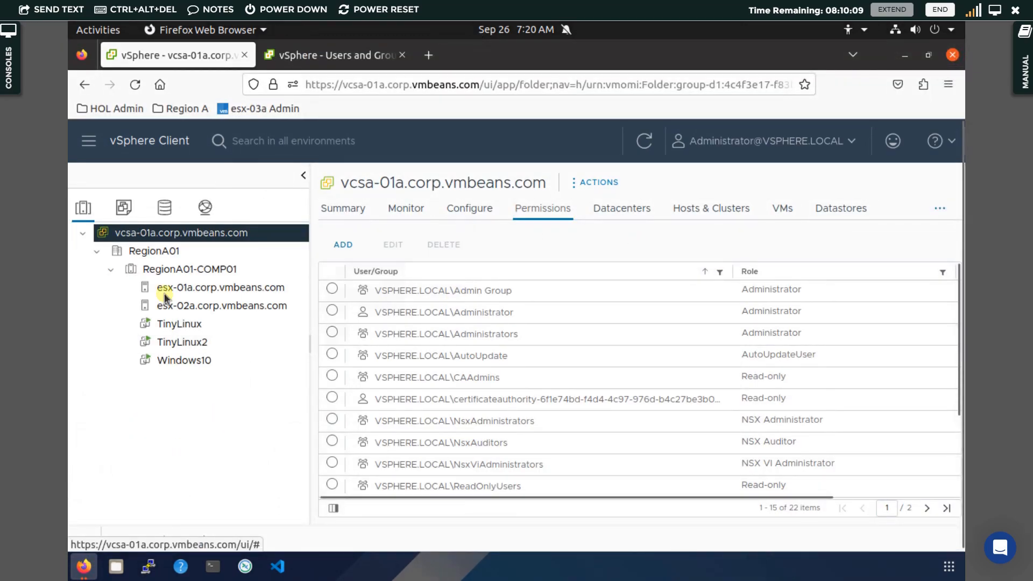
click(145, 139)
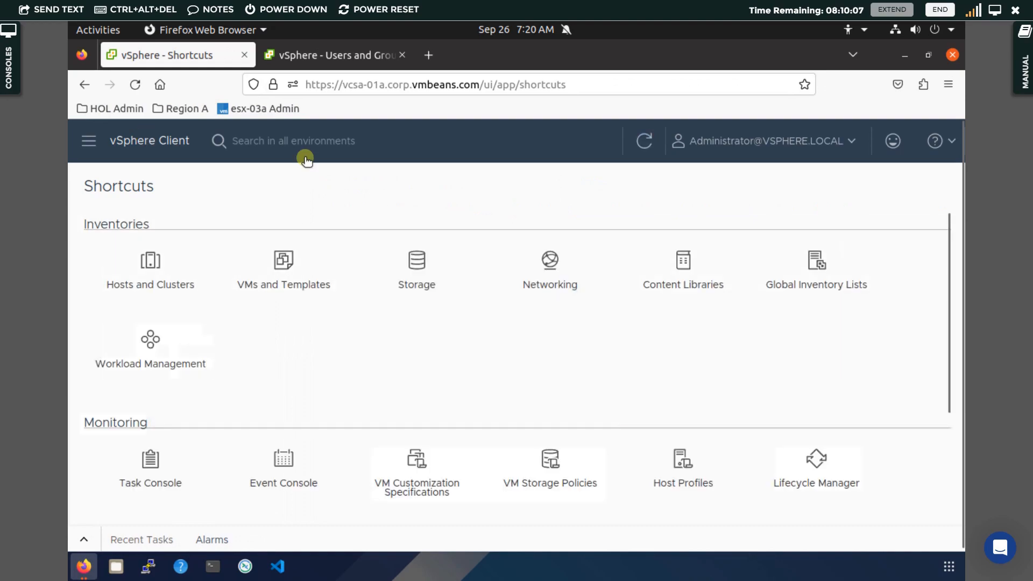
click(690, 269)
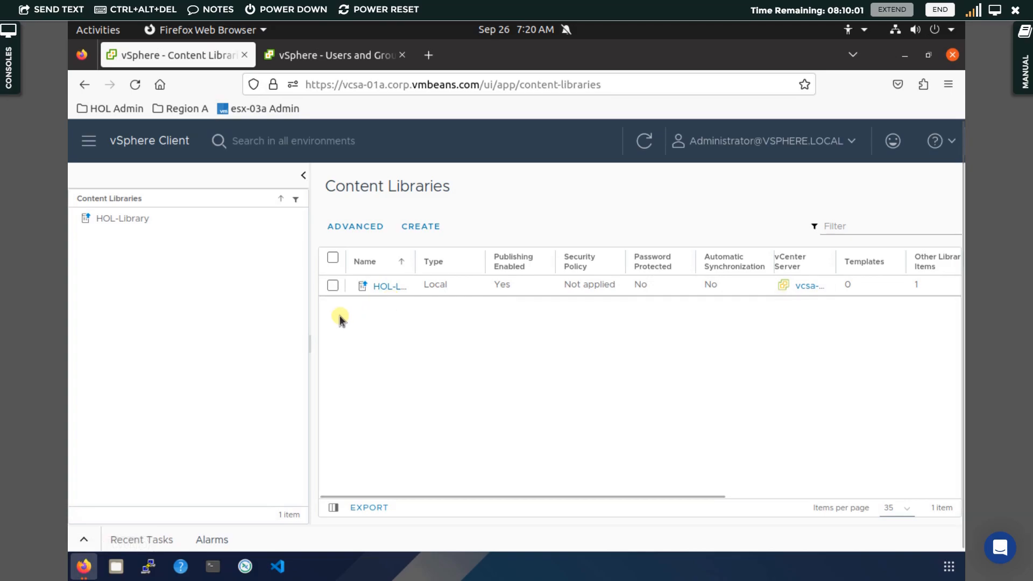
mouse_move(82, 566)
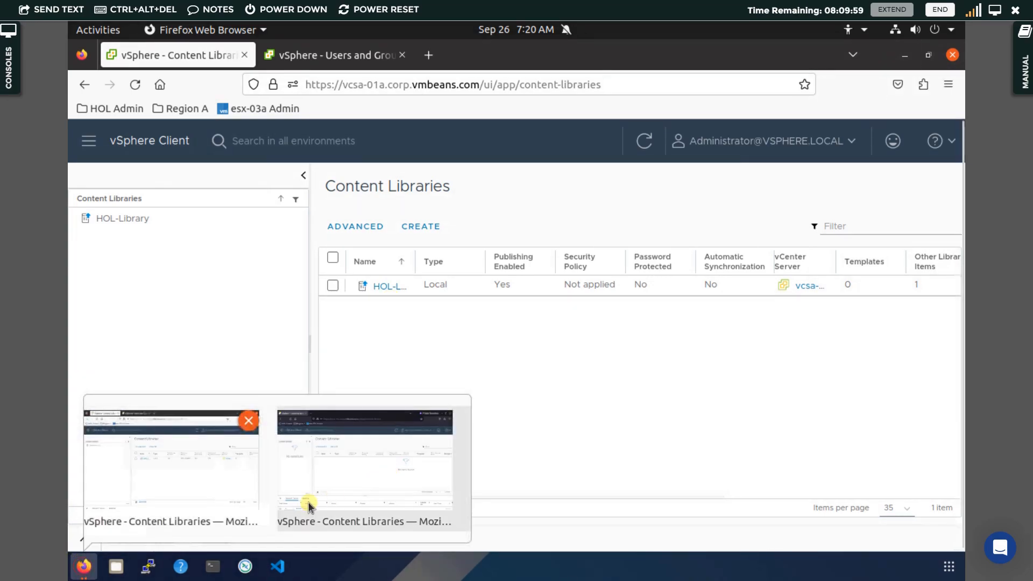
click(380, 462)
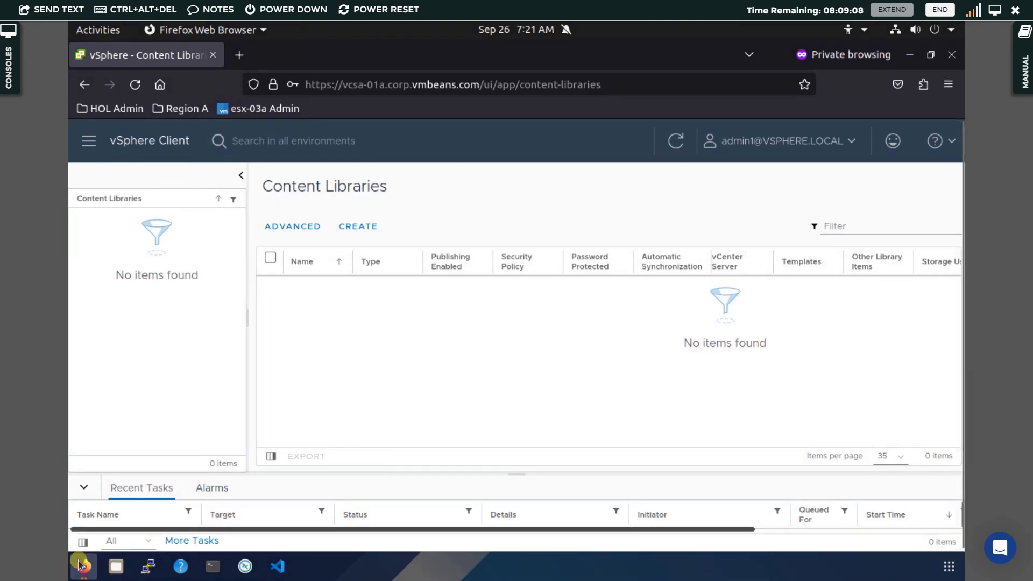
mouse_move(83, 566)
click(134, 465)
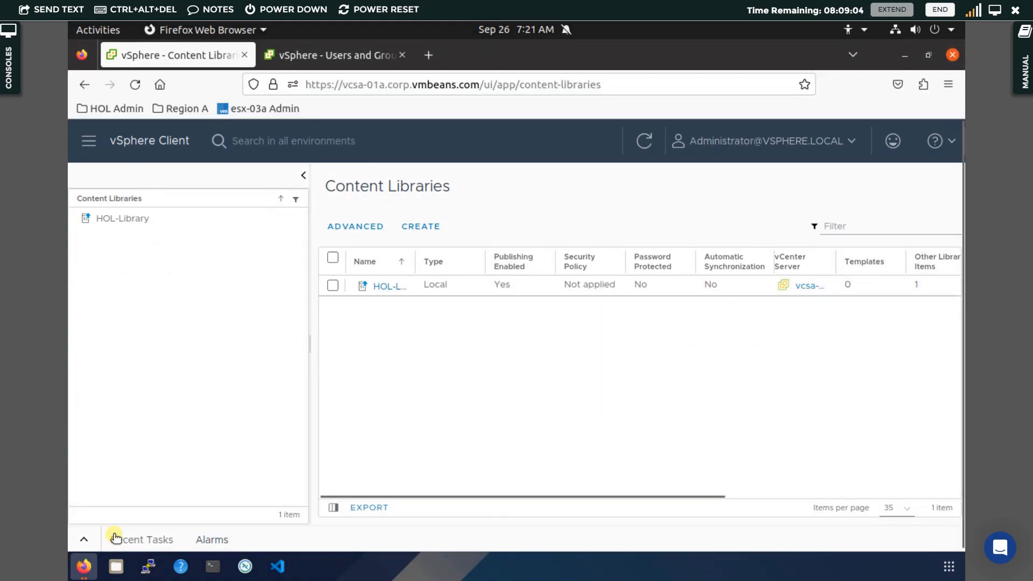
mouse_move(83, 566)
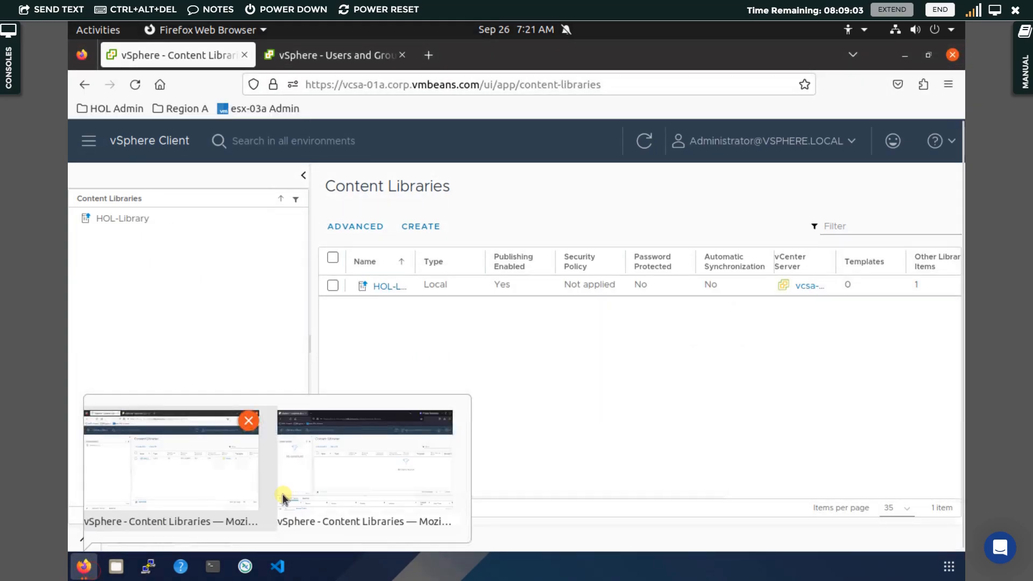
click(335, 477)
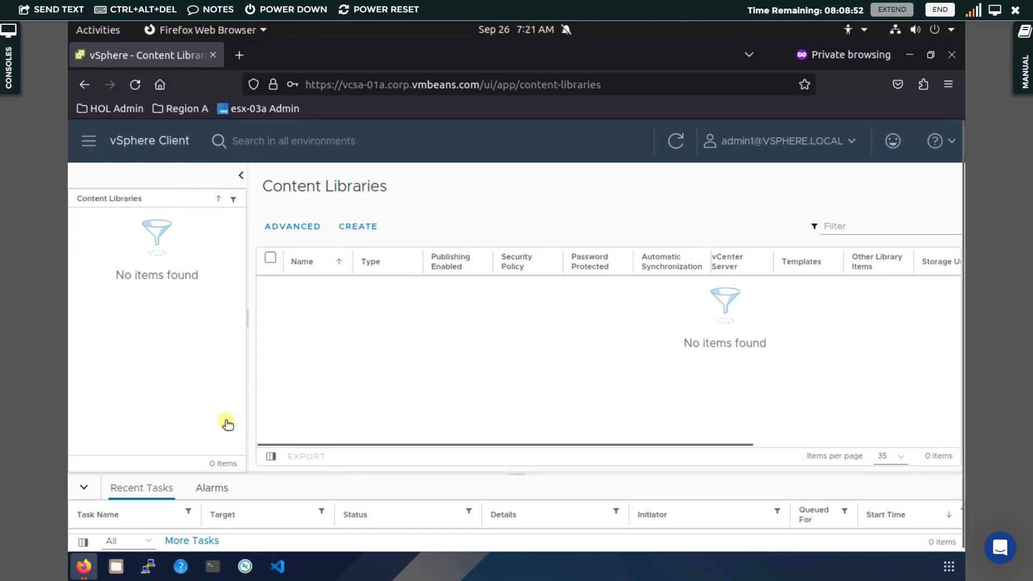
click(84, 567)
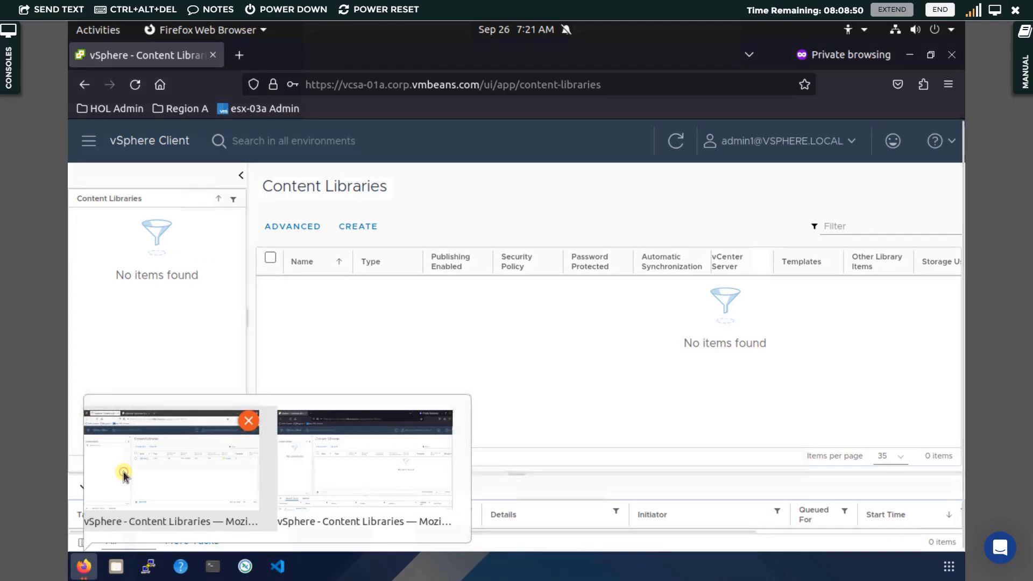
click(123, 471)
click(132, 145)
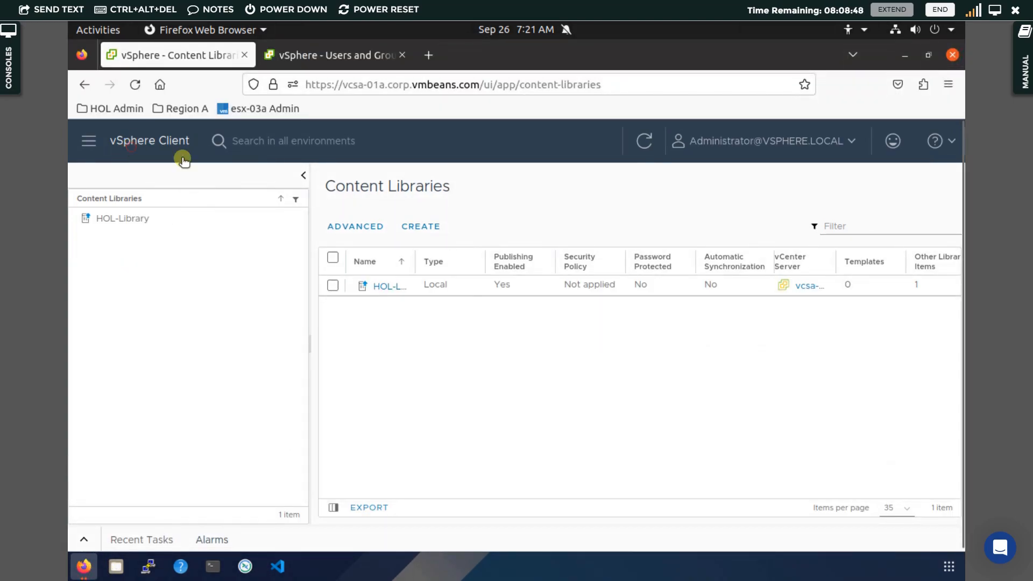
Open Global Permissions under Access Control on the administrator's Users and Groups tab
click(176, 273)
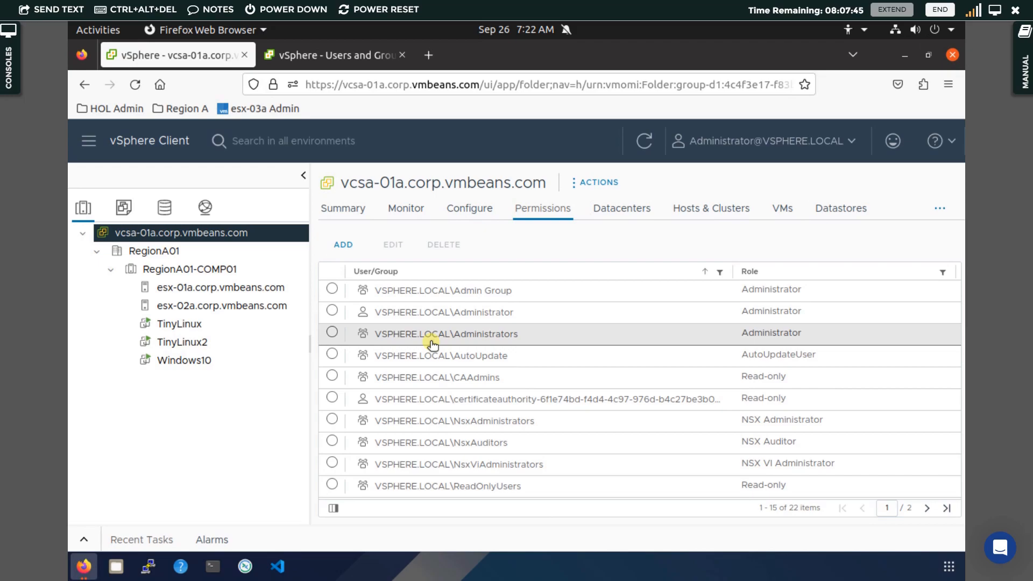
click(349, 57)
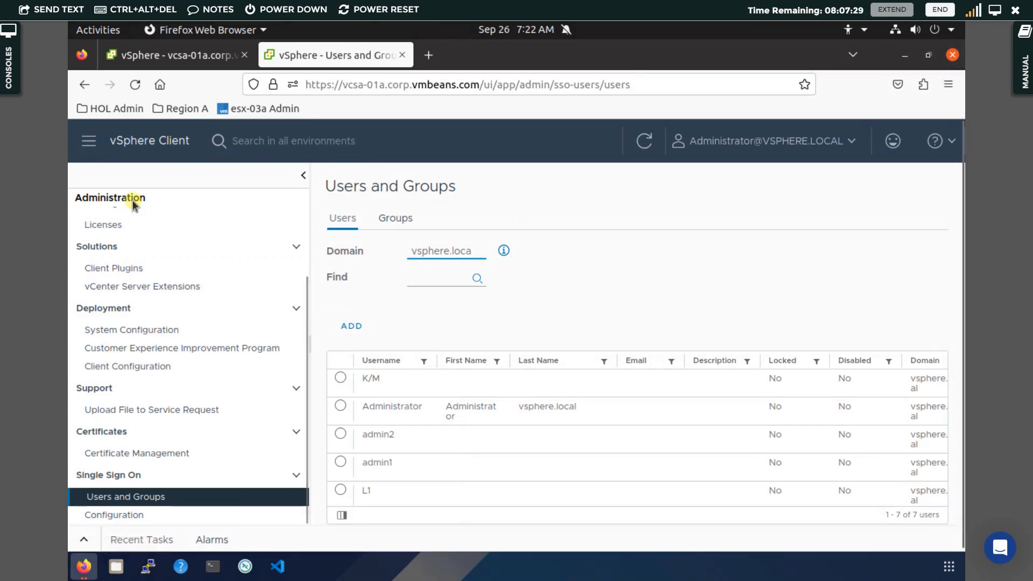
scroll(153, 294, up, 1)
scroll(153, 295, up, 3)
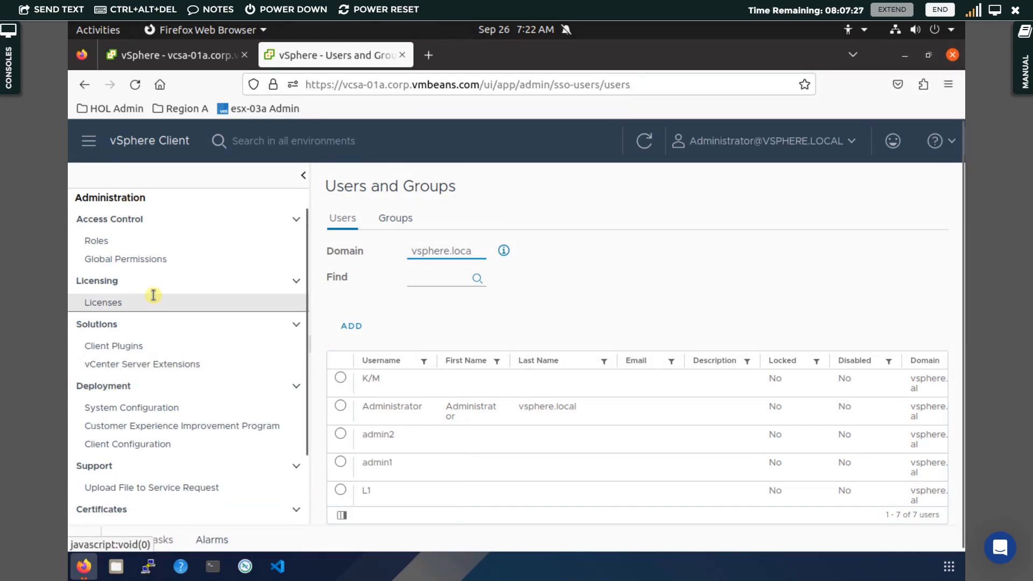
click(129, 262)
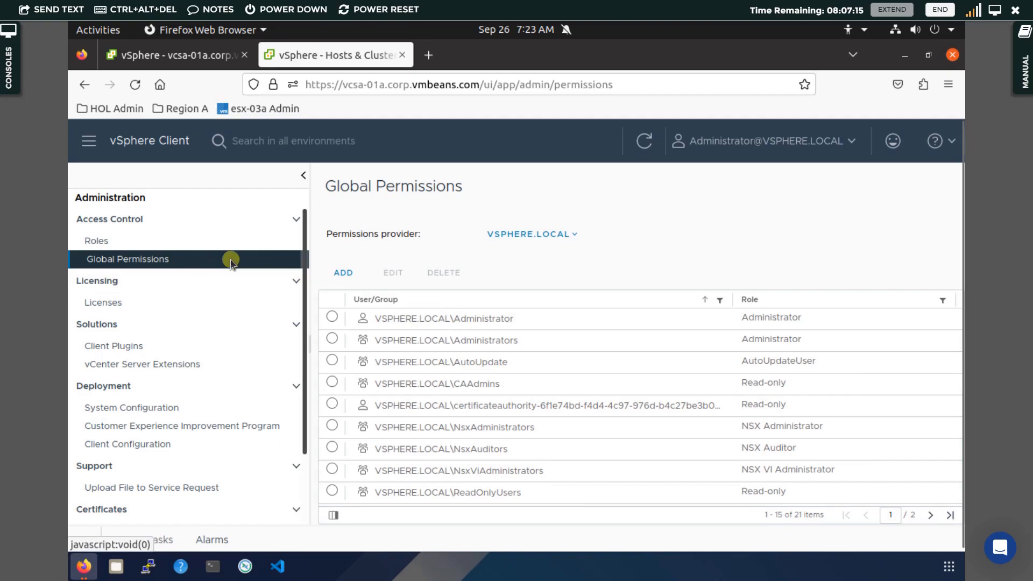
Start a new global permission and select Admin Group as the grantee
click(345, 273)
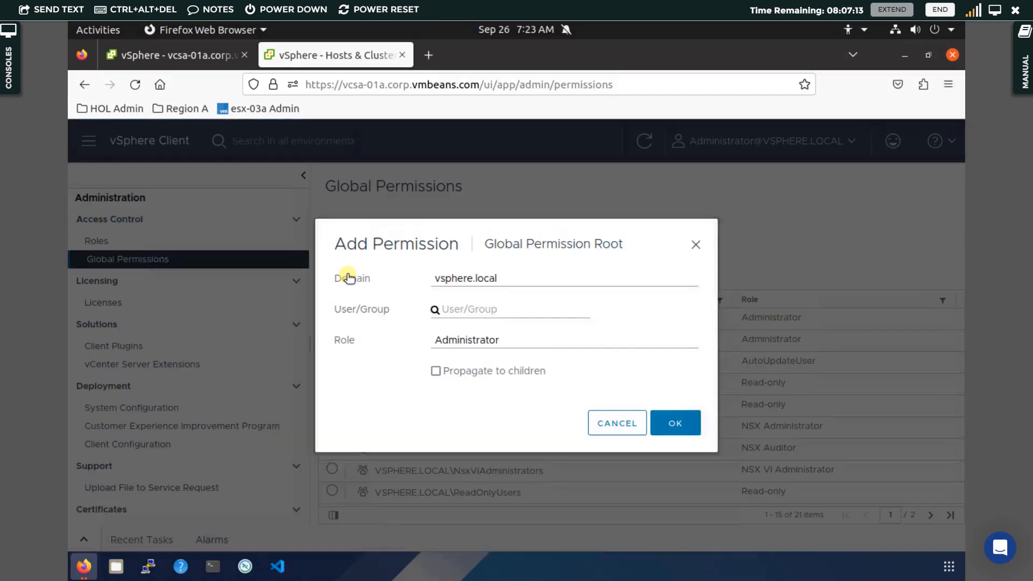
click(456, 311)
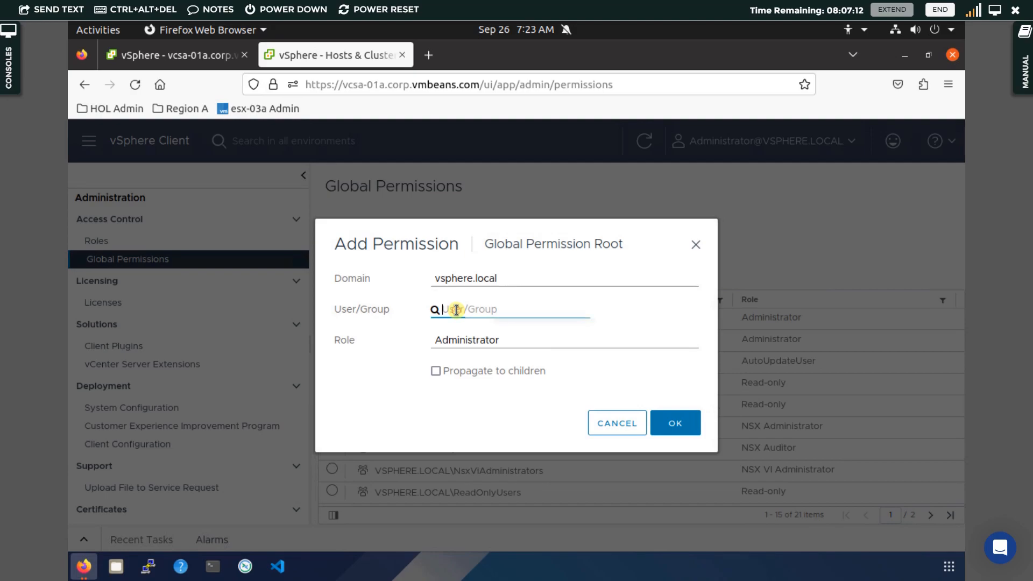
text(admin)
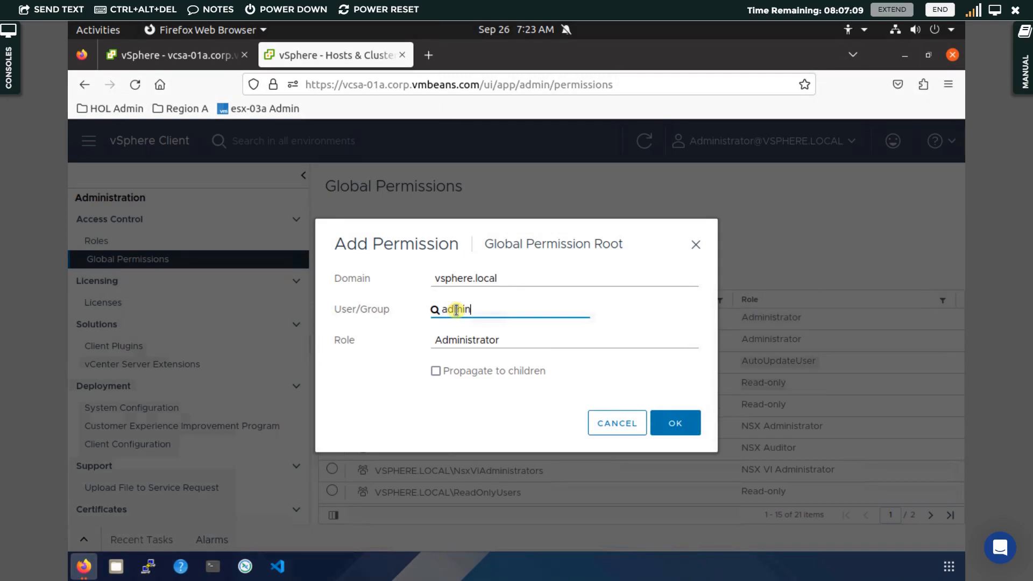
click(489, 363)
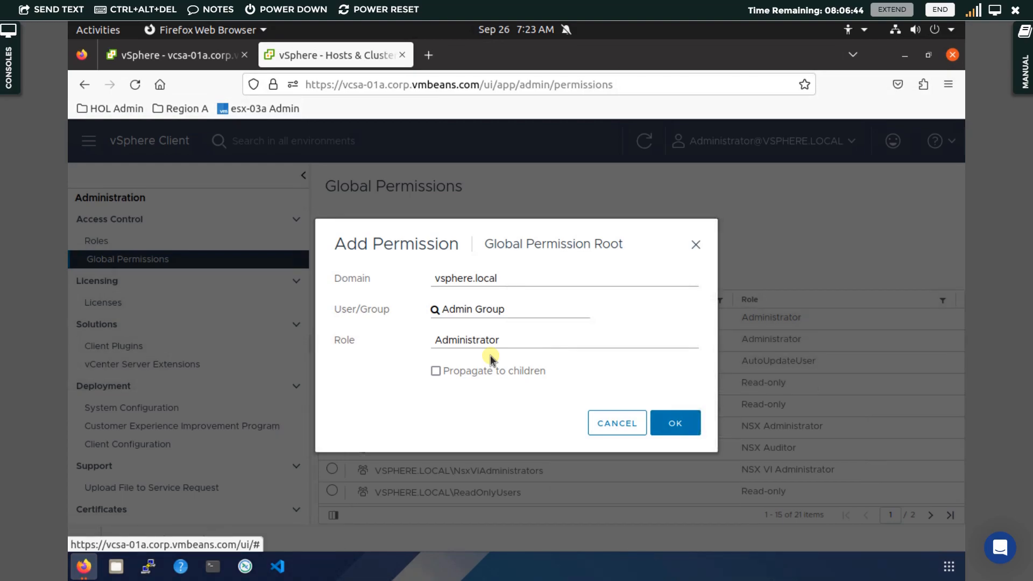
Keep the Administrator role, enable Propagate to children, and save the global permission
click(516, 337)
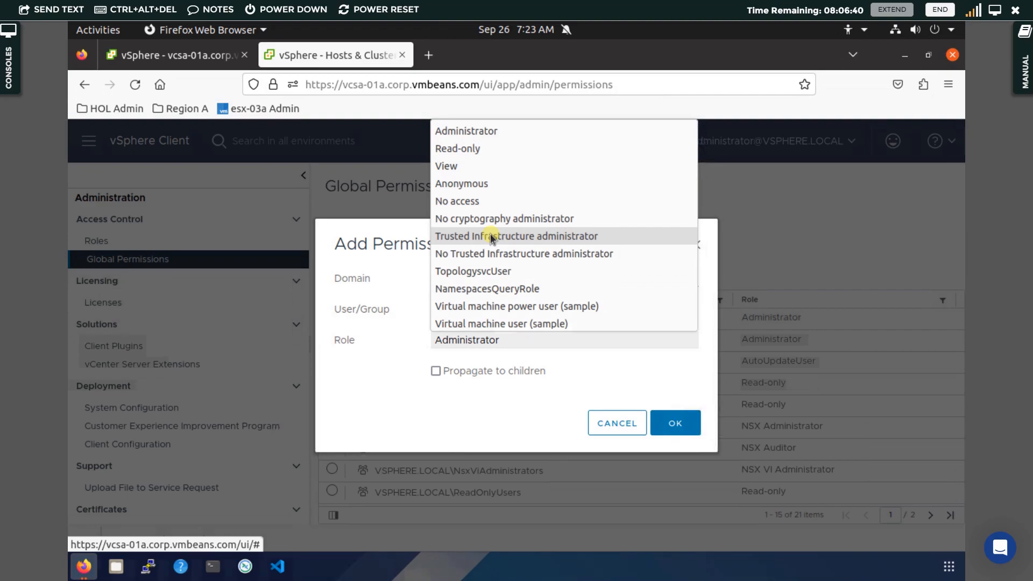
scroll(490, 236, down, 10)
scroll(490, 234, up, 2)
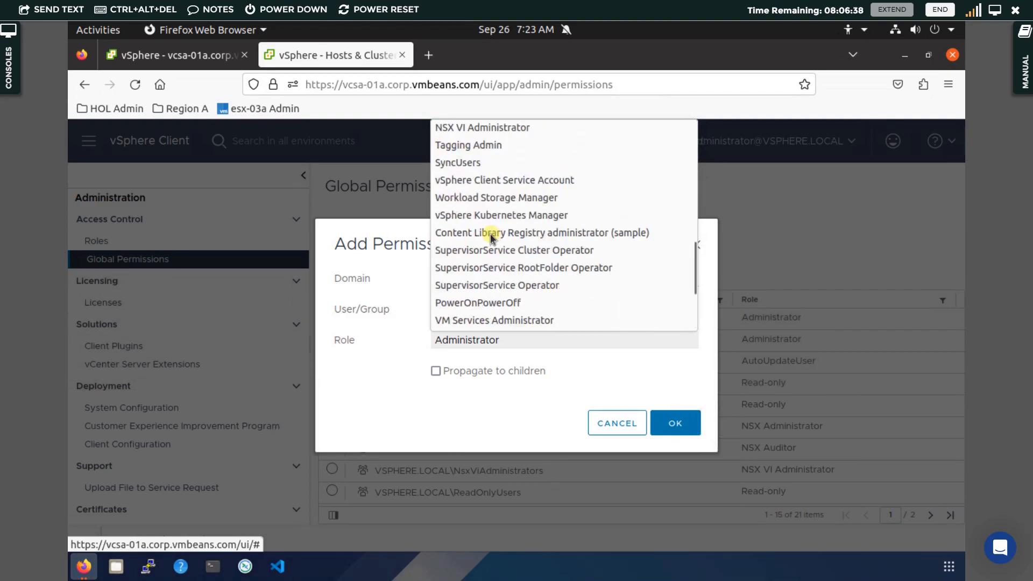
scroll(490, 234, up, 5)
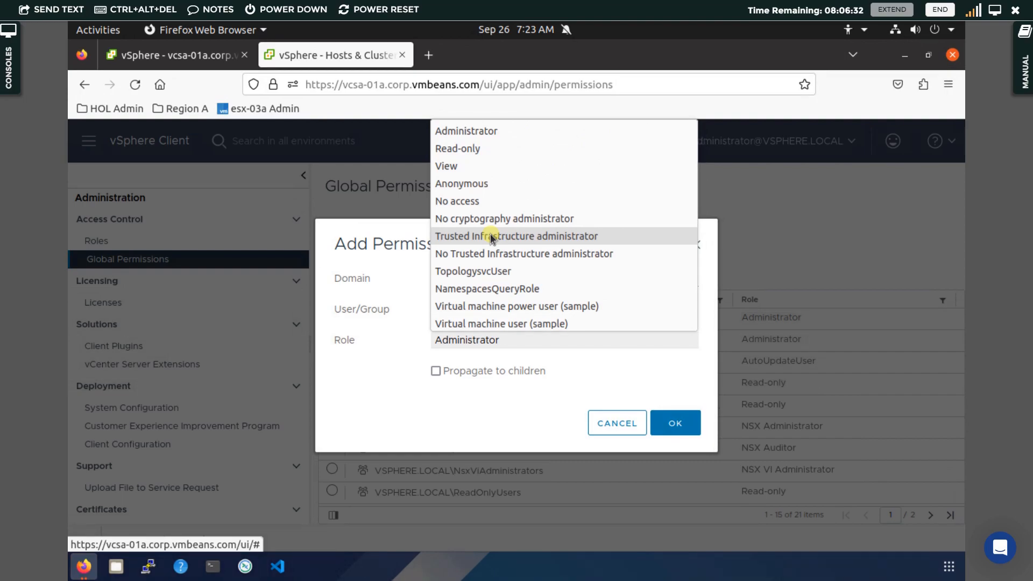
scroll(490, 233, down, 10)
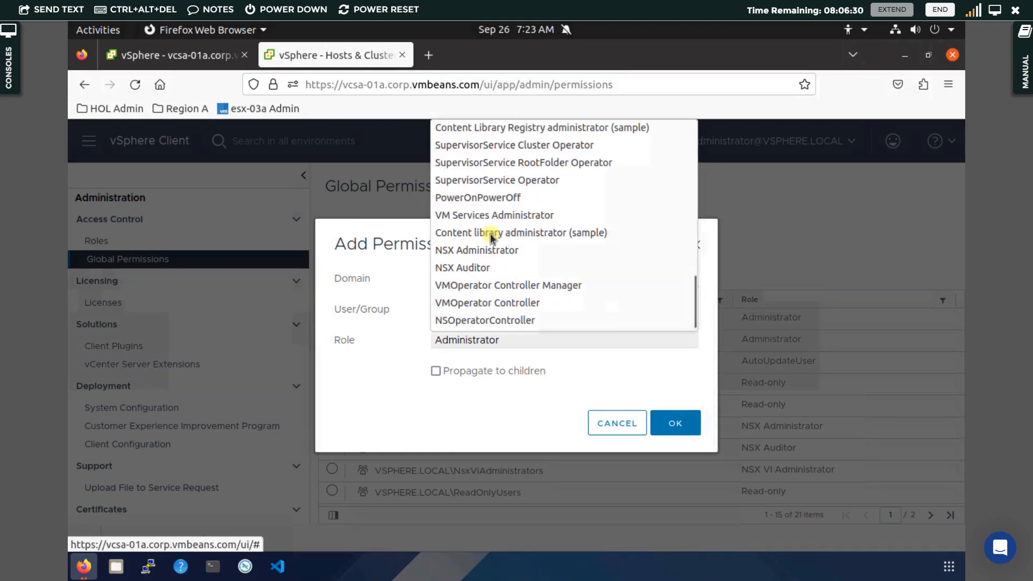
scroll(490, 234, down, 5)
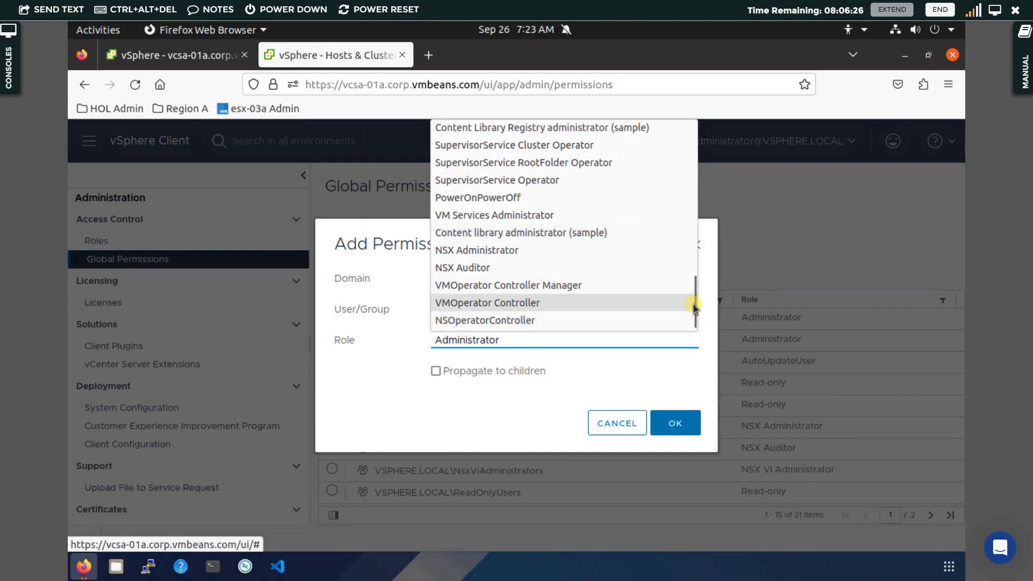
drag(694, 307, 665, 266)
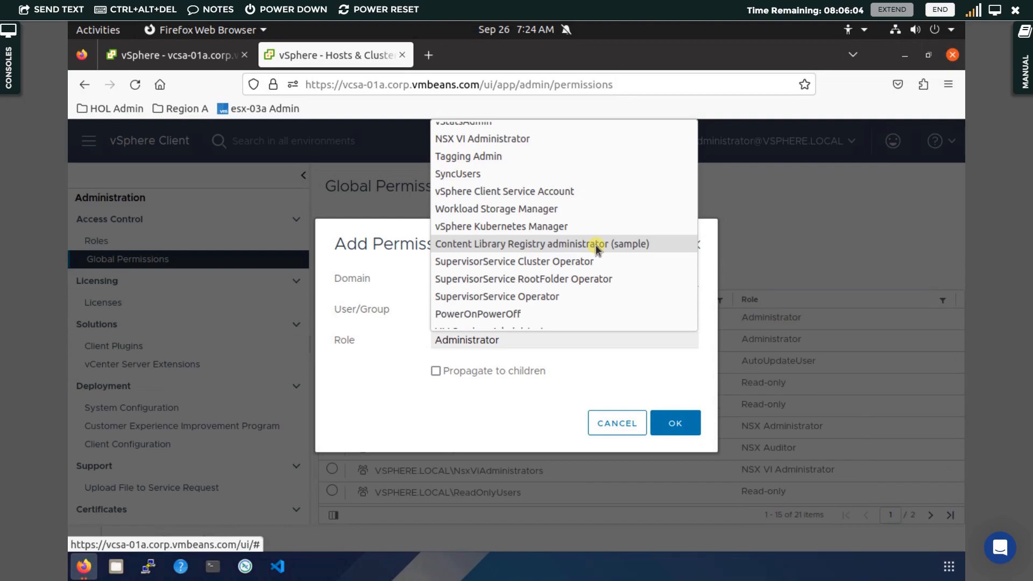
click(371, 354)
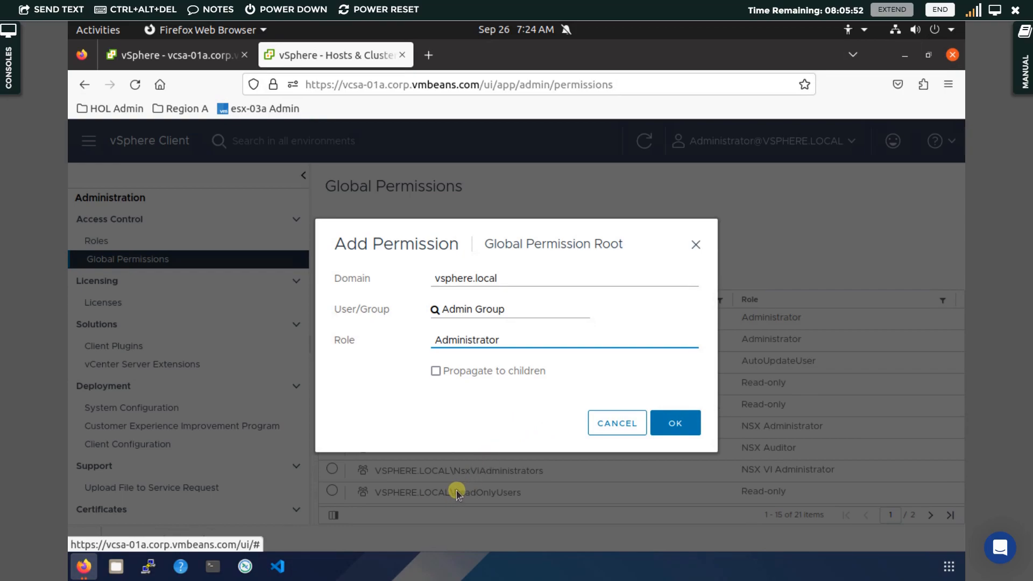
click(436, 371)
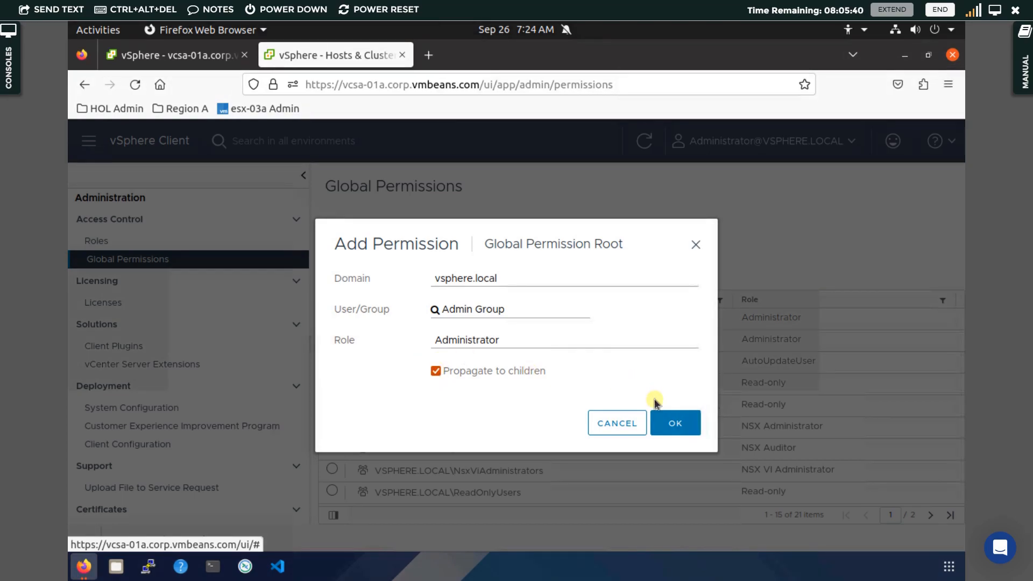
click(668, 423)
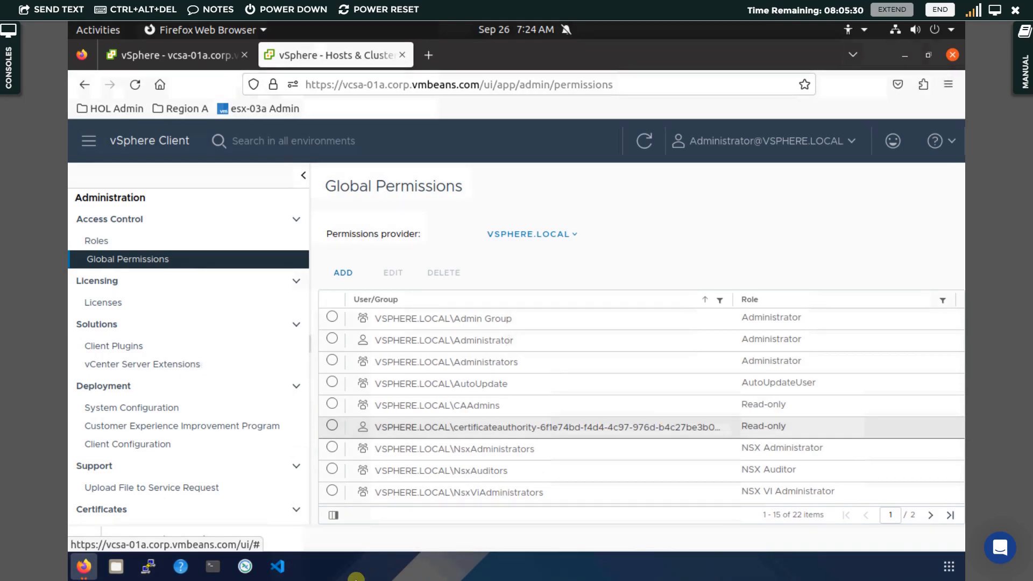
Bring admin1's private window forward and refresh its Content Libraries list
mouse_move(82, 569)
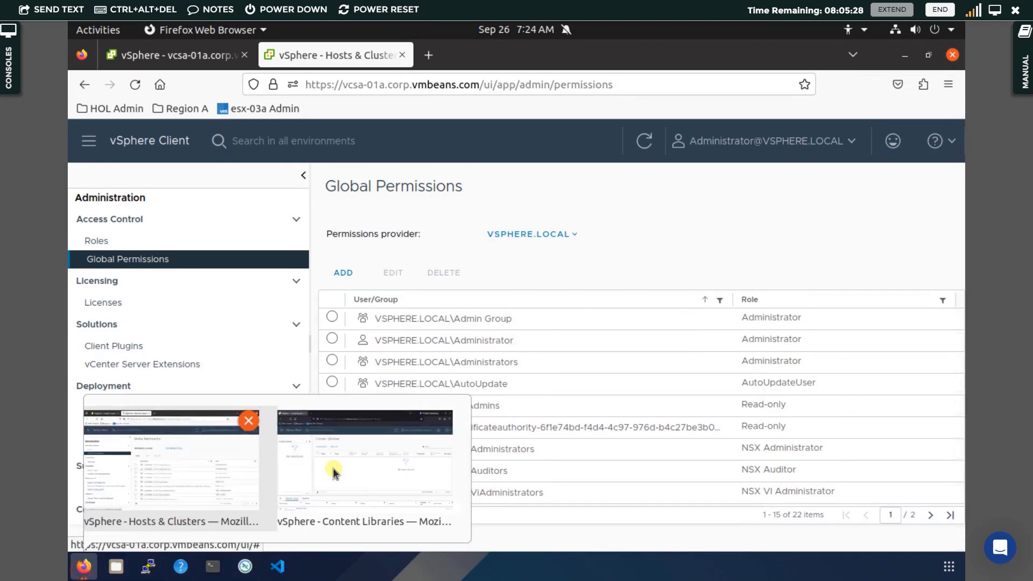
click(350, 463)
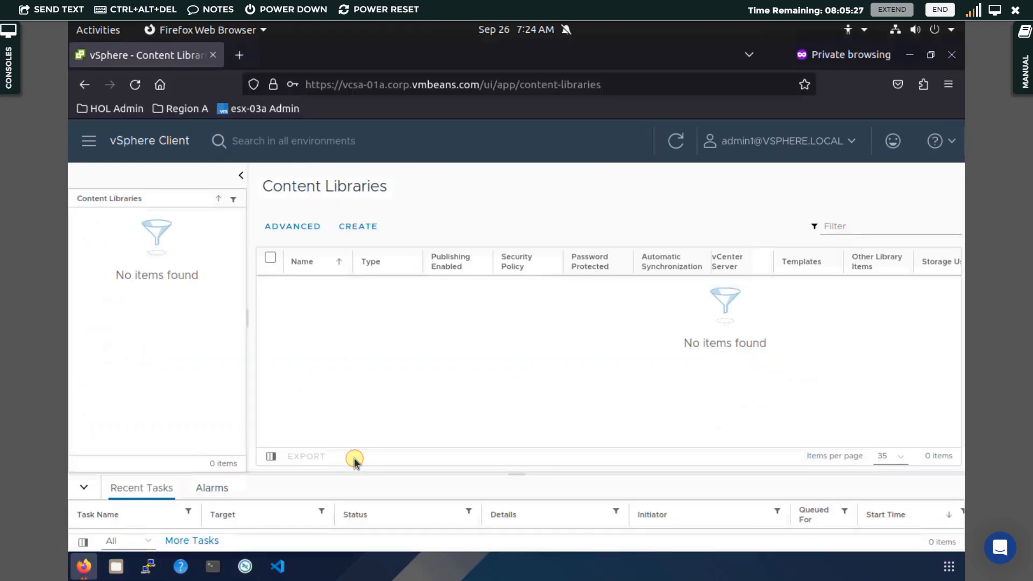
click(676, 141)
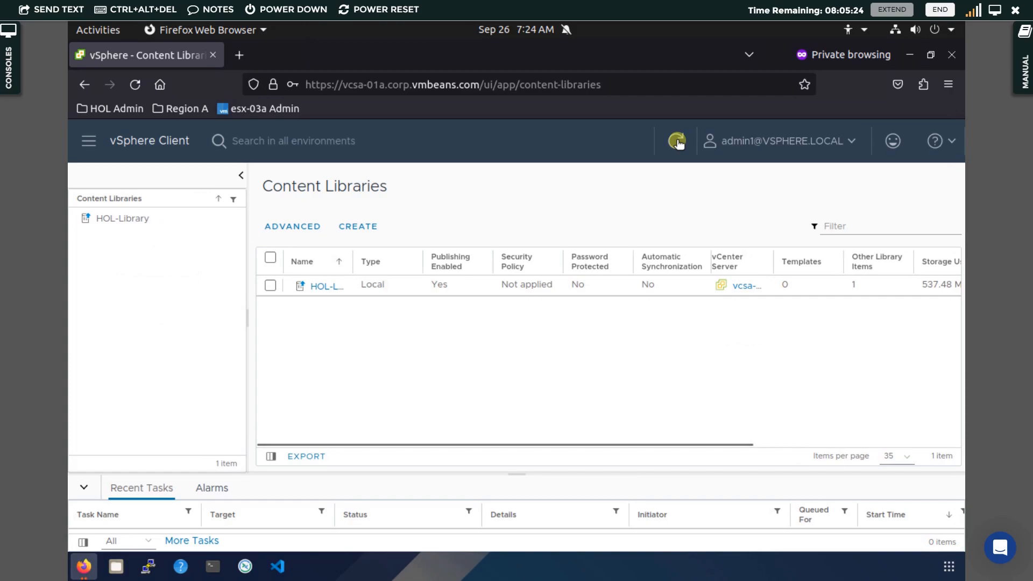